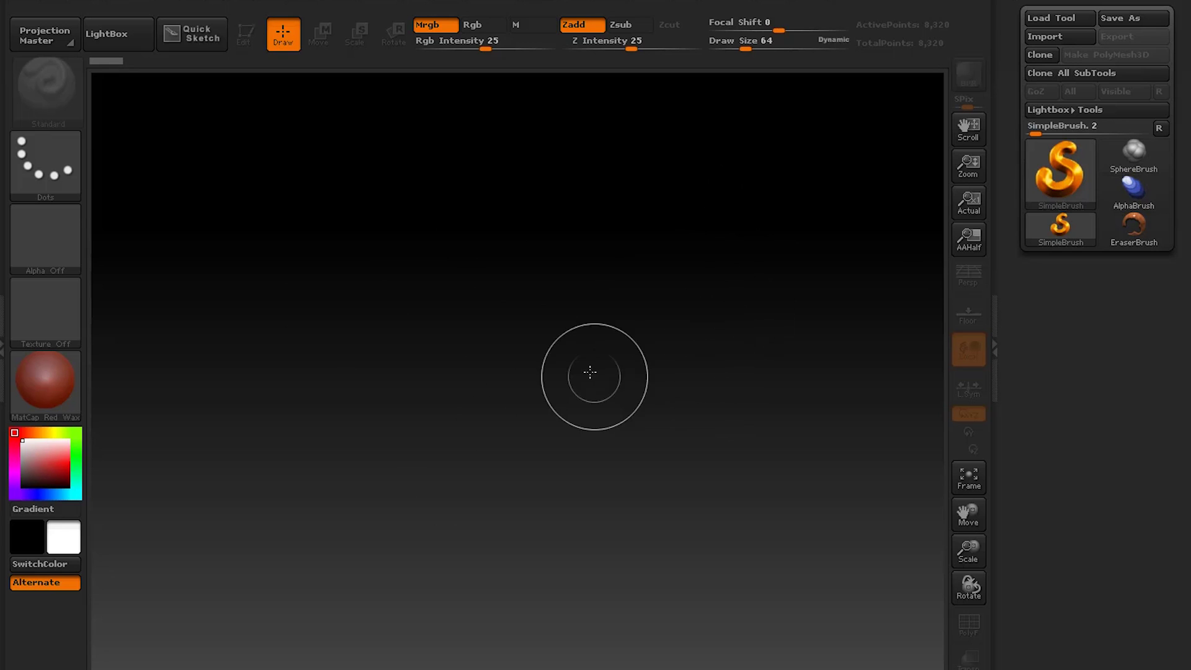
Step: Draw a Sphereinder3D primitive on the canvas and put it in edit mode
click(1060, 172)
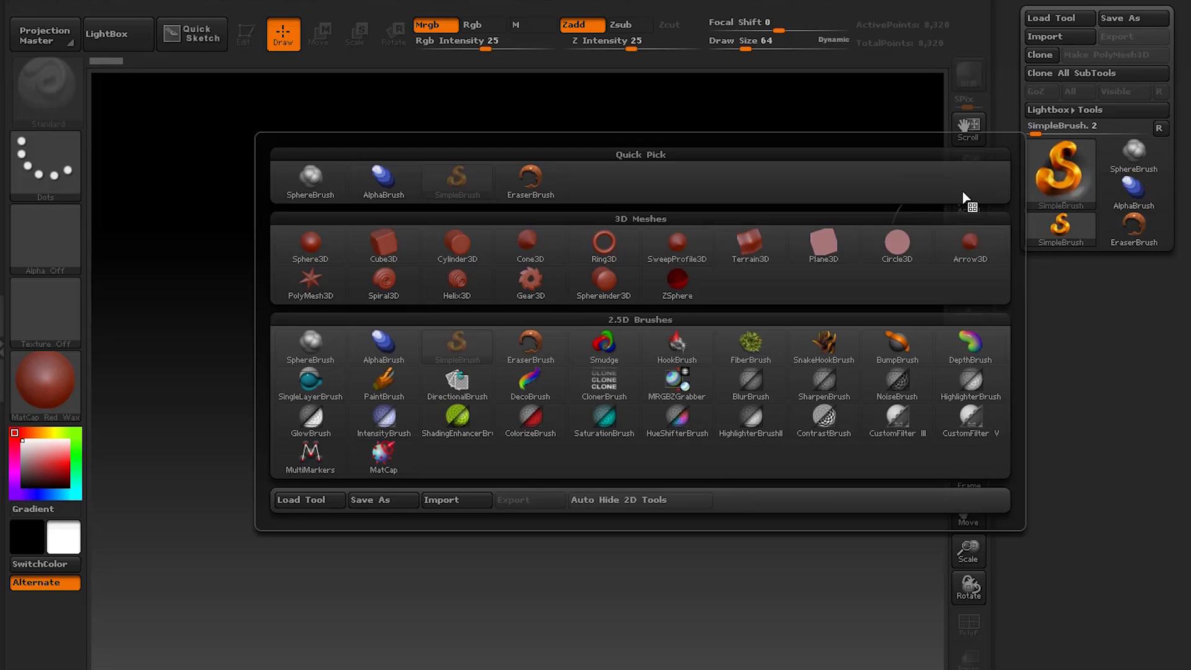
click(612, 297)
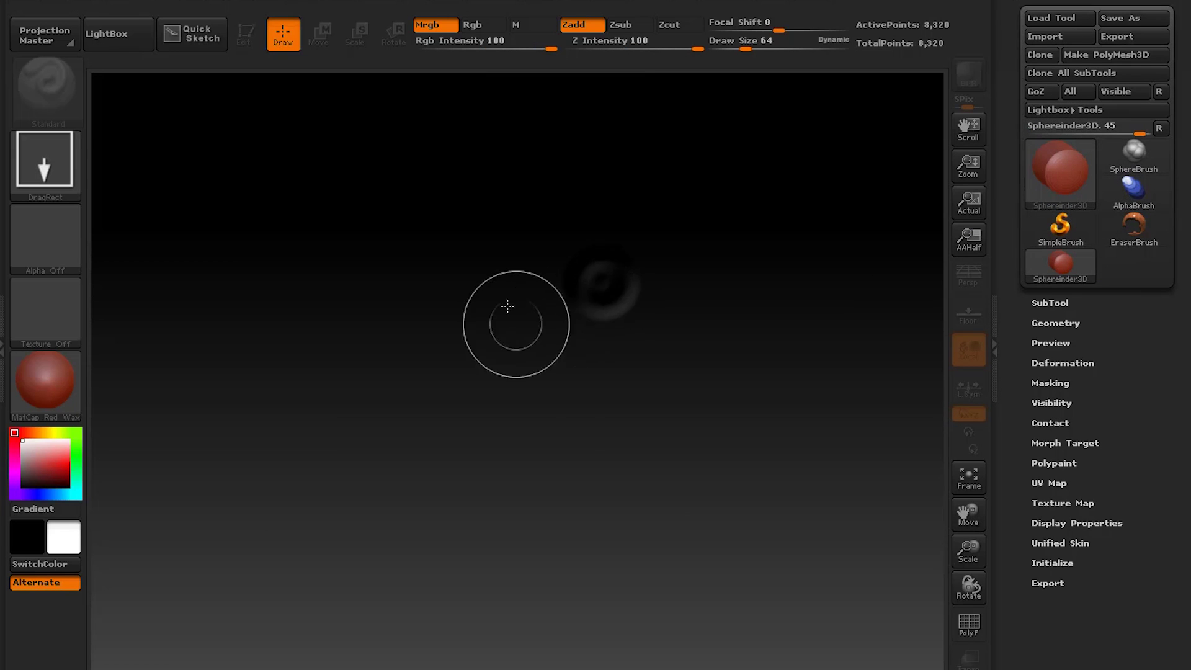
mouse_move(431, 273)
mouse_down()
mouse_move(565, 543)
mouse_move(551, 516)
mouse_up()
key(t)
click(248, 39)
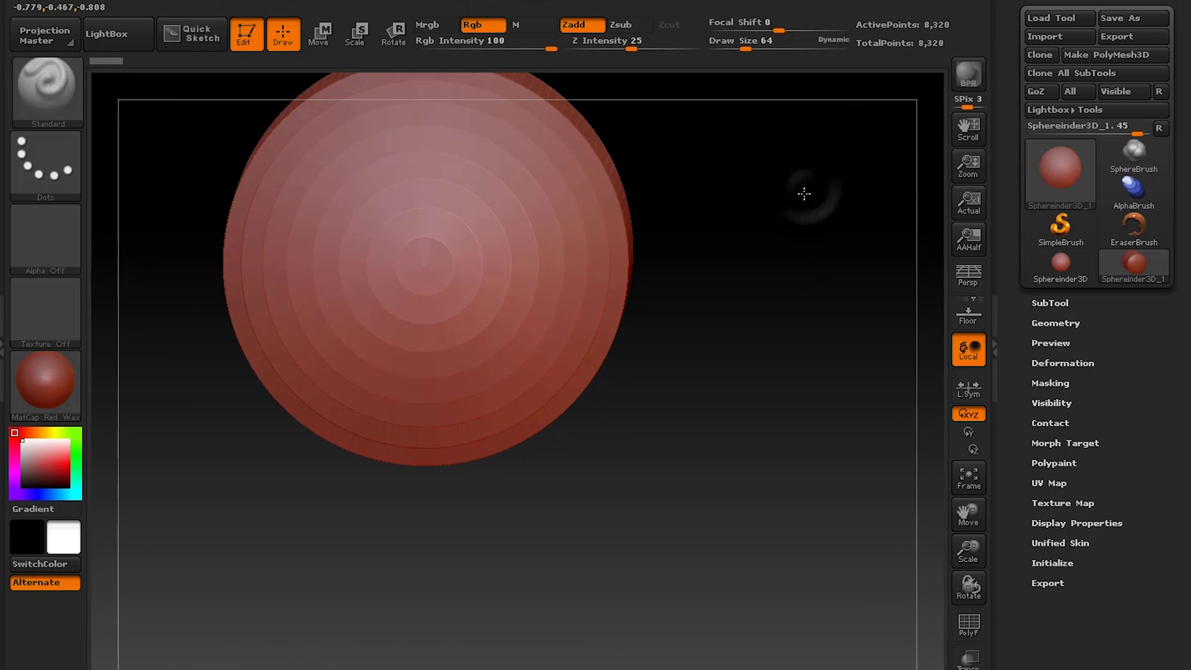
Step: Examine the sphereinder from the front, the side and an angled view
mouse_move(803, 194)
mouse_down()
mouse_move(798, 218)
mouse_move(715, 232)
mouse_move(726, 154)
mouse_move(841, 165)
mouse_move(858, 245)
mouse_move(800, 304)
mouse_move(731, 269)
mouse_move(787, 194)
mouse_move(809, 203)
mouse_move(796, 186)
mouse_up()
alt+drag(751, 223, 783, 297)
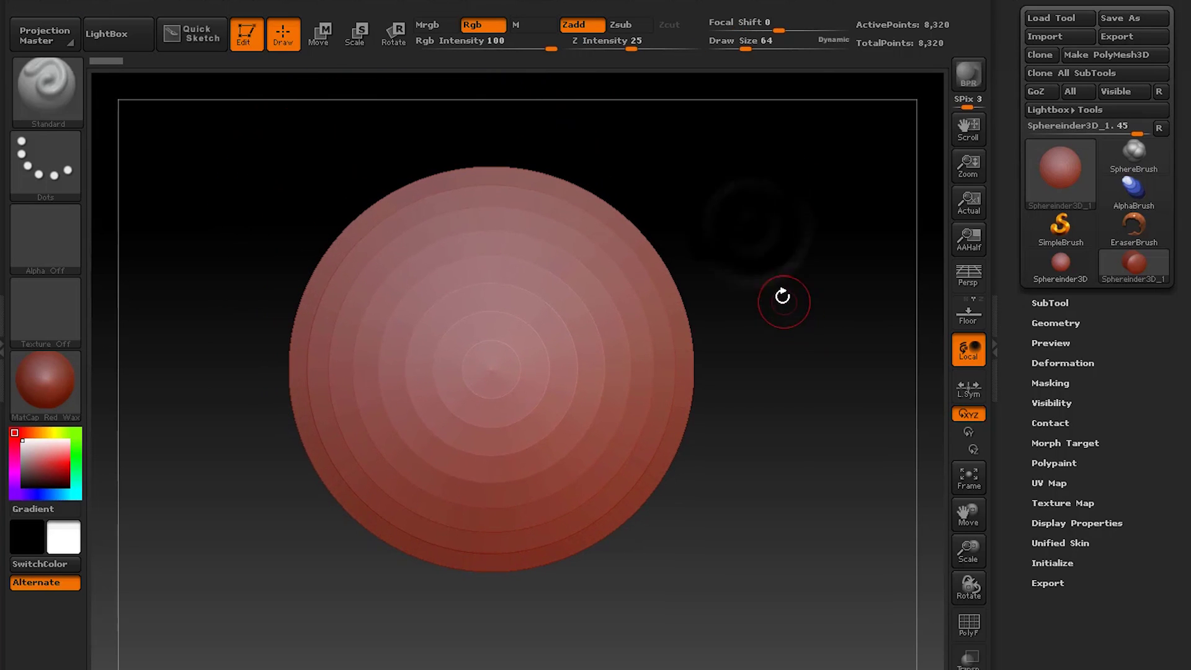
drag(879, 323, 819, 355)
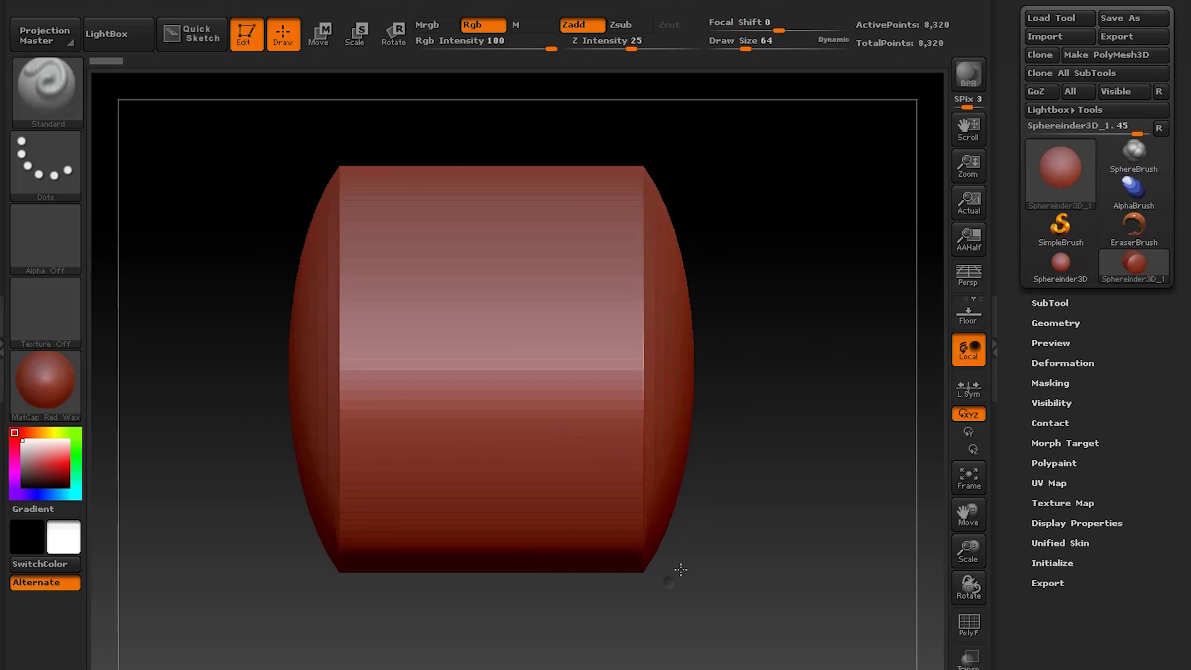
drag(675, 566, 760, 577)
drag(777, 503, 785, 433)
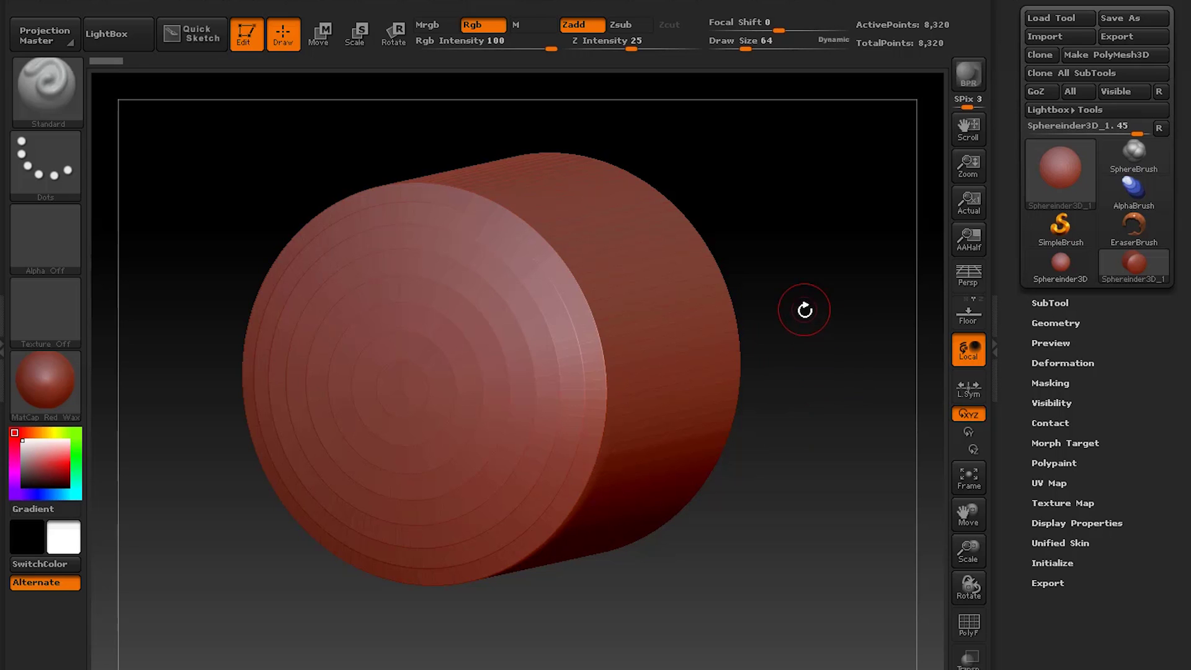
alt+drag(857, 353, 726, 327)
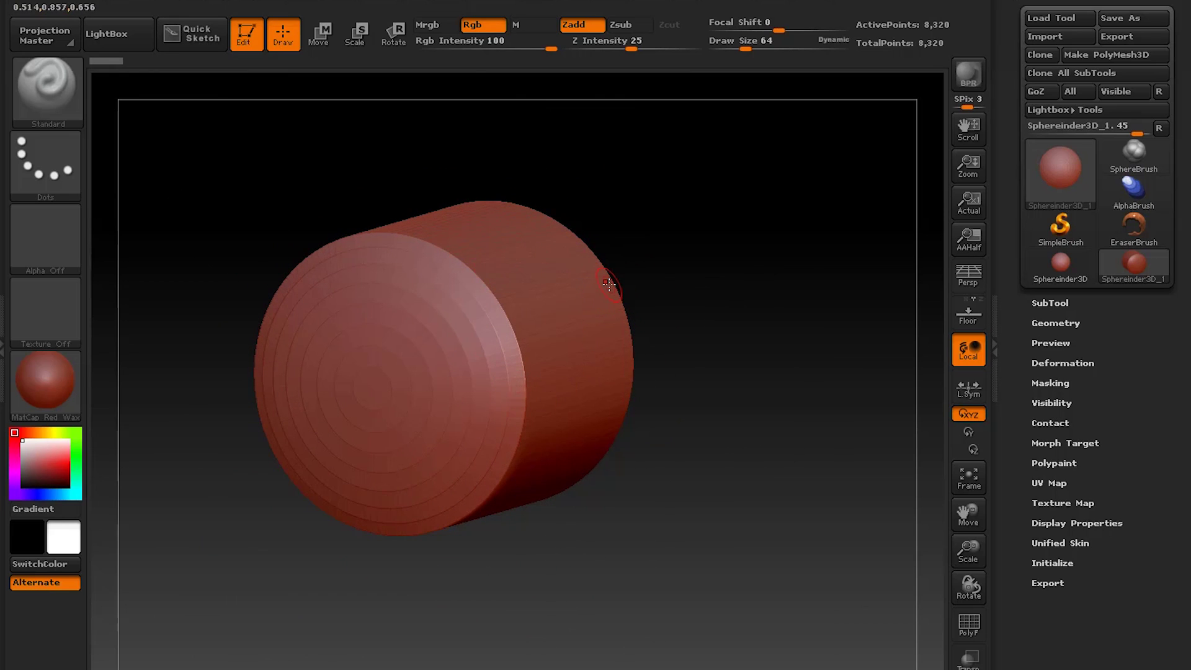
Step: Turn on perspective and view the sphereinder from several angles
click(967, 279)
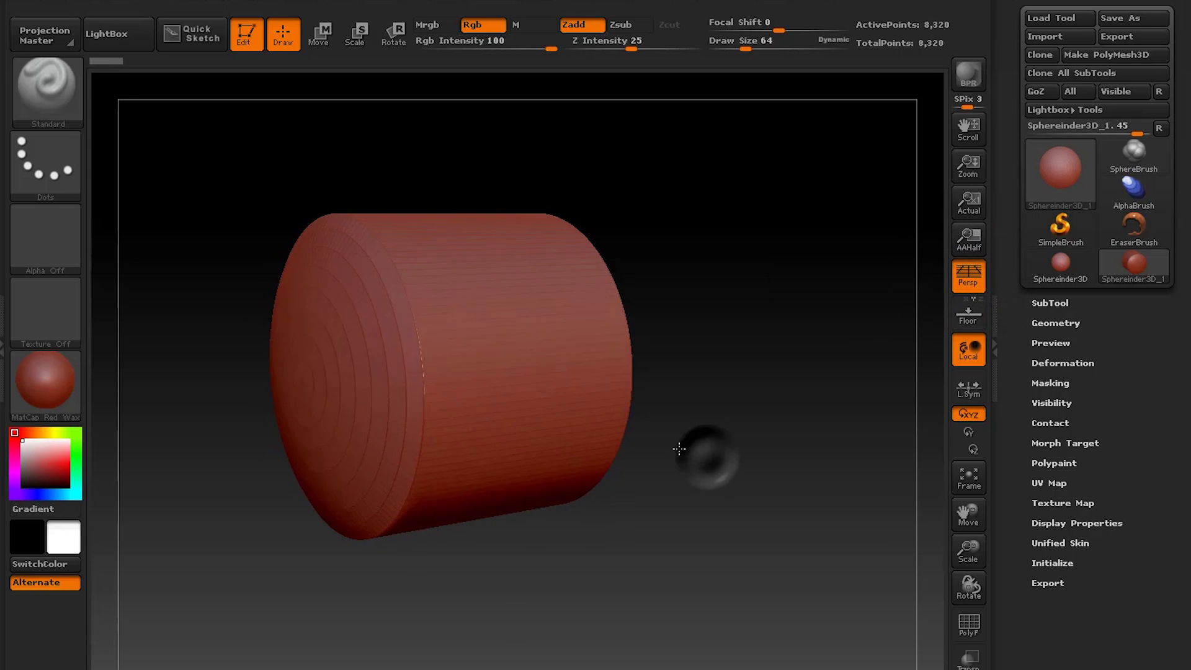
drag(680, 448, 800, 463)
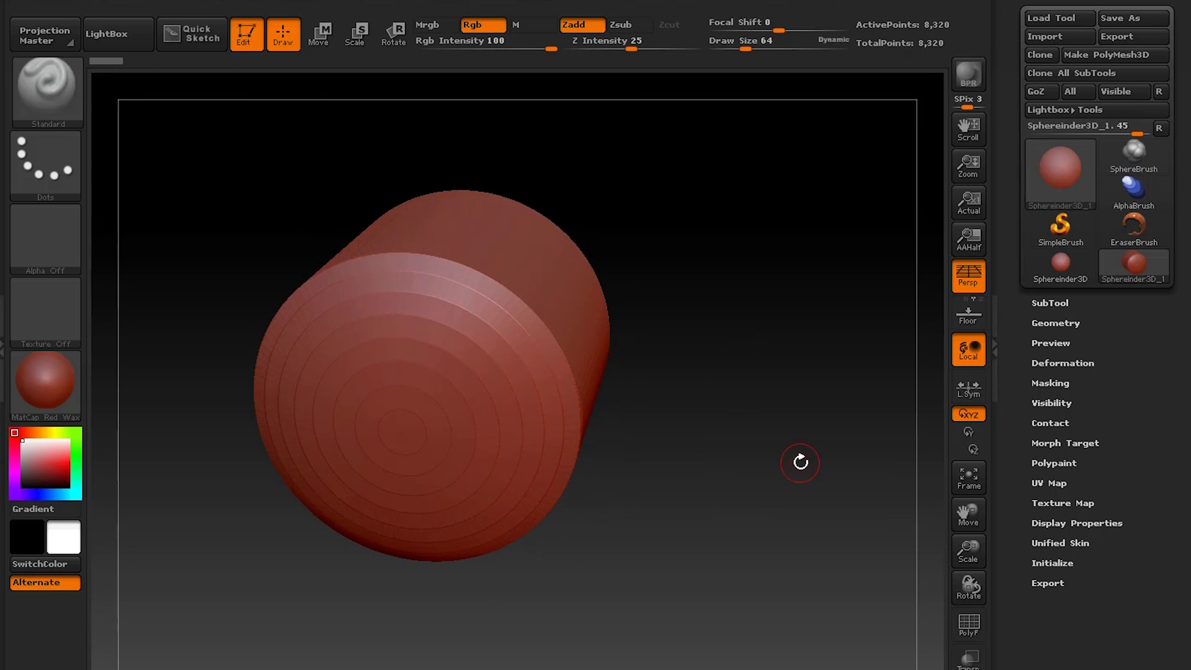
drag(680, 532, 613, 526)
drag(653, 435, 772, 441)
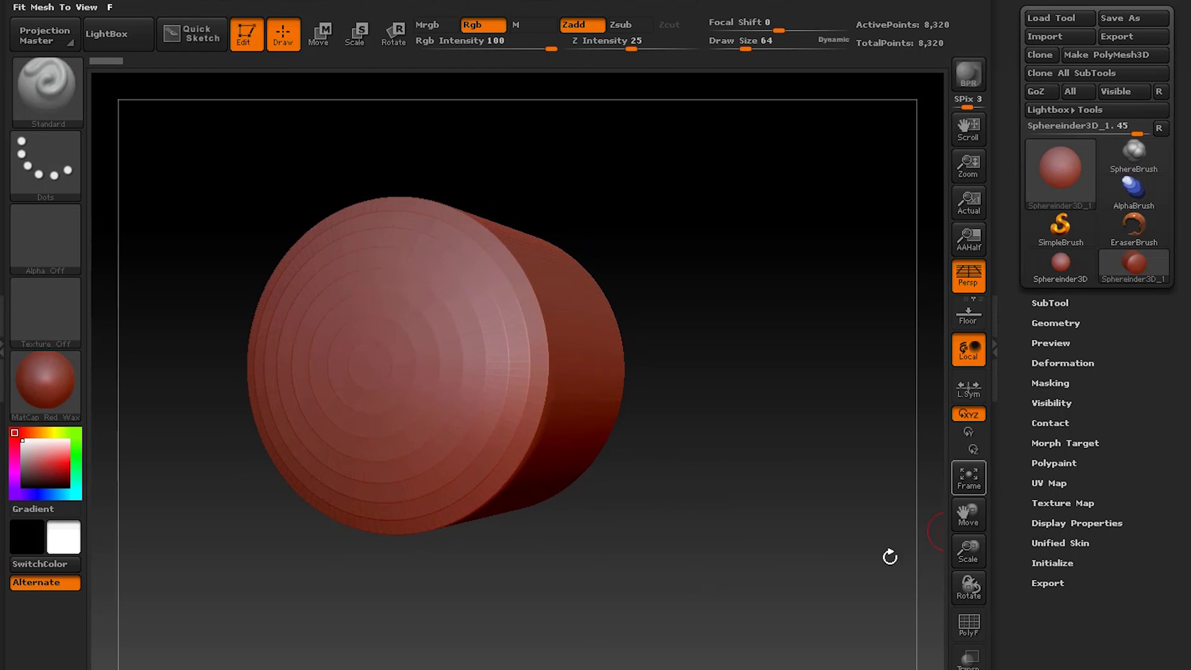
drag(890, 557, 773, 591)
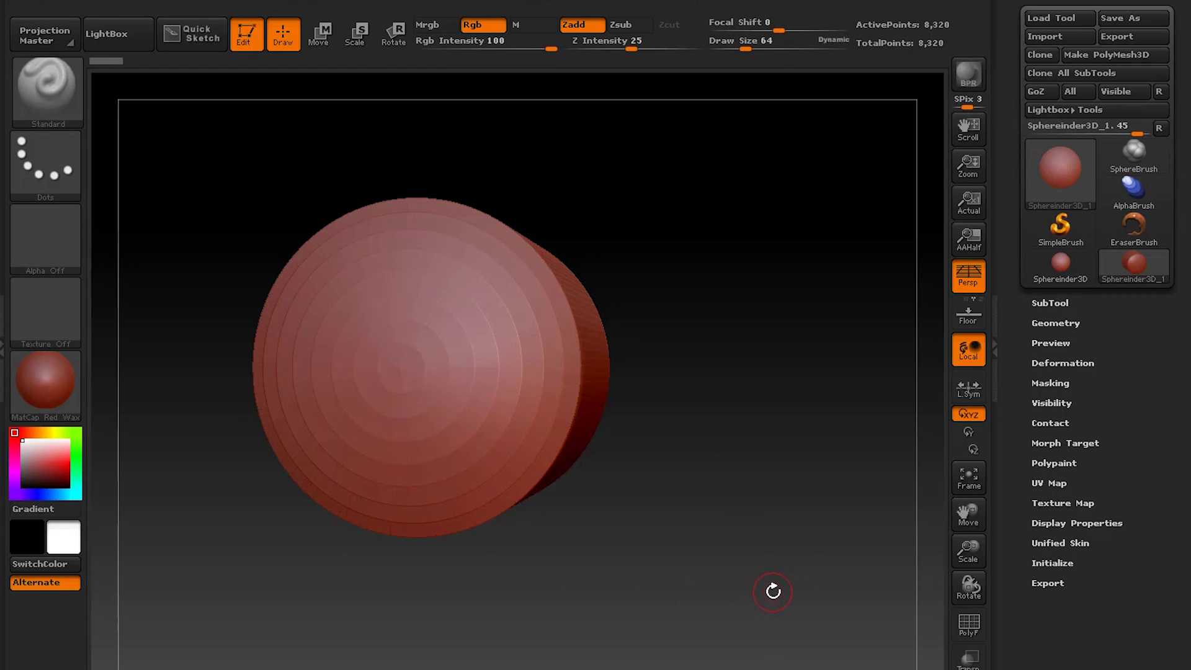
Step: Show the floor grid and view the sphereinder above it from several angles
click(969, 317)
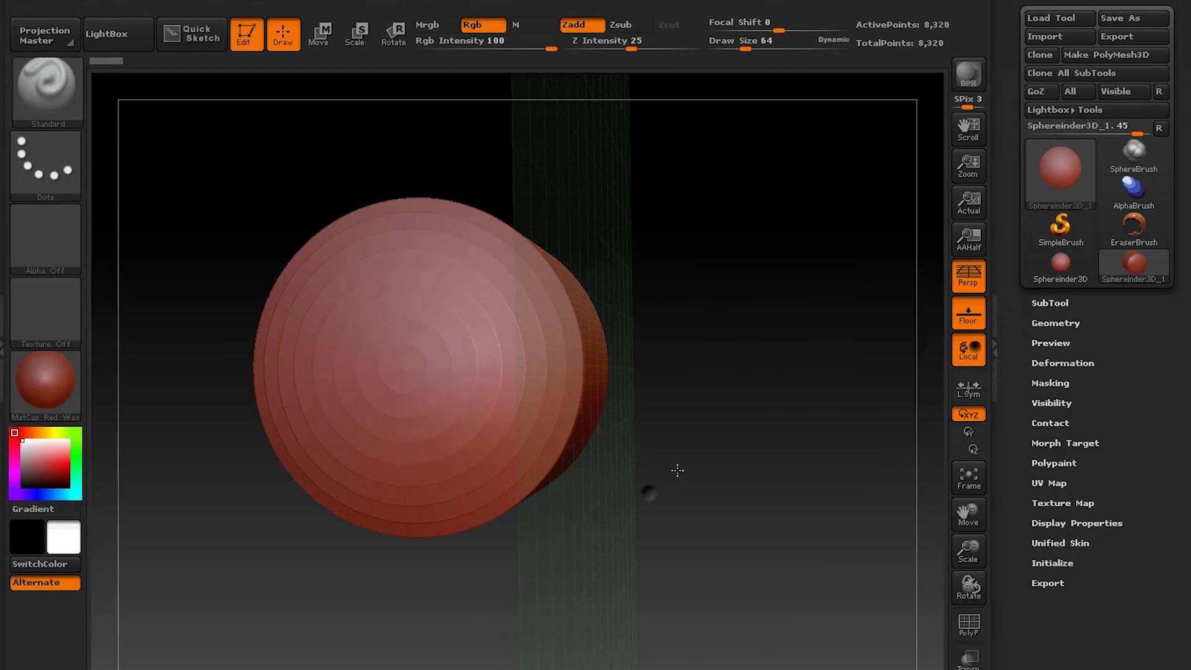
drag(646, 492, 747, 277)
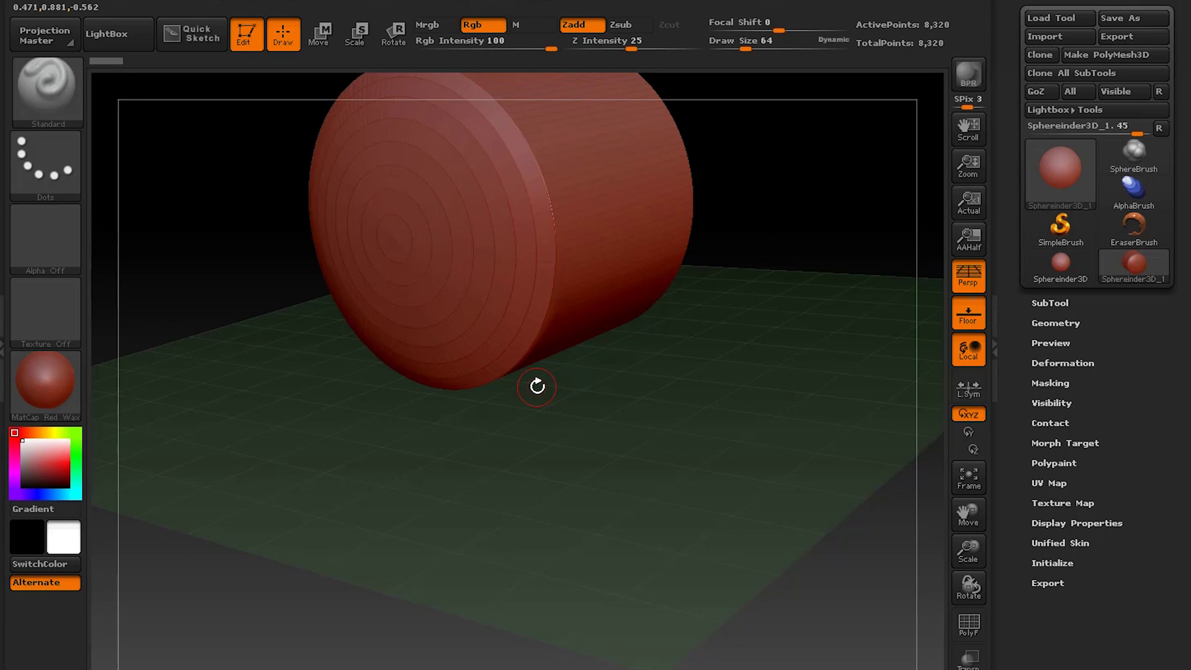
drag(695, 364, 693, 442)
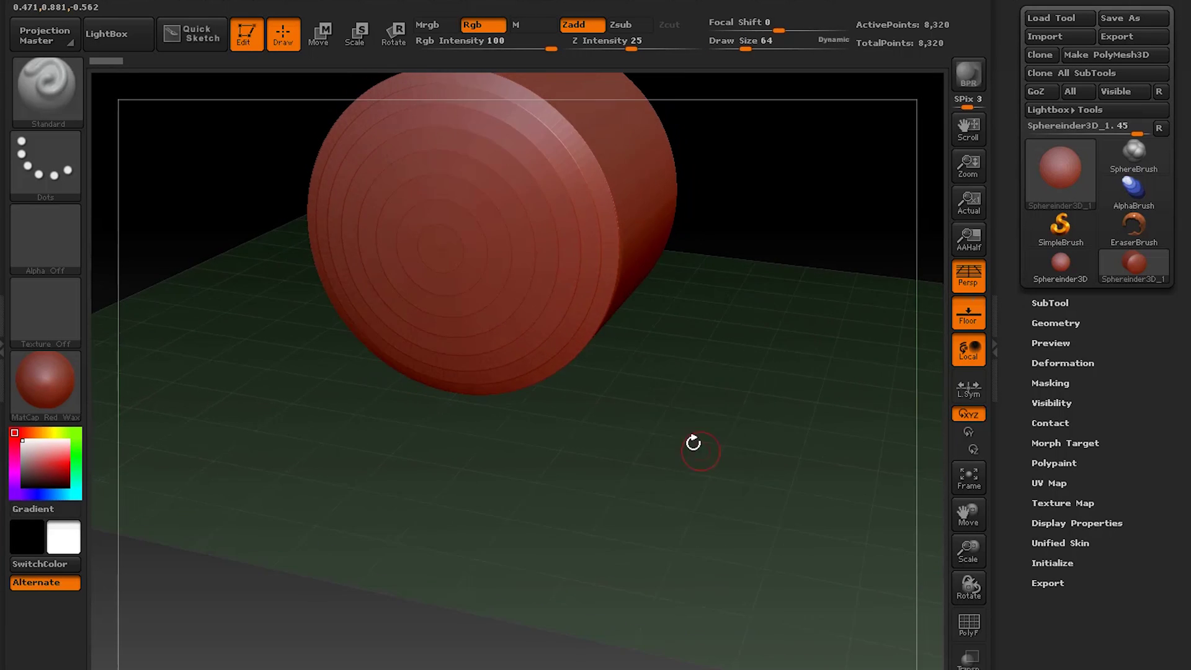
Step: Toggle the floor grid and perspective, leaving perspective on and the floor grid hidden
click(969, 313)
click(967, 315)
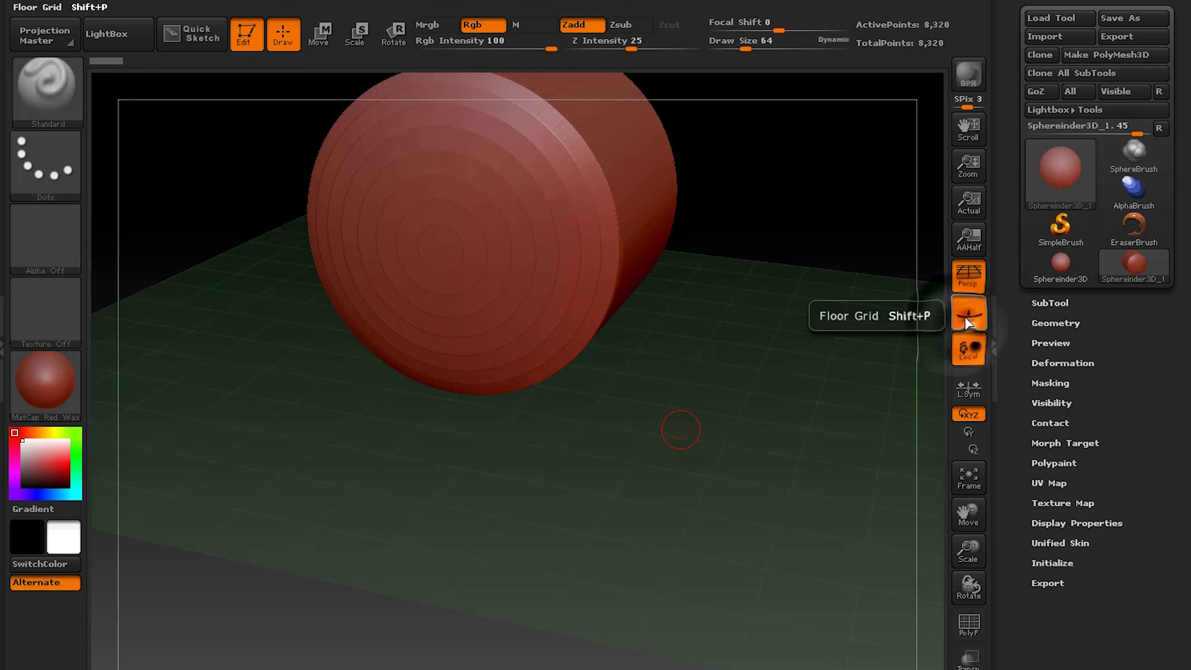
click(968, 275)
click(968, 275)
click(966, 316)
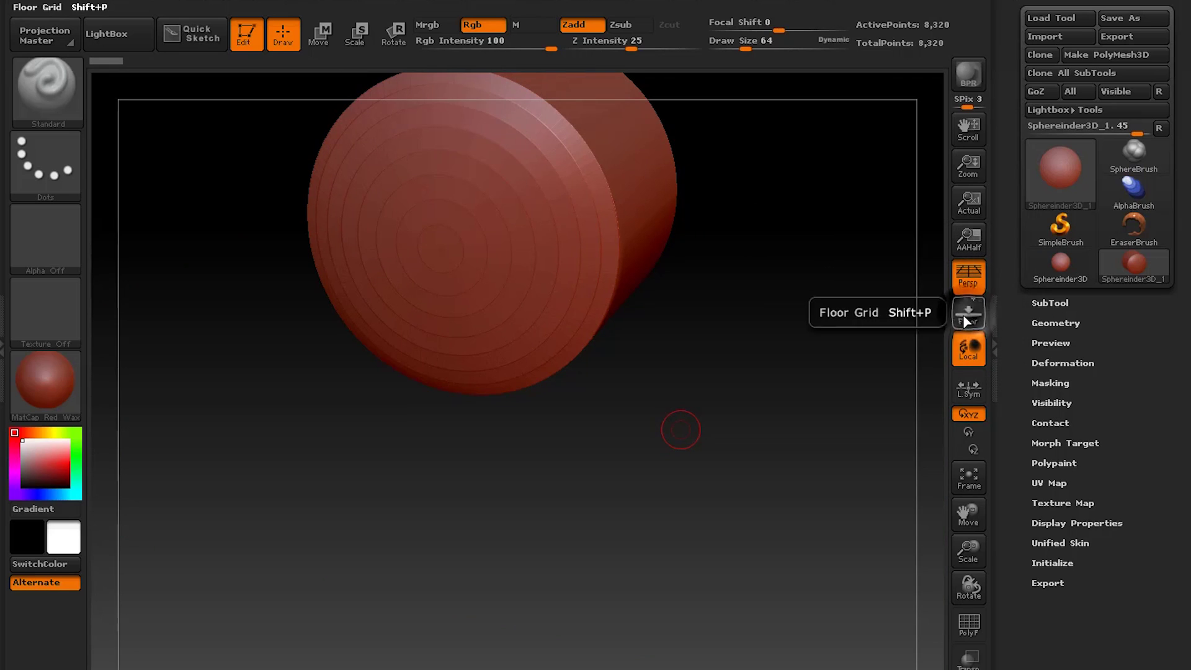
alt+drag(754, 452, 766, 532)
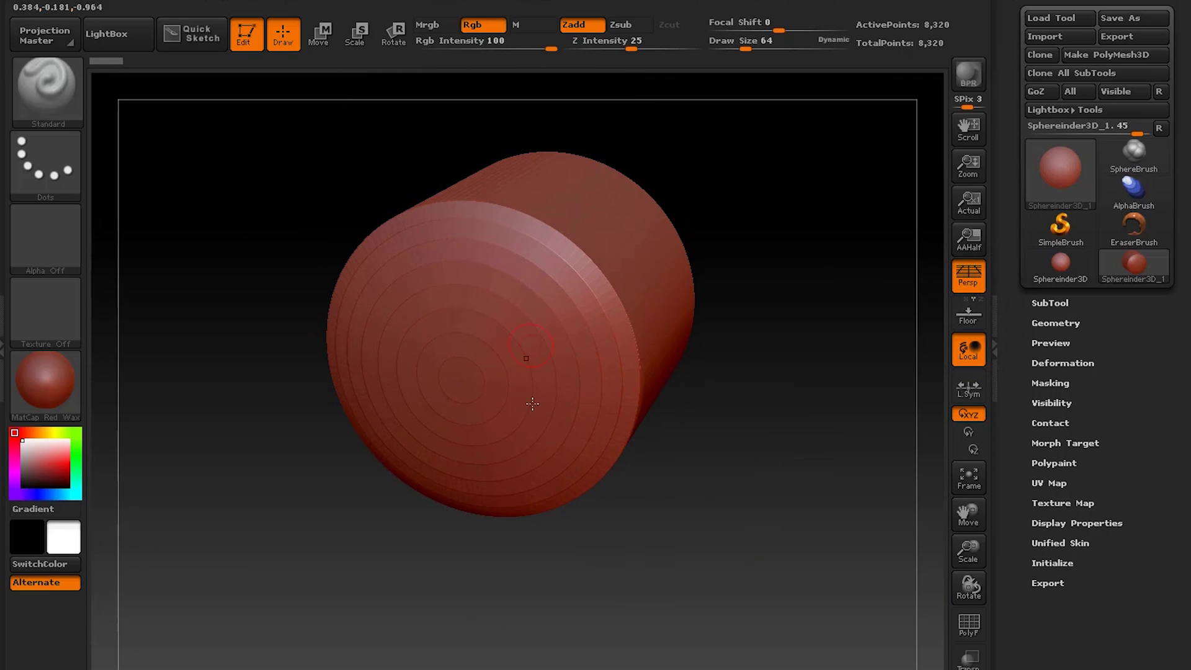
Step: Display the polyframe wireframe to inspect the sphereinder's mesh, and hide it again
click(970, 625)
drag(787, 567, 722, 571)
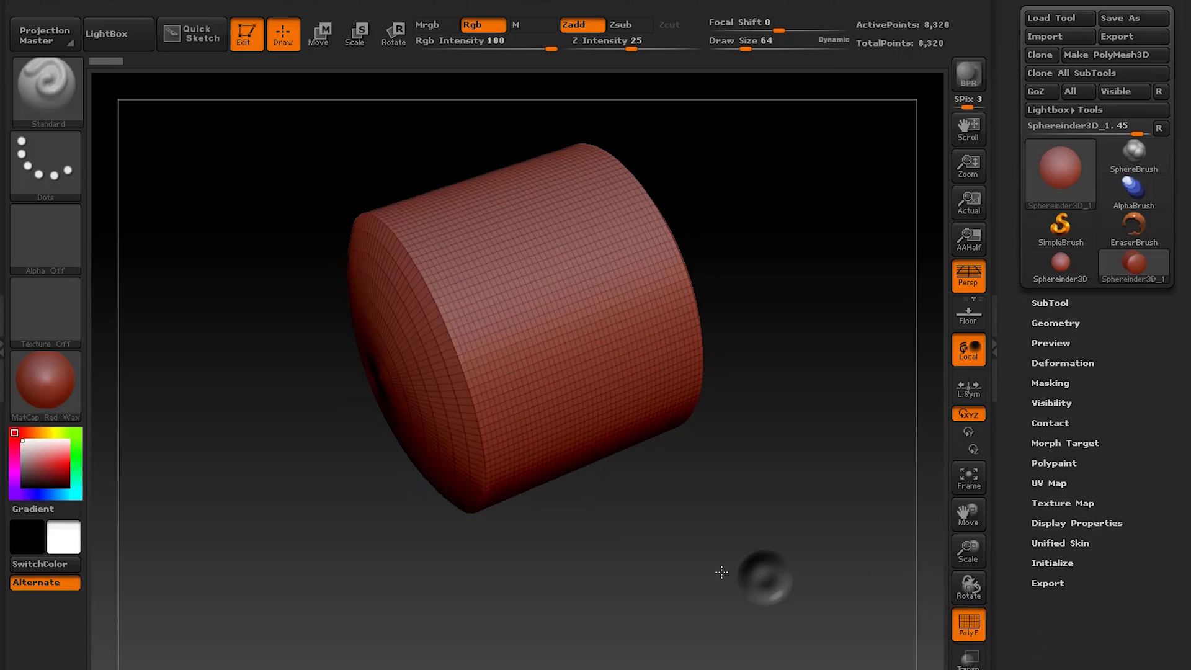
mouse_move(730, 307)
alt+mouse_down()
mouse_move(769, 467)
mouse_move(749, 316)
alt+mouse_up()
drag(715, 563, 818, 542)
click(978, 628)
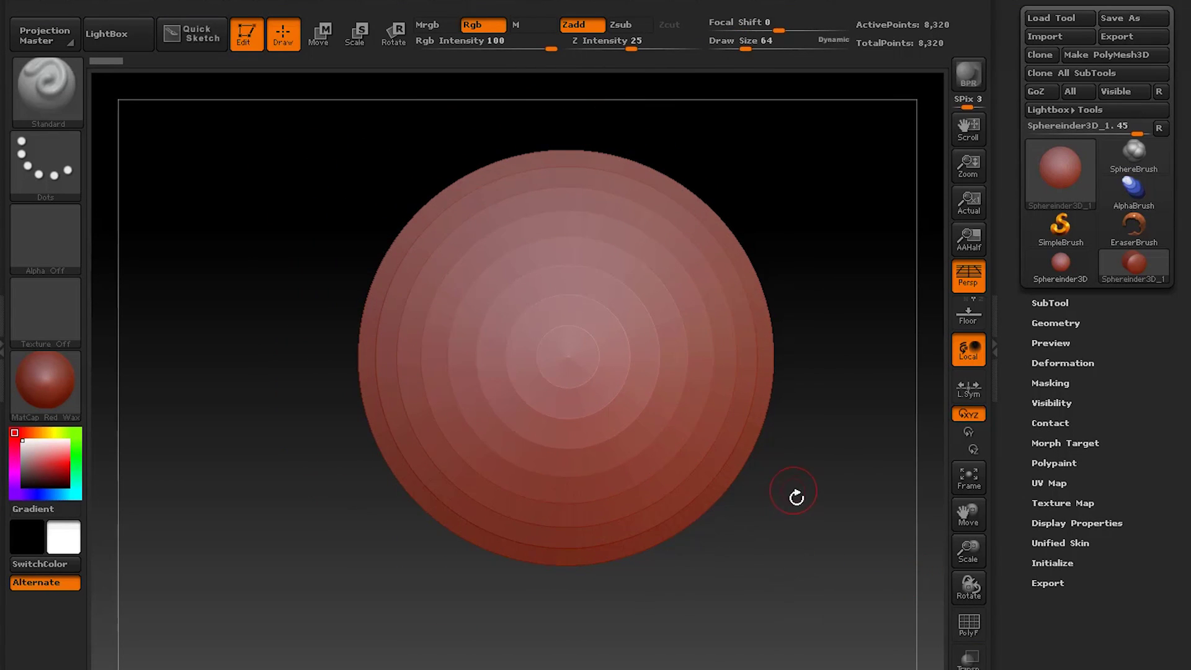
Step: Examine the faceted rim between the sphereinder's end cap and its side close up
drag(796, 497, 758, 465)
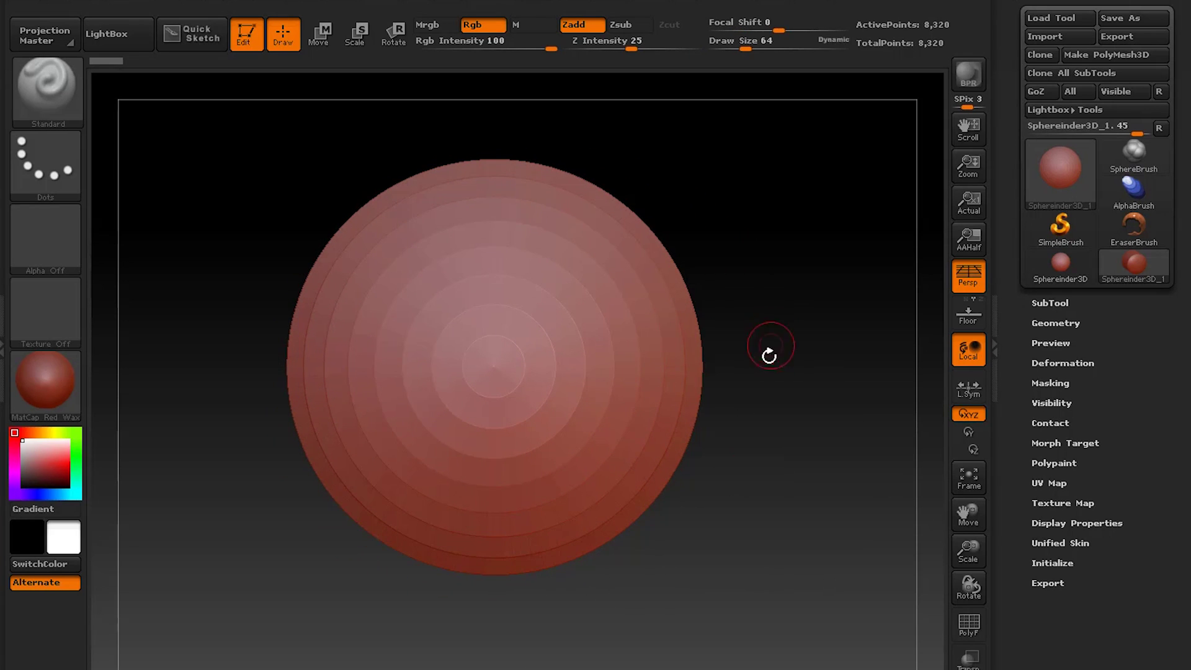
drag(769, 357, 729, 385)
alt+drag(776, 319, 782, 556)
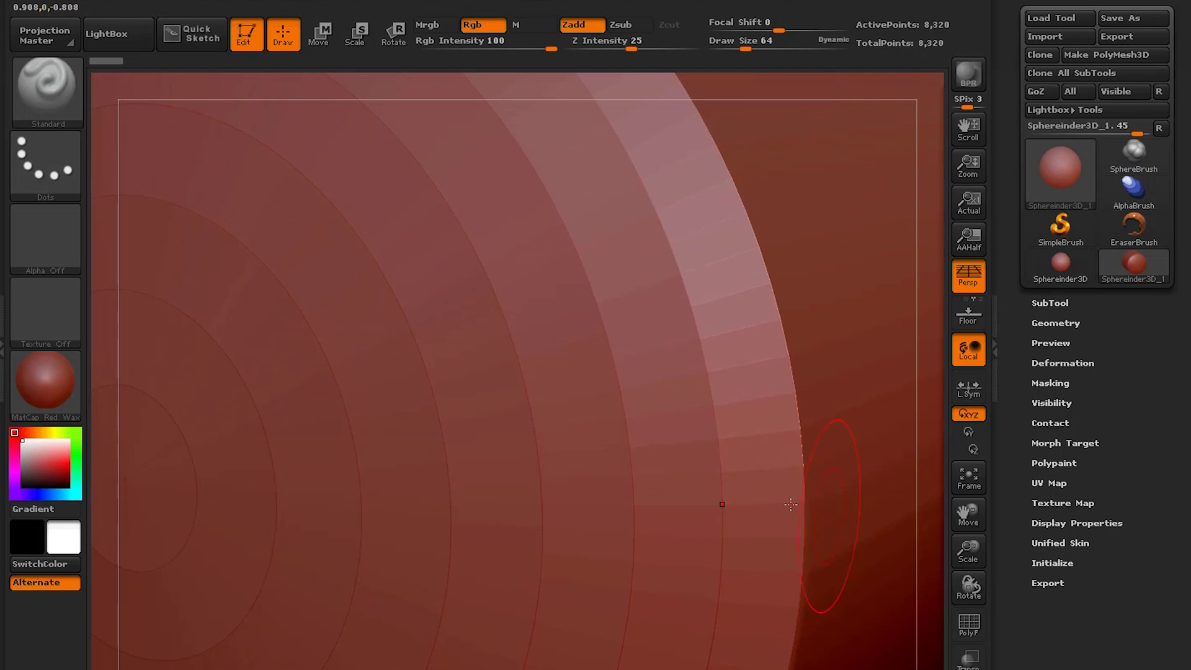
click(831, 295)
click(533, 415)
click(546, 215)
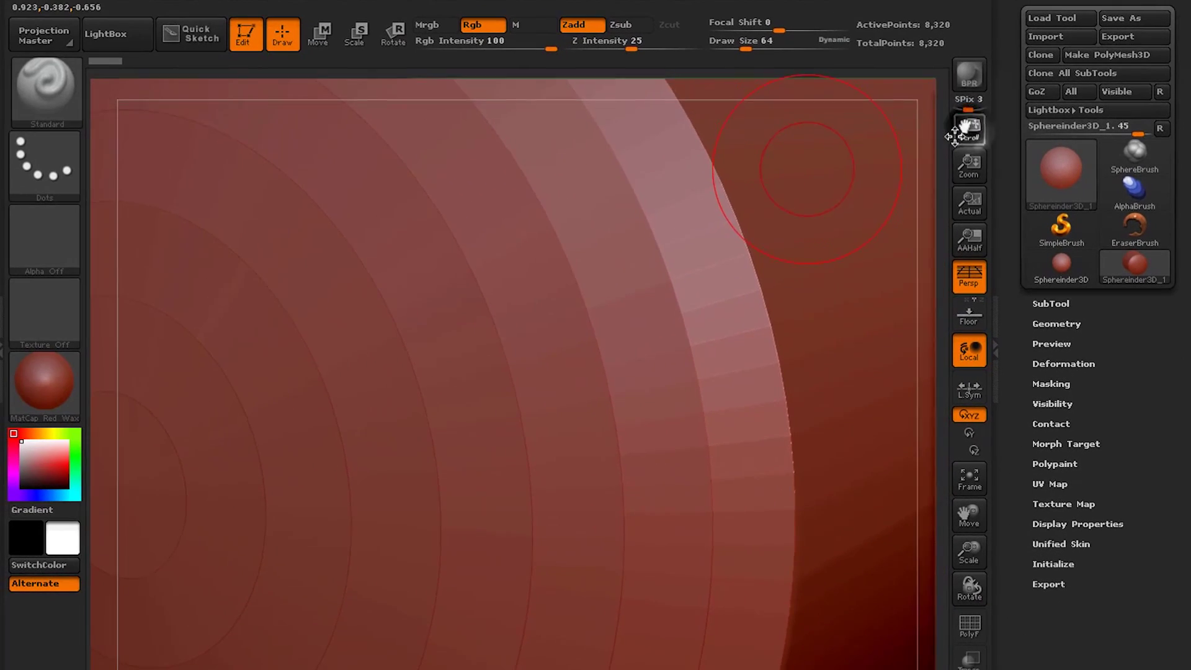
Step: Scroll and shrink the canvas document and bring the whole sphereinder into view
drag(956, 130, 970, 157)
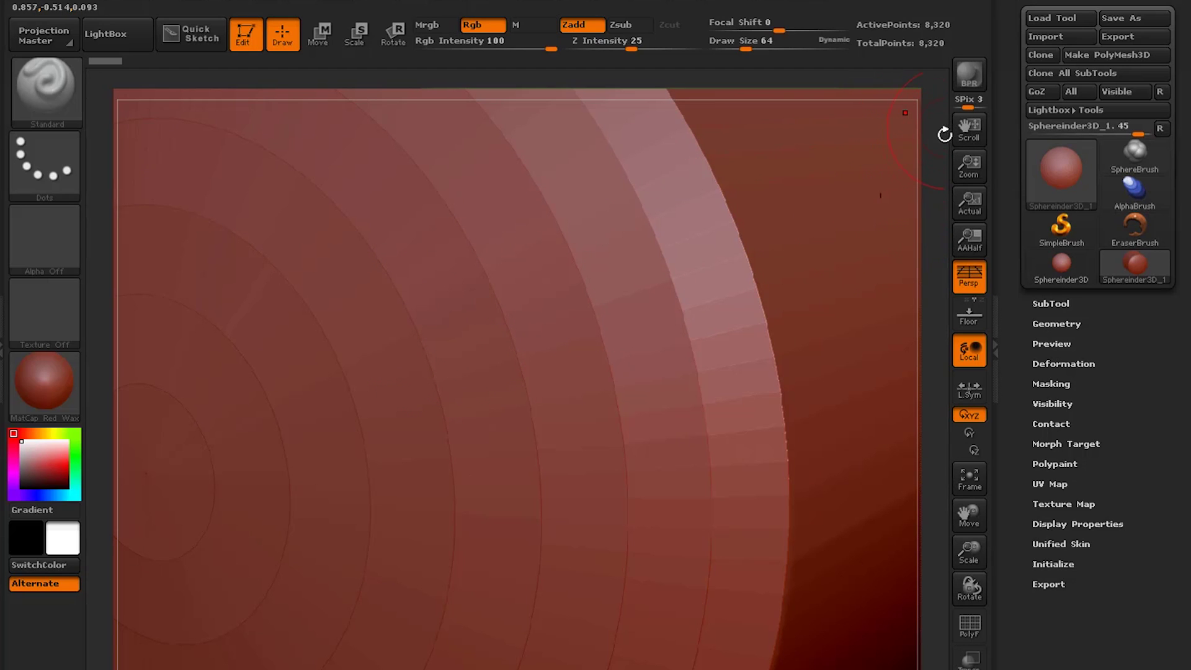
drag(937, 170, 923, 222)
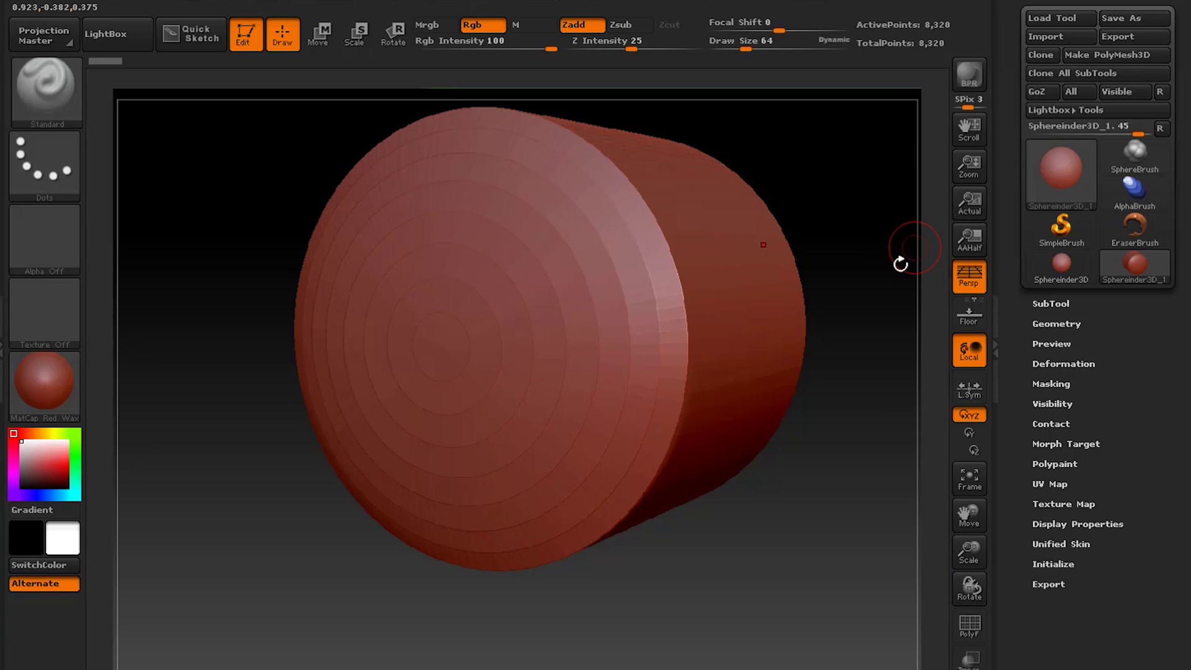
drag(840, 255, 835, 253)
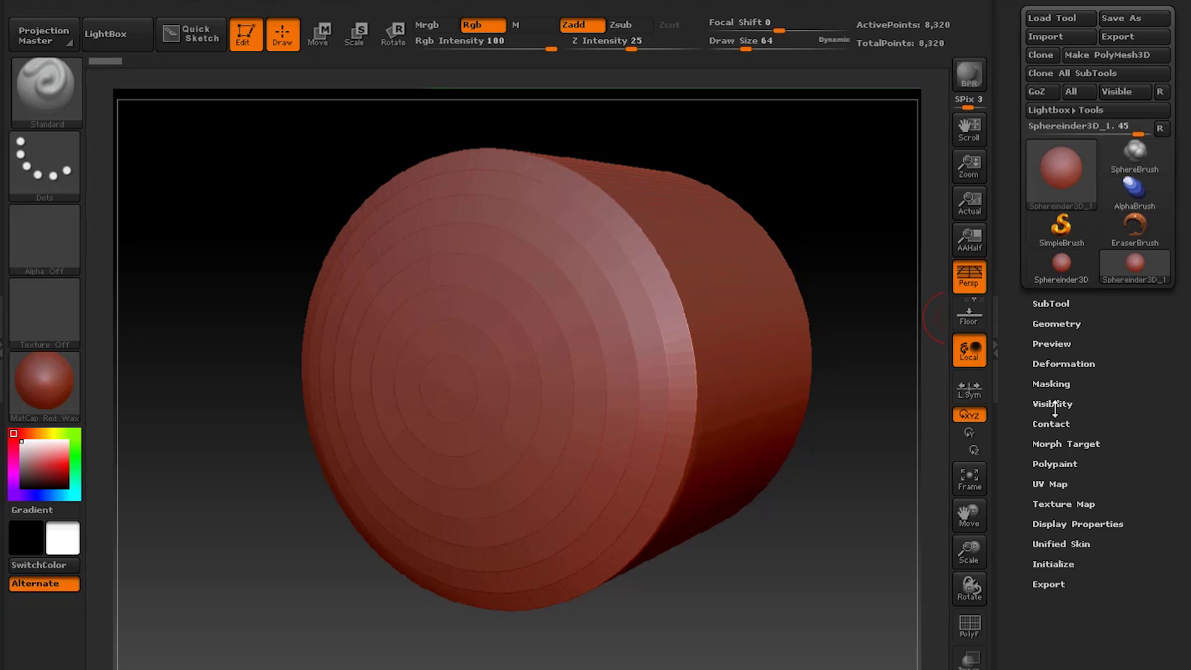
Step: Hide the tool palette tray and resize the canvas document with Zoom and AAHalf
click(997, 353)
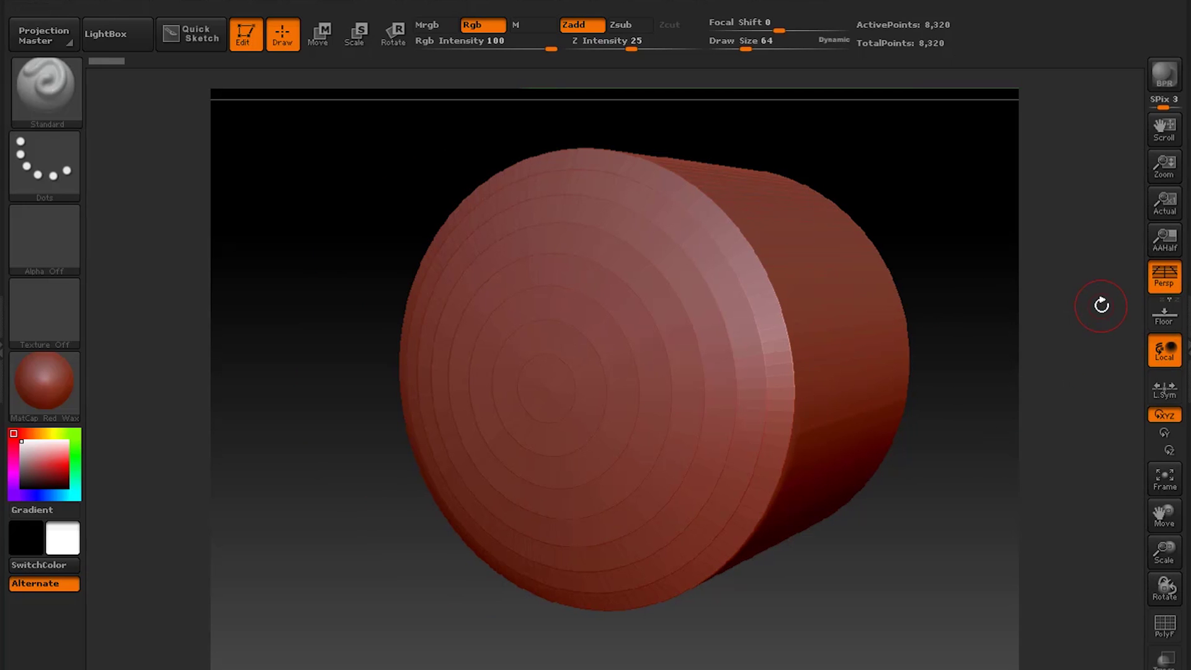
drag(1164, 164, 1165, 200)
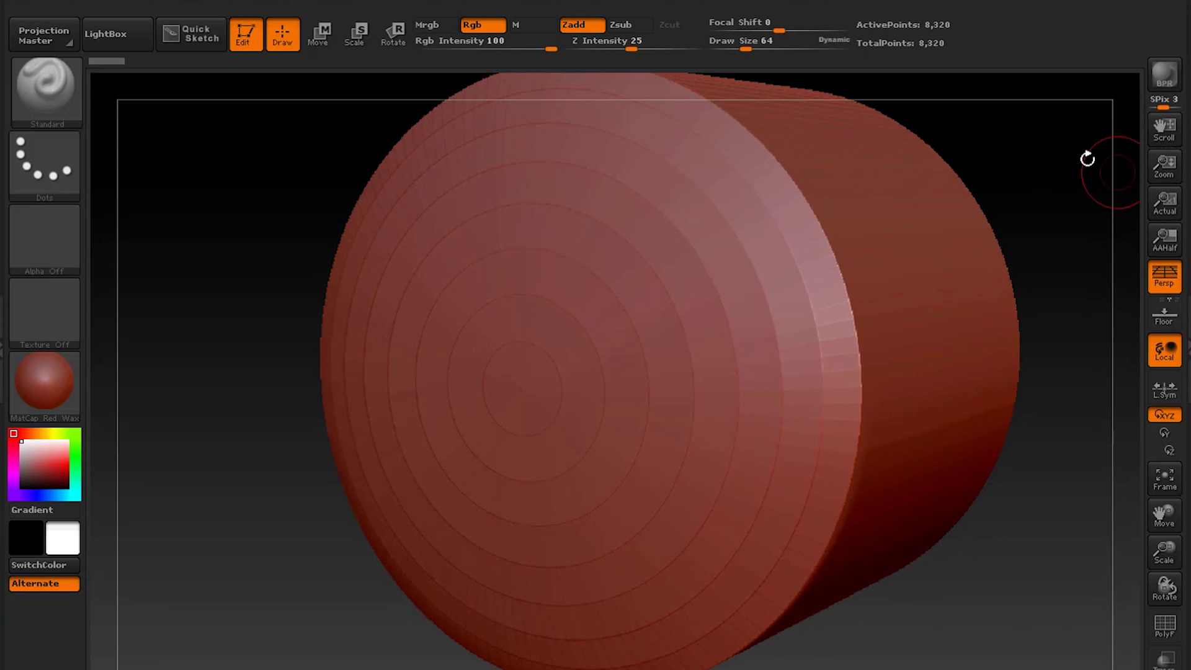
click(1172, 230)
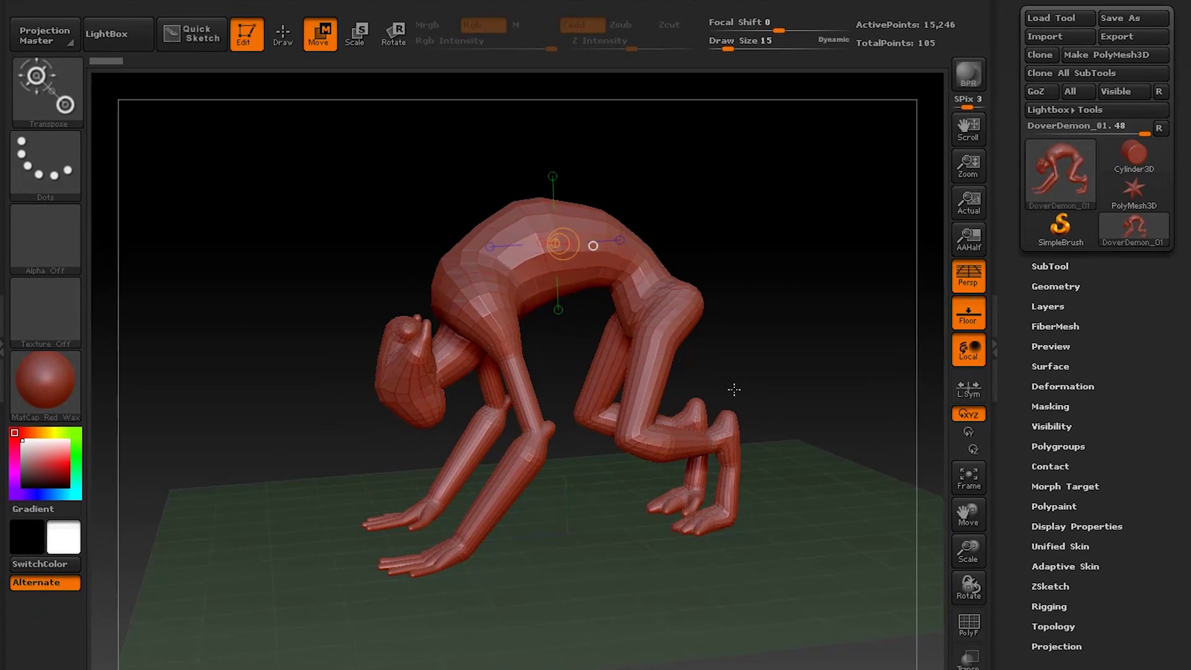
Step: Convert the DoverDemon_01 model into a PolyMesh3D and show its subtool list
click(1112, 64)
click(1050, 234)
click(1056, 111)
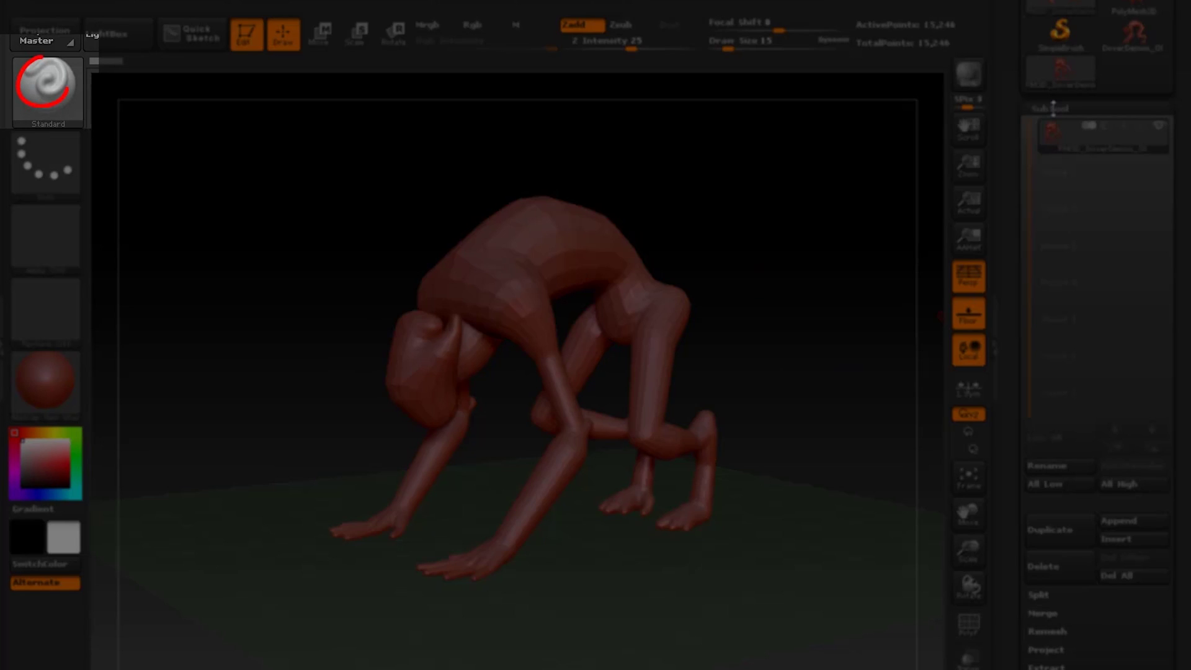
Step: Select the Move Topological brush for reshaping the creature's head
shift+drag(883, 251, 869, 319)
mouse_move(679, 374)
alt+mouse_down()
mouse_move(456, 422)
mouse_move(449, 535)
alt+mouse_up()
key(b)
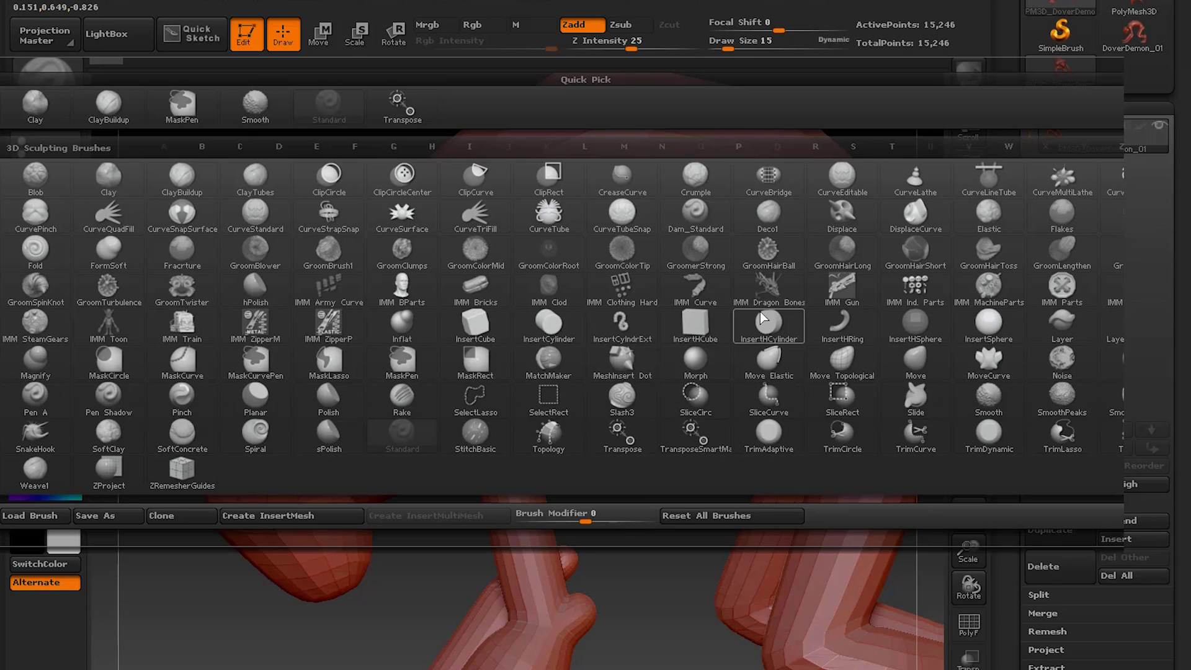
key(m)
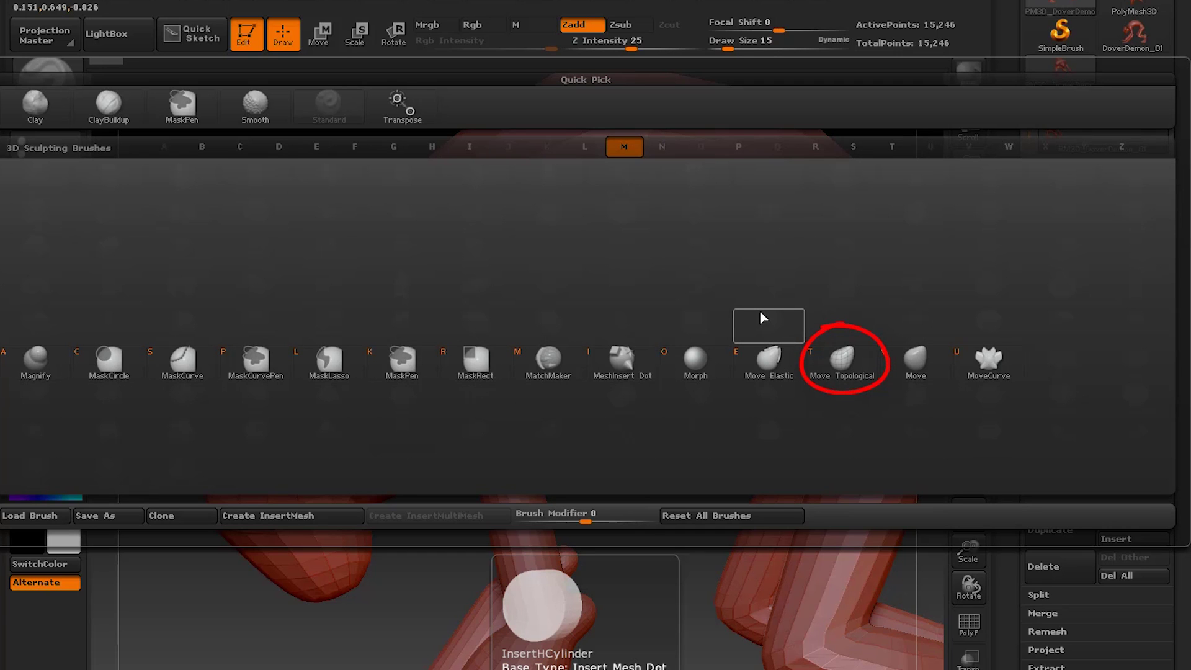
key(t)
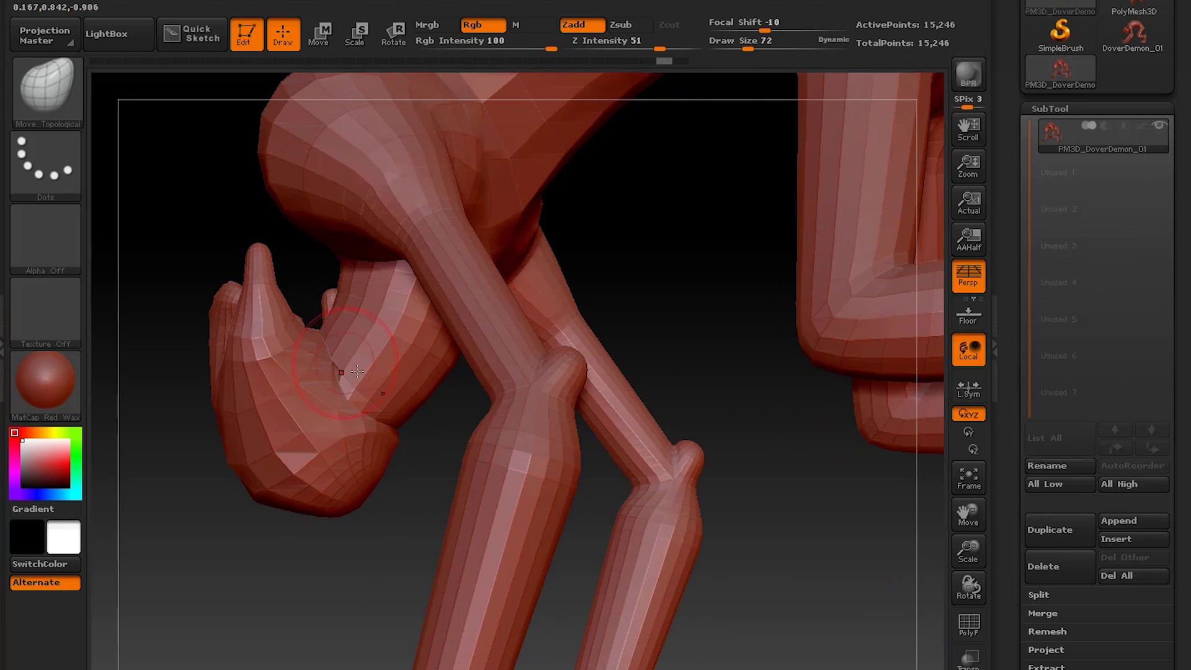
Step: Reshape the creature's head and its pointed protrusions from several angles with the Move Topological brush
mouse_move(211, 521)
mouse_down()
mouse_move(192, 473)
mouse_move(214, 459)
mouse_up()
mouse_move(471, 446)
mouse_down()
mouse_move(385, 463)
mouse_move(434, 372)
mouse_up()
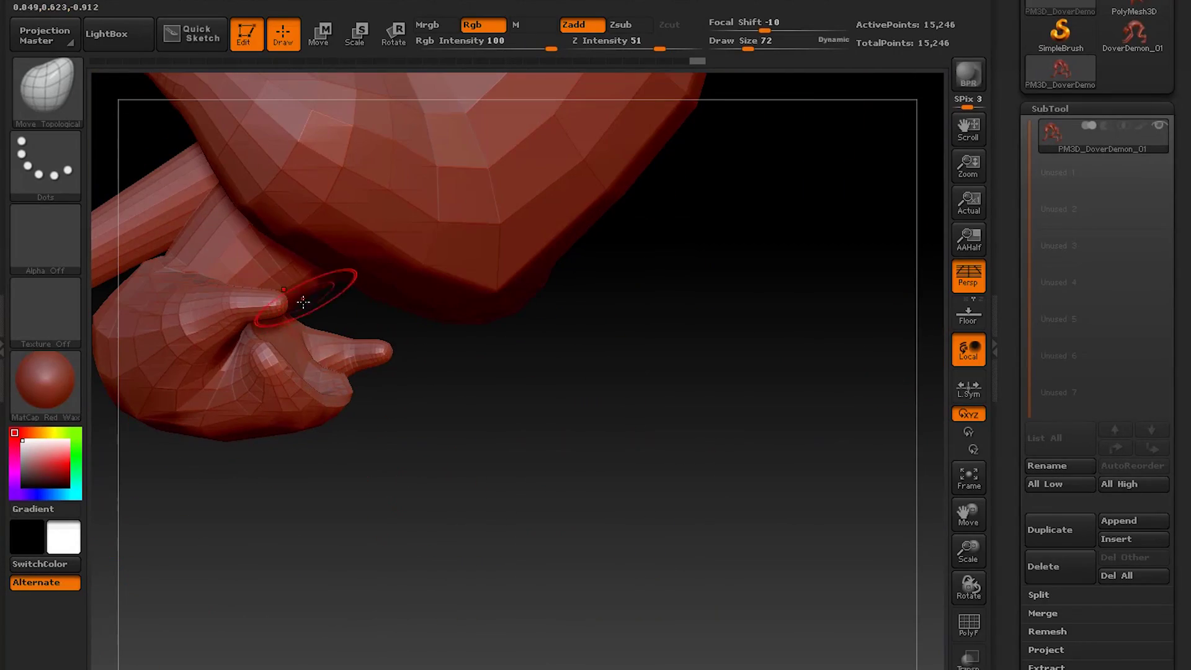
drag(300, 300, 319, 314)
drag(434, 385, 459, 484)
drag(374, 339, 394, 340)
drag(496, 459, 438, 393)
drag(338, 279, 346, 295)
drag(439, 393, 534, 429)
mouse_move(385, 295)
mouse_down()
mouse_move(394, 306)
mouse_move(378, 309)
mouse_up()
drag(497, 459, 428, 422)
drag(435, 471, 509, 397)
drag(448, 314, 455, 320)
drag(528, 559, 484, 472)
drag(404, 335, 416, 341)
mouse_move(496, 496)
mouse_down()
mouse_move(545, 452)
mouse_move(527, 397)
mouse_up()
drag(344, 326, 329, 377)
Step: Collapse the subtool list and subdivide the creature's mesh once
click(1050, 109)
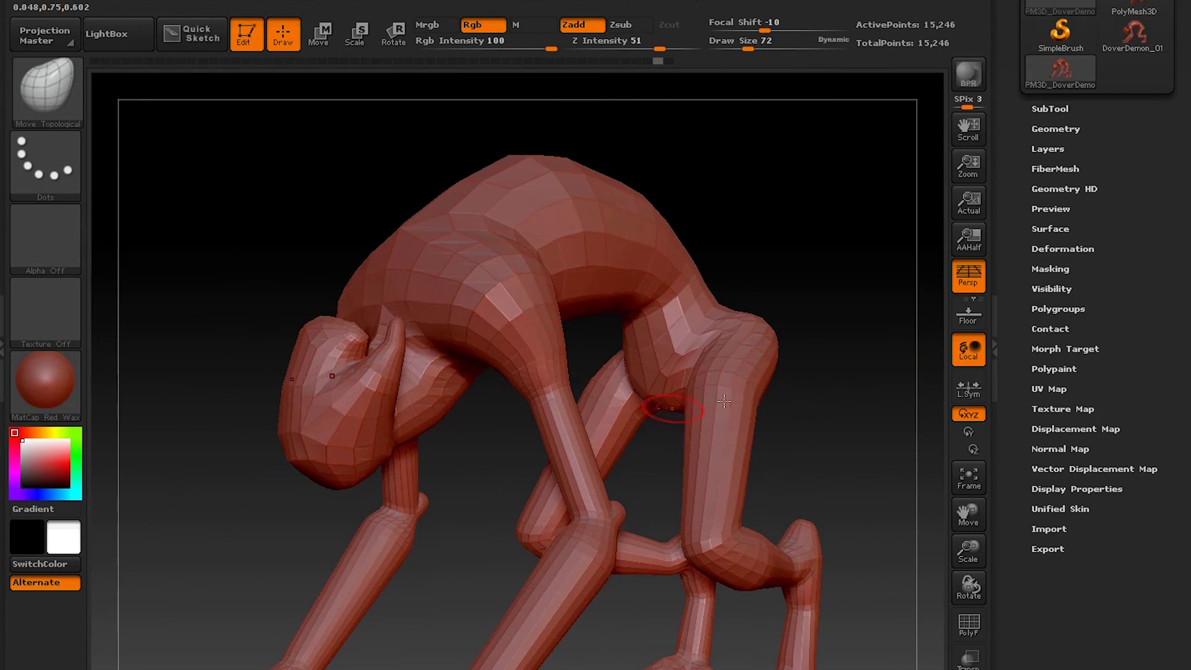
key(ctrl+d)
Step: Select the ClayBuildup brush for adding muscle forms to the creature
click(47, 87)
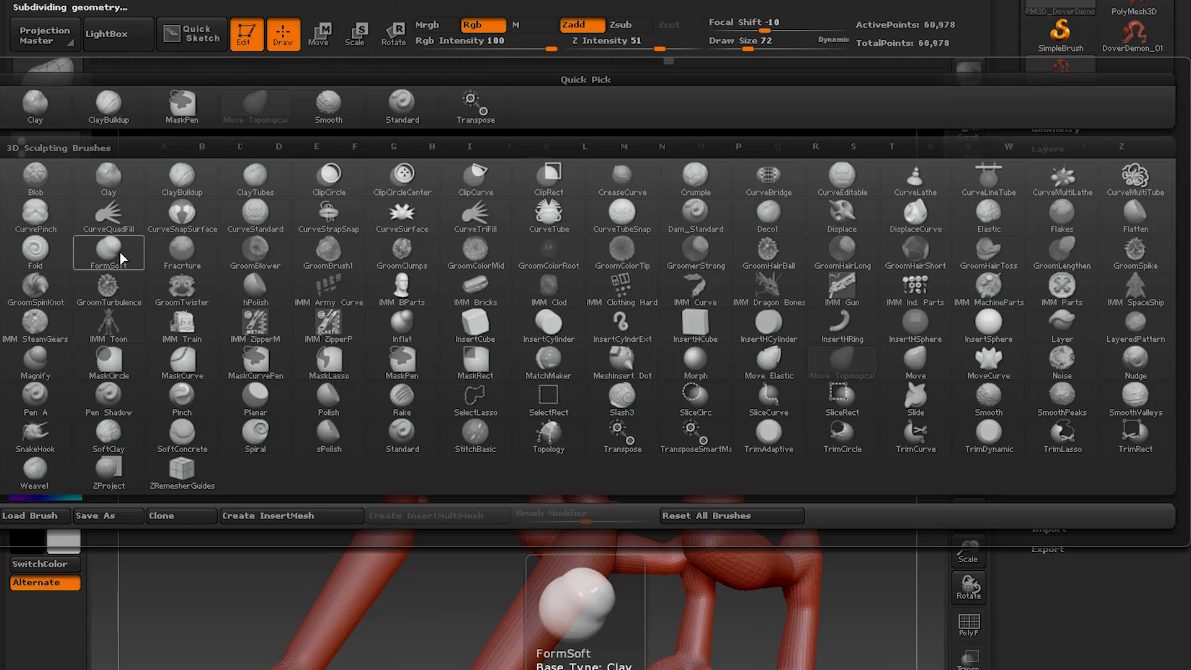
key(c)
key(b)
Step: Reduce the brush to draw size 28, then build up and smooth the tips of the head's pointed protrusions
mouse_move(228, 523)
mouse_down()
mouse_move(699, 338)
mouse_move(679, 372)
mouse_move(406, 410)
mouse_move(426, 333)
mouse_up()
key(shift)
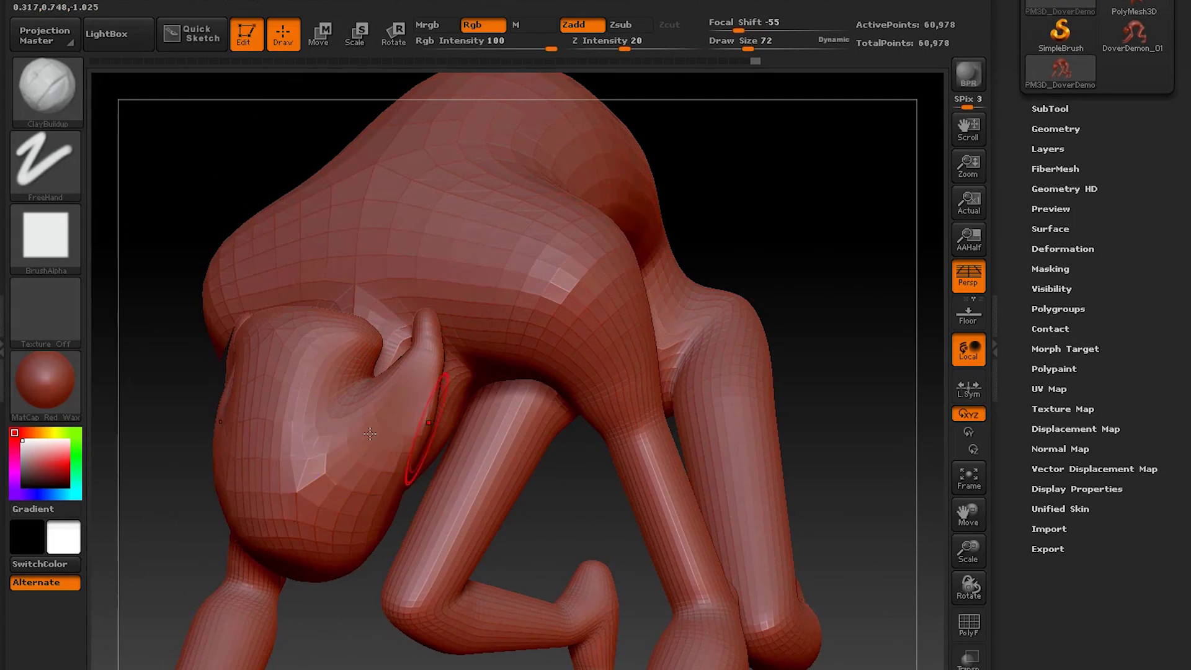
mouse_move(558, 496)
mouse_down()
mouse_move(439, 279)
mouse_move(349, 195)
mouse_up()
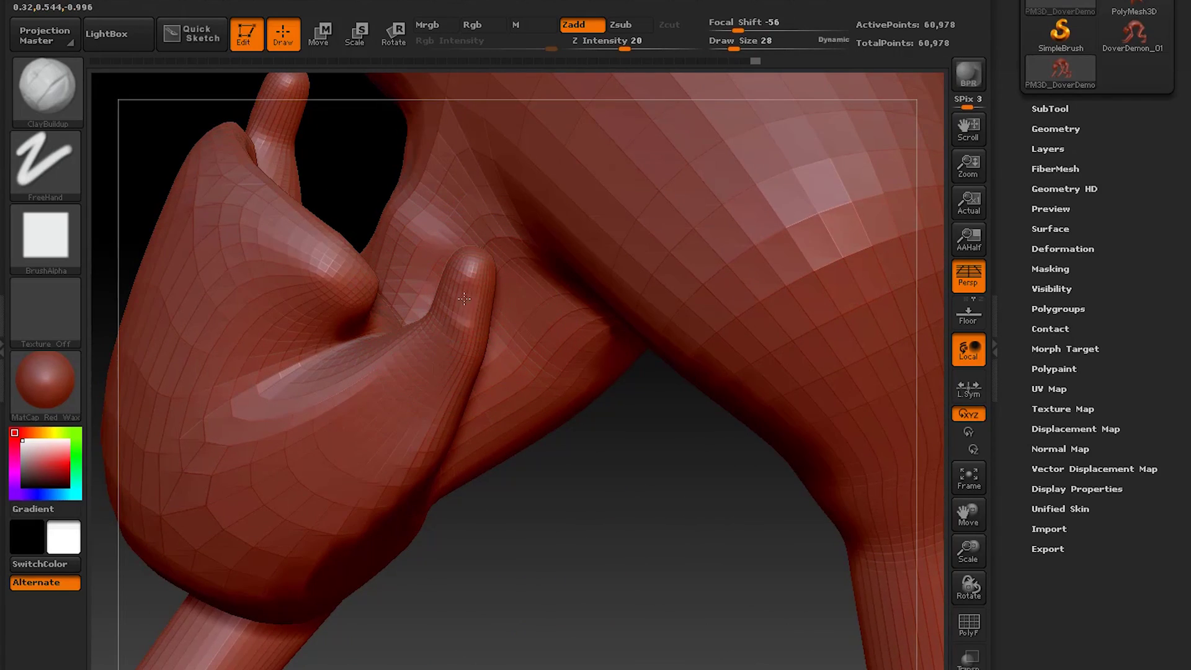
drag(464, 300, 454, 347)
key(shift)
drag(620, 522, 558, 472)
drag(489, 274, 482, 301)
shift+drag(478, 259, 485, 287)
drag(732, 527, 689, 608)
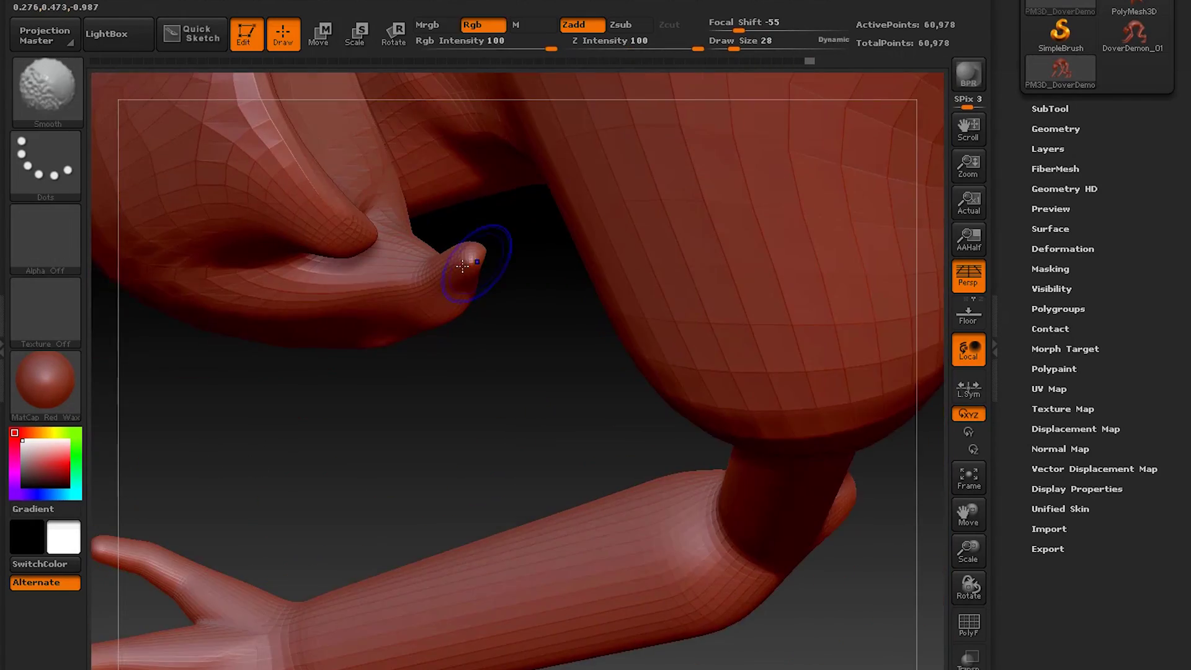
Step: Build up the neck and front shoulder forms with ClayBuildup at draw size 40 and smooth the transitions
mouse_move(558, 397)
mouse_down()
mouse_move(420, 260)
mouse_move(224, 455)
mouse_move(310, 397)
mouse_up()
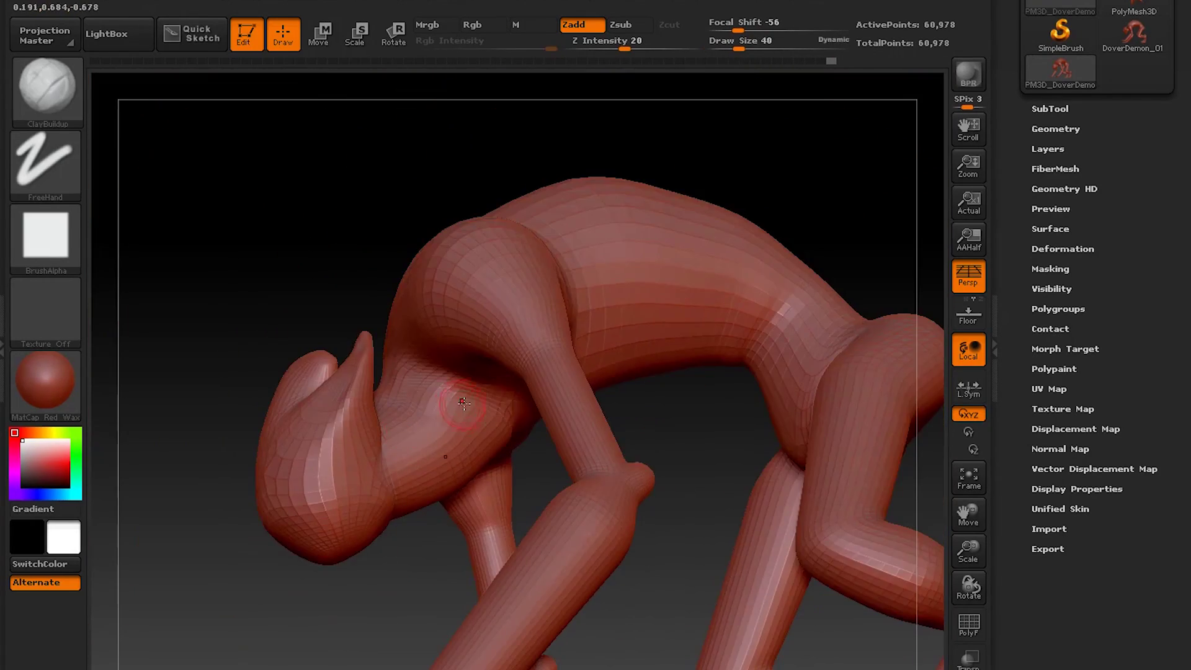
drag(445, 419, 491, 422)
drag(355, 586, 394, 523)
drag(428, 404, 403, 444)
mouse_move(372, 577)
mouse_down()
mouse_move(447, 559)
mouse_move(524, 571)
mouse_move(502, 297)
mouse_move(435, 341)
mouse_move(518, 351)
mouse_up()
mouse_move(478, 328)
mouse_down()
mouse_move(372, 372)
mouse_move(515, 366)
mouse_up()
drag(472, 367, 392, 435)
shift+drag(435, 347, 456, 306)
Step: Enlarge the brush to draw size 68 and sculpt the shoulder and upper side of the torso, smoothing rough strokes
mouse_move(205, 384)
mouse_down()
mouse_move(207, 526)
mouse_move(279, 545)
mouse_move(170, 606)
mouse_move(840, 402)
mouse_move(801, 322)
mouse_up()
drag(322, 353, 410, 403)
key(bracketright)
mouse_move(205, 372)
mouse_down()
mouse_move(248, 348)
mouse_move(219, 439)
mouse_move(285, 246)
mouse_move(223, 397)
mouse_up()
shift+drag(428, 372, 449, 415)
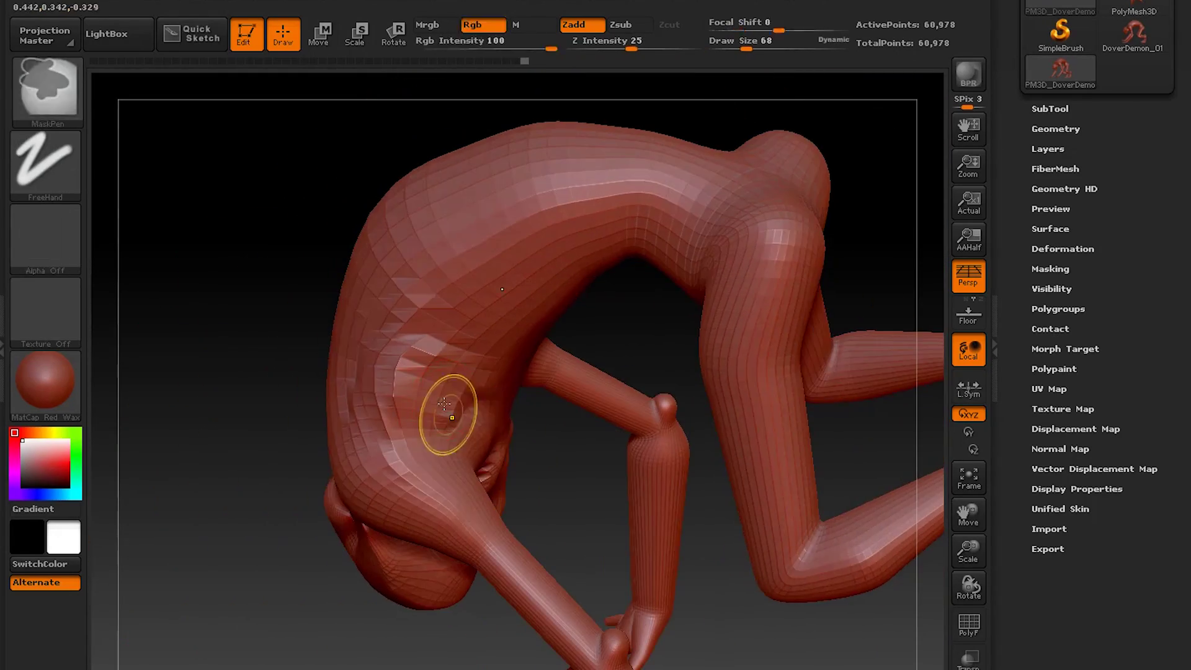
drag(248, 397, 205, 323)
drag(521, 477, 495, 454)
shift+drag(505, 515, 496, 471)
drag(249, 397, 348, 379)
drag(428, 448, 453, 499)
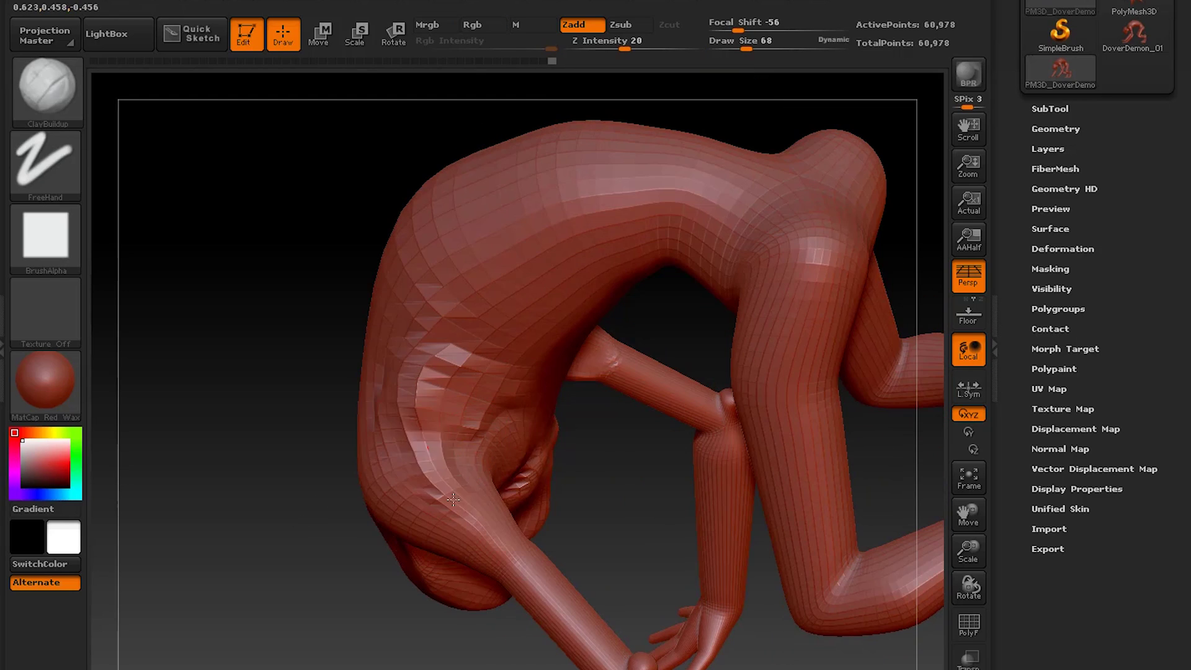
Step: Build up the chest and subdivide the creature's mesh once more
mouse_move(265, 456)
mouse_down()
mouse_move(577, 412)
mouse_move(428, 373)
mouse_move(397, 446)
mouse_up()
mouse_move(673, 323)
mouse_down()
mouse_move(542, 440)
mouse_move(572, 463)
mouse_move(601, 375)
mouse_move(811, 319)
mouse_move(339, 507)
mouse_move(410, 424)
mouse_up()
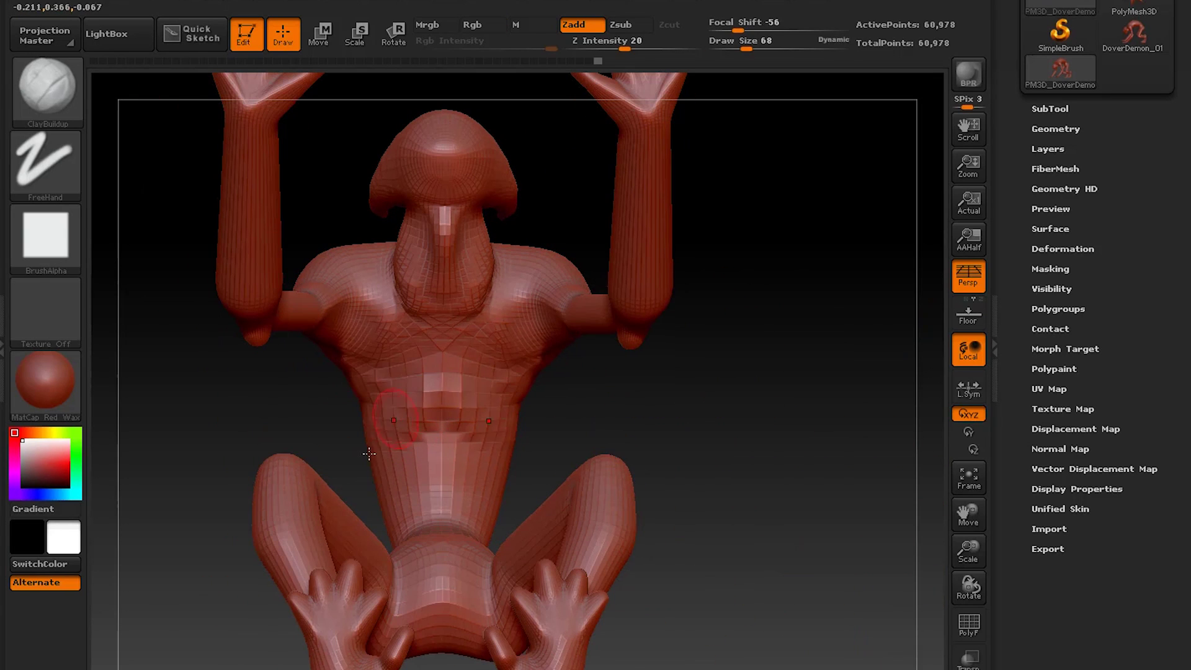
key(ctrl+d)
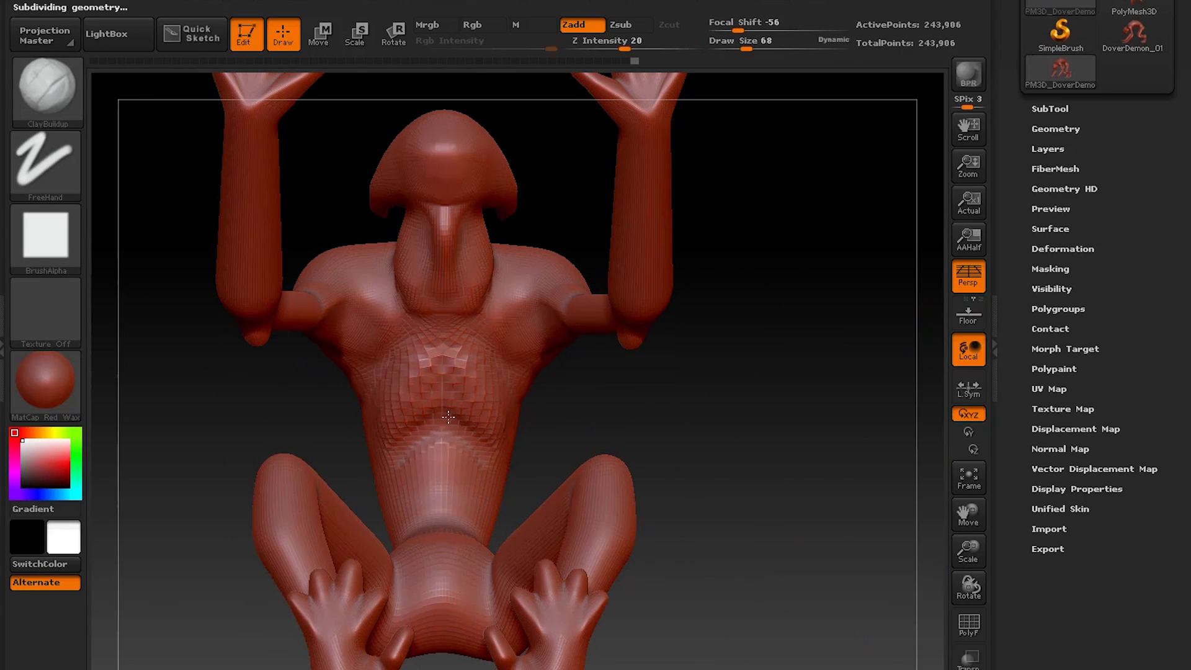
Step: Sculpt the ribcage mass across the chest and around the flank
drag(448, 417, 536, 407)
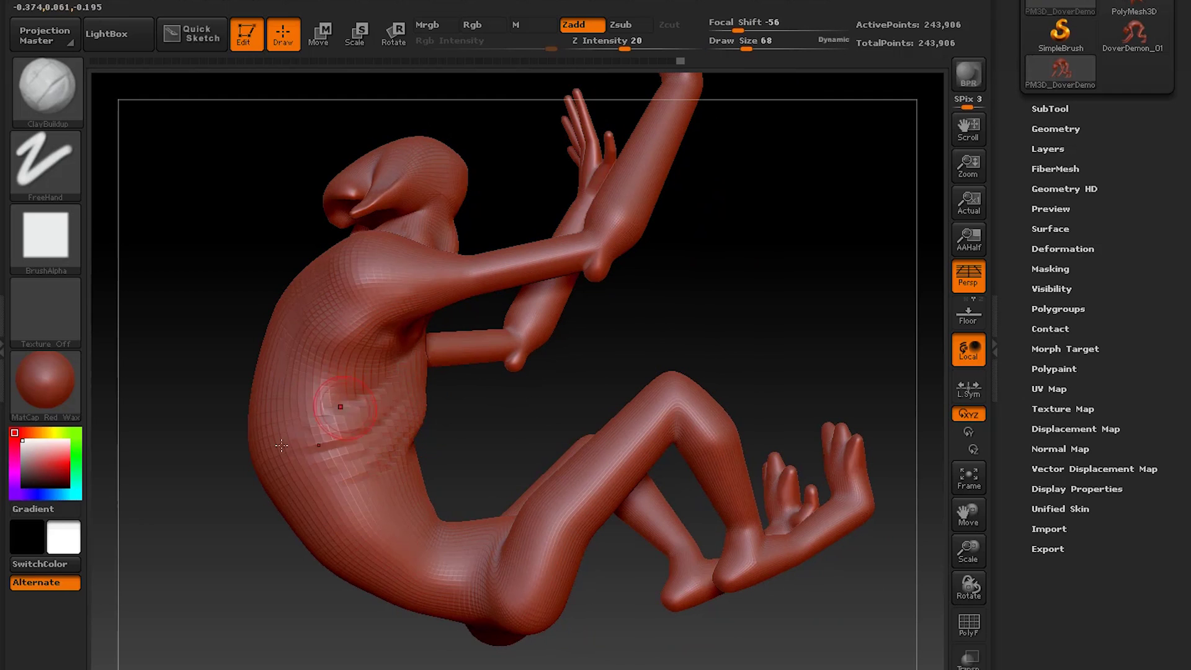
drag(478, 438, 630, 415)
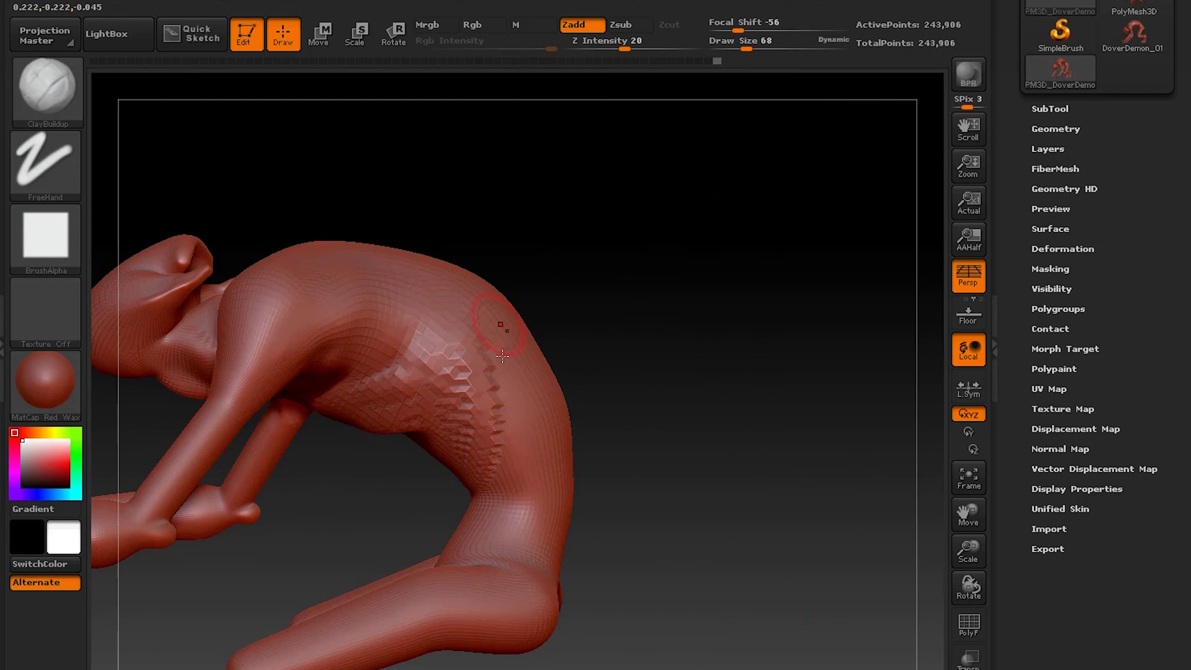
drag(596, 472, 593, 374)
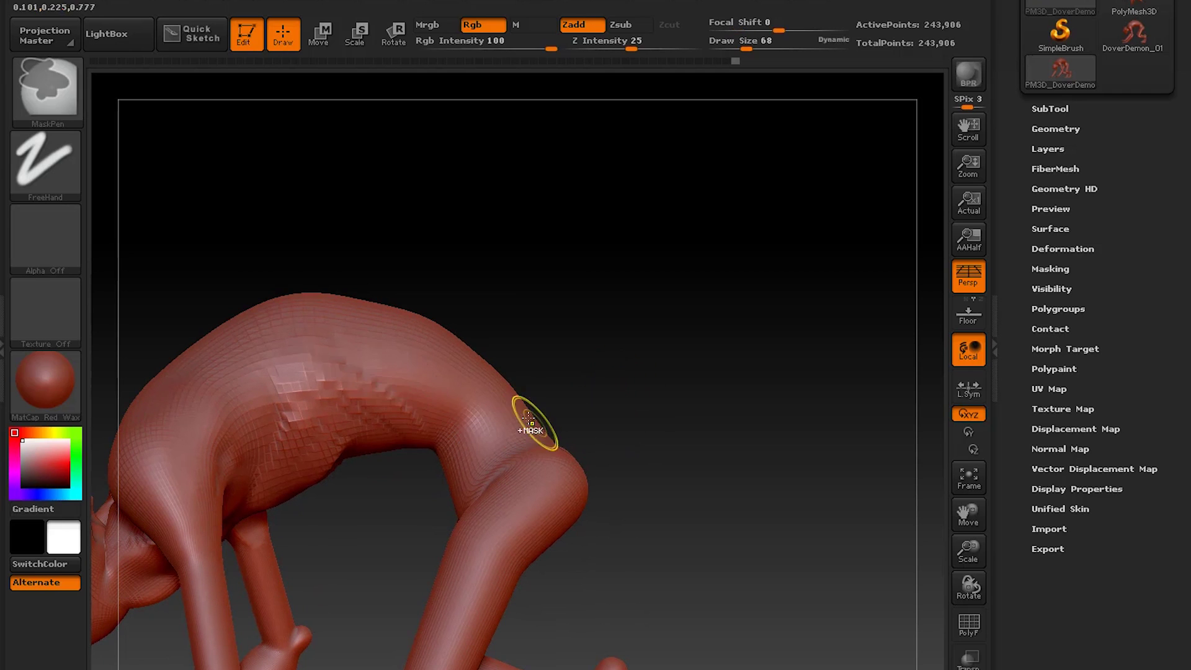
Step: Build up the muscle ridges running from the lower back over the hips
drag(532, 426, 384, 436)
drag(442, 405, 490, 409)
drag(670, 373, 596, 397)
drag(447, 379, 559, 403)
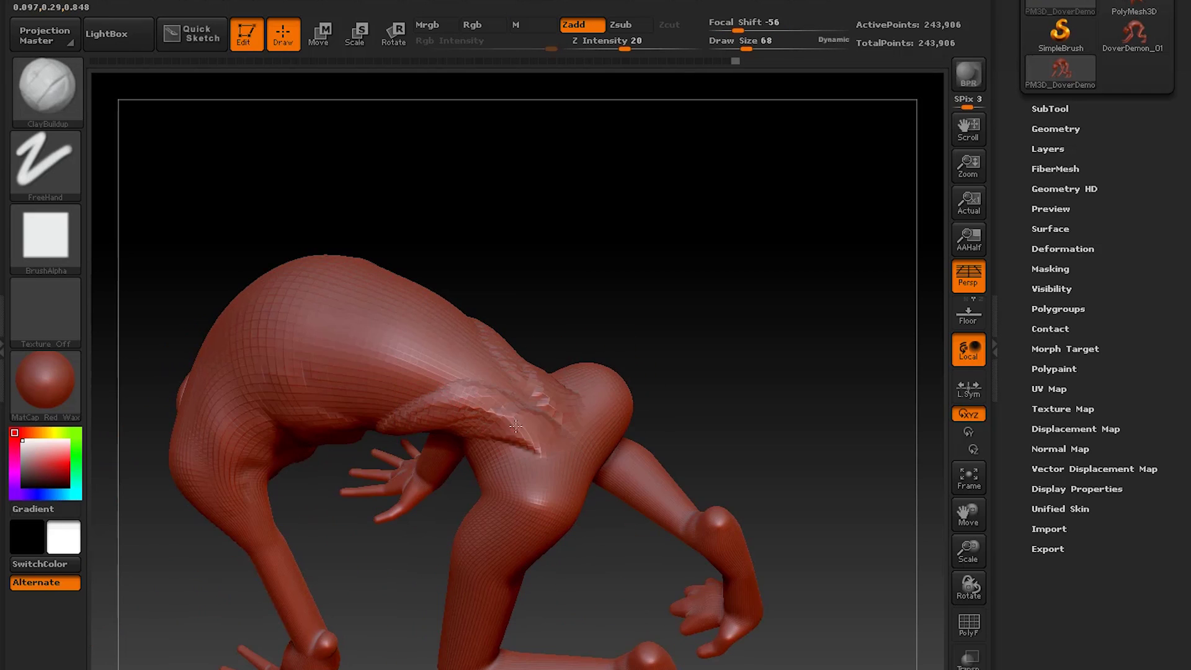
mouse_move(577, 335)
mouse_down()
mouse_move(641, 354)
mouse_move(676, 329)
mouse_up()
drag(397, 372, 472, 378)
Step: Sculpt the lower abdomen and pelvis forms between the waist and the thighs
drag(360, 521, 435, 521)
mouse_move(412, 428)
mouse_down()
mouse_move(432, 482)
mouse_move(466, 496)
mouse_up()
drag(670, 372, 596, 348)
drag(447, 403, 496, 447)
drag(617, 372, 577, 249)
drag(397, 422, 435, 472)
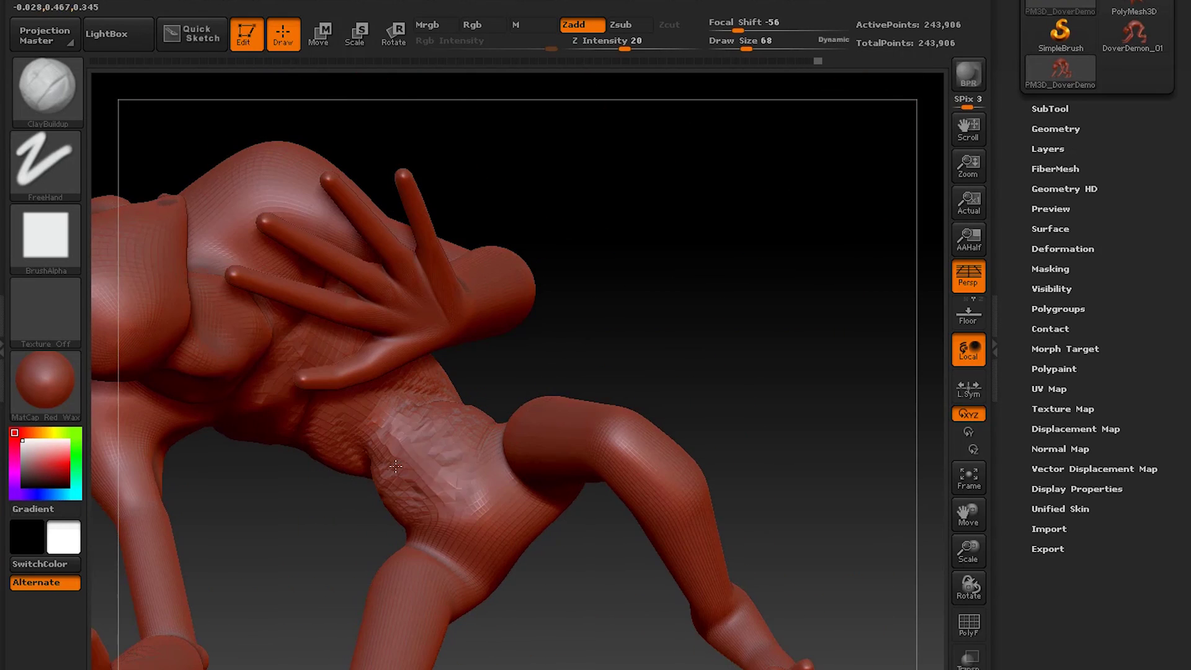
Step: Add clay strokes along the side of the ribcage and waist
drag(652, 310, 714, 397)
drag(406, 338, 530, 351)
mouse_move(564, 300)
mouse_down()
mouse_move(572, 229)
mouse_move(527, 308)
mouse_move(509, 310)
mouse_up()
drag(292, 373, 335, 319)
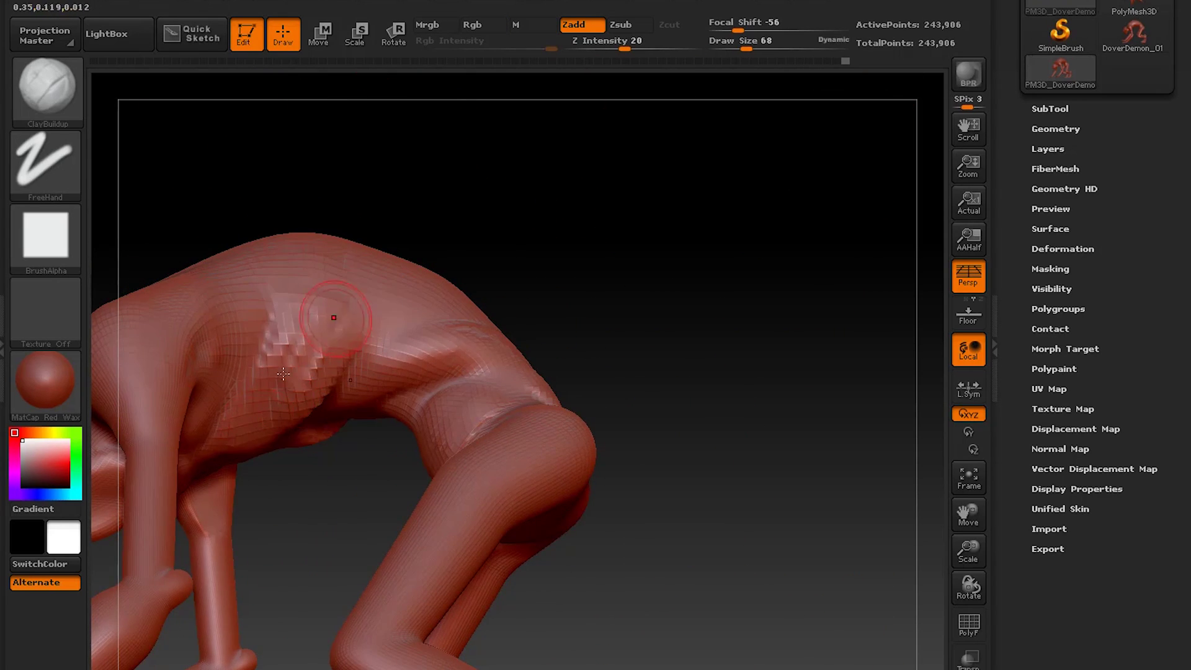
mouse_move(651, 298)
mouse_down()
mouse_move(596, 280)
mouse_move(605, 289)
mouse_up()
drag(371, 234, 391, 255)
Step: Build paired muscle ridges along the back of the neck and the upper spine
drag(595, 298, 550, 258)
drag(248, 248, 205, 348)
mouse_move(550, 258)
mouse_down()
mouse_move(447, 316)
mouse_move(562, 394)
mouse_move(558, 335)
mouse_up()
drag(289, 475, 280, 558)
drag(608, 372, 546, 398)
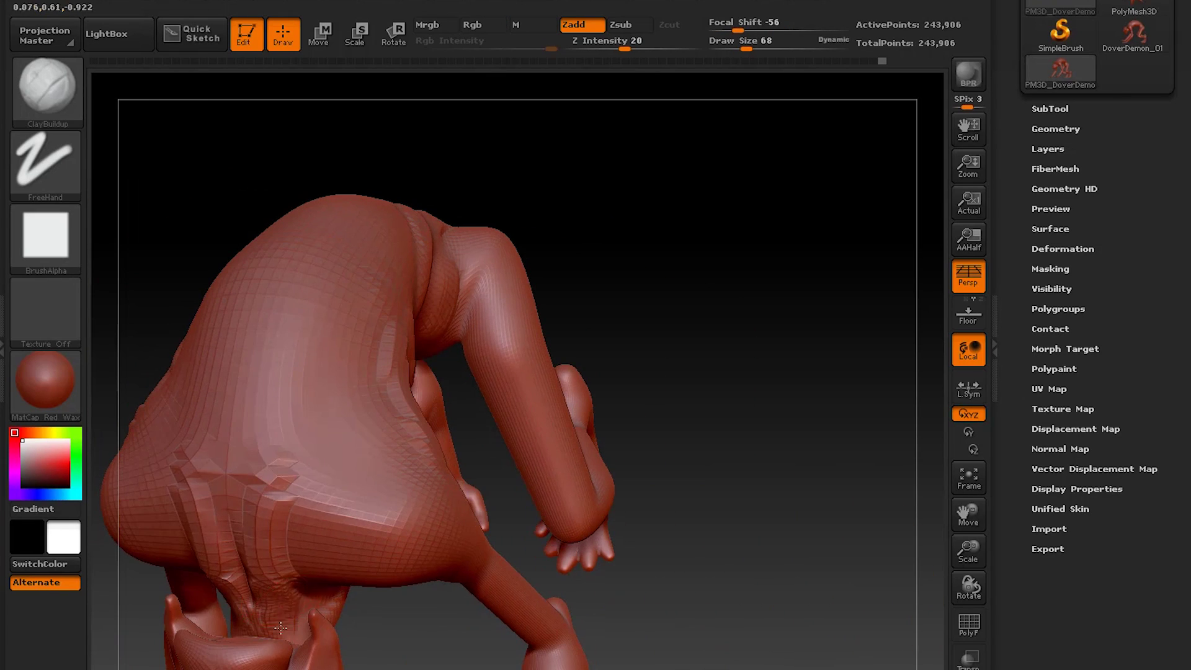
drag(298, 478, 268, 595)
mouse_move(611, 429)
mouse_down()
mouse_move(683, 430)
mouse_move(689, 415)
mouse_up()
drag(202, 453, 192, 546)
mouse_move(561, 384)
mouse_down()
mouse_move(564, 281)
mouse_move(532, 370)
mouse_move(668, 335)
mouse_move(710, 396)
mouse_move(586, 342)
mouse_up()
drag(428, 310, 414, 422)
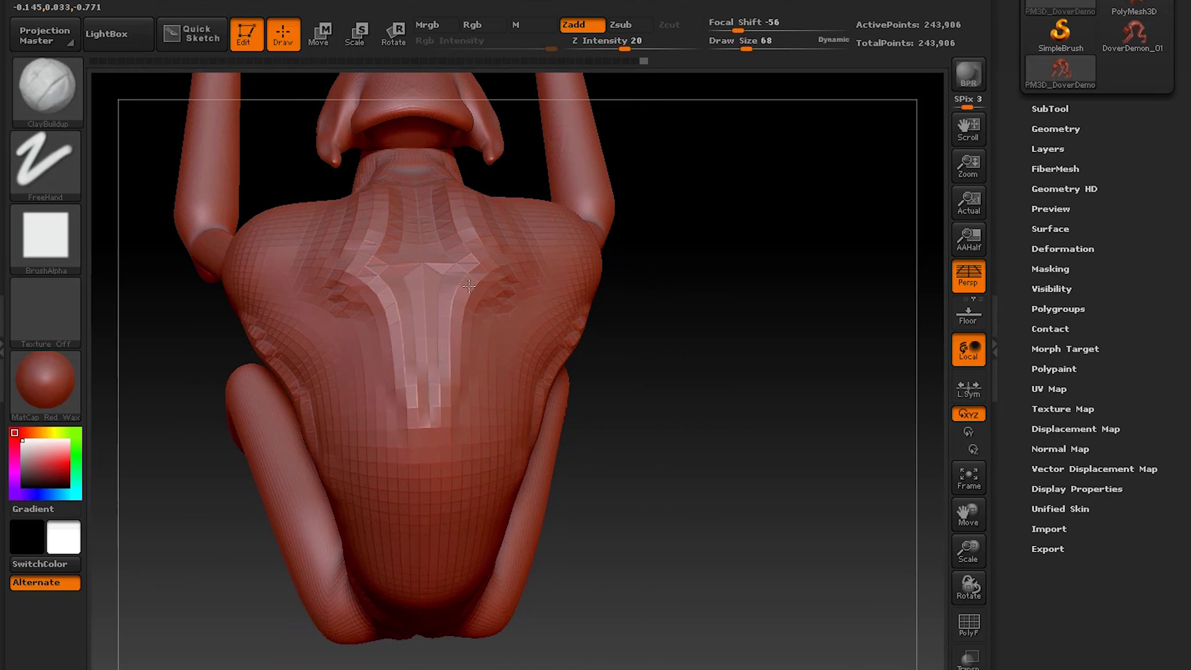
Step: Sculpt the shoulder blades and the diagonal back muscles on both sides of the spine
mouse_move(596, 397)
mouse_down()
mouse_move(658, 378)
mouse_move(614, 347)
mouse_up()
mouse_move(462, 174)
mouse_down()
mouse_move(496, 202)
mouse_move(475, 248)
mouse_up()
drag(459, 205, 478, 261)
mouse_move(658, 297)
mouse_down()
mouse_move(708, 258)
mouse_move(692, 264)
mouse_up()
drag(456, 211, 452, 186)
mouse_move(645, 385)
mouse_down()
mouse_move(684, 453)
mouse_move(723, 372)
mouse_move(664, 335)
mouse_up()
drag(348, 260, 373, 366)
mouse_move(658, 348)
mouse_down()
mouse_move(614, 341)
mouse_move(670, 372)
mouse_up()
drag(348, 248, 360, 329)
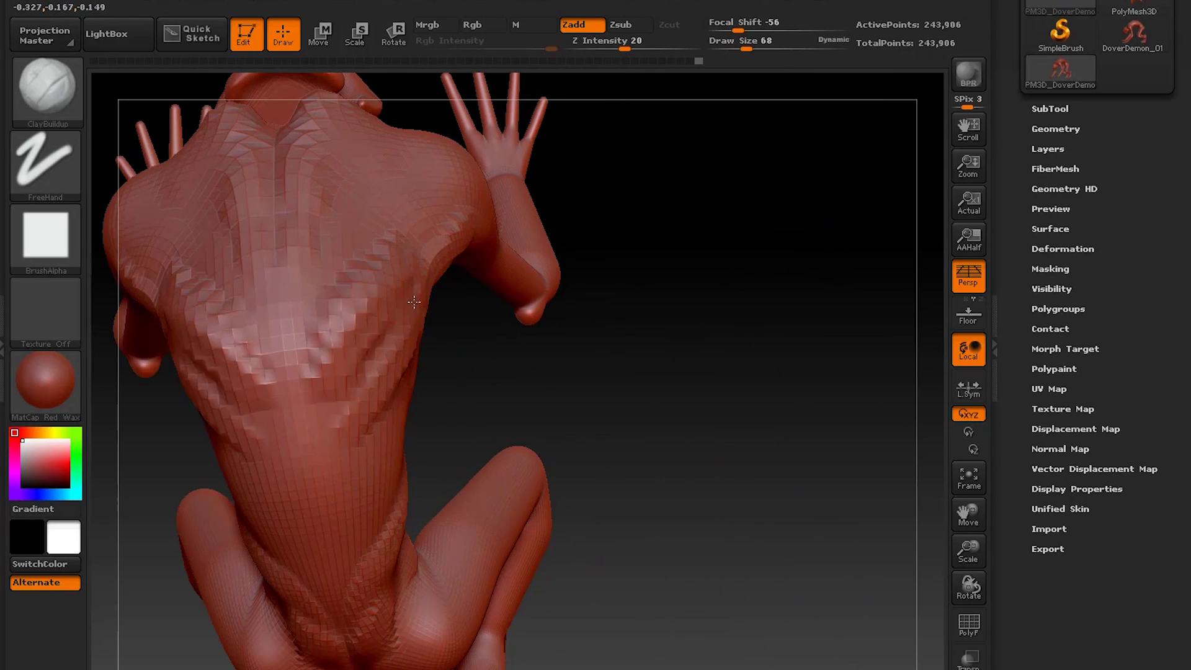
Step: Build up the mid-back, rear shoulders and the muscles leading onto the upper chest
drag(652, 385, 614, 422)
drag(382, 397, 354, 496)
mouse_move(583, 397)
mouse_down()
mouse_move(642, 338)
mouse_move(614, 347)
mouse_move(614, 410)
mouse_up()
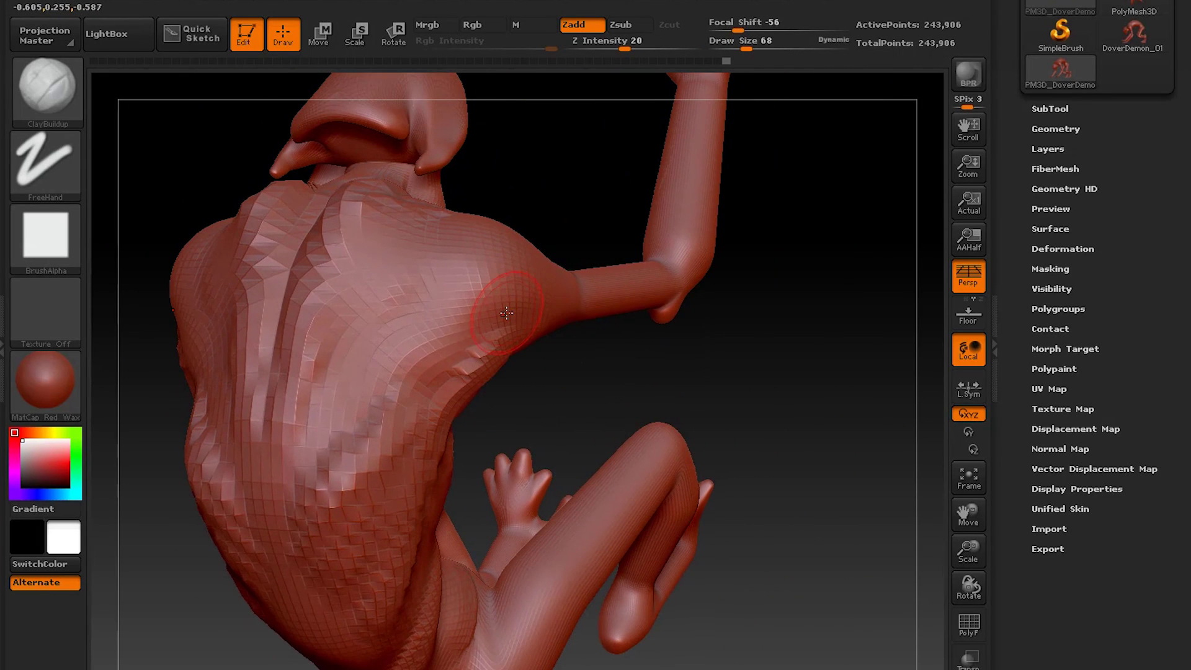
drag(394, 363, 386, 365)
mouse_move(614, 366)
mouse_down()
mouse_move(670, 391)
mouse_move(642, 440)
mouse_move(589, 378)
mouse_up()
drag(569, 330, 561, 335)
mouse_move(658, 384)
mouse_down()
mouse_move(739, 319)
mouse_move(665, 152)
mouse_move(699, 325)
mouse_move(529, 208)
mouse_up()
mouse_move(500, 129)
mouse_down()
mouse_move(745, 272)
mouse_move(545, 325)
mouse_move(718, 356)
mouse_move(681, 288)
mouse_move(448, 365)
mouse_up()
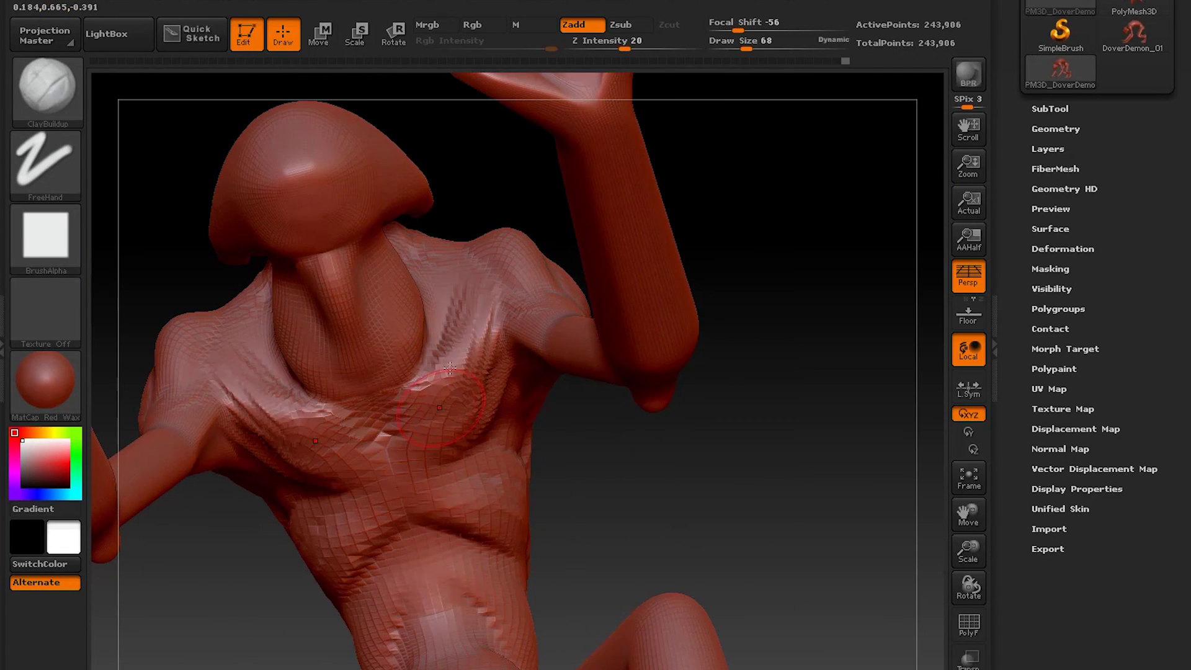
Step: Sculpt the collarbones, the base of the neck and the sternum area of the chest
mouse_move(479, 369)
mouse_down()
mouse_move(472, 311)
mouse_move(447, 384)
mouse_move(434, 377)
mouse_up()
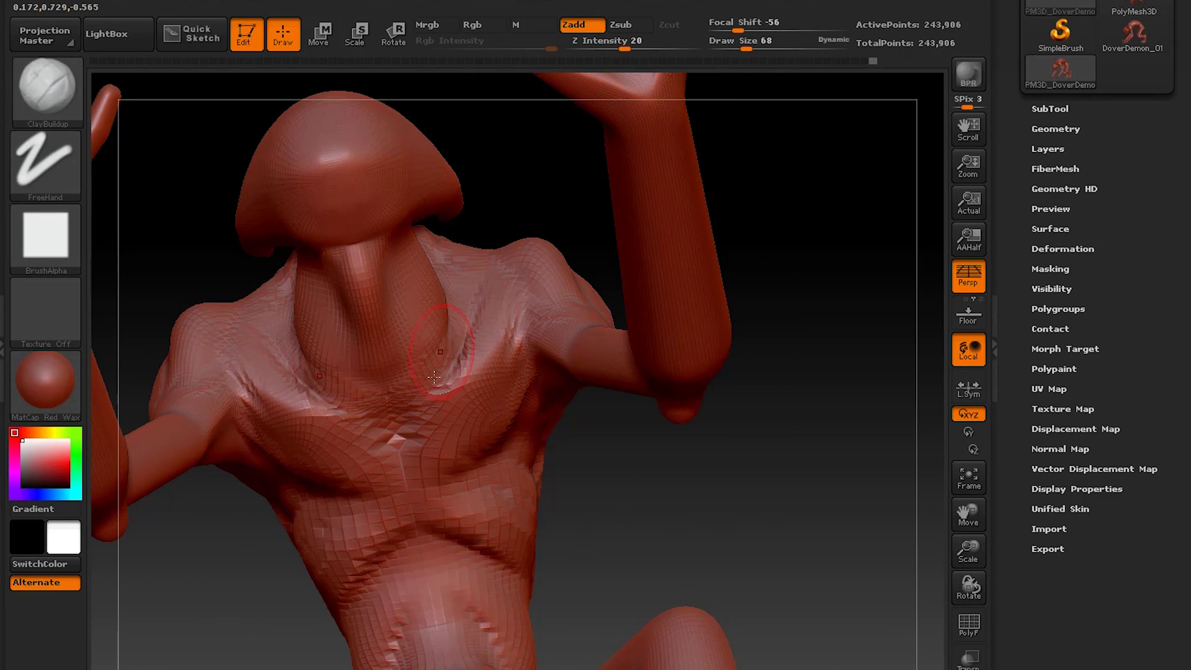
mouse_move(465, 312)
mouse_down()
mouse_move(527, 348)
mouse_move(467, 332)
mouse_up()
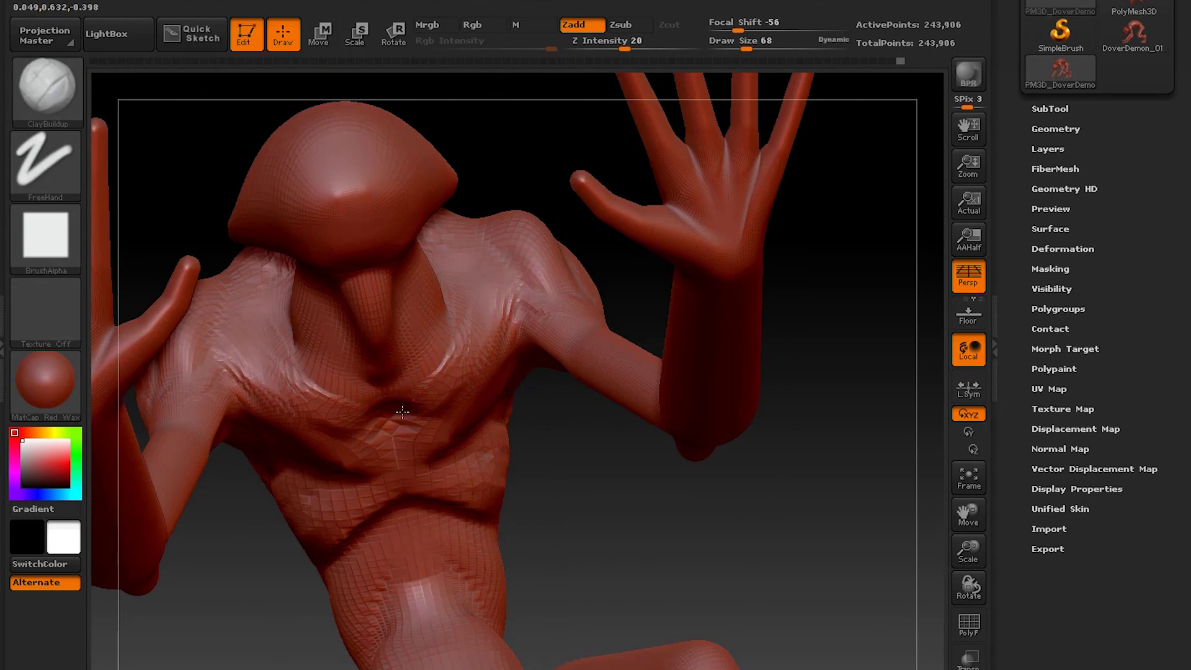
drag(402, 411, 507, 348)
mouse_move(507, 415)
mouse_down()
mouse_move(397, 403)
mouse_move(372, 335)
mouse_up()
Step: Build up and smooth the shoulder muscles where they join the upper arm
drag(580, 415, 546, 477)
shift+drag(584, 422, 540, 471)
drag(732, 447, 719, 404)
mouse_move(770, 348)
mouse_down()
mouse_move(621, 372)
mouse_move(509, 370)
mouse_move(435, 397)
mouse_up()
mouse_move(626, 416)
mouse_down()
mouse_move(546, 307)
mouse_move(568, 335)
mouse_up()
drag(794, 322, 530, 424)
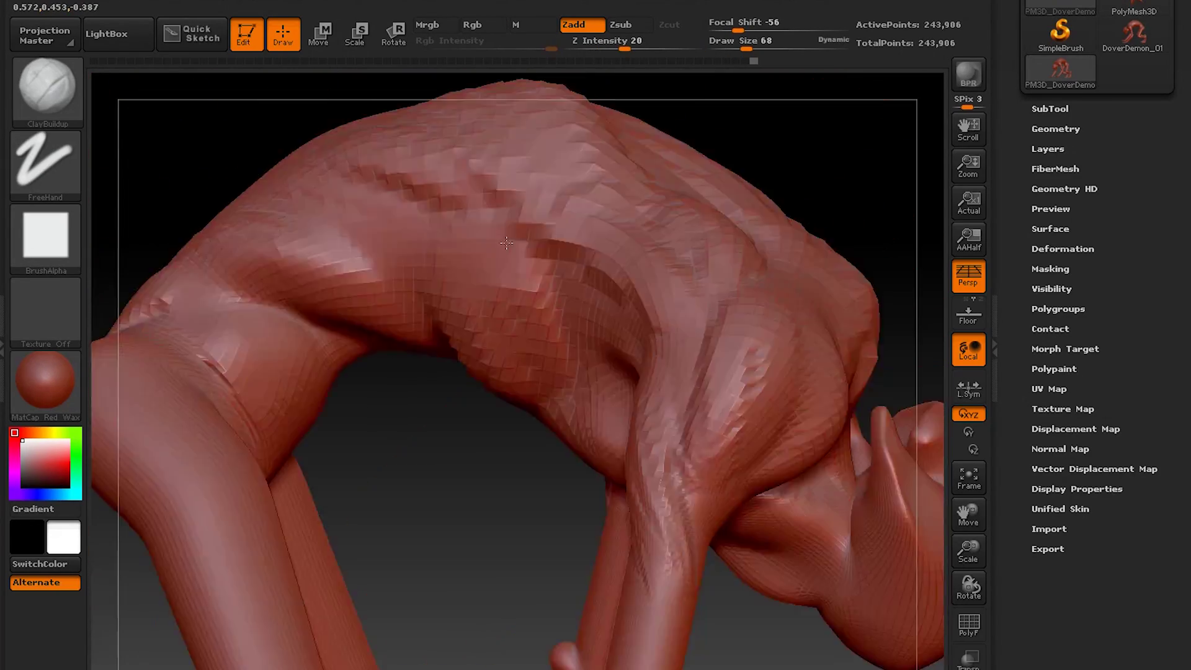
Step: Add muscle strokes along the flank and from the shoulder down the upper arm
mouse_move(801, 434)
alt+mouse_down()
mouse_move(800, 559)
mouse_move(509, 496)
mouse_move(672, 440)
mouse_move(693, 470)
alt+mouse_up()
mouse_move(693, 470)
mouse_down()
mouse_move(577, 382)
mouse_move(462, 401)
mouse_up()
drag(334, 495, 340, 515)
mouse_move(496, 459)
mouse_down()
mouse_move(346, 401)
mouse_move(407, 487)
mouse_move(509, 385)
mouse_move(435, 459)
mouse_up()
mouse_move(323, 397)
mouse_down()
mouse_move(352, 439)
mouse_move(339, 484)
mouse_up()
mouse_move(428, 472)
mouse_down()
mouse_move(457, 497)
mouse_move(524, 492)
mouse_move(447, 428)
mouse_move(460, 284)
mouse_up()
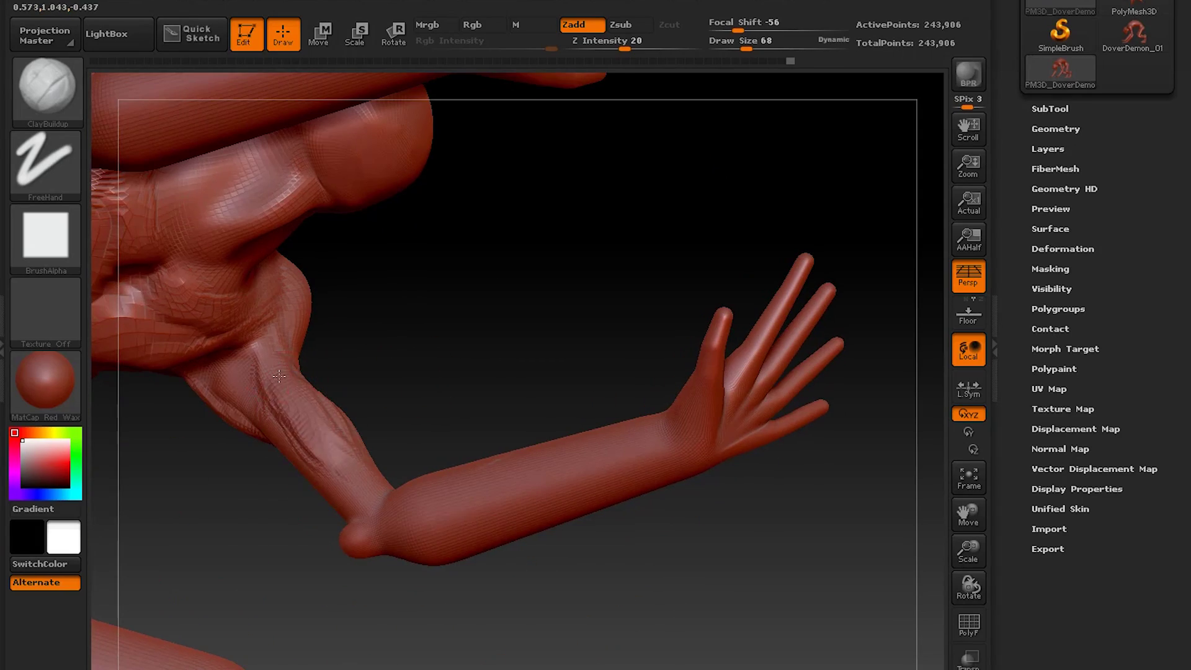
Step: Build up and smooth the upper arm muscles from several angles, undoing the last two strokes
drag(279, 376, 298, 422)
mouse_move(397, 410)
mouse_down()
mouse_move(366, 388)
mouse_move(496, 373)
mouse_move(468, 333)
mouse_move(435, 410)
mouse_up()
shift+drag(287, 429, 290, 451)
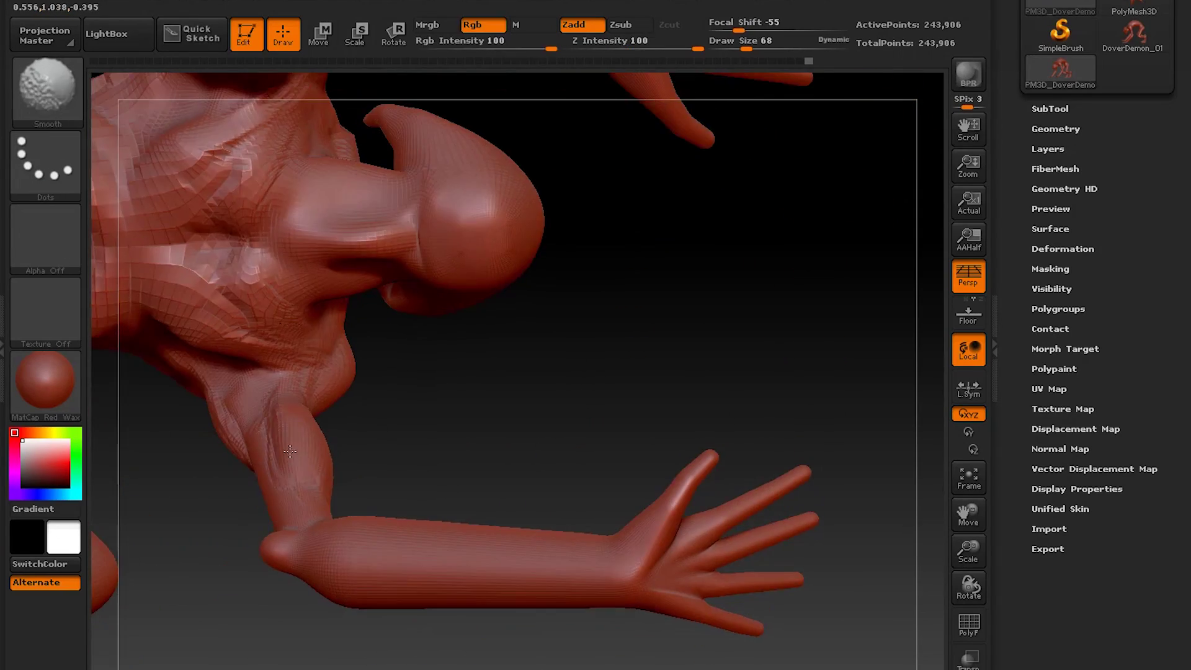
mouse_move(434, 459)
mouse_down()
mouse_move(490, 545)
mouse_move(404, 427)
mouse_up()
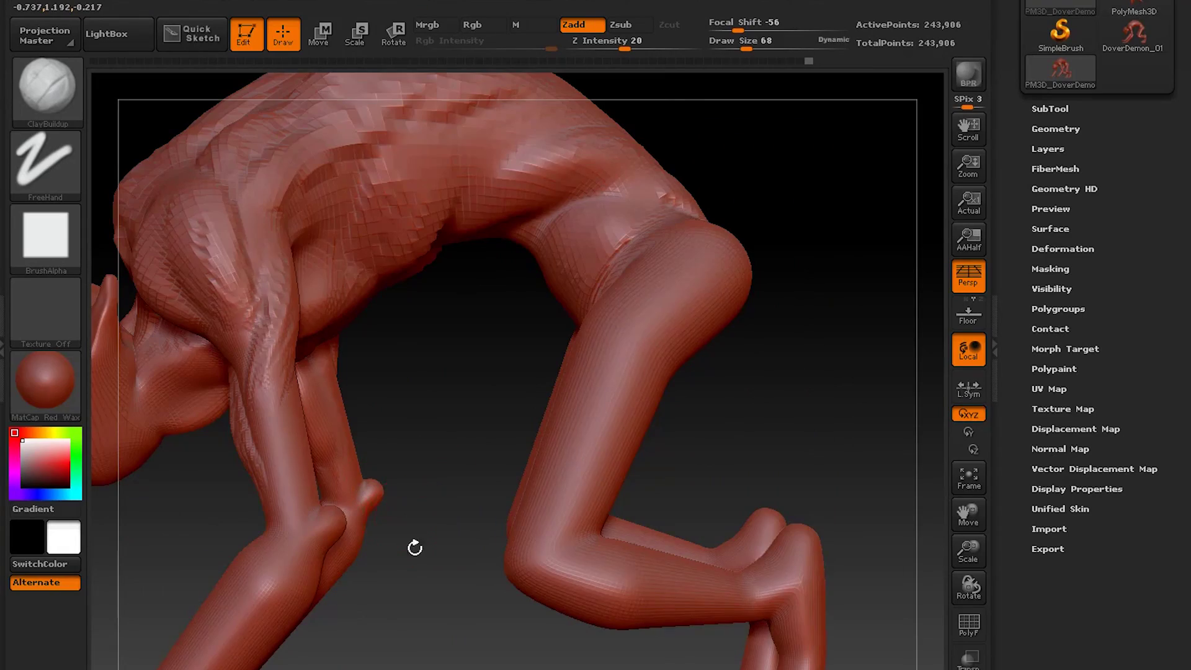
mouse_move(415, 548)
mouse_down()
mouse_move(506, 519)
mouse_move(497, 394)
mouse_move(490, 509)
mouse_move(522, 546)
mouse_up()
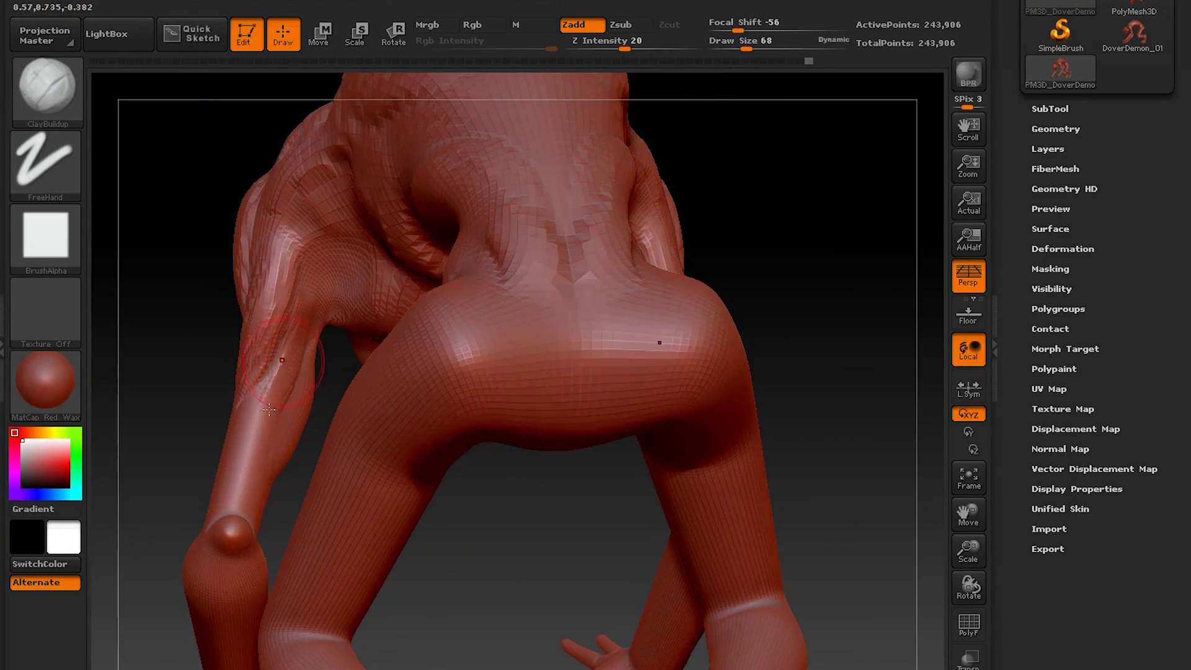
drag(315, 422, 345, 392)
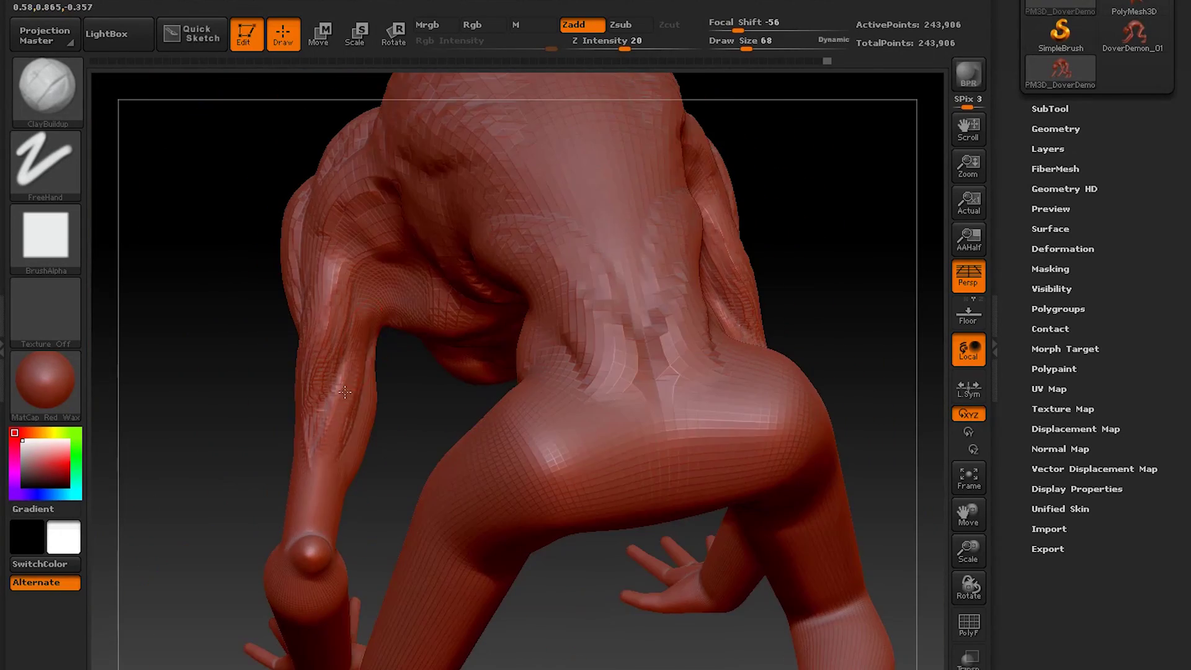
mouse_move(322, 474)
mouse_down()
mouse_move(234, 489)
mouse_move(719, 421)
mouse_move(306, 508)
mouse_move(454, 469)
mouse_move(444, 447)
mouse_move(678, 417)
mouse_move(728, 433)
mouse_move(578, 466)
mouse_move(585, 479)
mouse_move(435, 347)
mouse_move(505, 418)
mouse_move(563, 512)
mouse_move(665, 522)
mouse_move(573, 461)
mouse_move(633, 529)
mouse_move(465, 393)
mouse_move(668, 390)
mouse_up()
key(ctrl+z)
key(ctrl+z)
Step: Sculpt the forearm muscles between the elbow and wrist and smooth them
drag(526, 380, 498, 420)
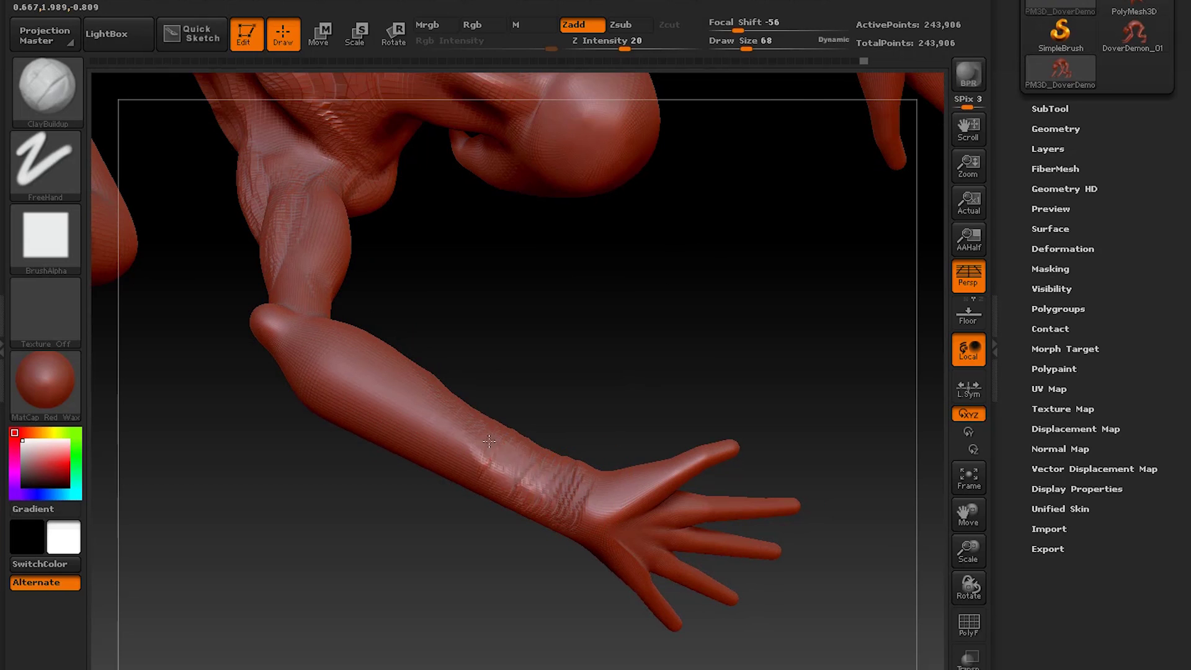
drag(489, 440, 525, 559)
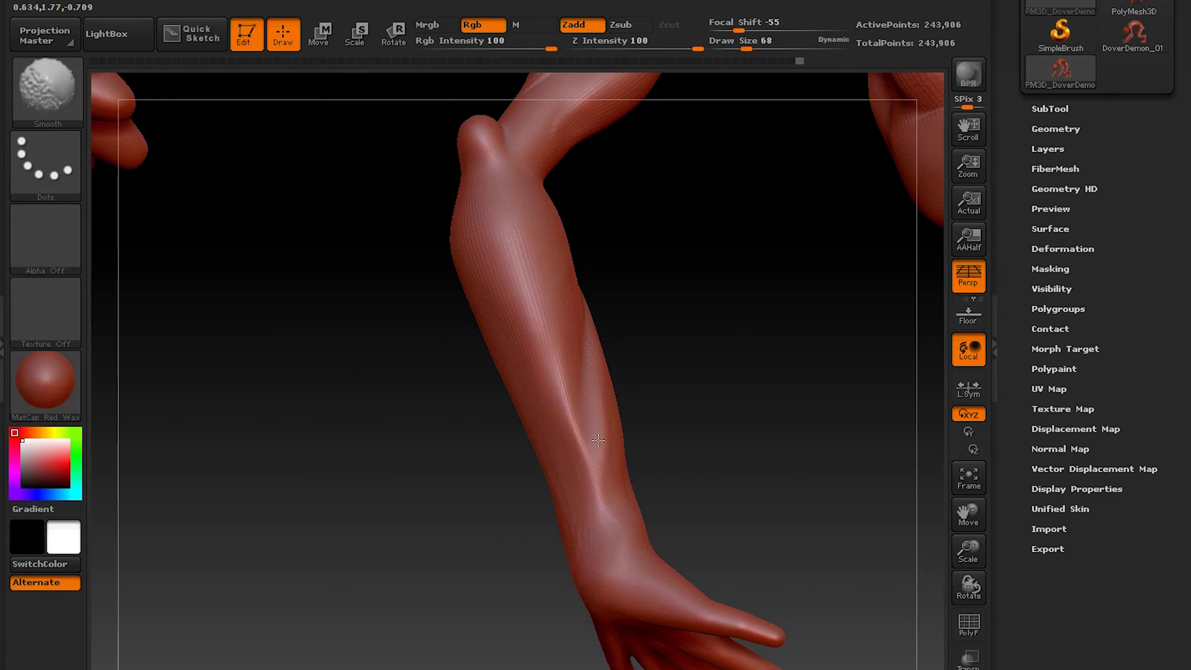
mouse_move(540, 366)
shift+mouse_down()
mouse_move(574, 404)
mouse_move(581, 447)
shift+mouse_up()
drag(713, 397, 659, 422)
alt+drag(660, 422, 643, 530)
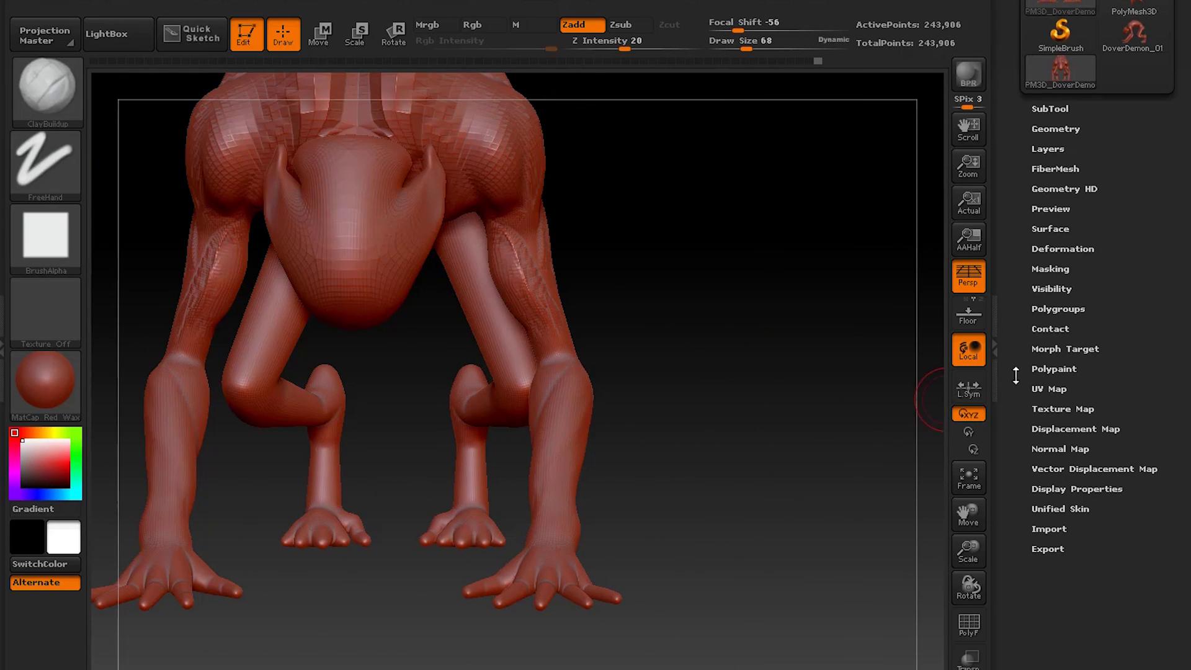
Step: Lower the creature's geometry to subdivision level 2
click(1081, 189)
click(1066, 128)
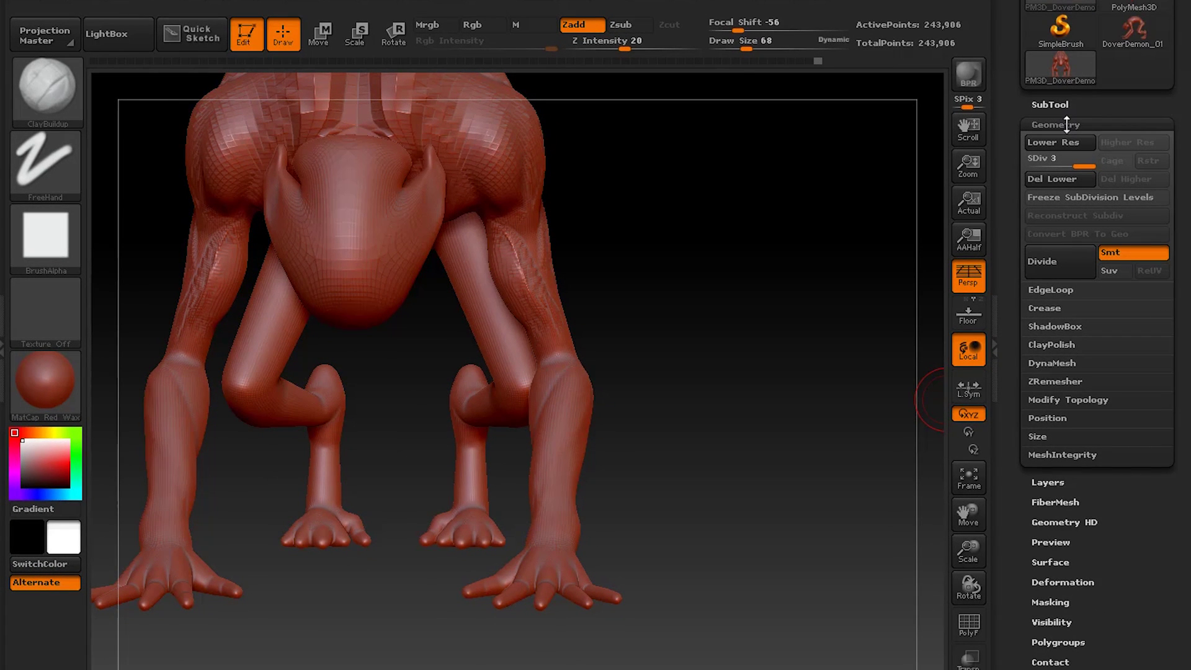
click(1058, 142)
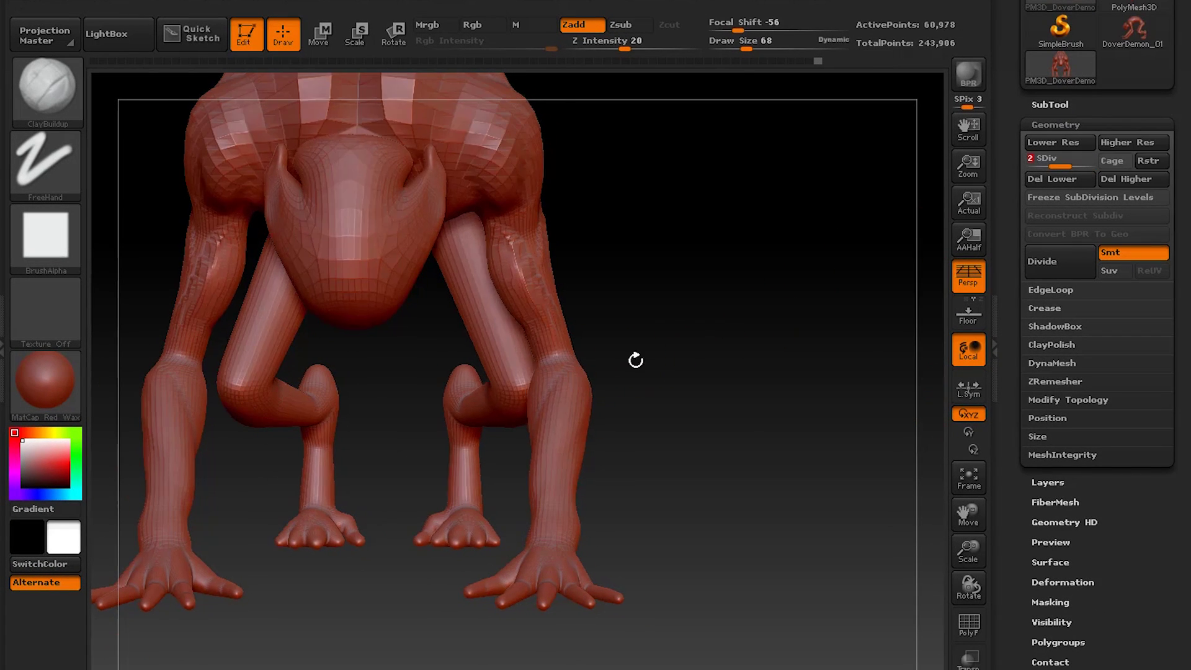
Step: Switch to the Move Topological brush and check the creature's head, shoulder and arm from the front and side
drag(635, 357, 538, 289)
key(b)
key(m)
key(t)
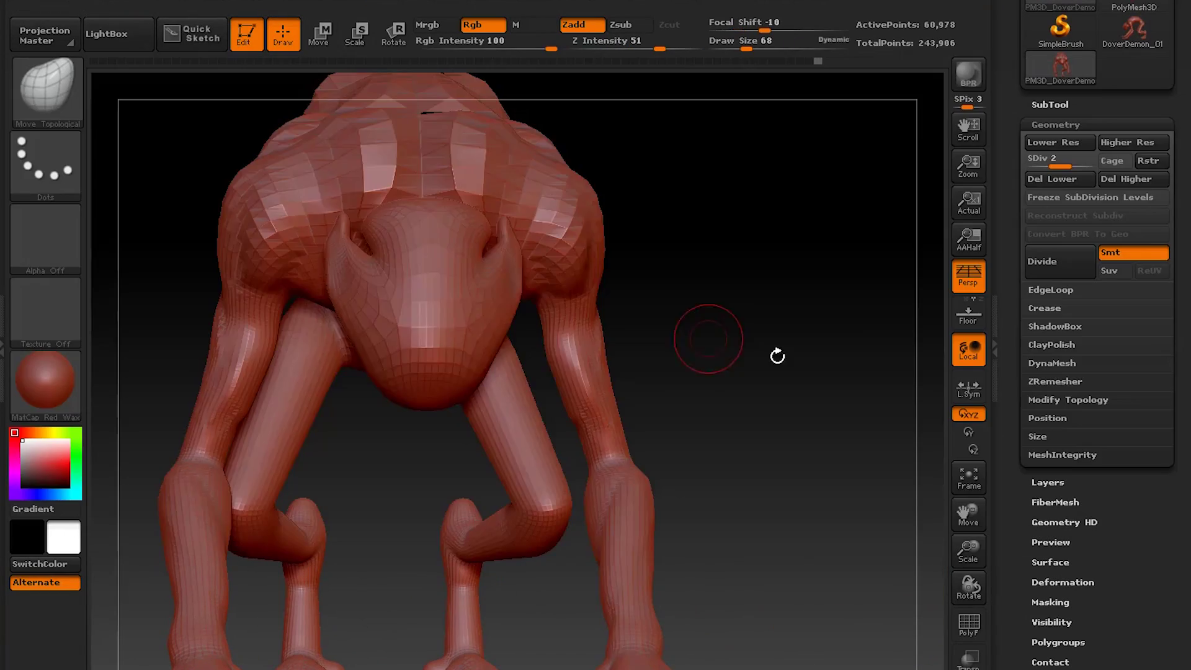
drag(714, 359, 596, 359)
drag(311, 468, 435, 521)
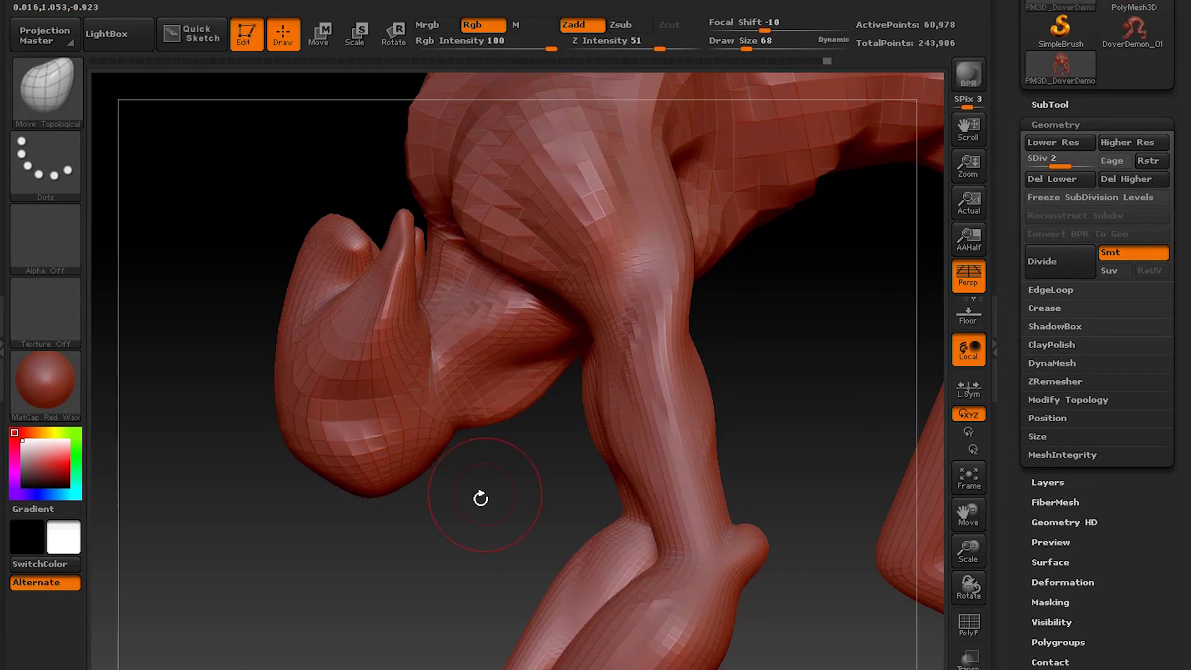
key(ctrl)
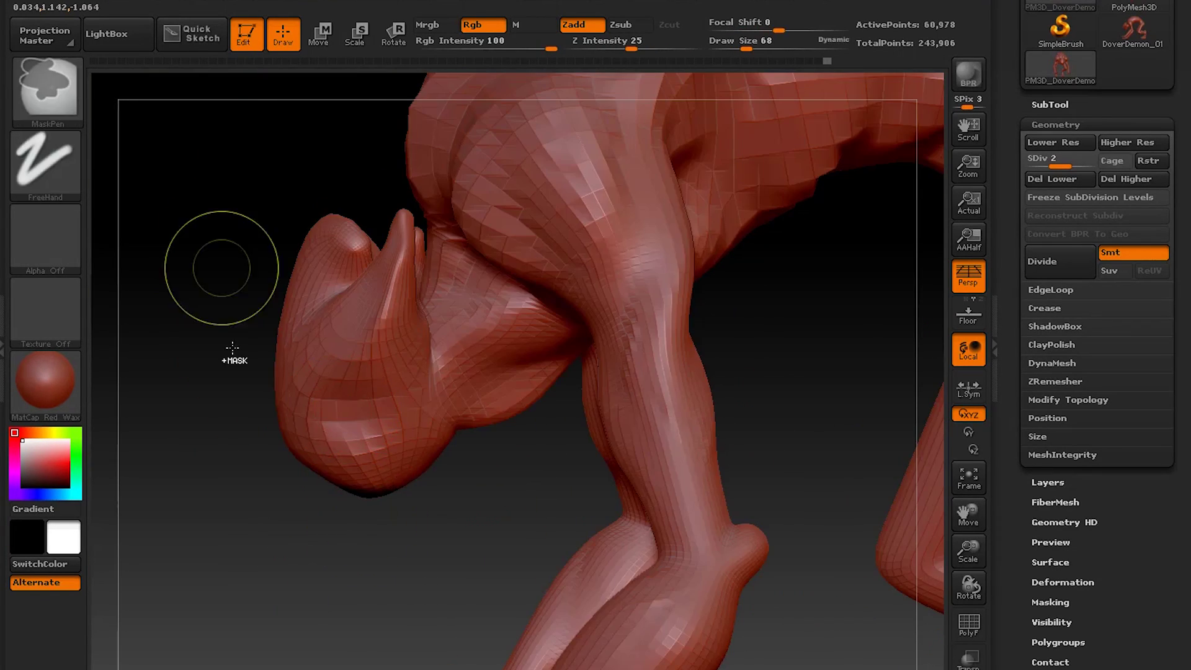
mouse_move(220, 203)
ctrl+shift+mouse_down()
mouse_move(483, 529)
mouse_move(545, 478)
mouse_move(577, 593)
mouse_move(468, 503)
mouse_move(496, 515)
mouse_move(534, 490)
mouse_move(559, 521)
mouse_move(549, 534)
mouse_move(462, 474)
mouse_move(497, 539)
mouse_move(575, 561)
mouse_move(459, 521)
mouse_move(383, 569)
mouse_move(401, 548)
ctrl+shift+mouse_up()
key(shift)
mouse_move(797, 567)
alt+mouse_down()
mouse_move(650, 540)
mouse_move(689, 463)
alt+mouse_up()
key(ctrl)
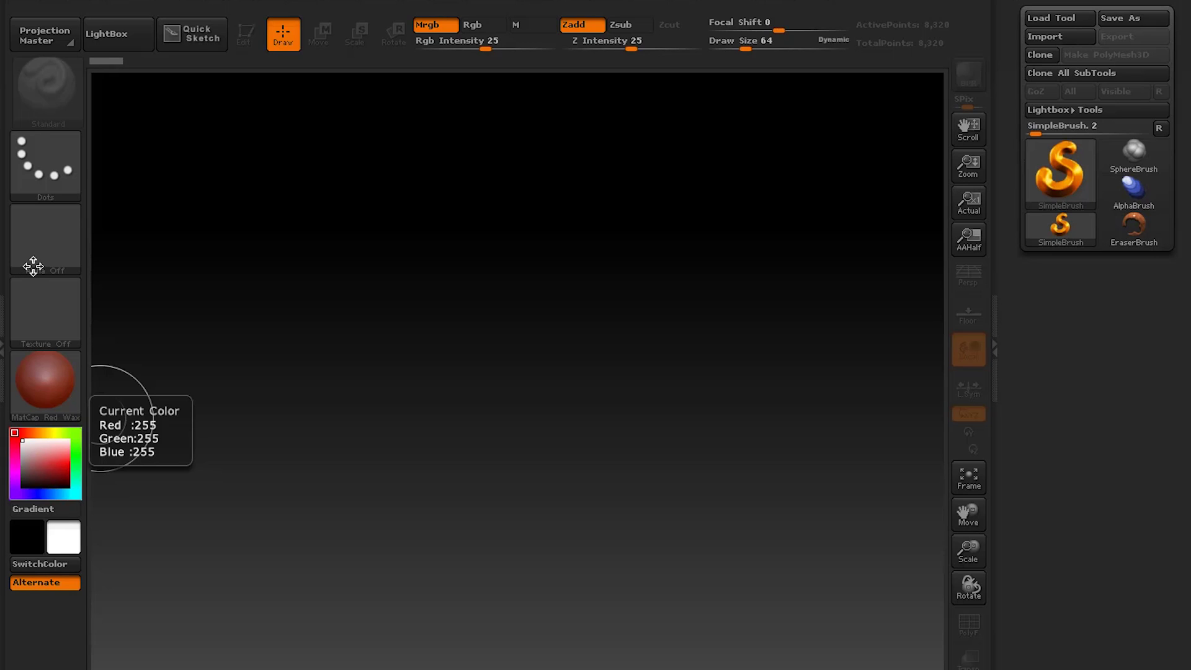
Step: Place a large Gear3D primitive on the empty canvas, enable Edit mode and tilt it into an angled view
click(1071, 170)
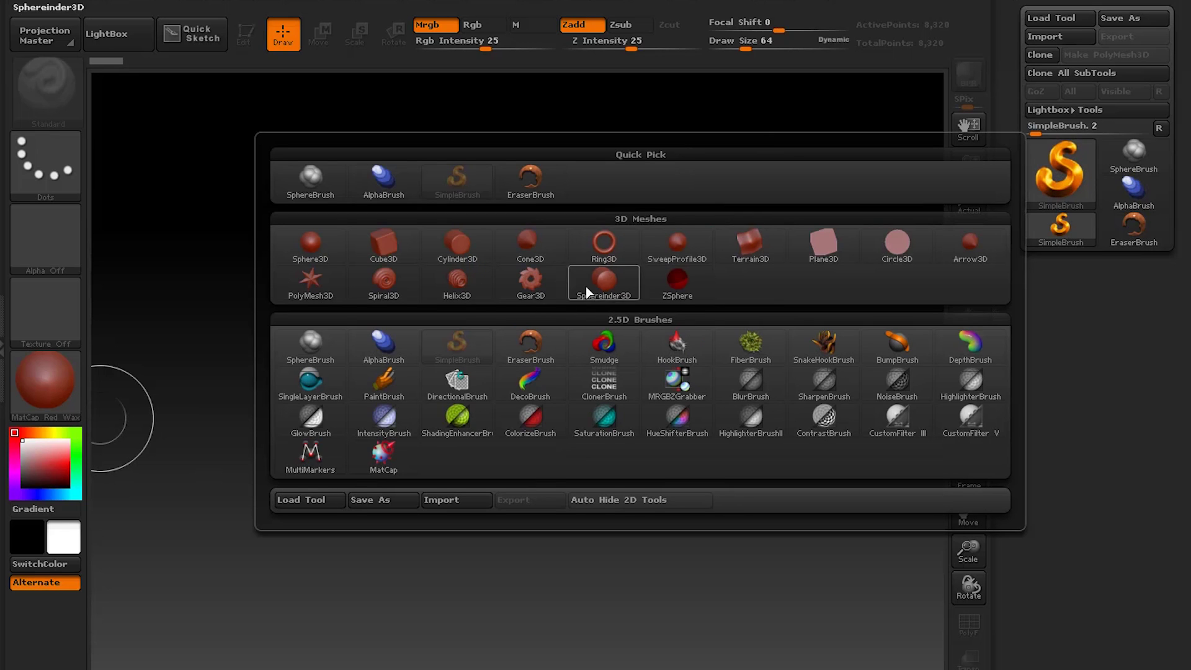
click(531, 279)
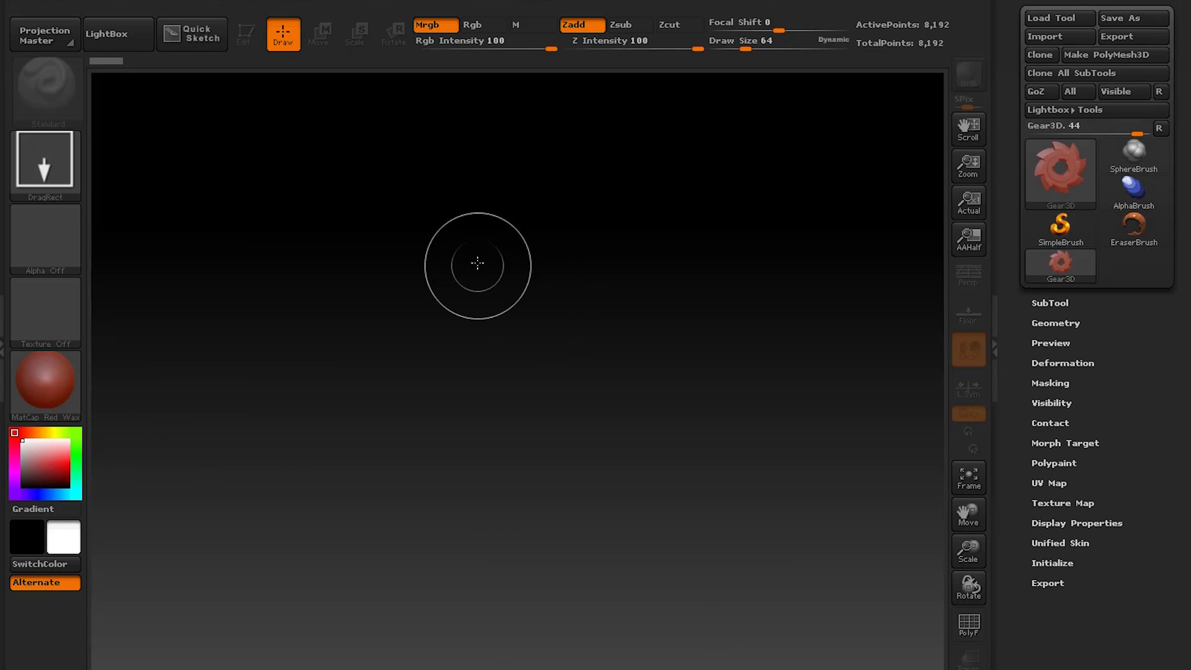
mouse_move(457, 269)
mouse_down()
mouse_move(681, 570)
mouse_move(667, 569)
mouse_up()
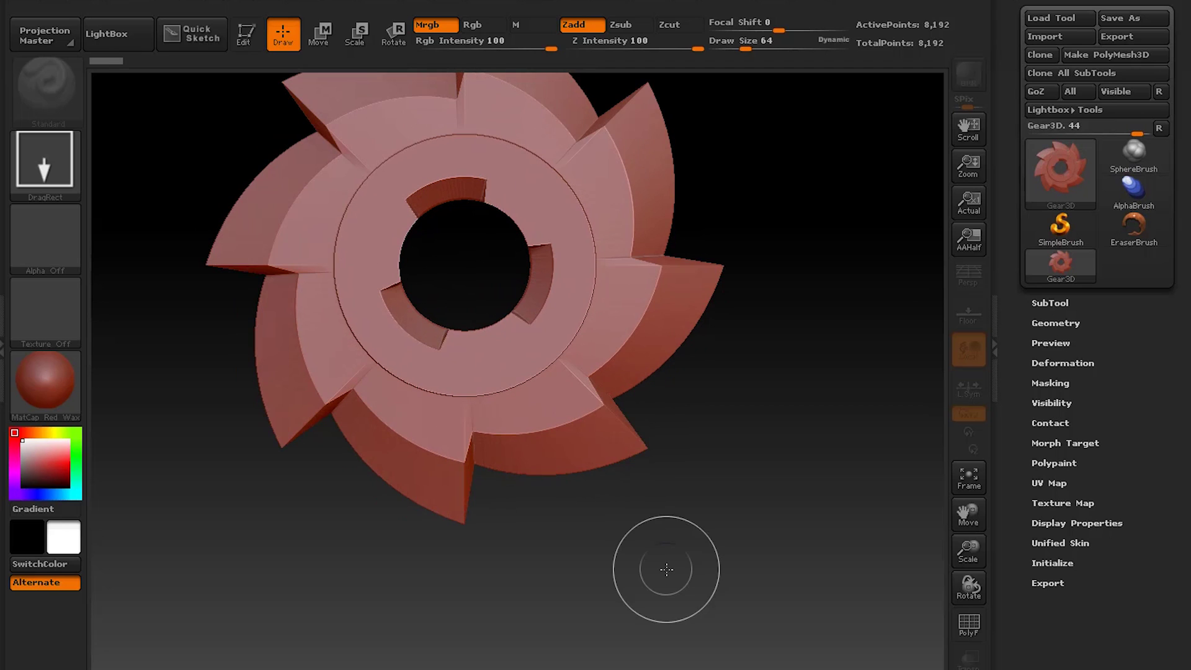
click(254, 37)
mouse_move(551, 497)
mouse_down()
mouse_move(745, 425)
mouse_move(779, 452)
mouse_move(733, 428)
mouse_up()
Step: Convert the gear to a PolyMesh3D and test a Standard brush stroke across its teeth, undoing the stroke
click(646, 387)
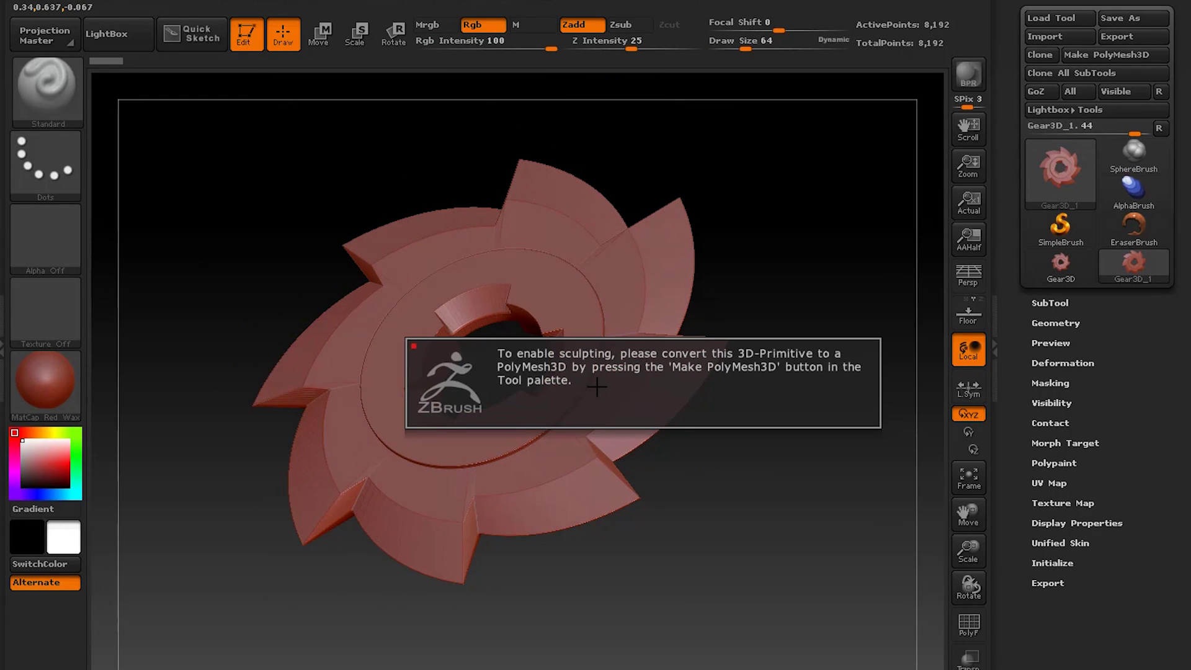
click(1092, 54)
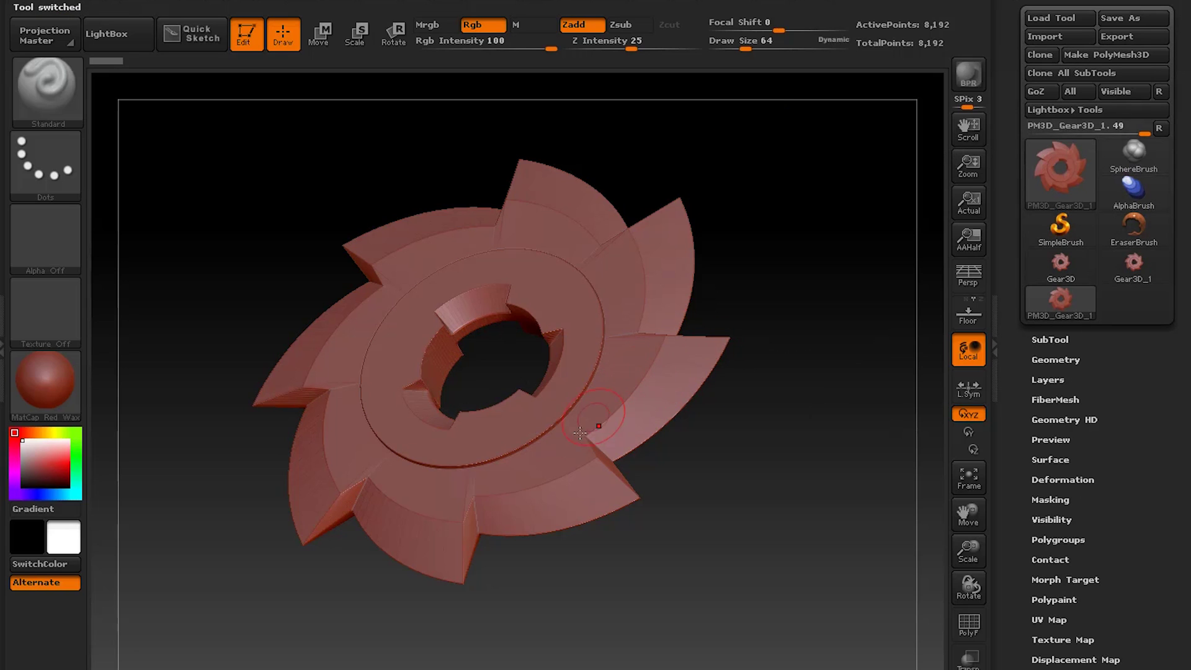
drag(625, 377, 515, 466)
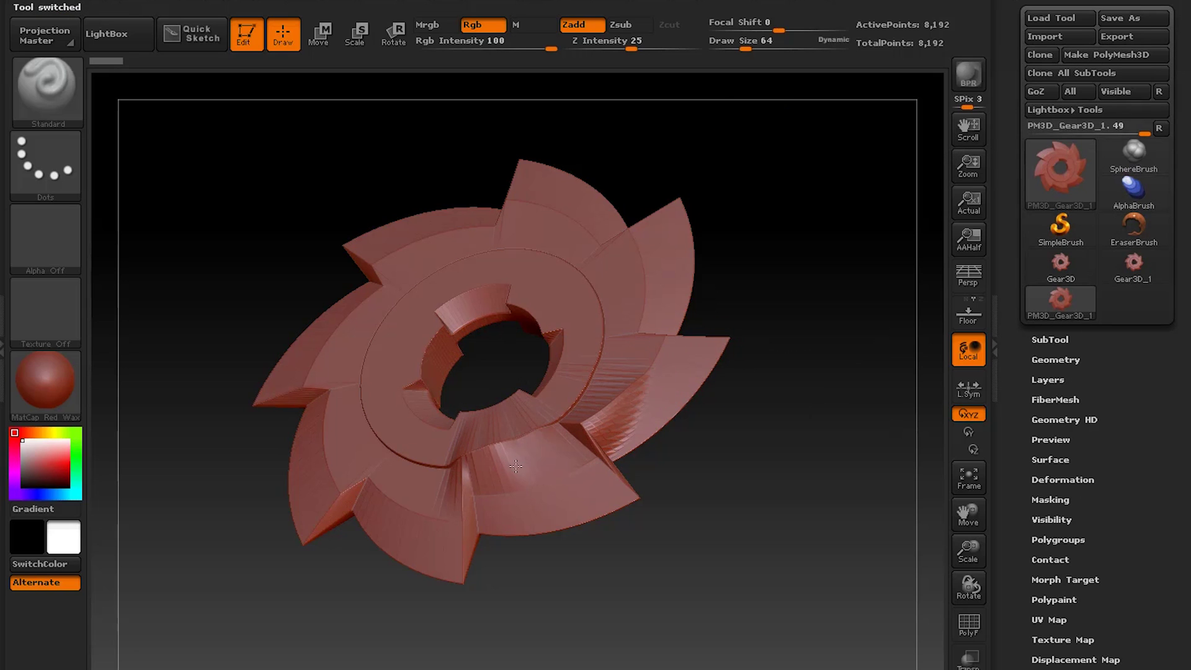
key(ctrl+z)
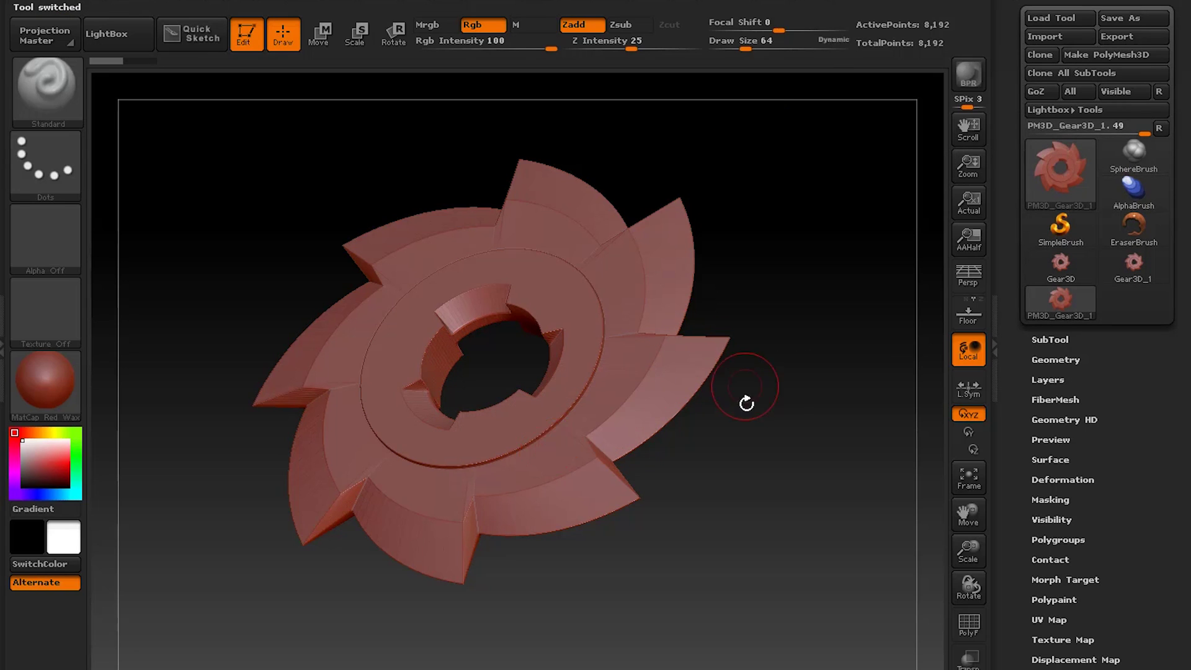
Step: Paint a mask over one gear tooth, covering both its front and back faces
mouse_move(747, 404)
alt+mouse_down()
mouse_move(766, 431)
mouse_move(754, 418)
alt+mouse_up()
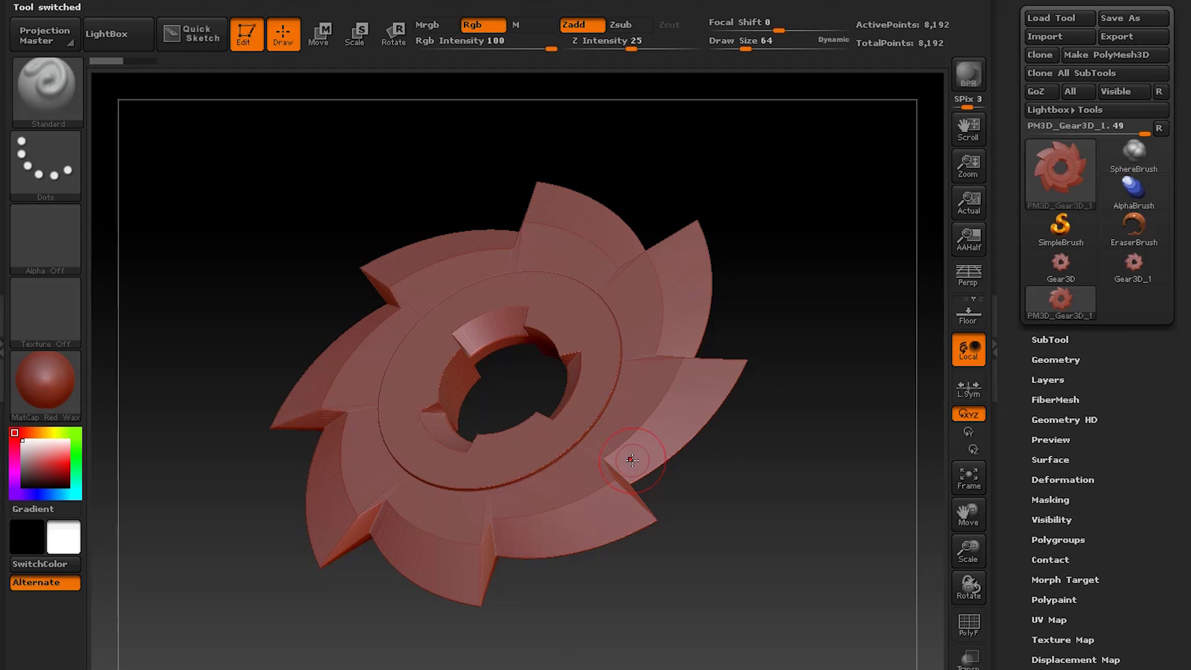
drag(696, 442, 742, 527)
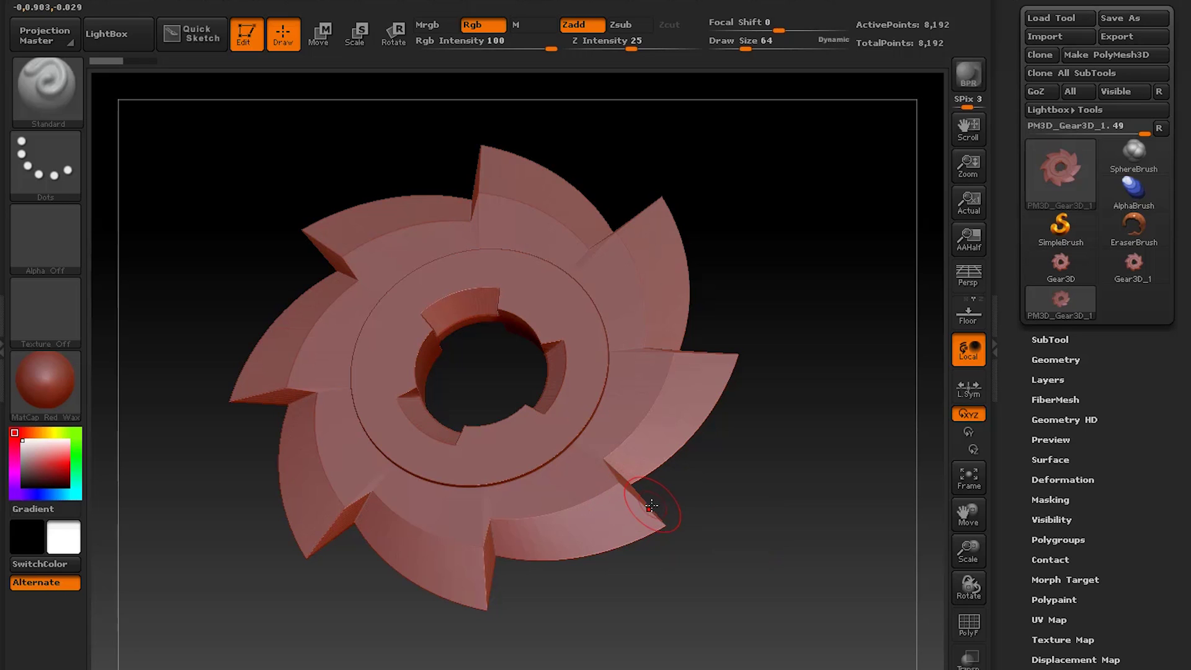
key(ctrl)
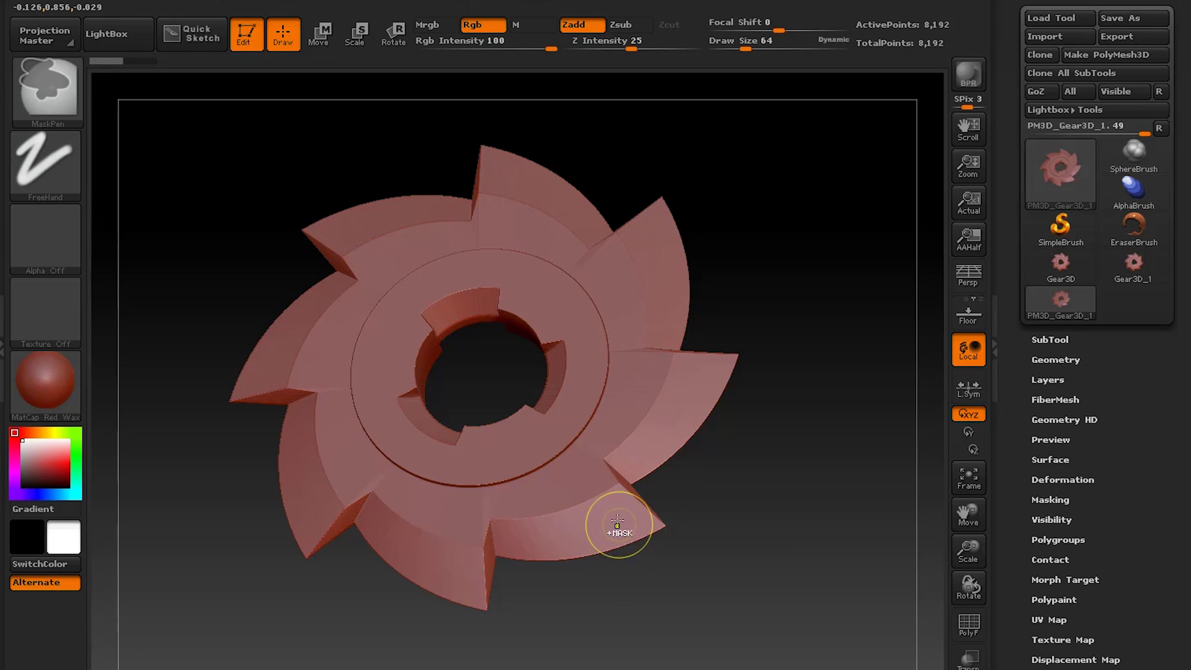
mouse_move(630, 514)
ctrl+mouse_down()
mouse_move(561, 509)
mouse_move(603, 534)
mouse_move(526, 538)
ctrl+mouse_up()
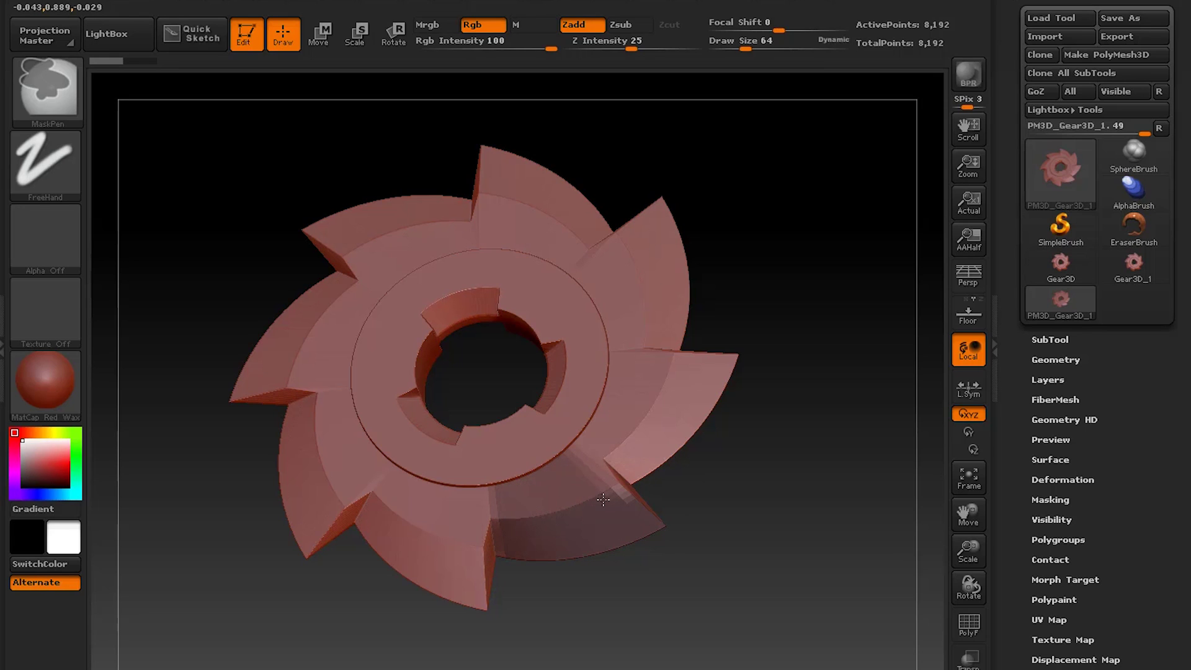
mouse_move(737, 556)
mouse_down()
mouse_move(678, 426)
mouse_move(700, 343)
mouse_move(674, 308)
mouse_up()
mouse_move(632, 569)
ctrl+mouse_down()
mouse_move(624, 584)
mouse_move(568, 594)
ctrl+mouse_up()
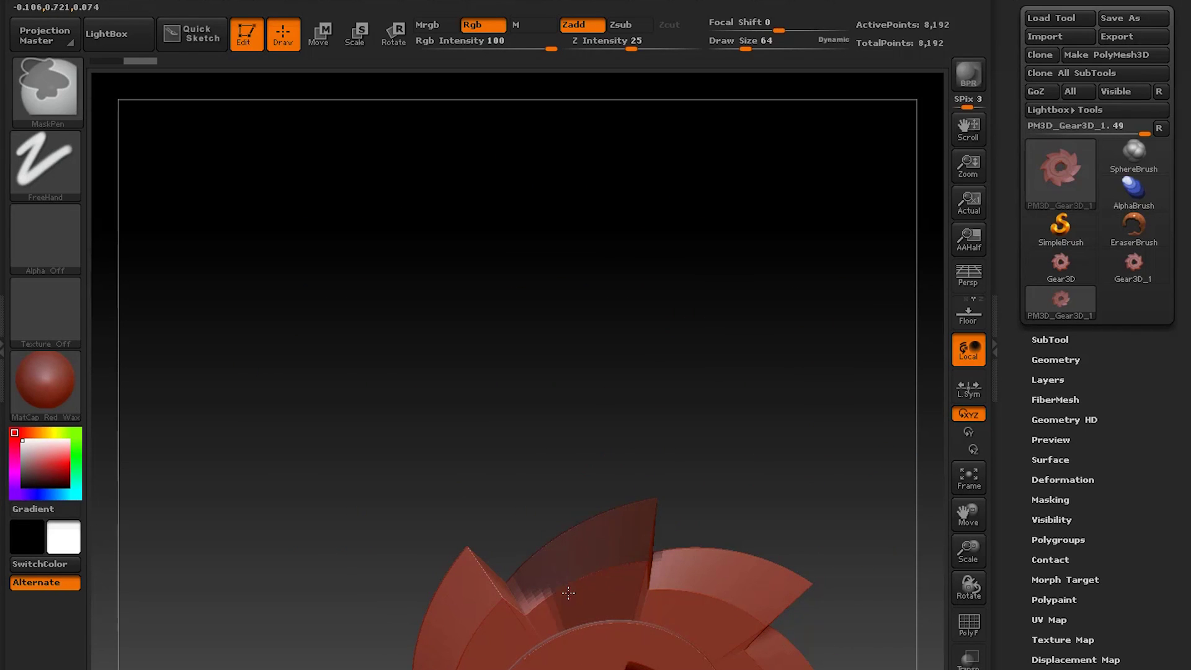
mouse_move(713, 490)
mouse_down()
mouse_move(692, 281)
mouse_move(649, 289)
mouse_up()
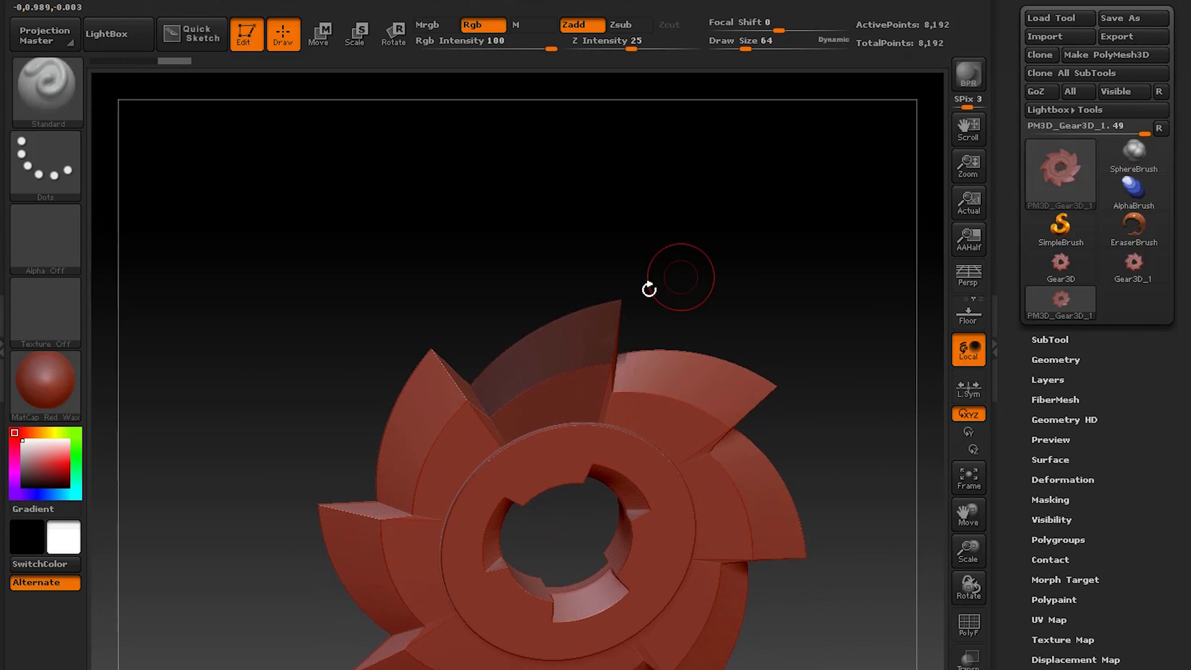
Step: Try a Standard brush stroke across the back of the masked tooth and its neighbours, and undo it
mouse_move(687, 432)
mouse_down()
mouse_move(595, 378)
mouse_move(645, 407)
mouse_move(491, 437)
mouse_move(406, 475)
mouse_up()
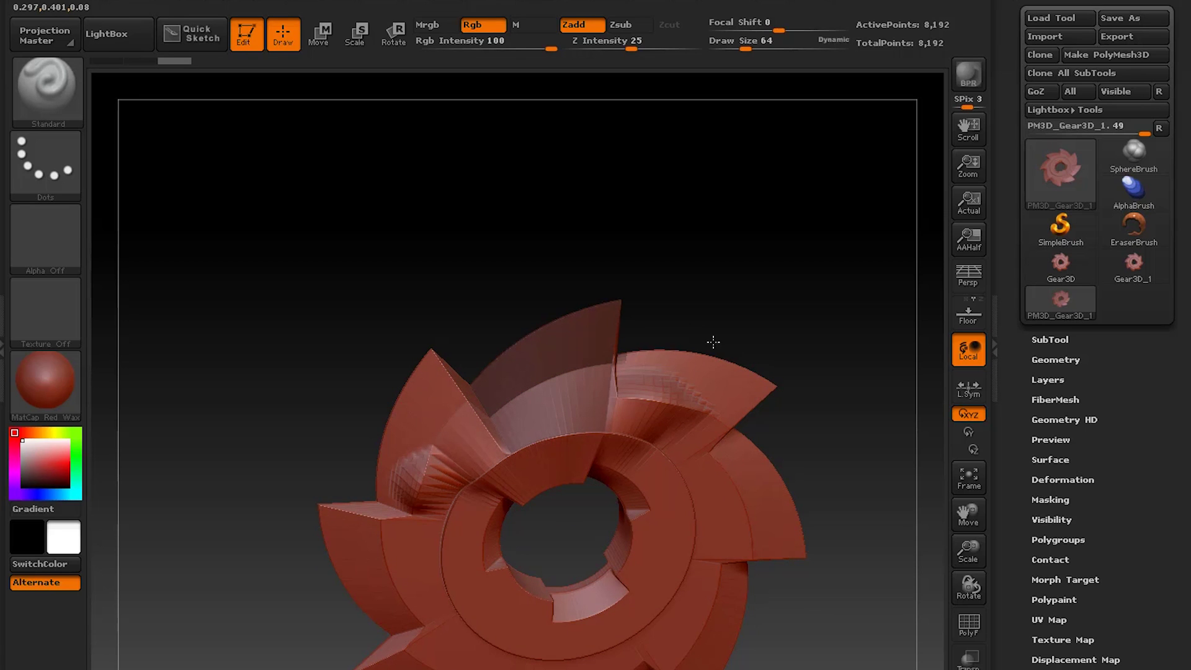
key(ctrl+z)
key(ctrl+z)
mouse_move(691, 255)
mouse_down()
mouse_move(755, 431)
mouse_move(745, 527)
mouse_up()
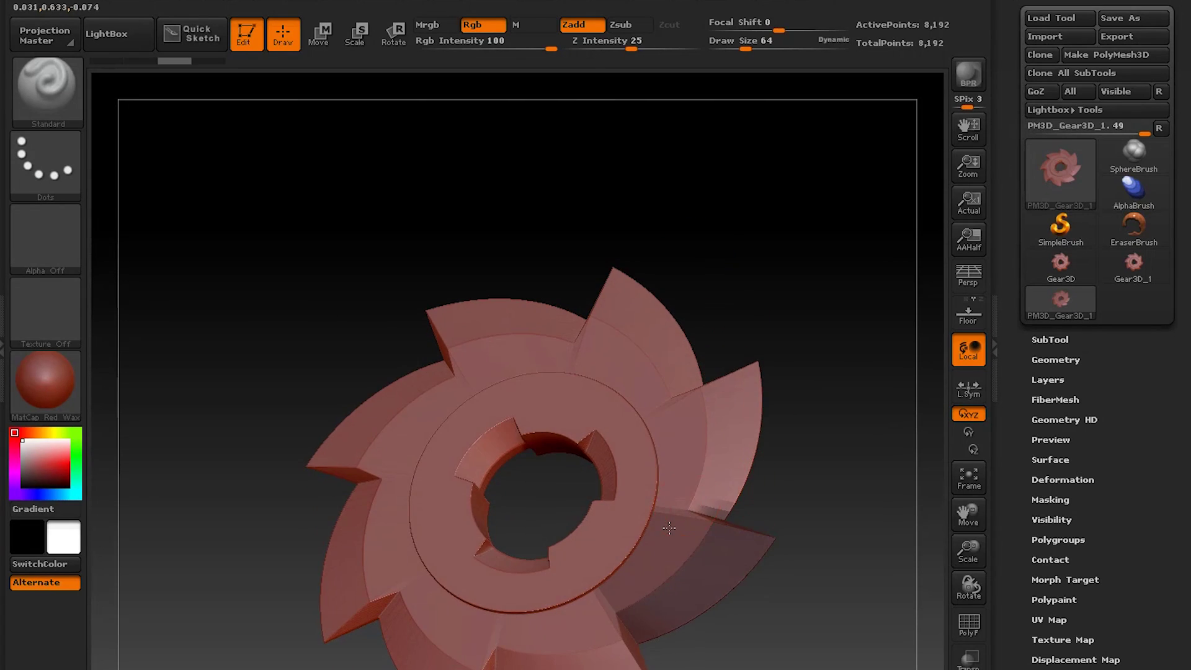
Step: Test Standard brush strokes on the front of the gear around the masked tooth, and undo them all
mouse_move(714, 484)
mouse_down()
mouse_move(648, 583)
mouse_move(546, 621)
mouse_move(668, 540)
mouse_up()
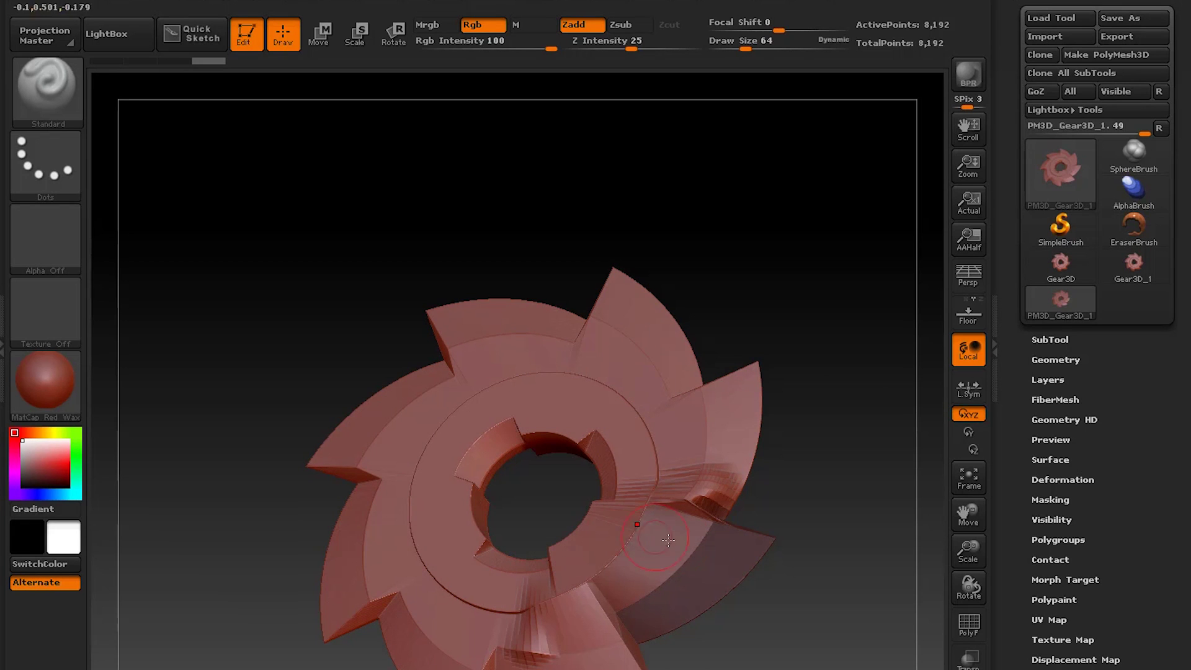
mouse_move(805, 579)
mouse_down()
mouse_move(800, 606)
mouse_move(803, 556)
mouse_move(766, 503)
mouse_up()
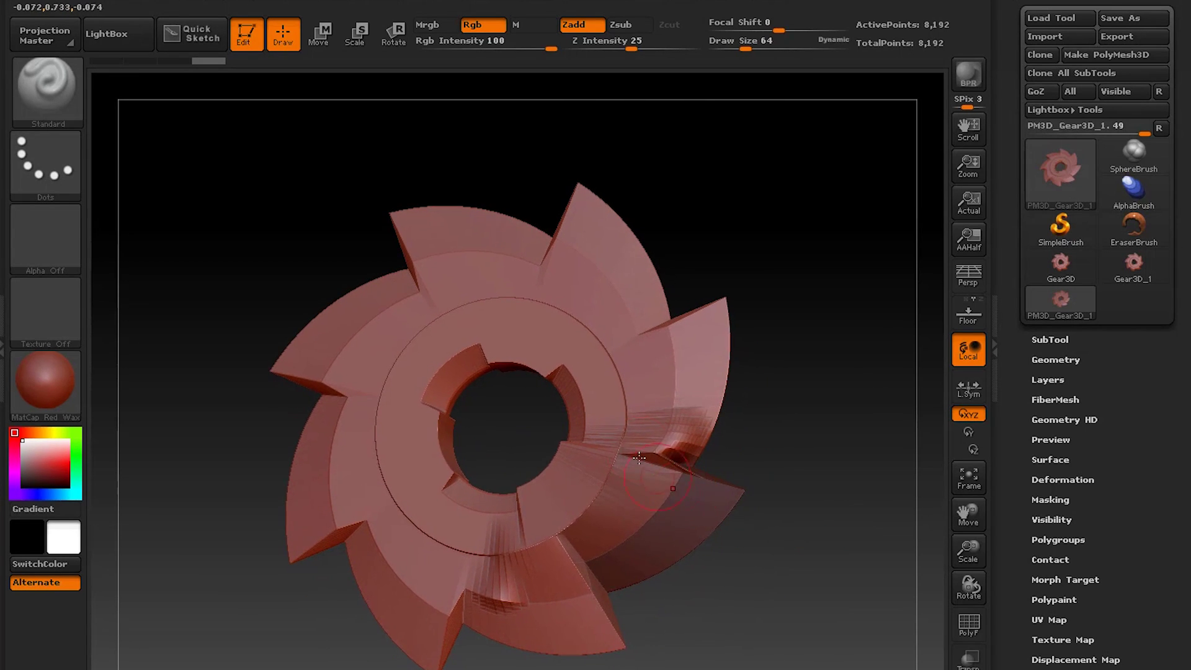
mouse_move(646, 475)
mouse_down()
mouse_move(573, 565)
mouse_move(675, 527)
mouse_move(670, 535)
mouse_up()
mouse_move(555, 620)
mouse_down()
mouse_move(574, 580)
mouse_move(574, 634)
mouse_move(504, 632)
mouse_move(527, 596)
mouse_move(689, 527)
mouse_up()
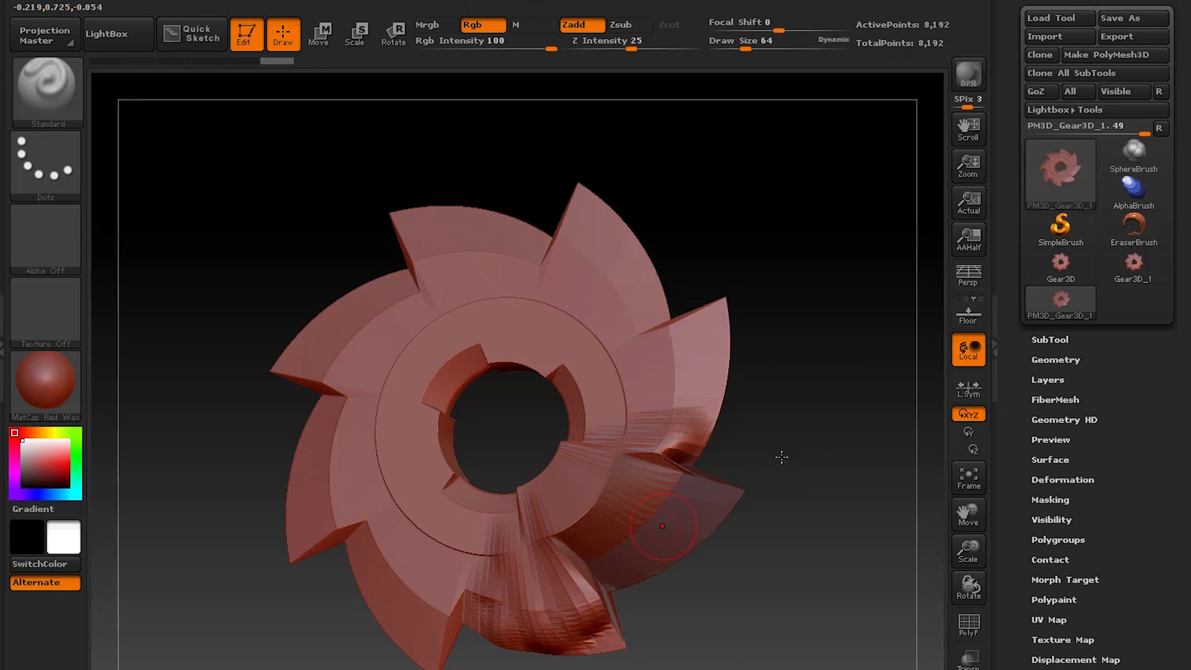
mouse_move(780, 531)
mouse_down()
mouse_move(772, 569)
mouse_move(834, 540)
mouse_move(780, 571)
mouse_move(799, 569)
mouse_move(774, 508)
mouse_up()
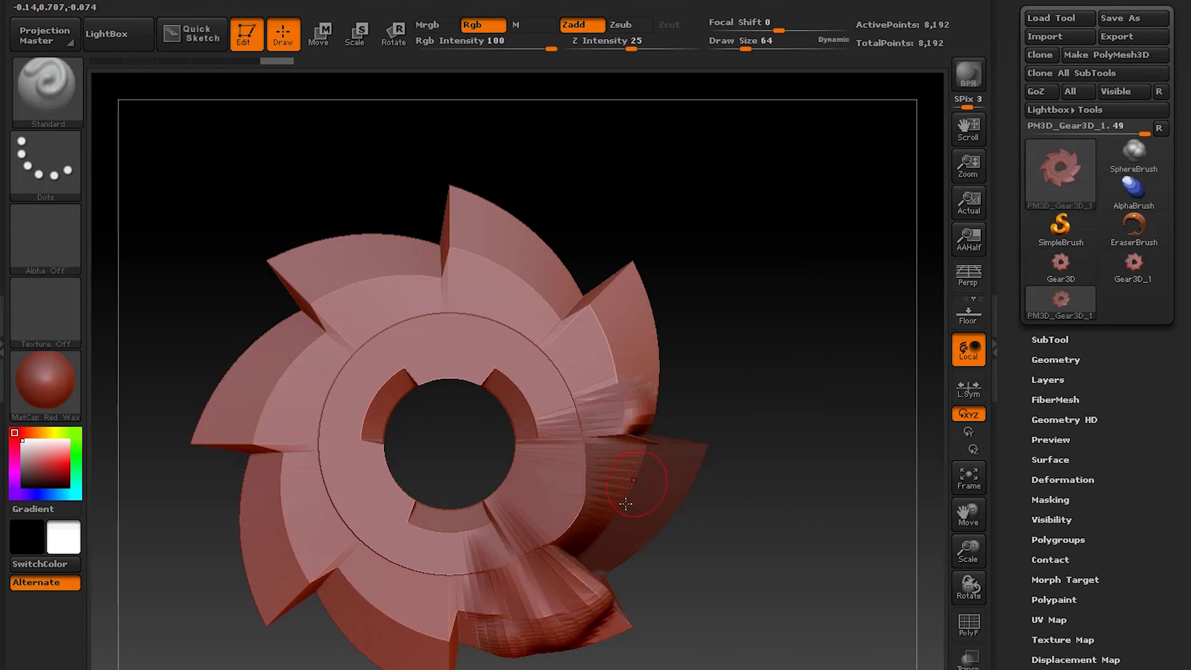
key(ctrl+z)
key(ctrl+z)
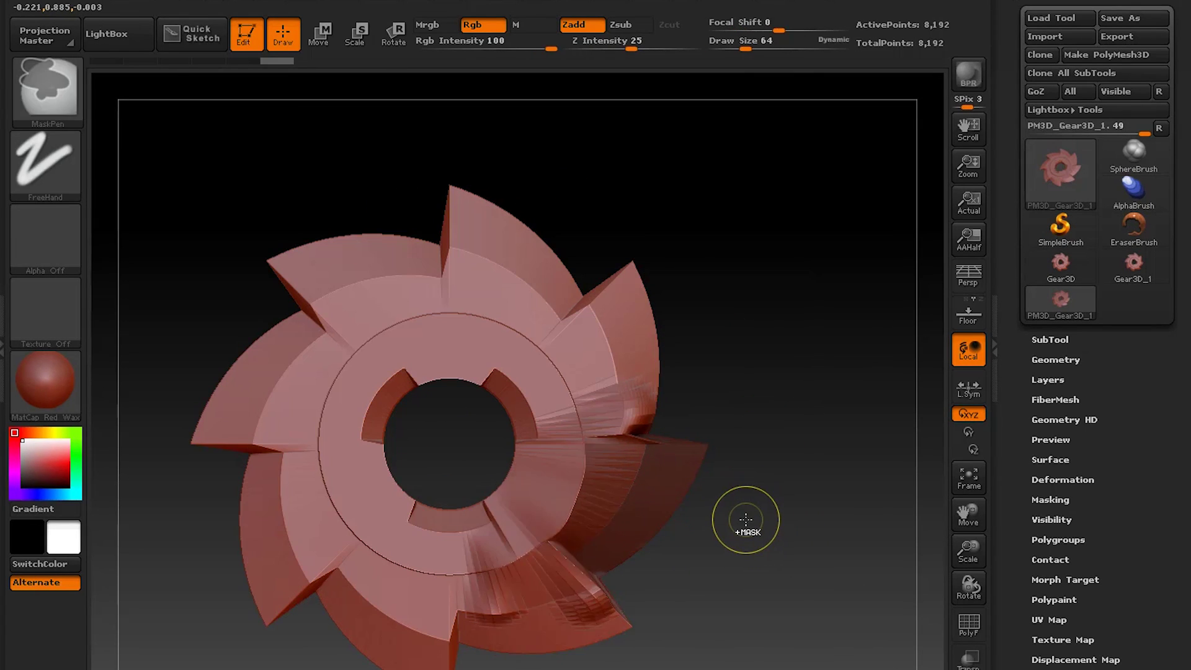
drag(767, 530, 642, 511)
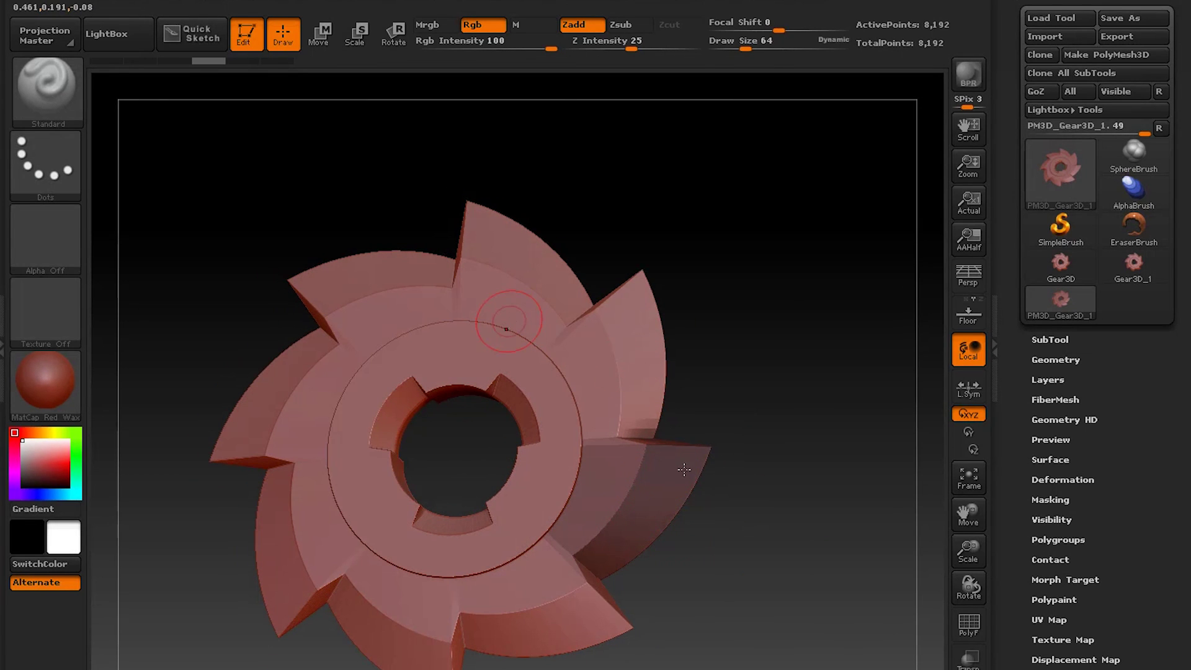
Step: Invert the mask so only the previously masked tooth can be sculpted
drag(769, 460, 771, 493)
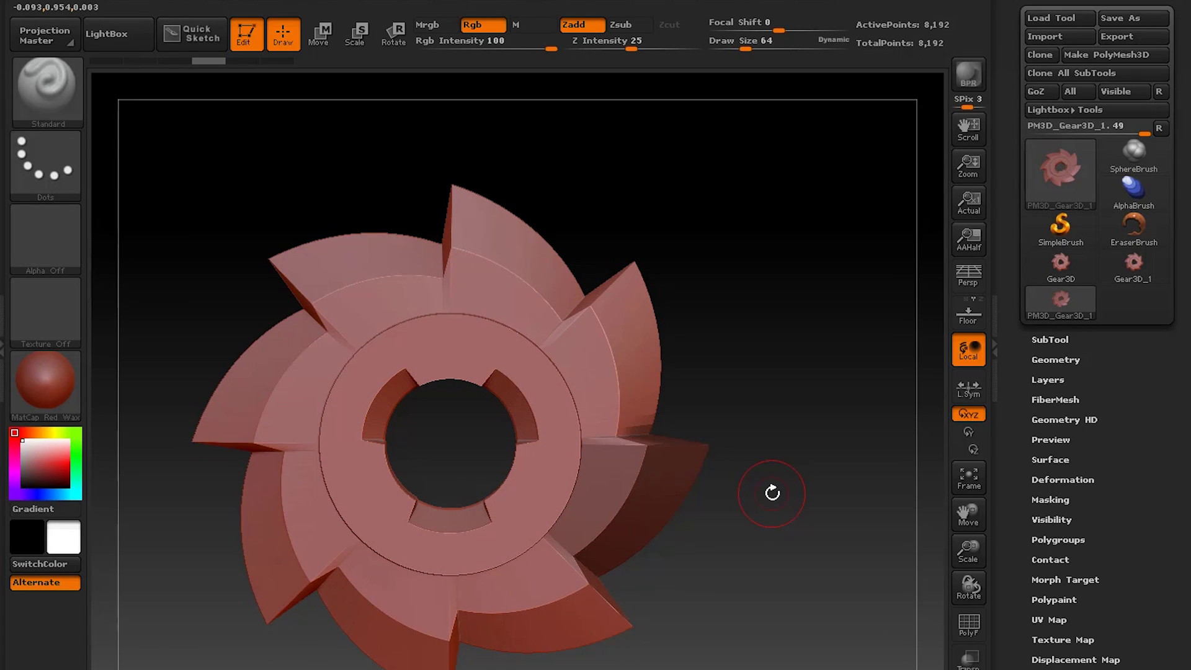
key(ctrl)
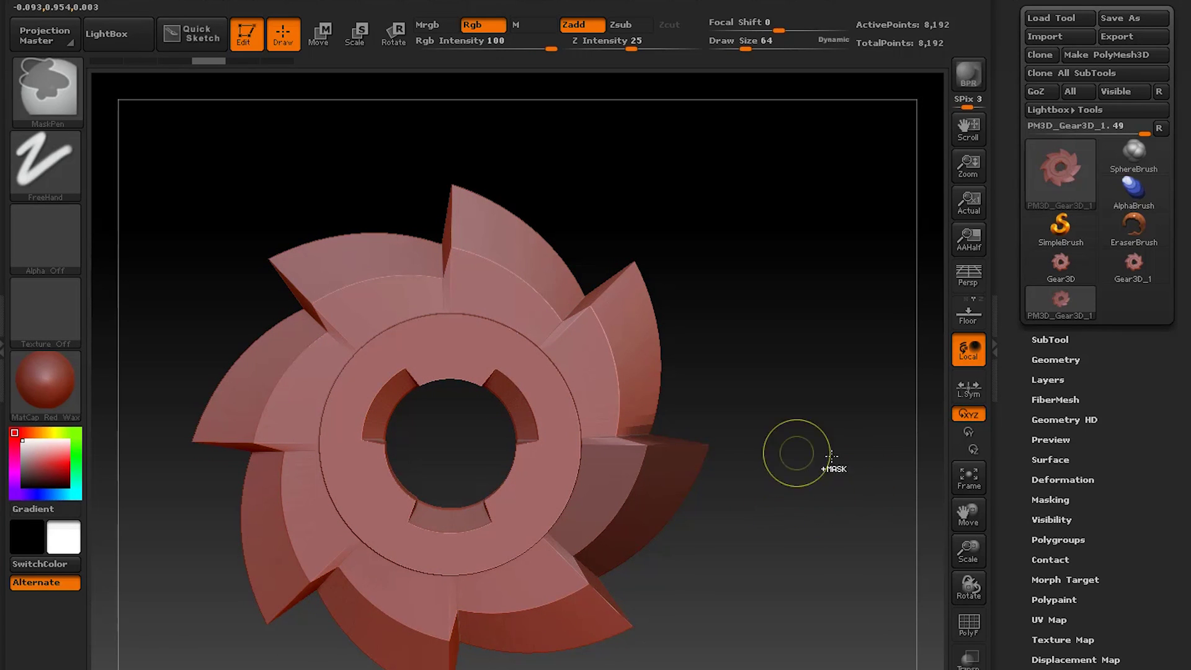
ctrl+click(812, 491)
mouse_move(806, 496)
mouse_down()
mouse_move(788, 529)
mouse_move(710, 441)
mouse_move(800, 484)
mouse_move(809, 497)
mouse_move(793, 505)
mouse_up()
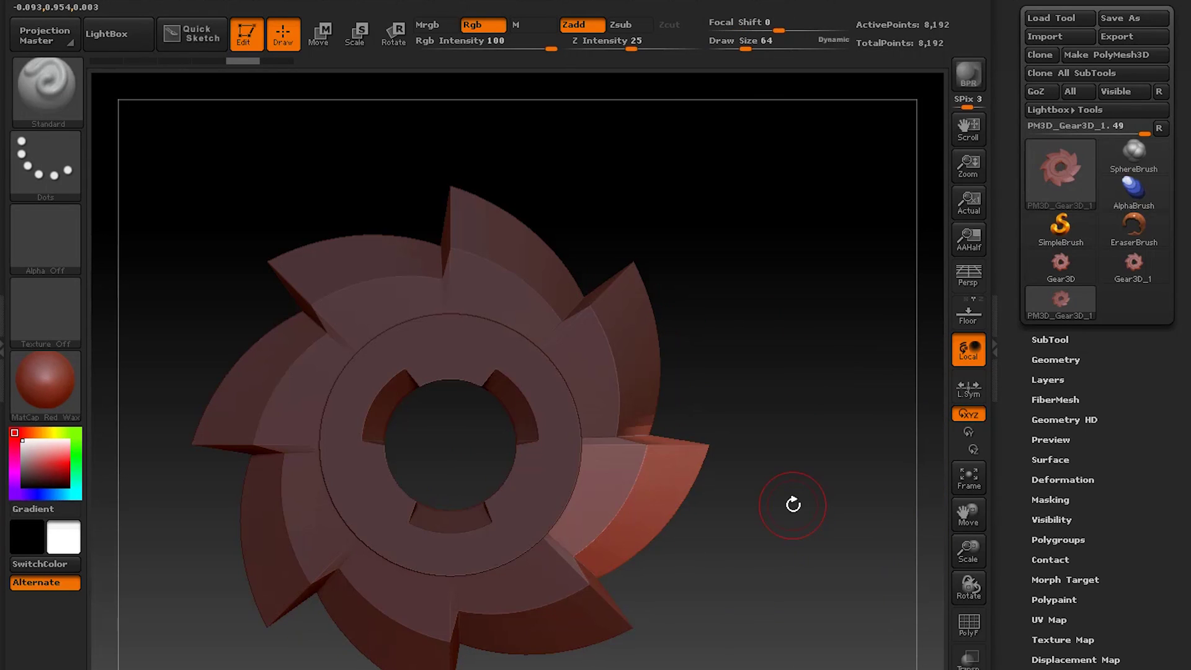
Step: Sculpt rough Standard brush strokes over the unmasked tooth and its outer edge
drag(687, 474, 571, 527)
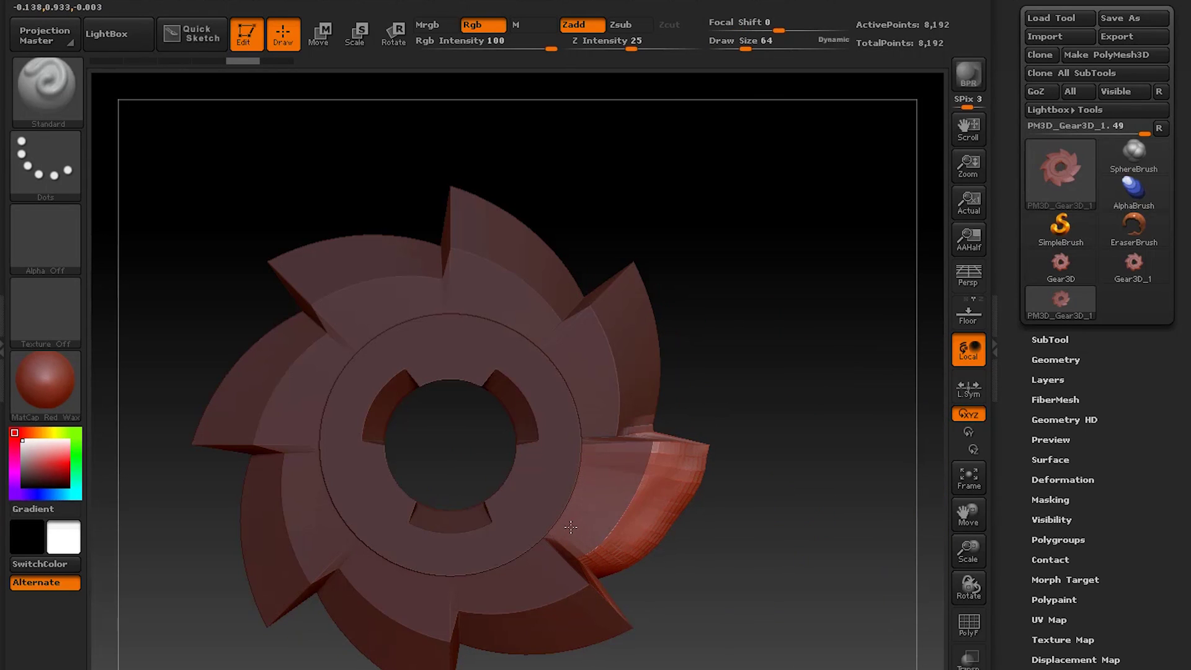
drag(669, 482, 686, 494)
drag(757, 539, 586, 518)
mouse_move(738, 527)
mouse_down()
mouse_move(760, 540)
mouse_move(715, 534)
mouse_up()
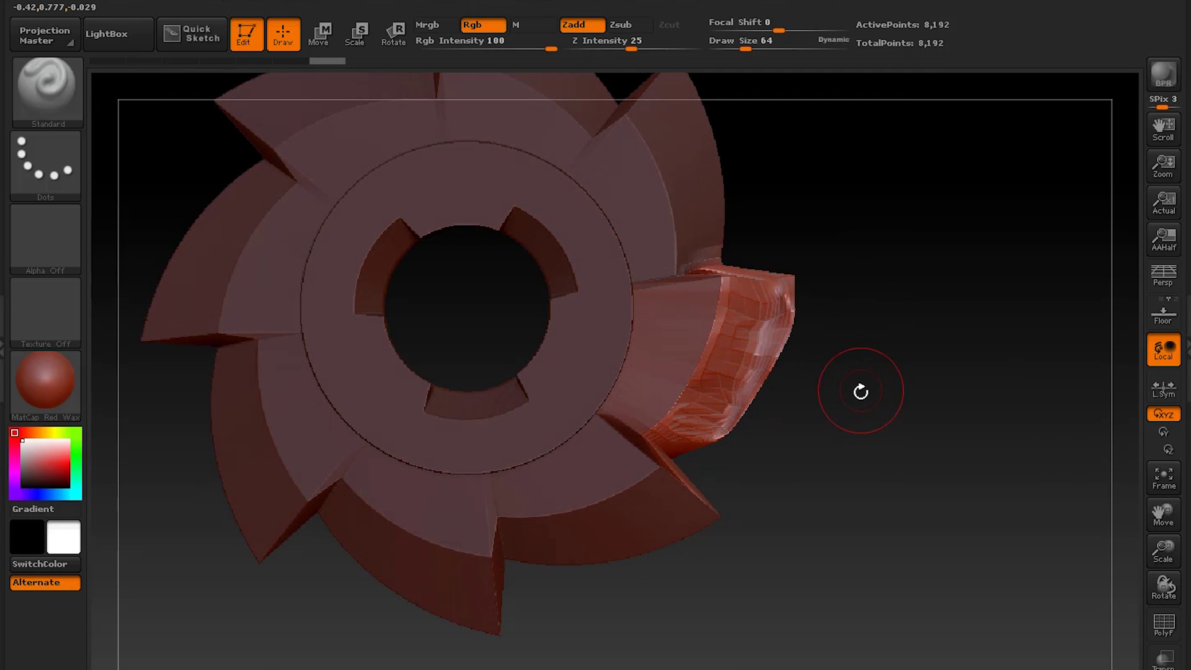
Step: Invert the mask repeatedly, leaving the sculpted tooth masked and the rest of the gear free
drag(868, 337, 787, 386)
ctrl+click(797, 392)
ctrl+click(801, 397)
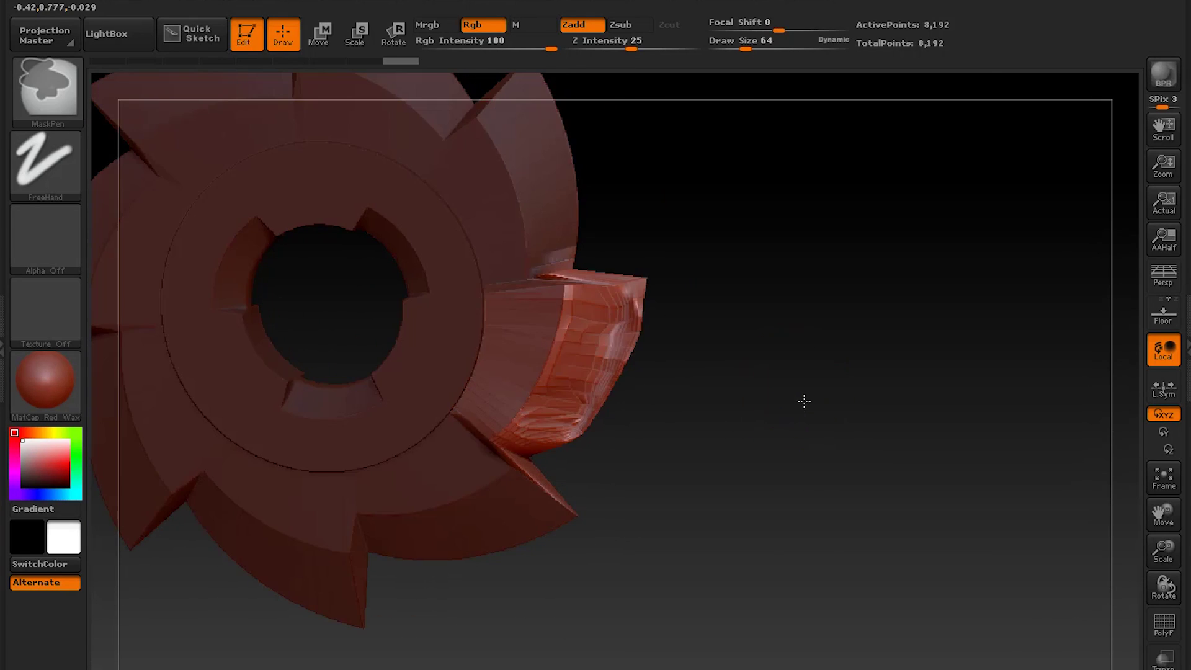
ctrl+click(803, 401)
drag(784, 399, 754, 325)
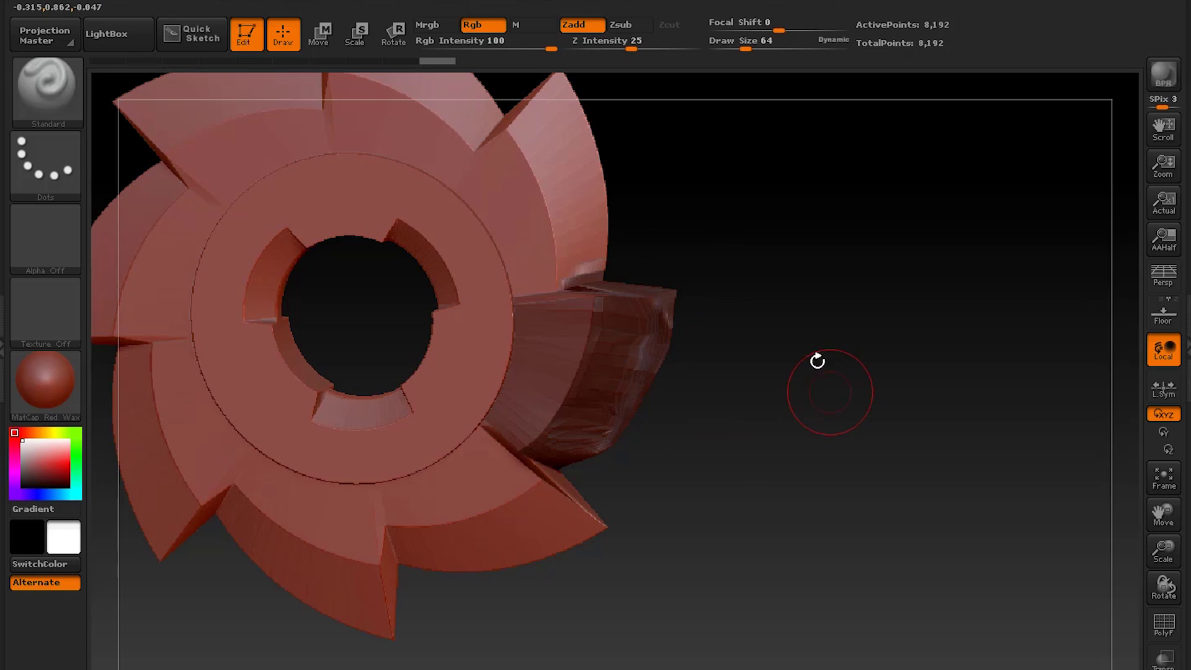
Step: Clear the mask from the entire gear and reposition it in the view
key(ctrl)
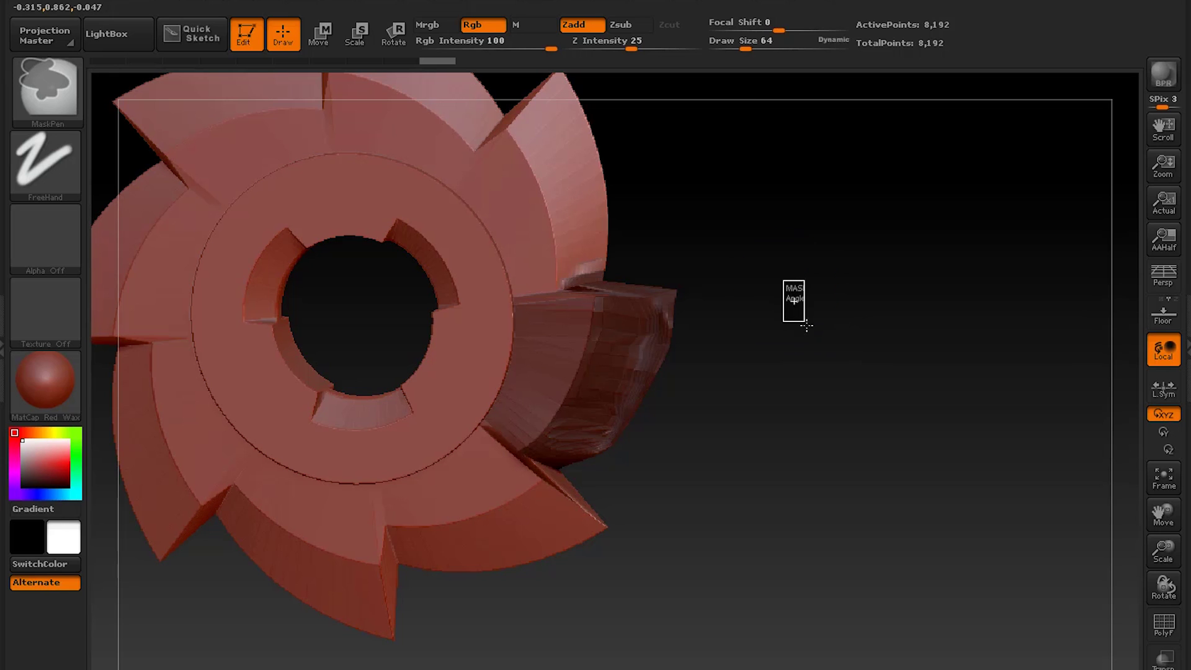
mouse_move(810, 327)
ctrl+mouse_down()
mouse_move(785, 404)
mouse_move(817, 410)
mouse_move(871, 388)
mouse_move(878, 410)
mouse_move(817, 343)
mouse_move(857, 407)
mouse_move(858, 385)
ctrl+mouse_up()
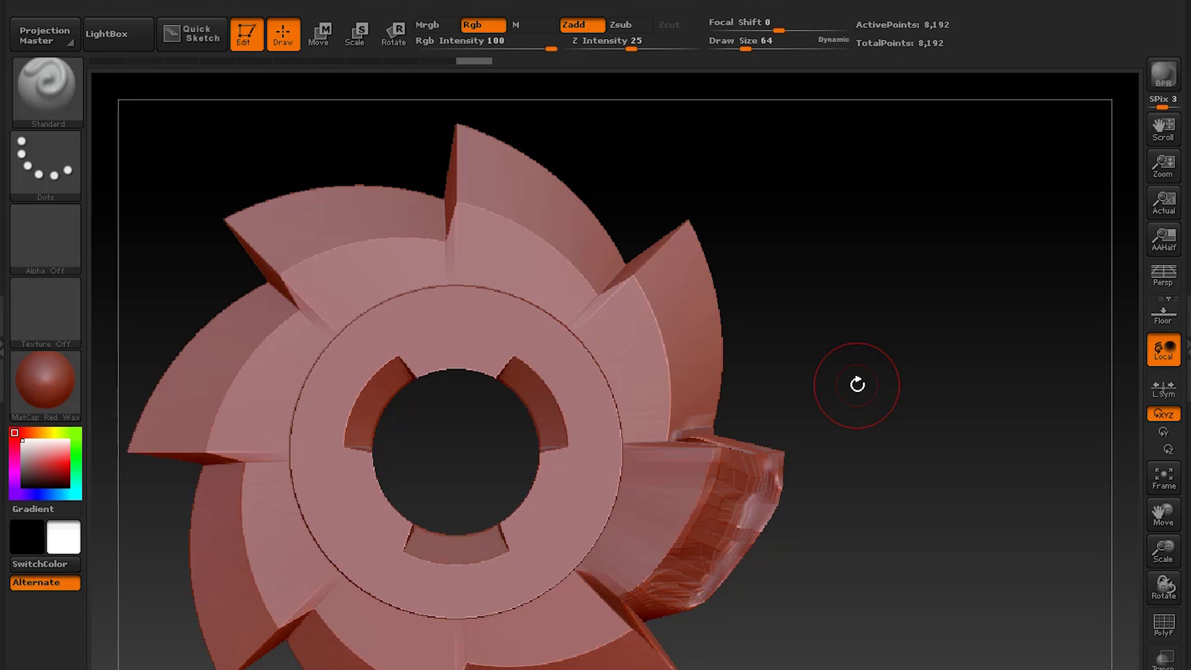
mouse_move(851, 325)
alt+mouse_down()
mouse_move(830, 386)
mouse_move(862, 391)
alt+mouse_up()
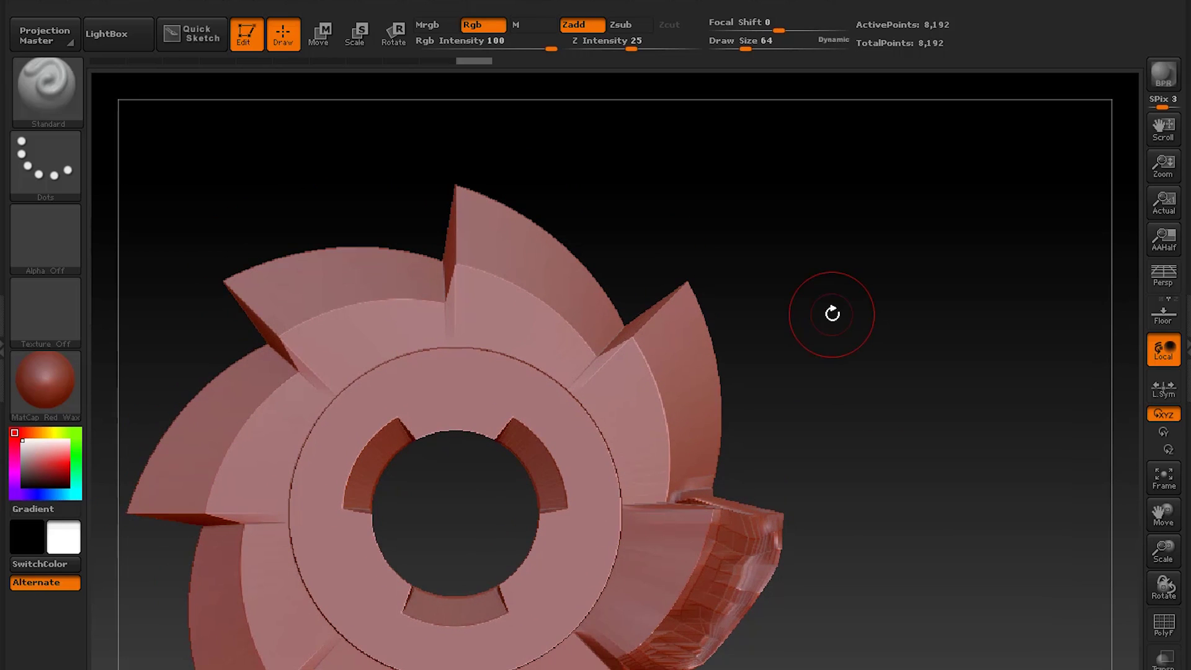
Step: Paint a MaskPen mask over the gear's upper-right teeth and invert it so only that area can be sculpted
key(ctrl)
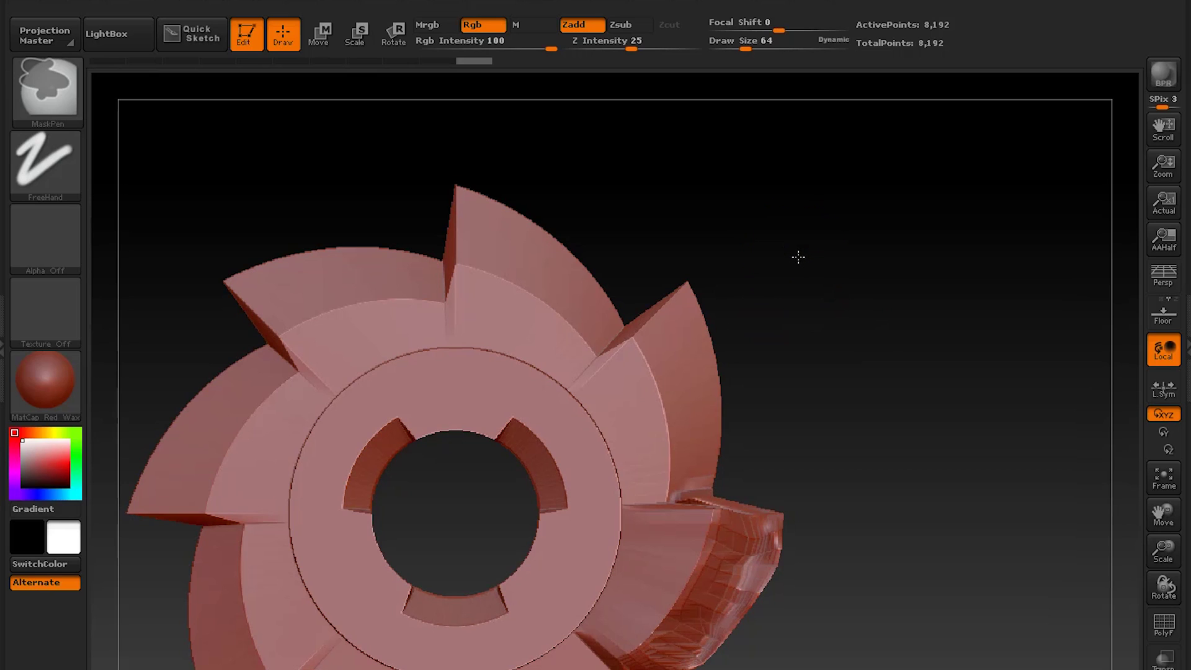
mouse_move(756, 291)
mouse_down()
mouse_move(624, 444)
mouse_move(602, 417)
mouse_move(597, 503)
mouse_move(520, 410)
mouse_move(505, 512)
mouse_move(425, 479)
mouse_move(462, 497)
mouse_move(772, 418)
mouse_move(766, 440)
mouse_move(891, 431)
mouse_move(864, 452)
mouse_move(859, 386)
mouse_up()
mouse_move(656, 458)
mouse_down()
mouse_move(701, 474)
mouse_move(657, 539)
mouse_move(713, 475)
mouse_move(695, 512)
mouse_up()
ctrl+click(899, 400)
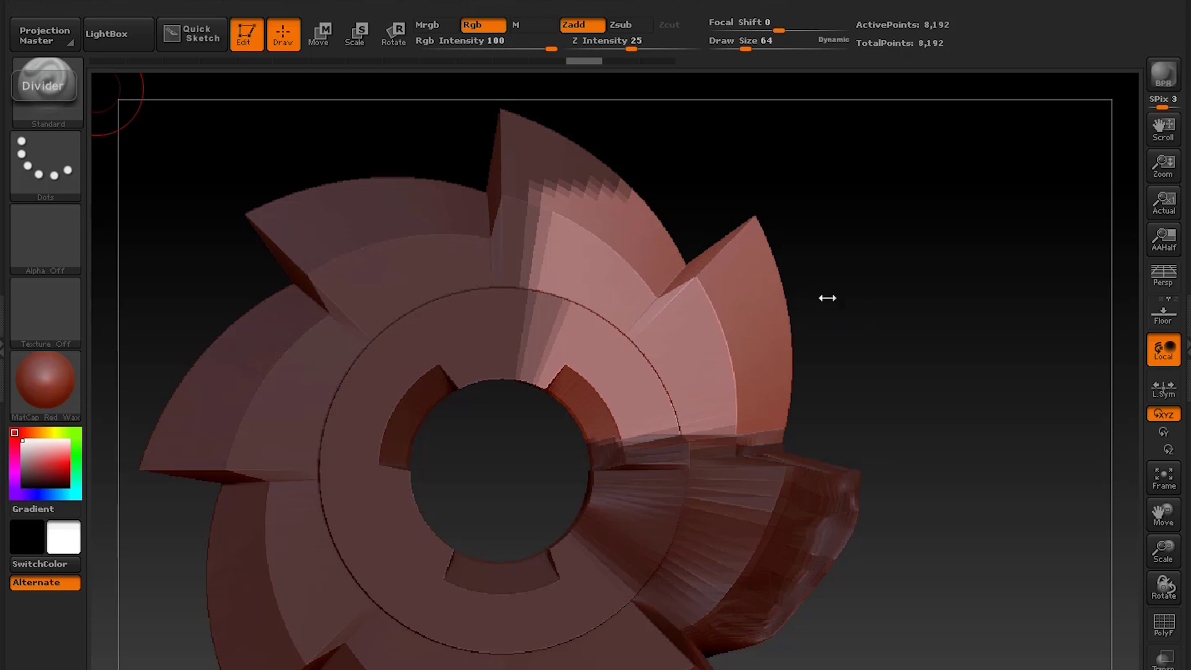
drag(915, 361, 856, 357)
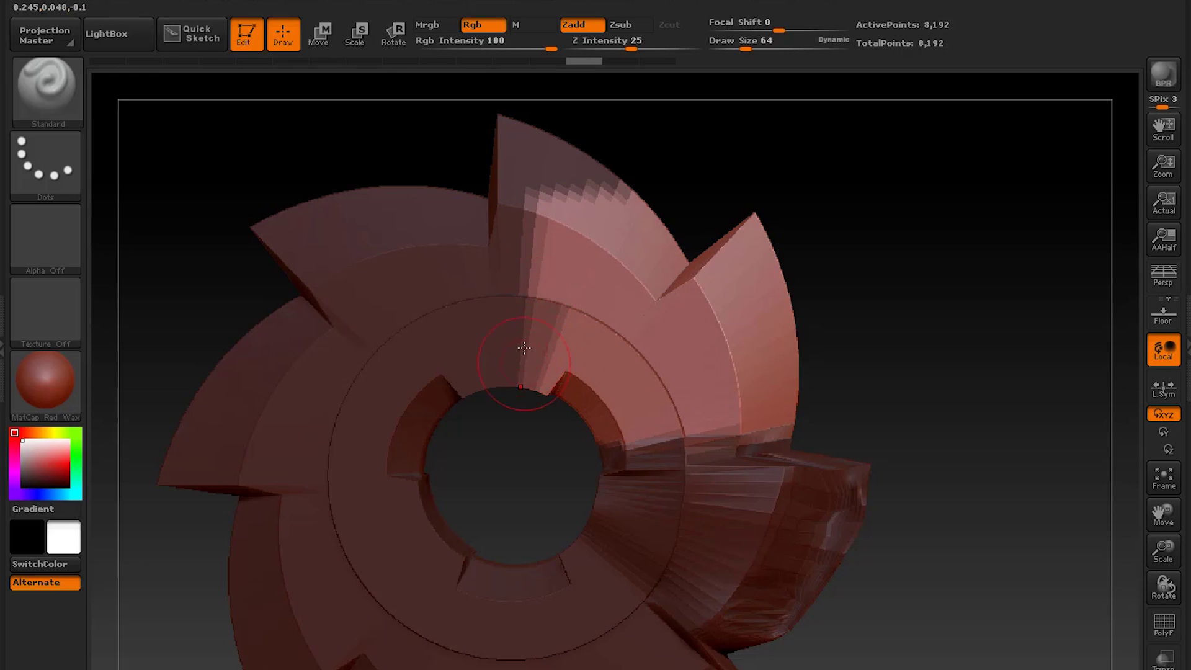
Step: Undo a trial sculpt stroke across the hard mask edge and blur the mask twice to soften its border
drag(551, 311, 531, 326)
key(ctrl+z)
key(ctrl)
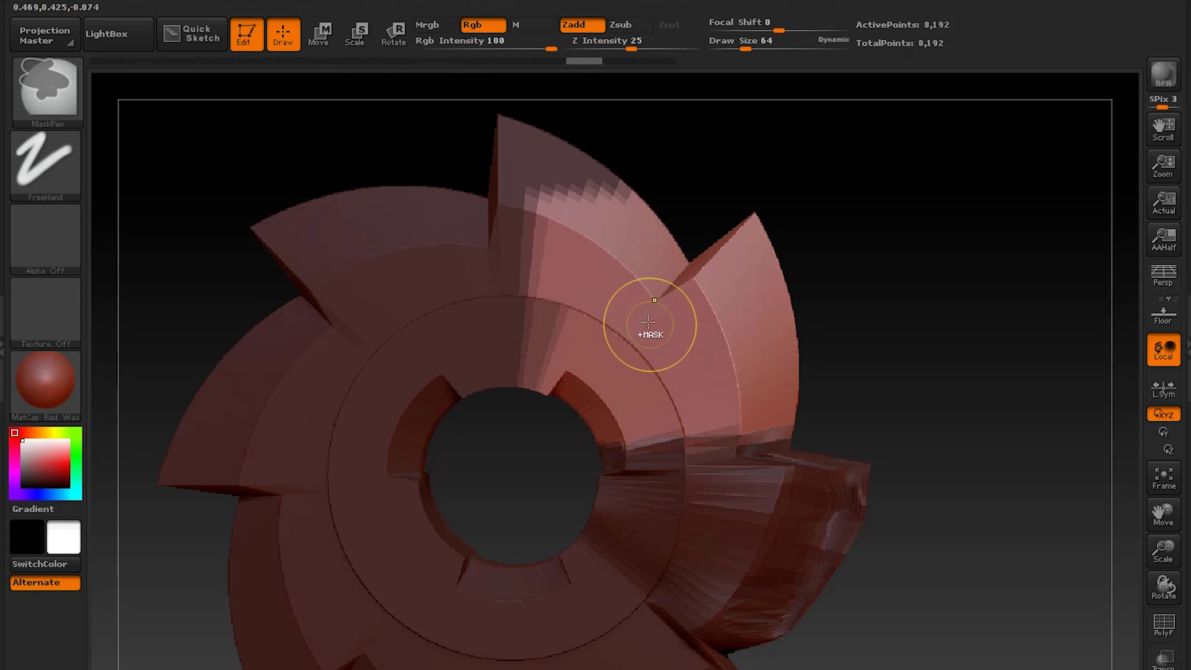
ctrl+click(647, 322)
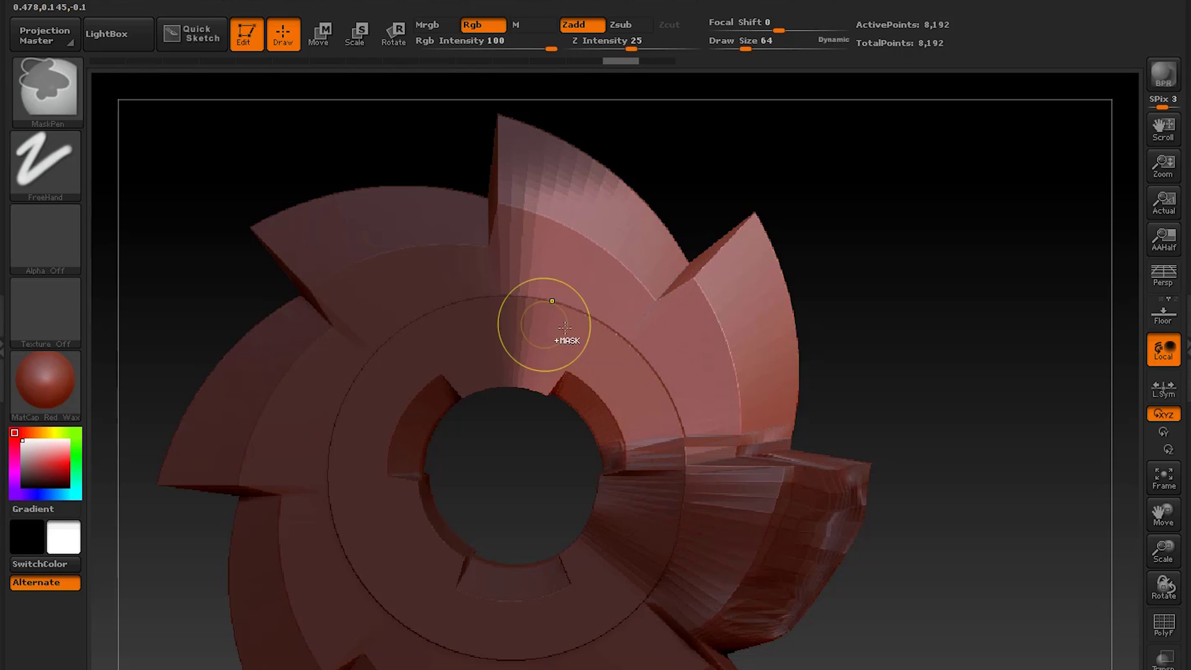
ctrl+click(659, 335)
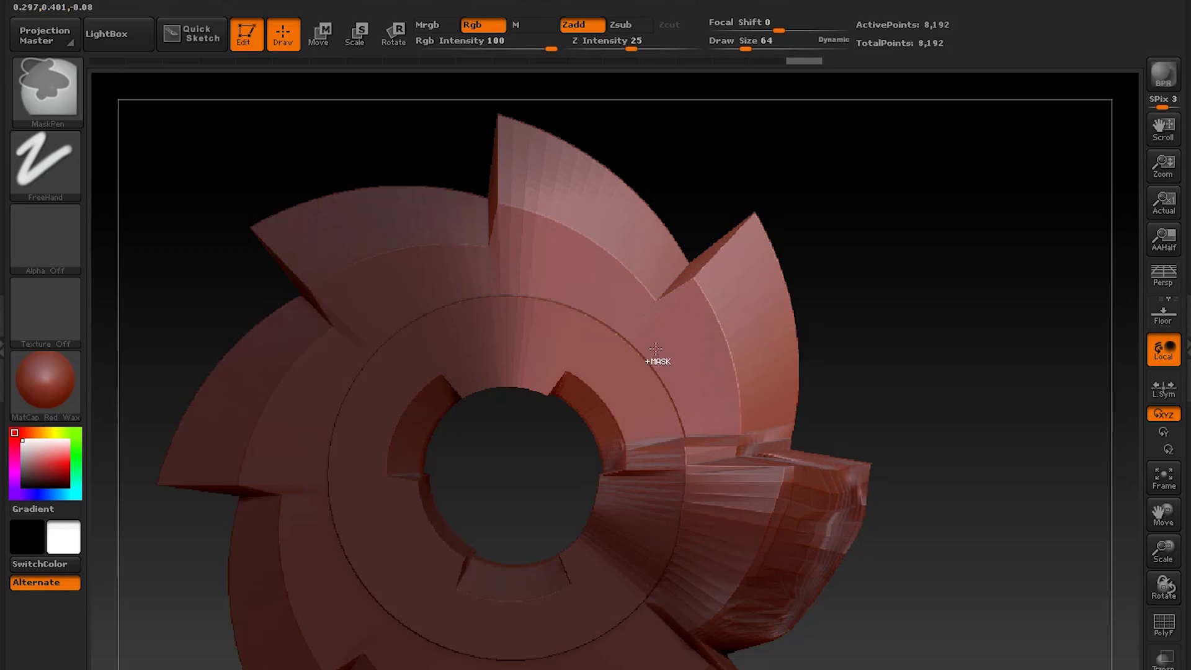
Step: Undo a trial sculpt stroke across the softened mask edge and clear the mask from the whole gear
mouse_move(547, 274)
mouse_down()
mouse_move(463, 314)
mouse_move(632, 316)
mouse_up()
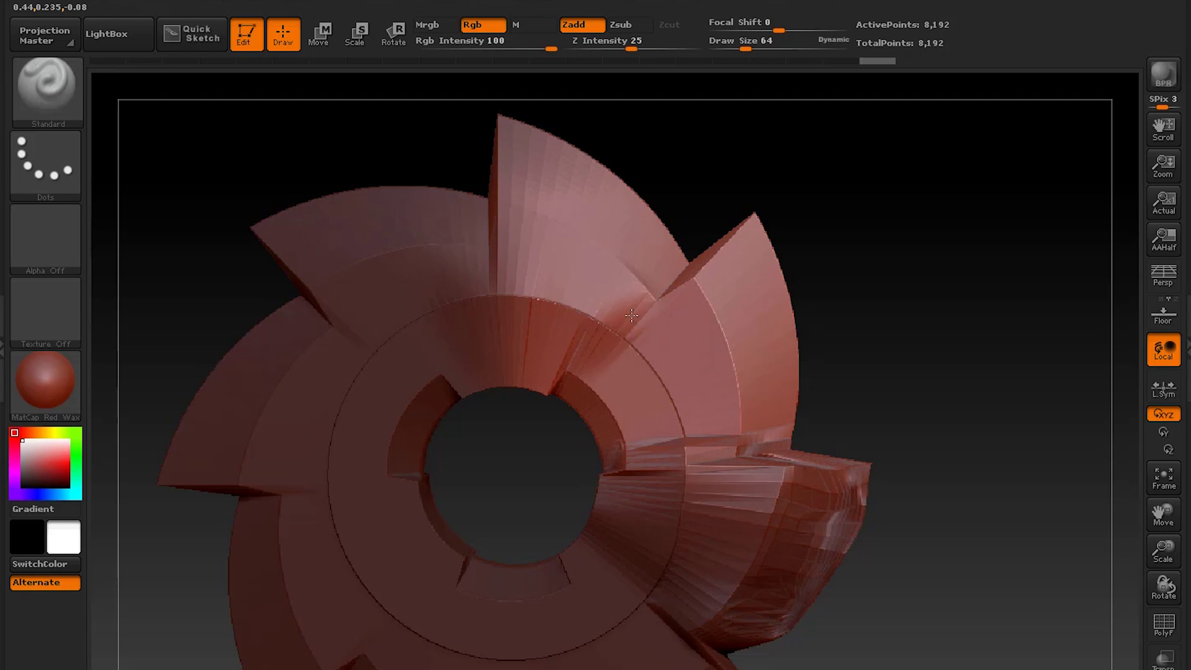
key(ctrl+z)
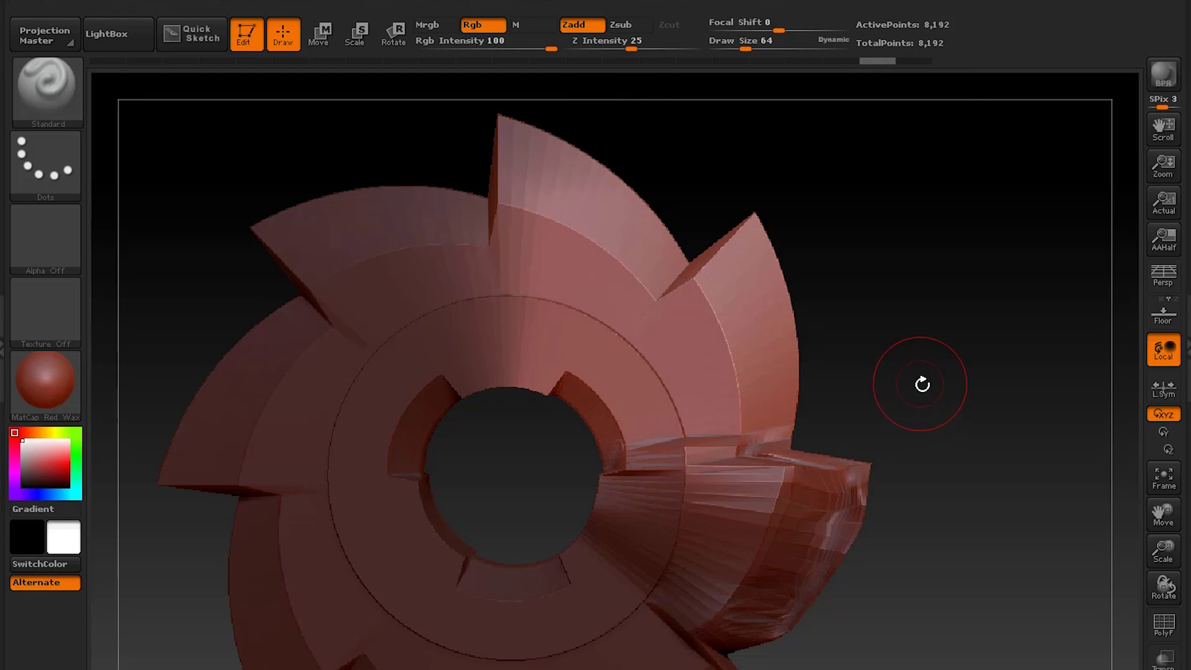
drag(920, 386, 930, 489)
ctrl+click(888, 370)
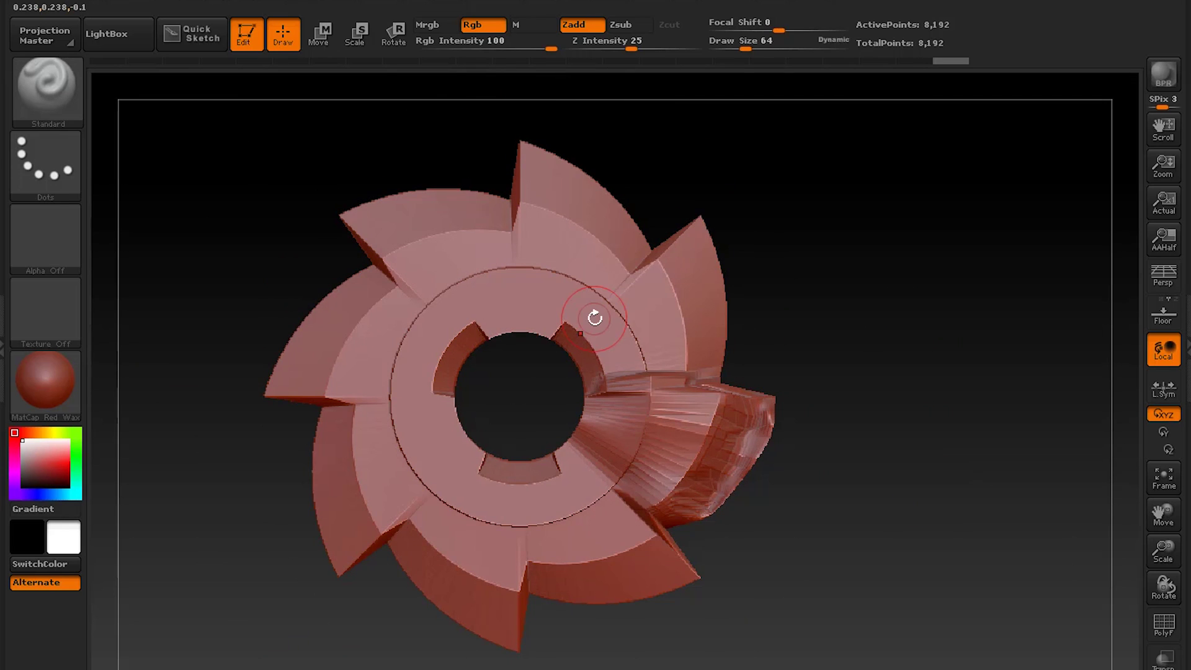
Step: Switch the masking brush from MaskPen to MaskCircle
key(ctrl)
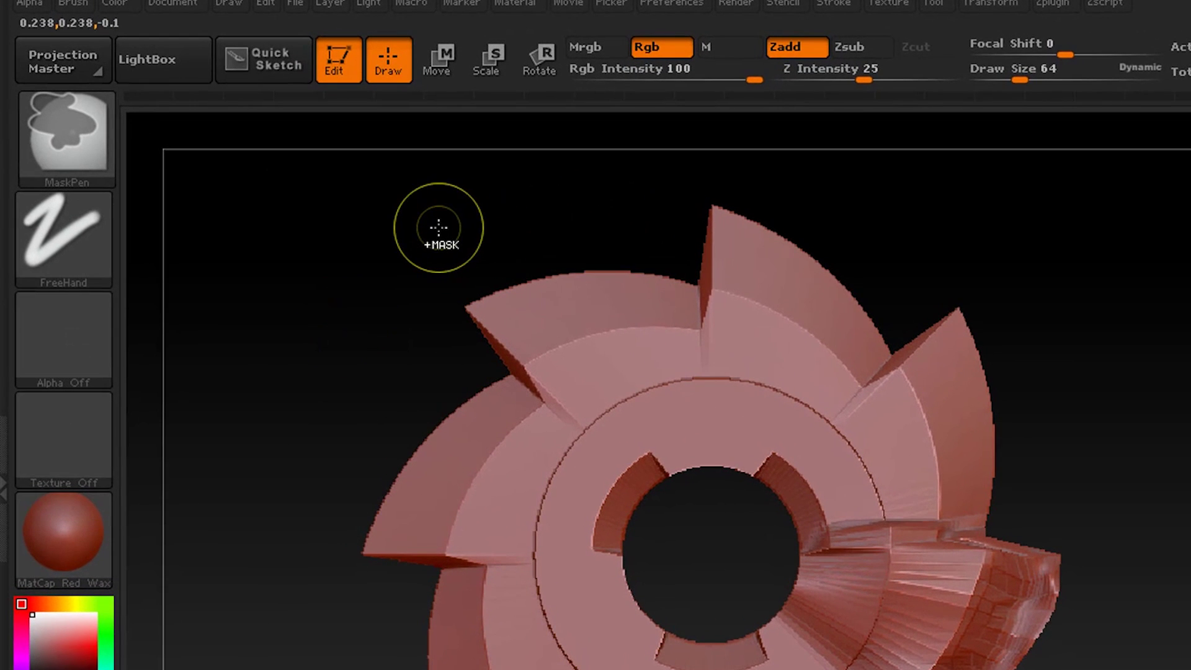
mouse_move(106, 174)
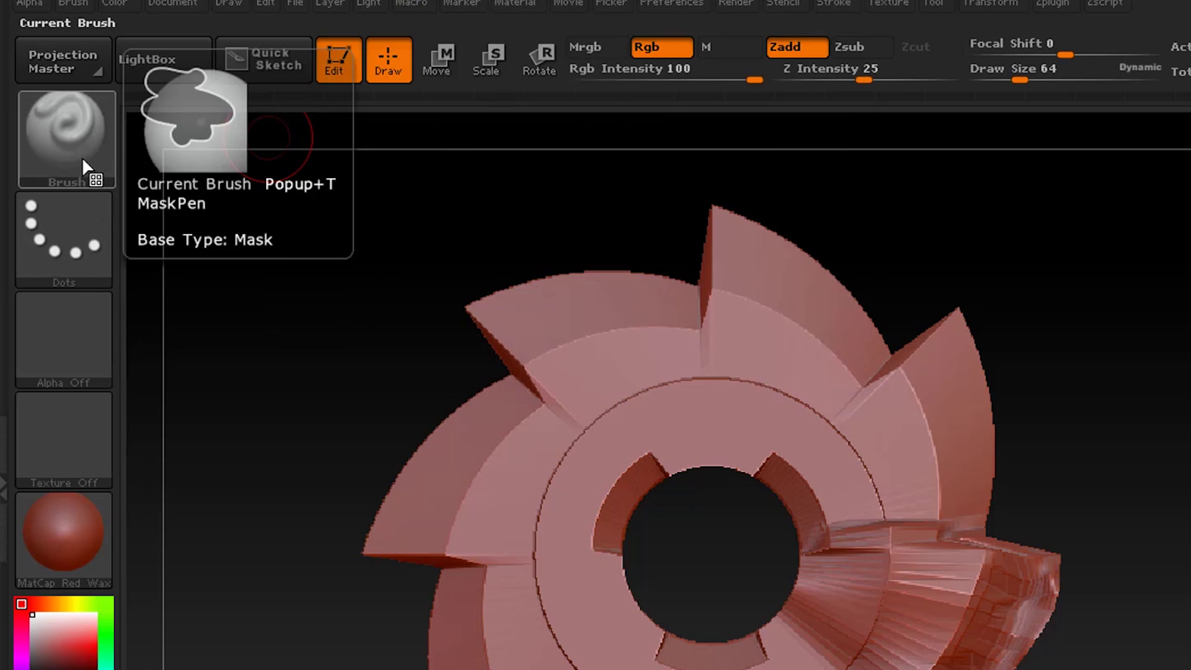
key(ctrl)
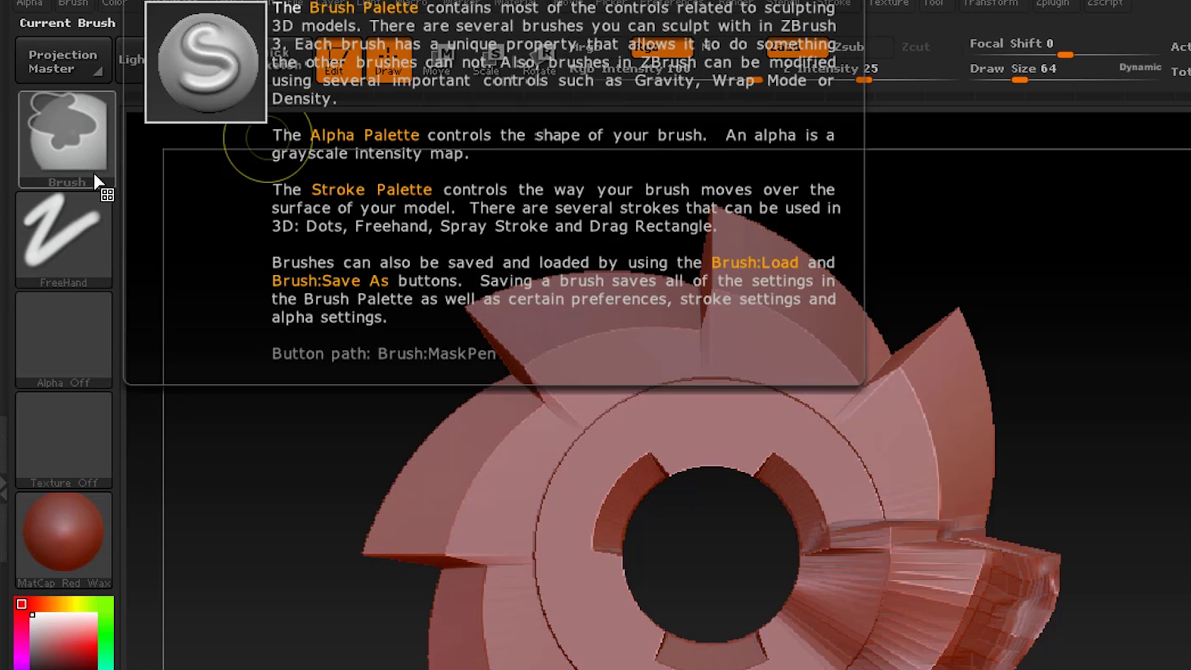
mouse_move(71, 152)
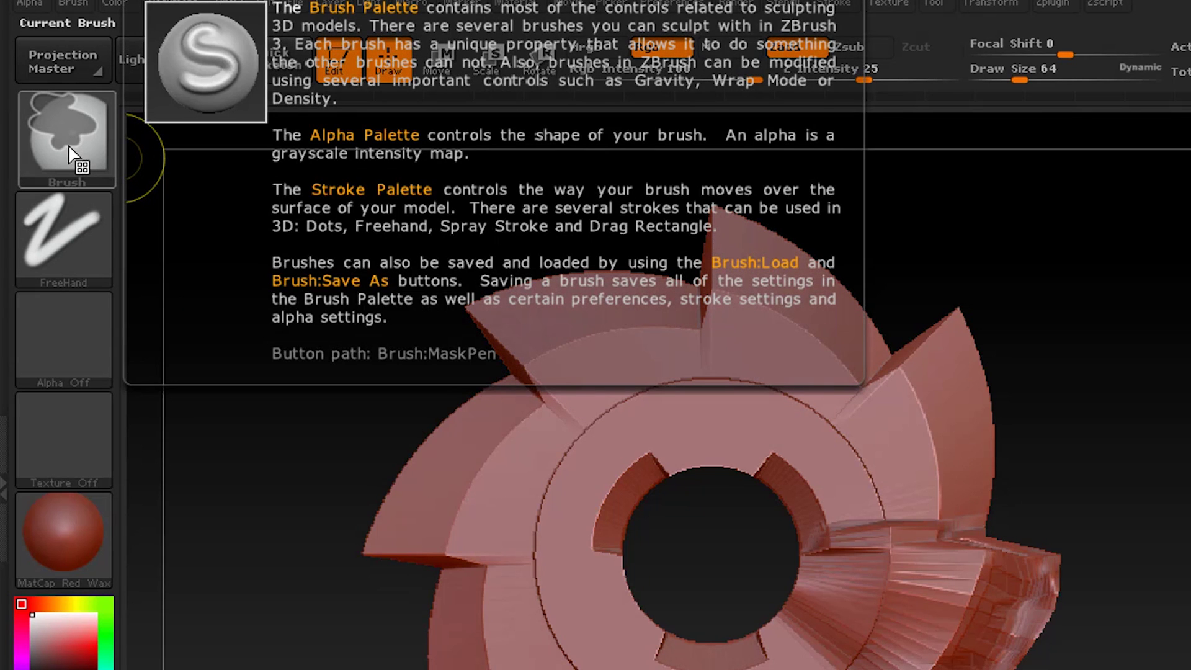
click(79, 152)
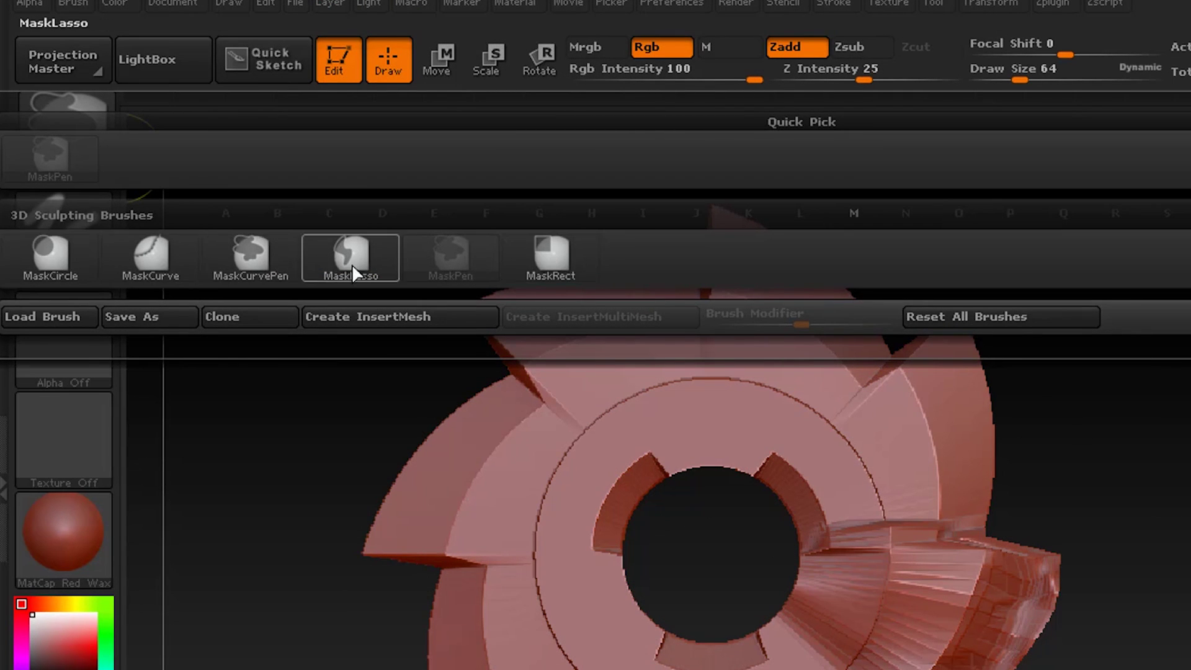
mouse_move(374, 261)
click(52, 255)
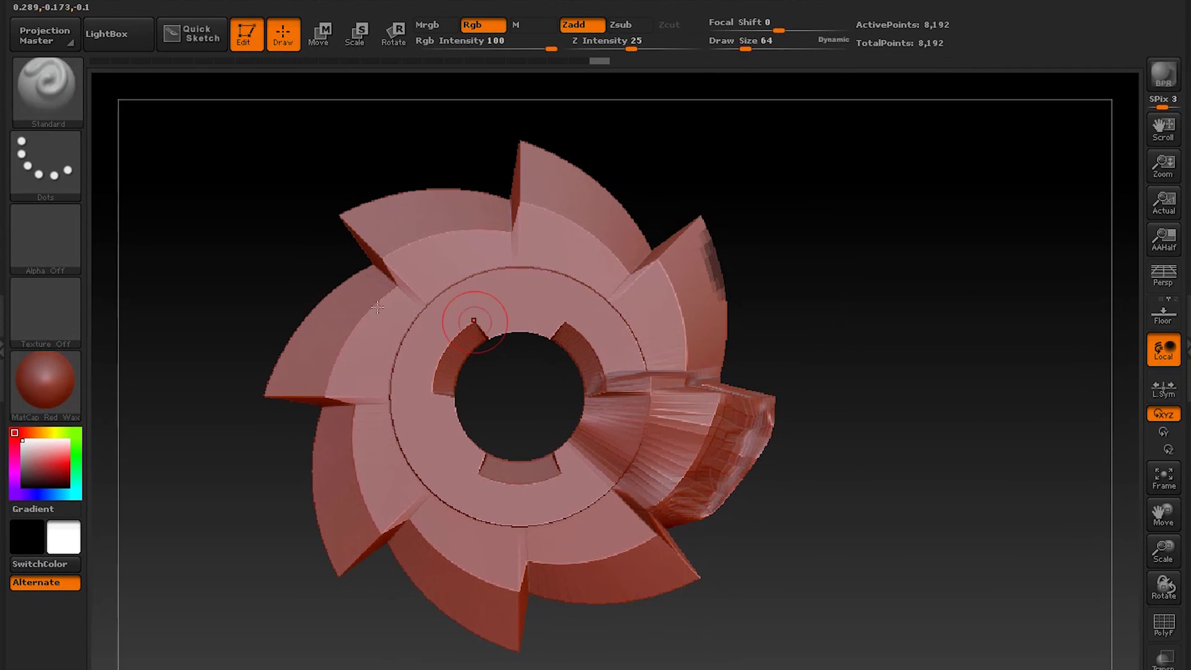
Step: Change the masking brush to MaskRect, and finally to MaskLasso
ctrl+click(64, 107)
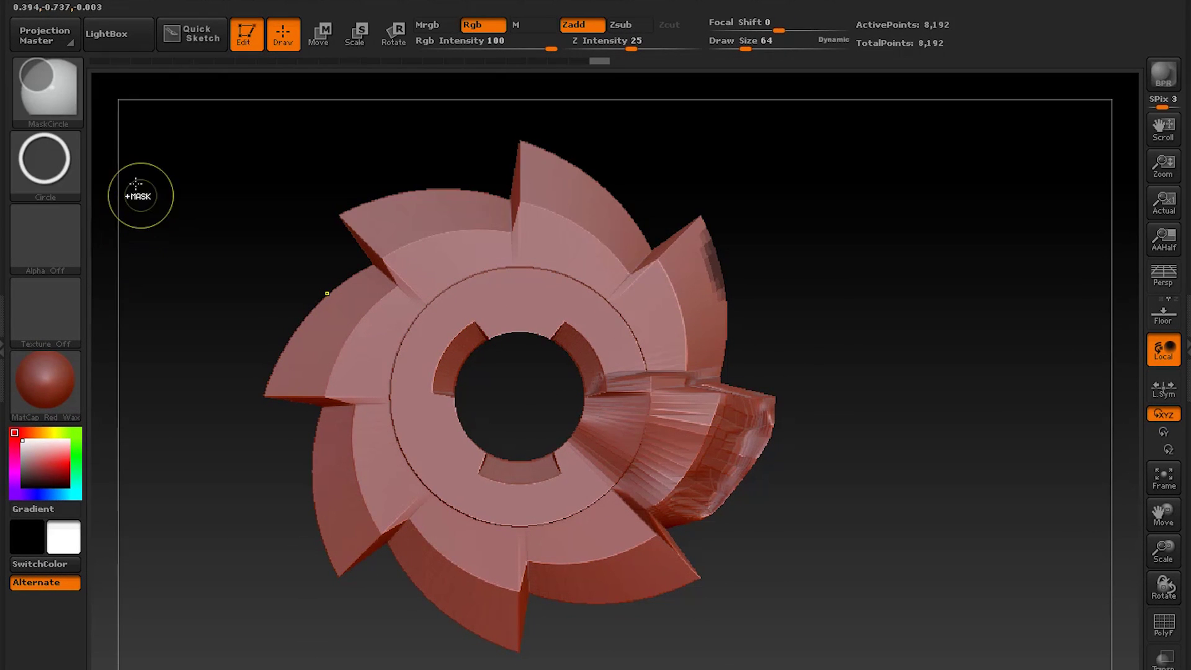
ctrl+click(57, 122)
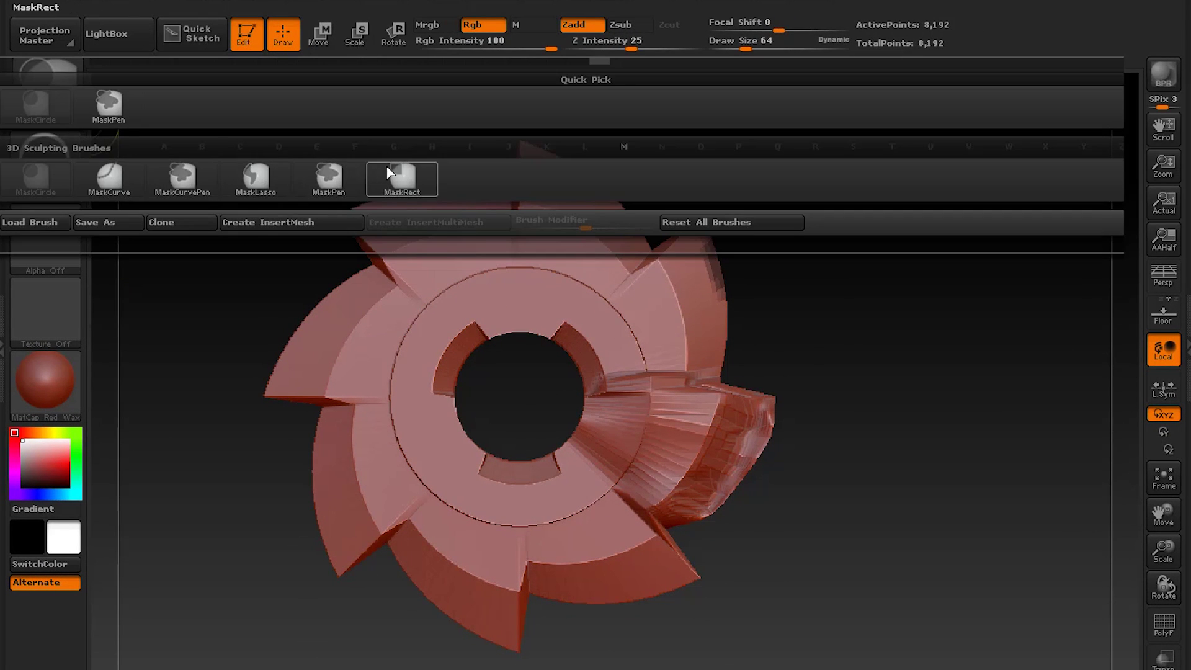
ctrl+click(402, 176)
ctrl+click(63, 94)
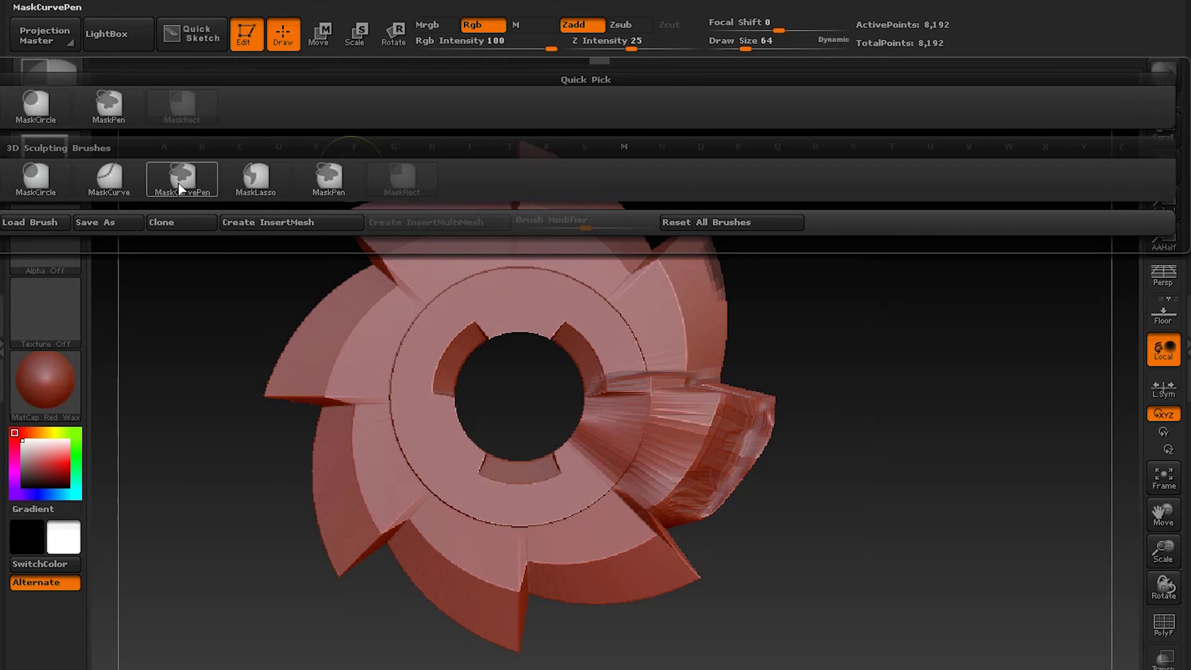
mouse_move(185, 187)
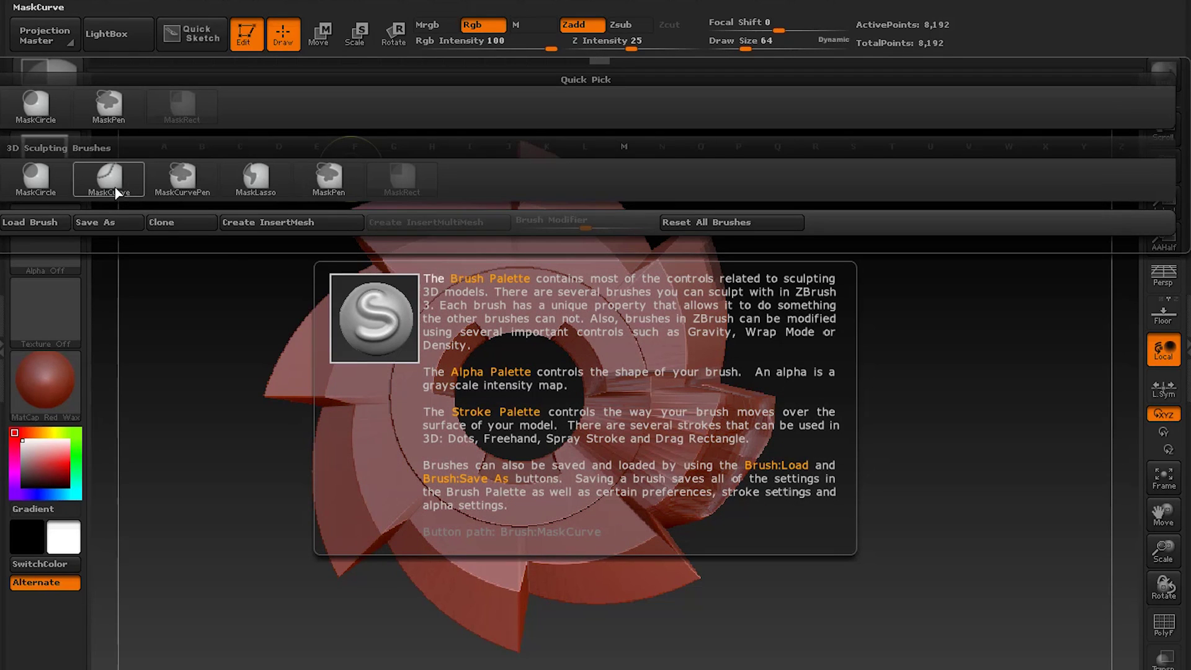
click(260, 186)
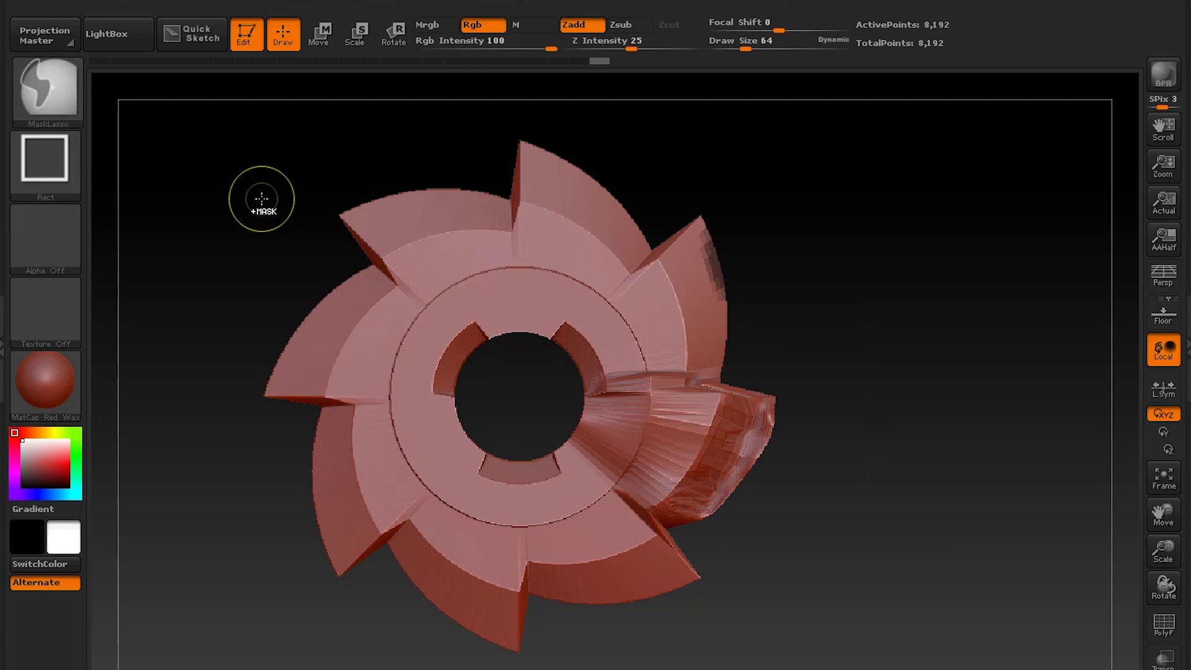
Step: Clear the remaining mask on the gear, and undo a trial lasso mask around its left teeth
key(ctrl)
key(ctrl)
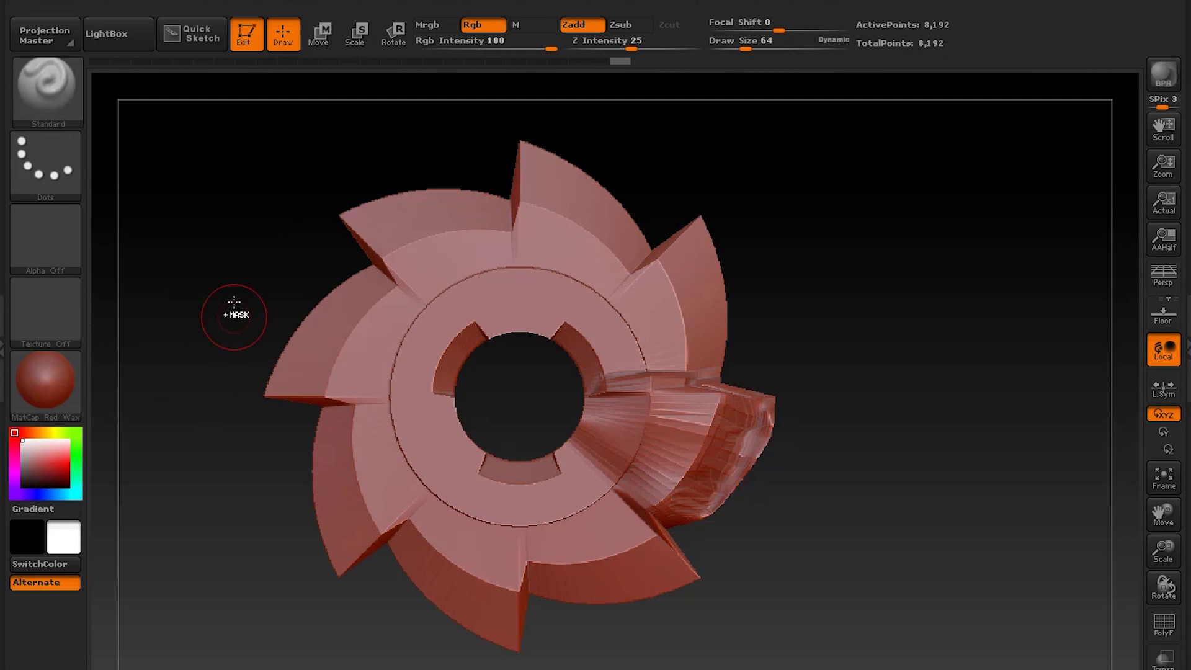
key(ctrl)
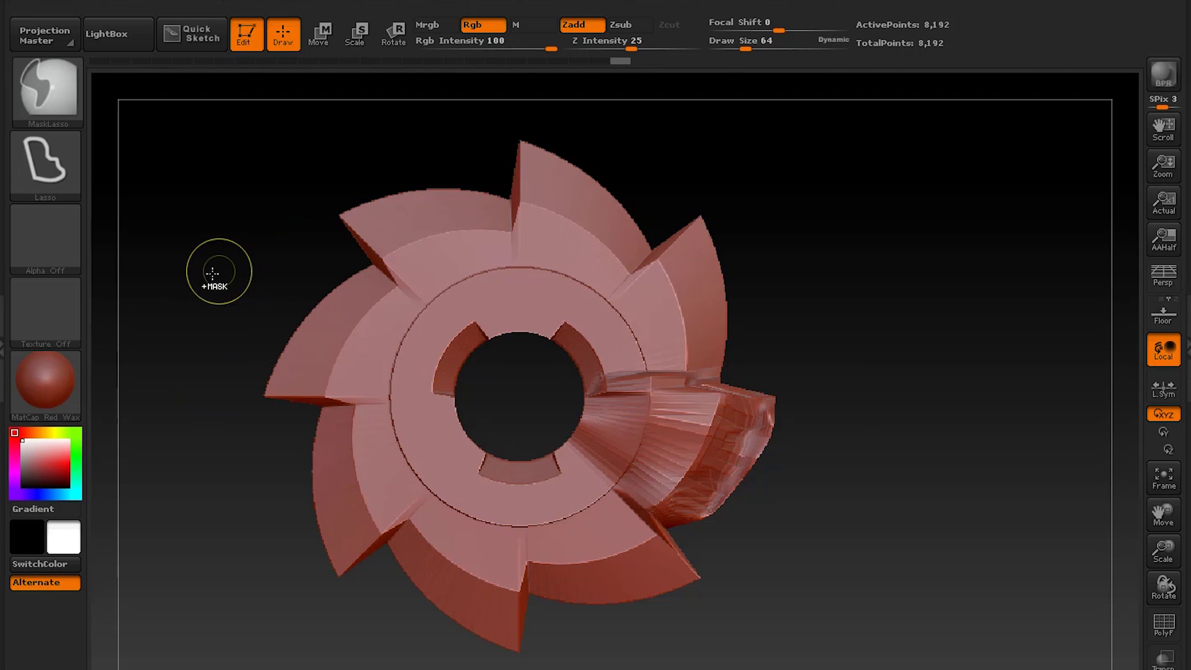
ctrl+drag(208, 281, 251, 272)
mouse_move(355, 346)
ctrl+mouse_down()
mouse_move(397, 543)
mouse_move(381, 597)
mouse_move(270, 607)
mouse_move(216, 347)
mouse_move(180, 428)
ctrl+mouse_up()
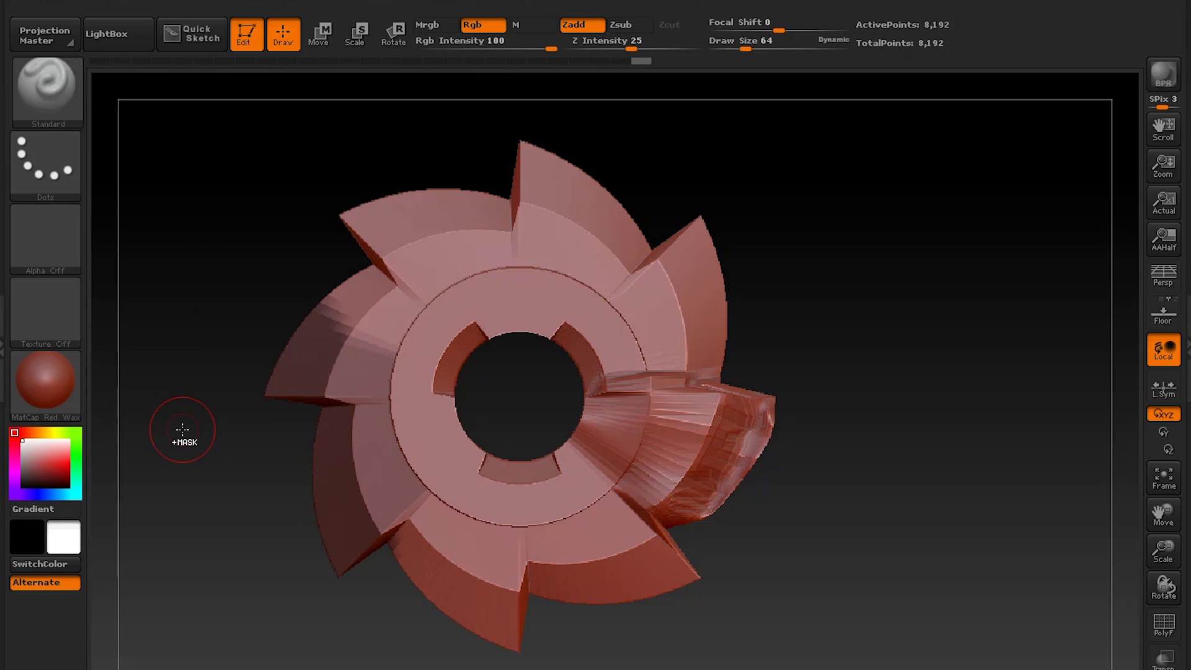
key(ctrl+z)
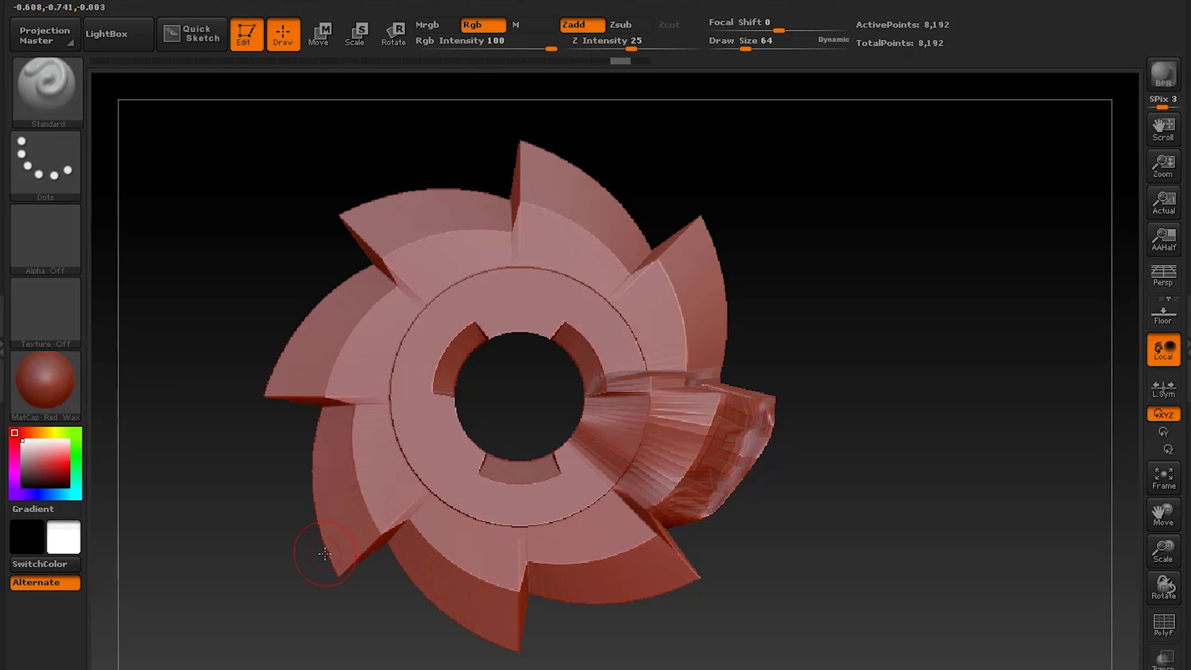
Step: Lasso a mask around the gear's bottom tooth and clear it again
mouse_move(406, 614)
ctrl+mouse_down()
mouse_move(410, 539)
mouse_move(490, 463)
mouse_move(500, 605)
mouse_move(525, 639)
mouse_move(419, 608)
ctrl+mouse_up()
mouse_move(687, 574)
mouse_down()
mouse_move(798, 542)
mouse_move(885, 479)
mouse_move(731, 504)
mouse_move(754, 548)
mouse_move(774, 556)
mouse_move(726, 551)
mouse_up()
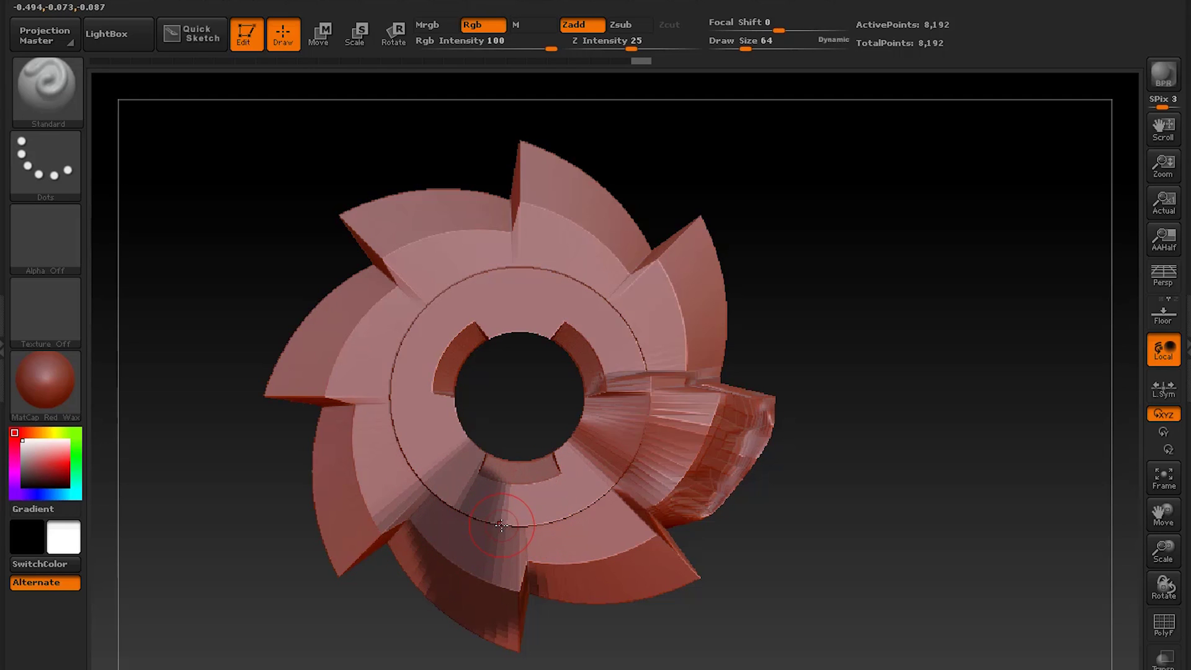
mouse_move(785, 499)
ctrl+mouse_down()
mouse_move(848, 537)
mouse_move(854, 555)
ctrl+mouse_up()
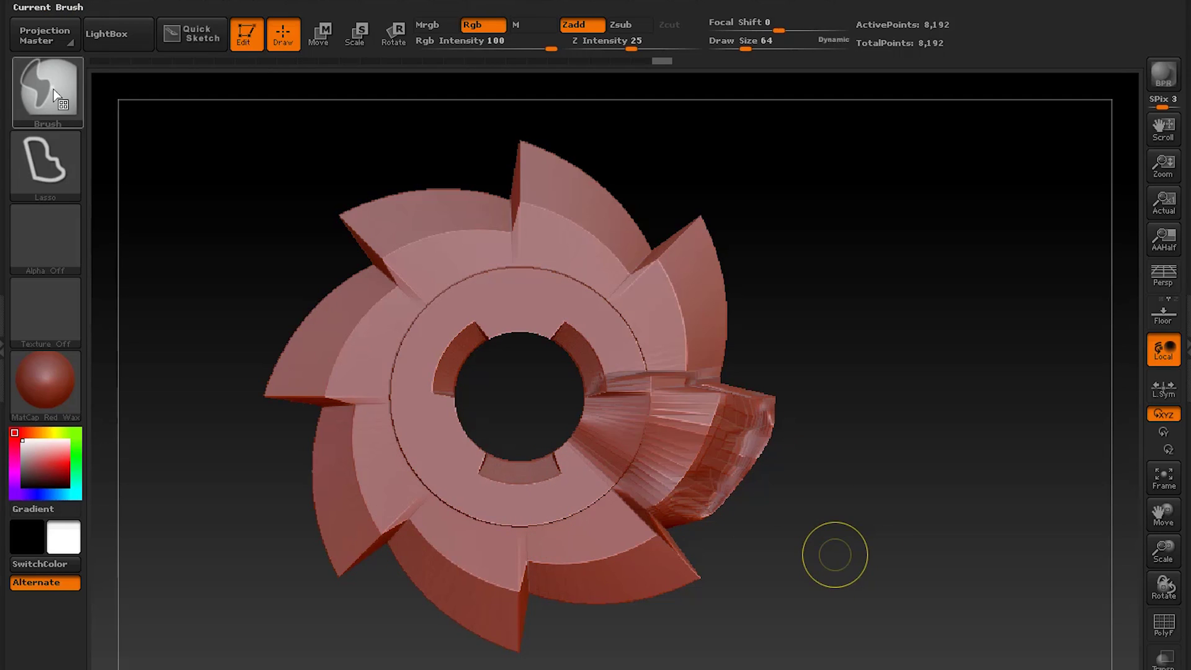
Step: Select the MaskCurve brush and mask the upper half of the gear with a diagonal cut across it
ctrl+click(54, 96)
click(99, 189)
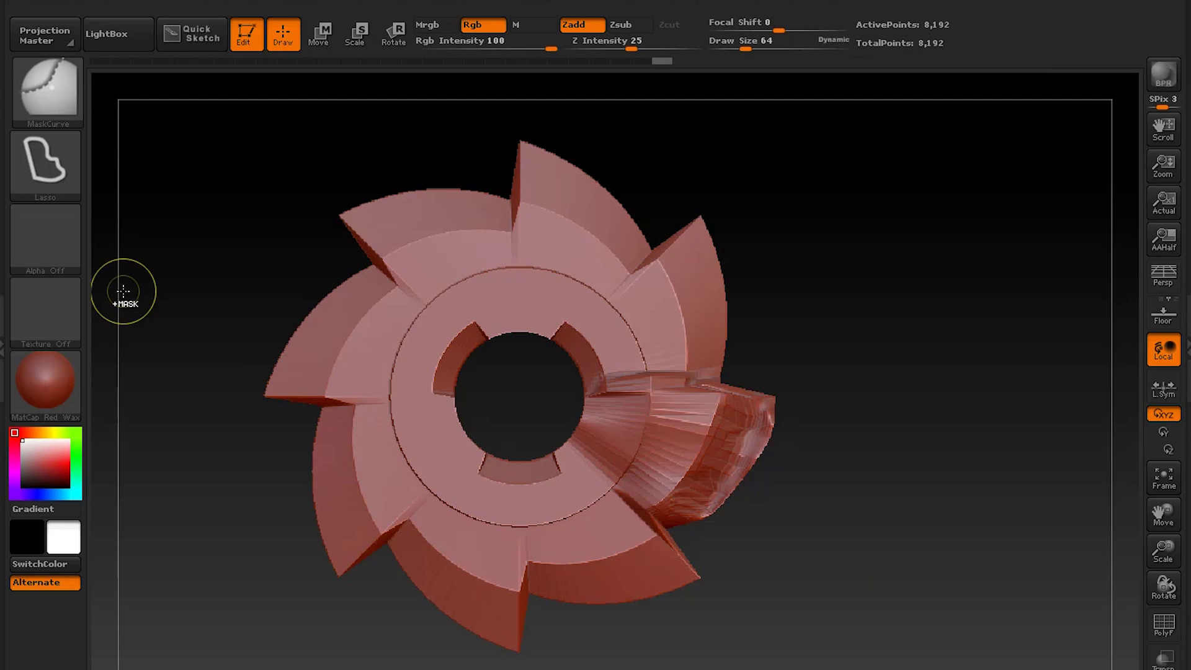
mouse_move(255, 310)
ctrl+mouse_down()
mouse_move(379, 351)
mouse_move(391, 419)
mouse_move(320, 334)
mouse_move(383, 424)
mouse_move(410, 366)
mouse_move(416, 425)
mouse_move(427, 399)
mouse_move(421, 360)
mouse_move(412, 391)
mouse_move(425, 406)
mouse_move(402, 380)
mouse_move(781, 536)
mouse_move(772, 446)
mouse_move(750, 484)
mouse_move(794, 510)
mouse_move(795, 497)
ctrl+mouse_up()
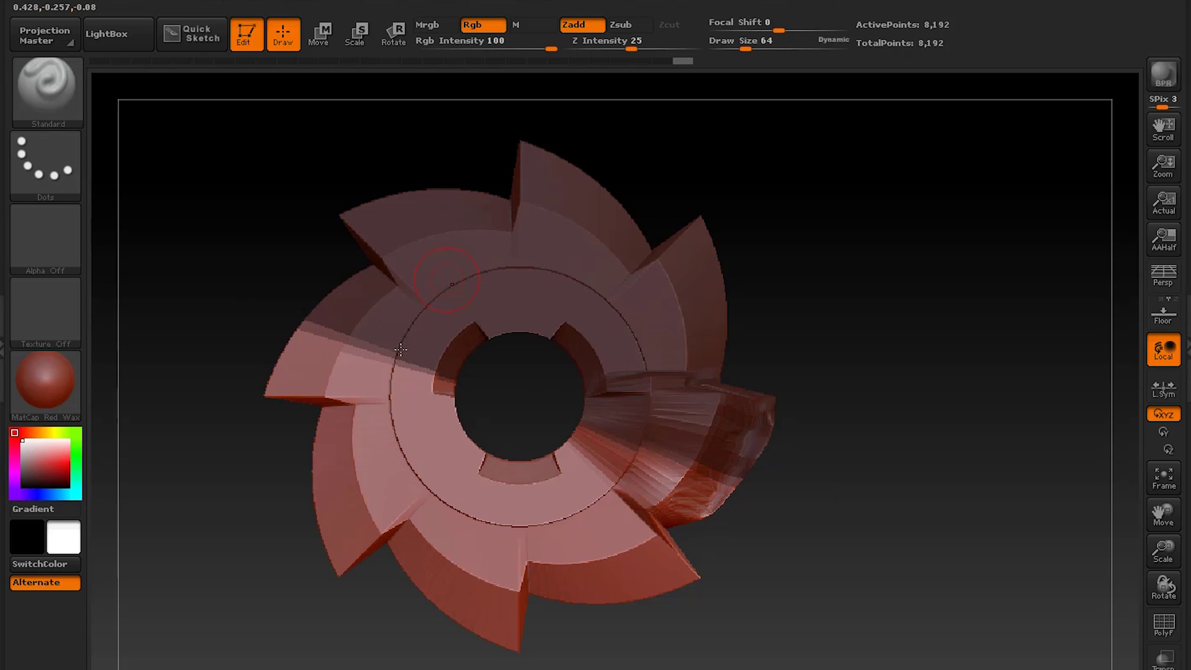
Step: Extend the mask over the gear's left side with two more MaskCurve cuts, and clear the whole mask
mouse_move(215, 480)
ctrl+mouse_down()
mouse_move(340, 470)
mouse_move(457, 411)
ctrl+mouse_up()
ctrl+drag(312, 582, 507, 407)
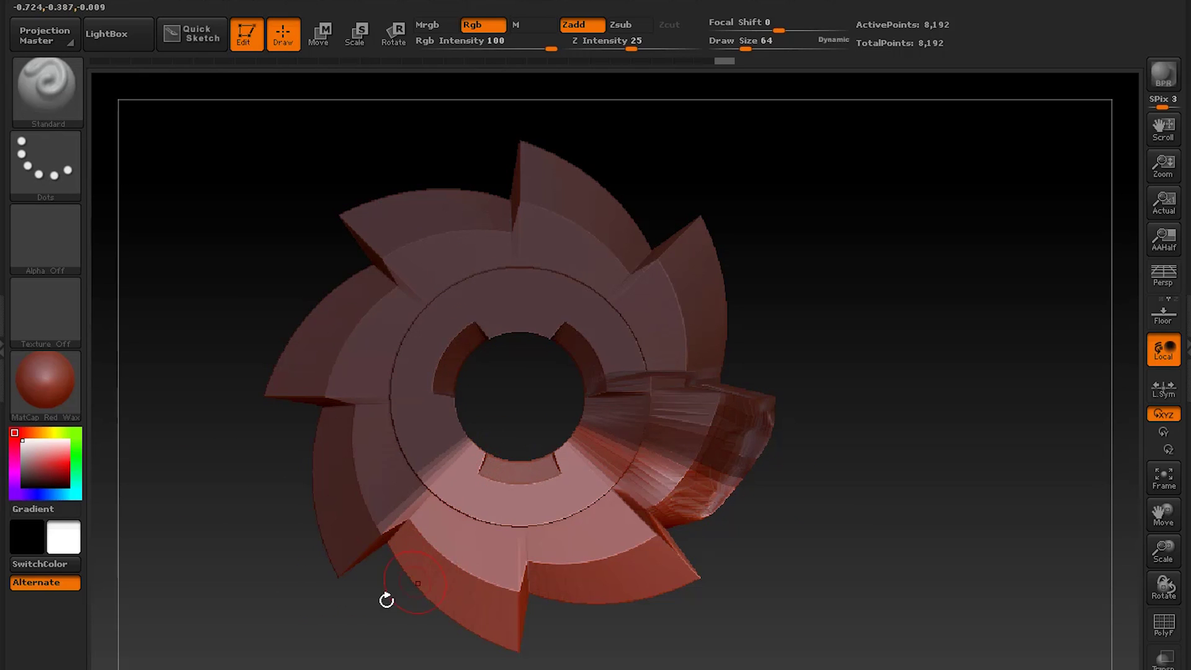
ctrl+drag(152, 536, 234, 577)
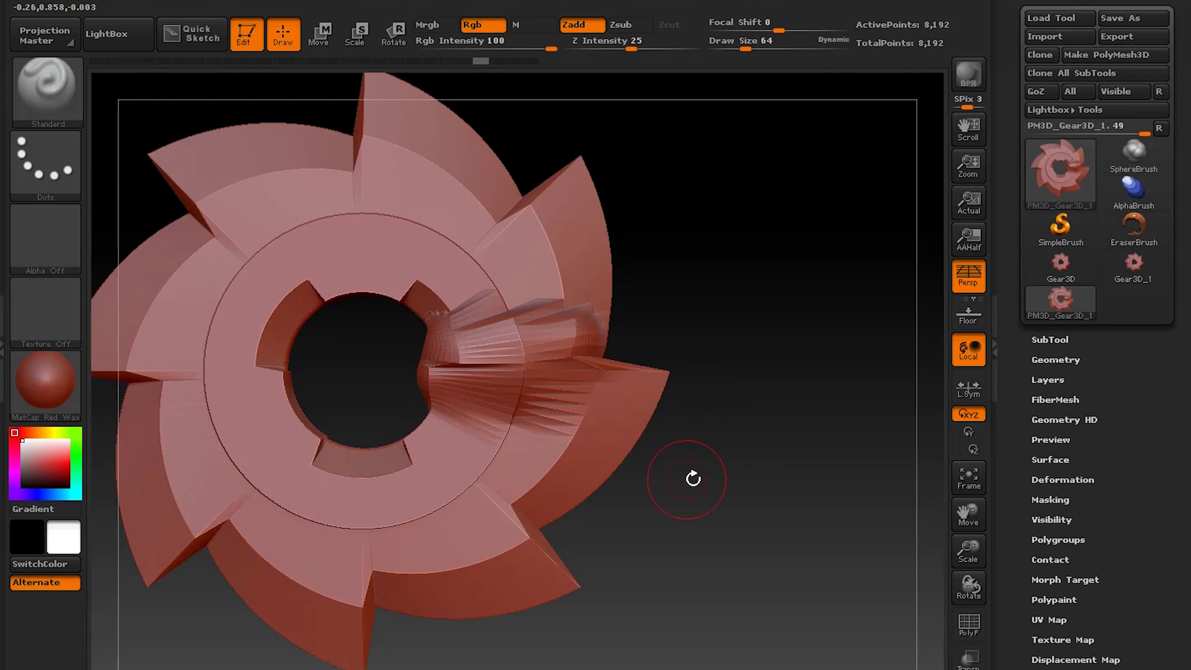
Step: Paint MaskPen strokes across the gear's lower face and up over the distorted tooth on the right
alt+drag(653, 526, 757, 498)
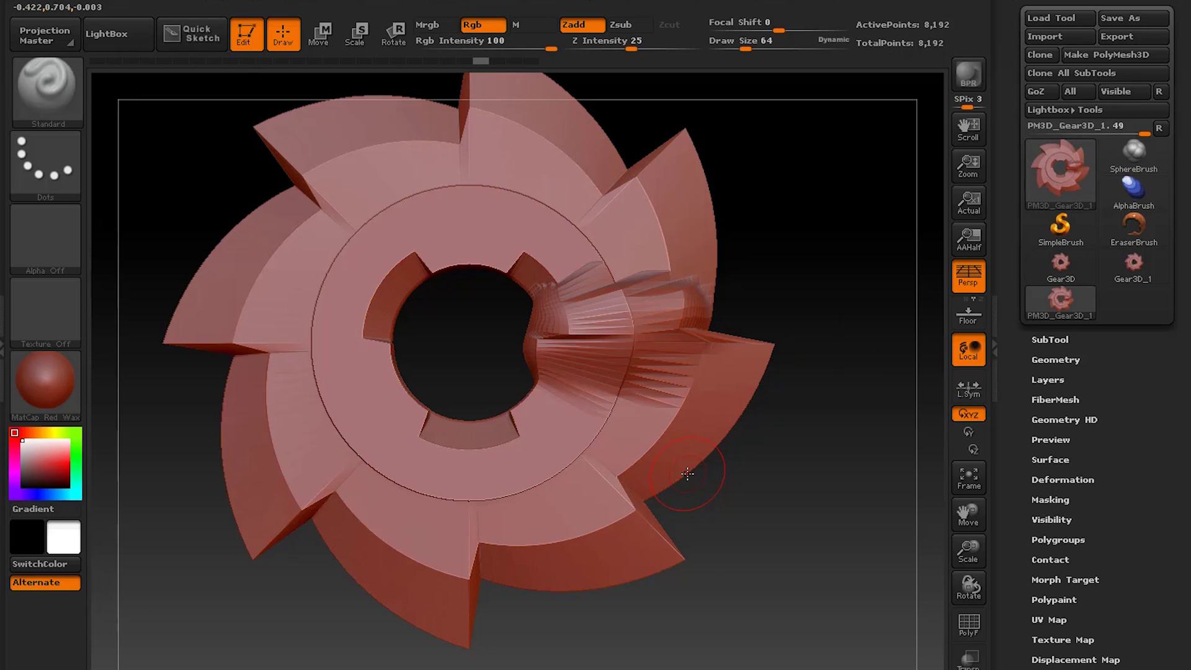
mouse_move(581, 455)
ctrl+mouse_down()
mouse_move(538, 488)
mouse_move(649, 431)
mouse_move(498, 497)
ctrl+mouse_up()
ctrl+shift+drag(767, 472, 822, 585)
mouse_move(564, 479)
ctrl+mouse_down()
mouse_move(673, 384)
mouse_move(545, 424)
mouse_move(521, 506)
mouse_move(564, 372)
ctrl+mouse_up()
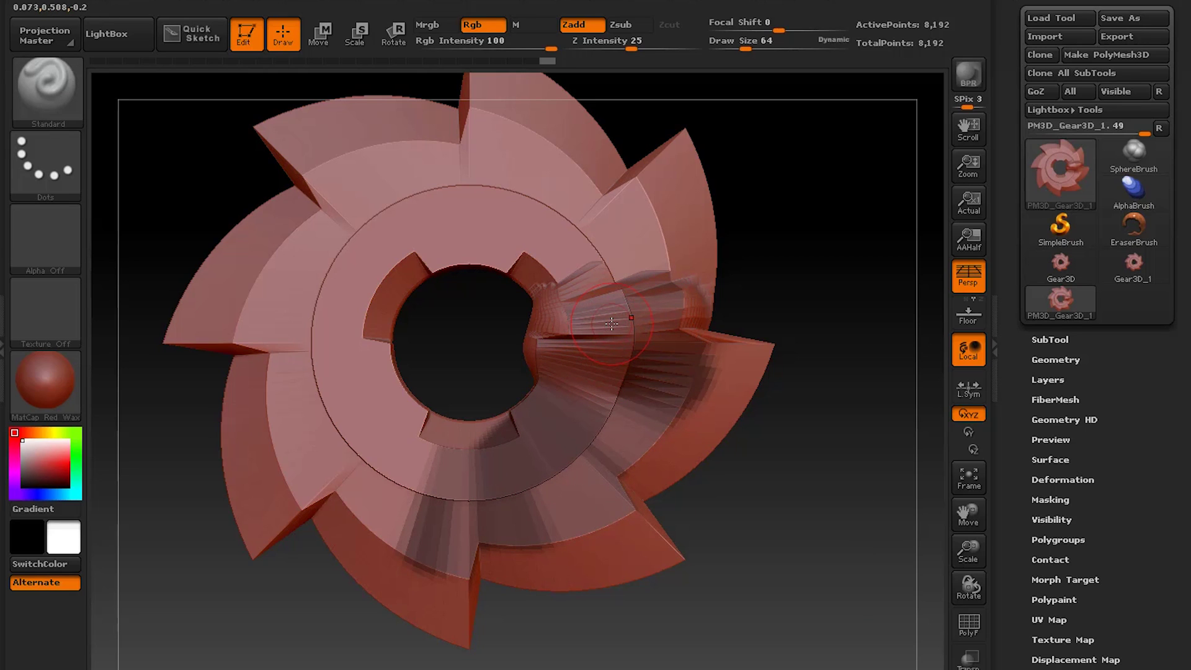
Step: Erase the painted mask from the distorted right tooth, and clear the remaining mask from the gear
key(ctrl)
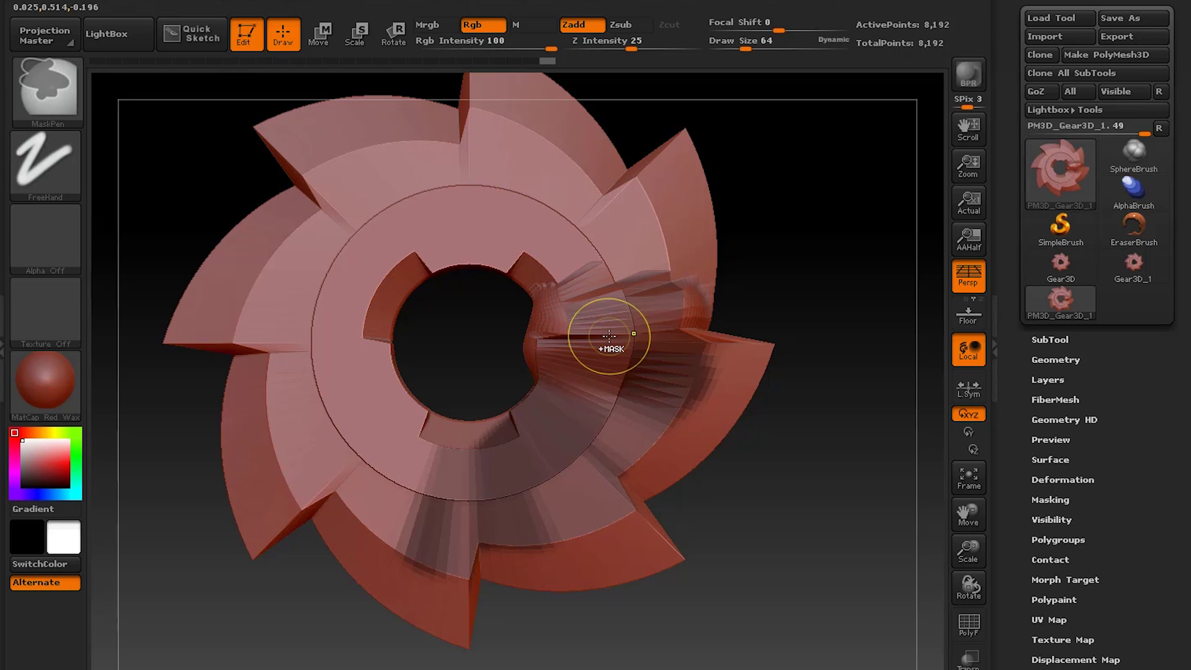
mouse_move(611, 287)
ctrl+alt+mouse_down()
mouse_move(639, 286)
mouse_move(625, 317)
mouse_move(585, 313)
ctrl+alt+mouse_up()
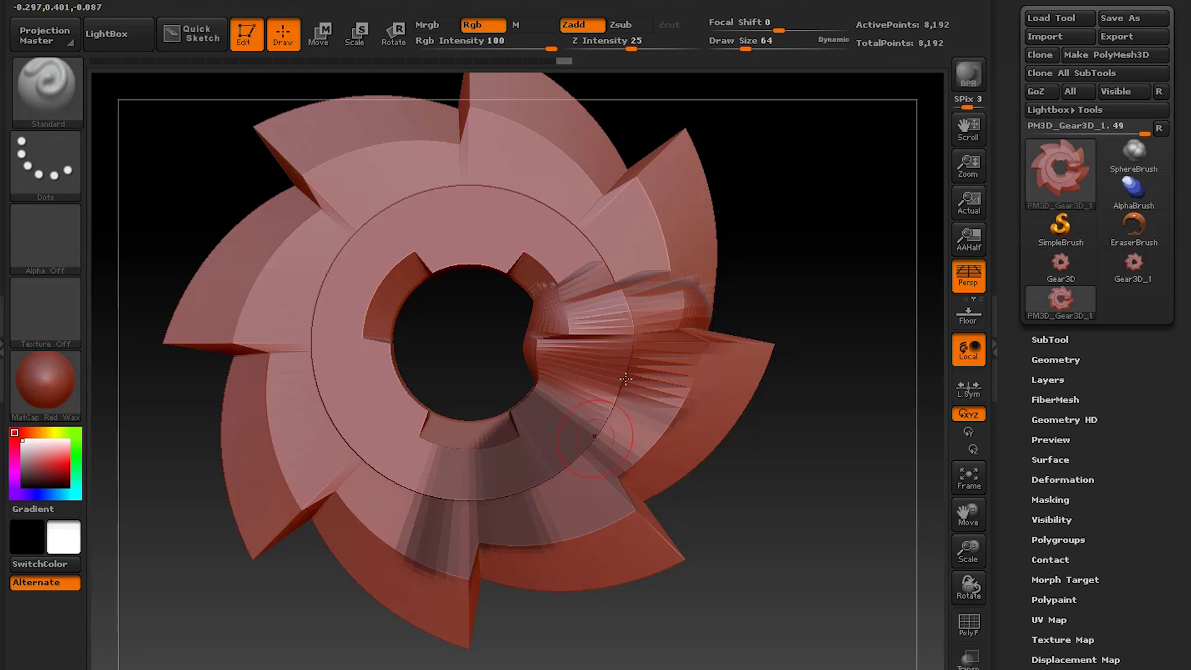
ctrl+drag(811, 551, 744, 630)
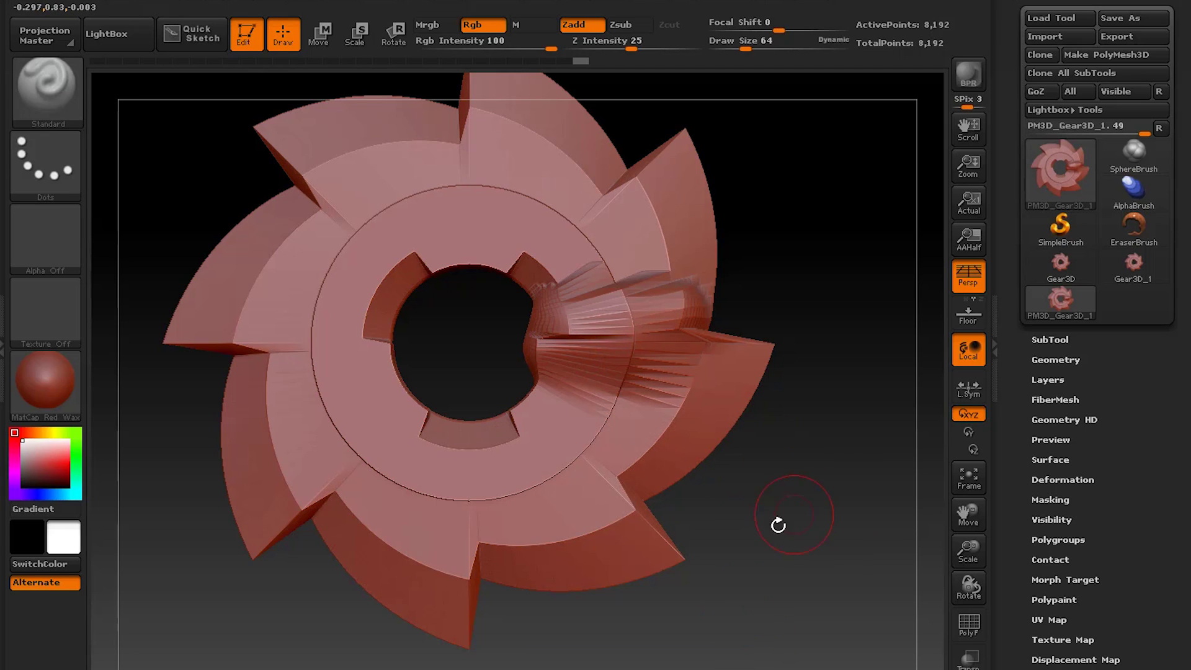
Step: Paint a MaskPen mask over the gear's lower-right teeth and distorted area, and clear the mask
mouse_move(778, 525)
mouse_down()
mouse_move(764, 434)
mouse_move(779, 579)
mouse_move(795, 534)
mouse_move(763, 428)
mouse_move(875, 512)
mouse_up()
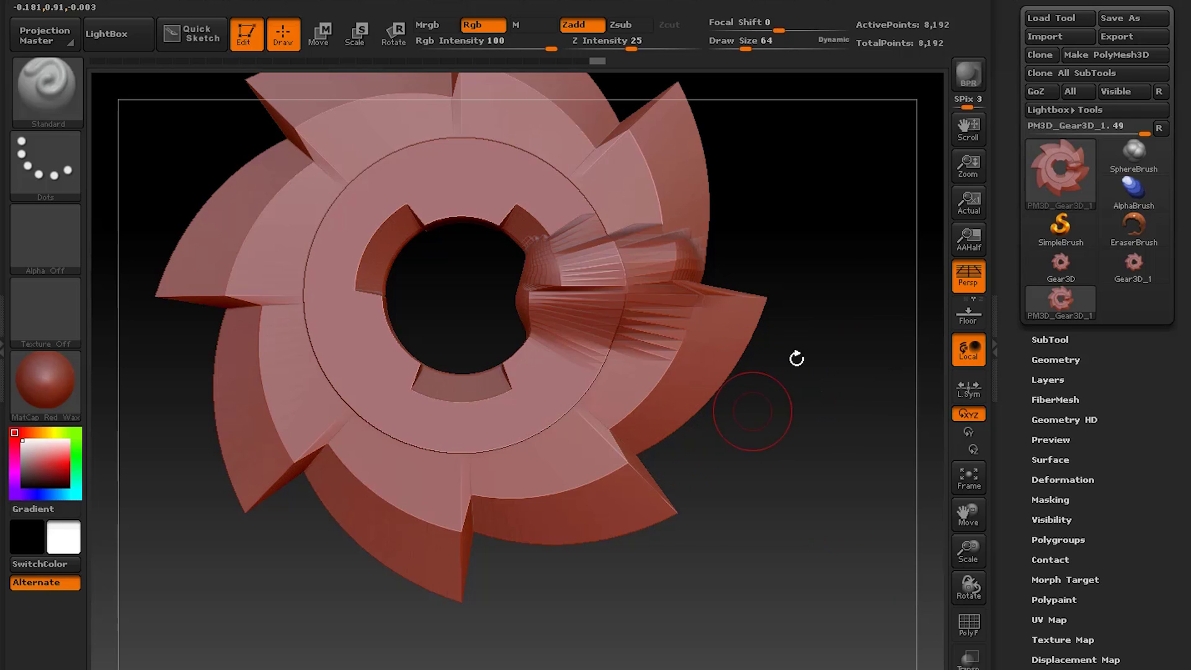
ctrl+drag(819, 240, 621, 452)
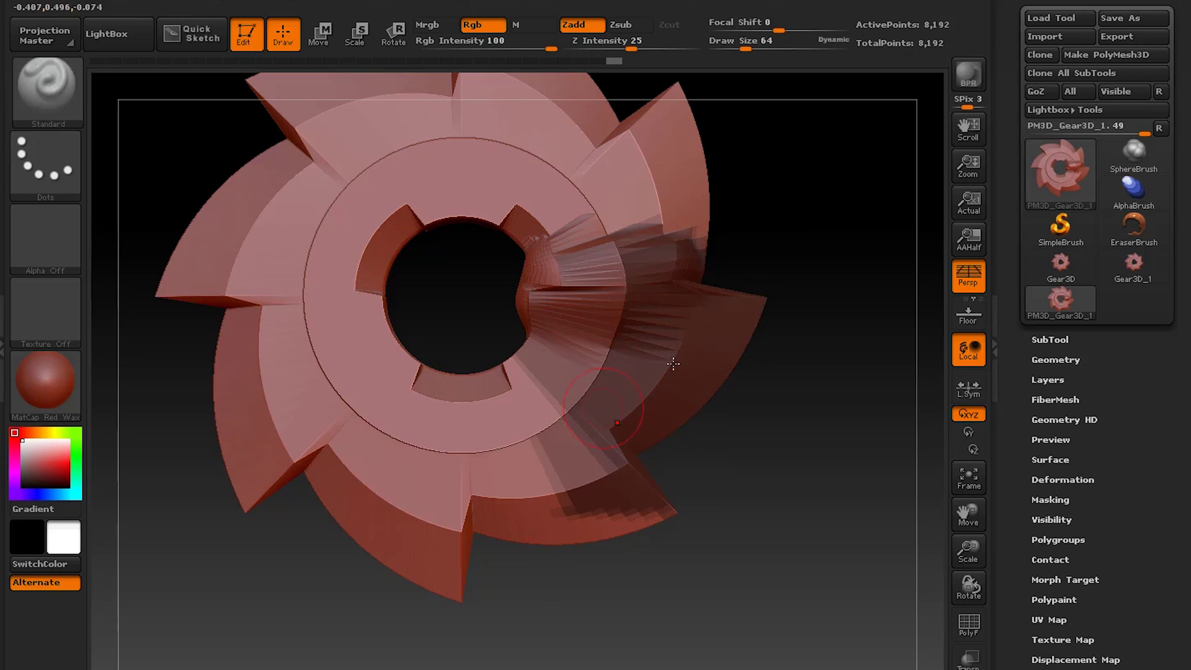
ctrl+click(767, 531)
ctrl+click(765, 529)
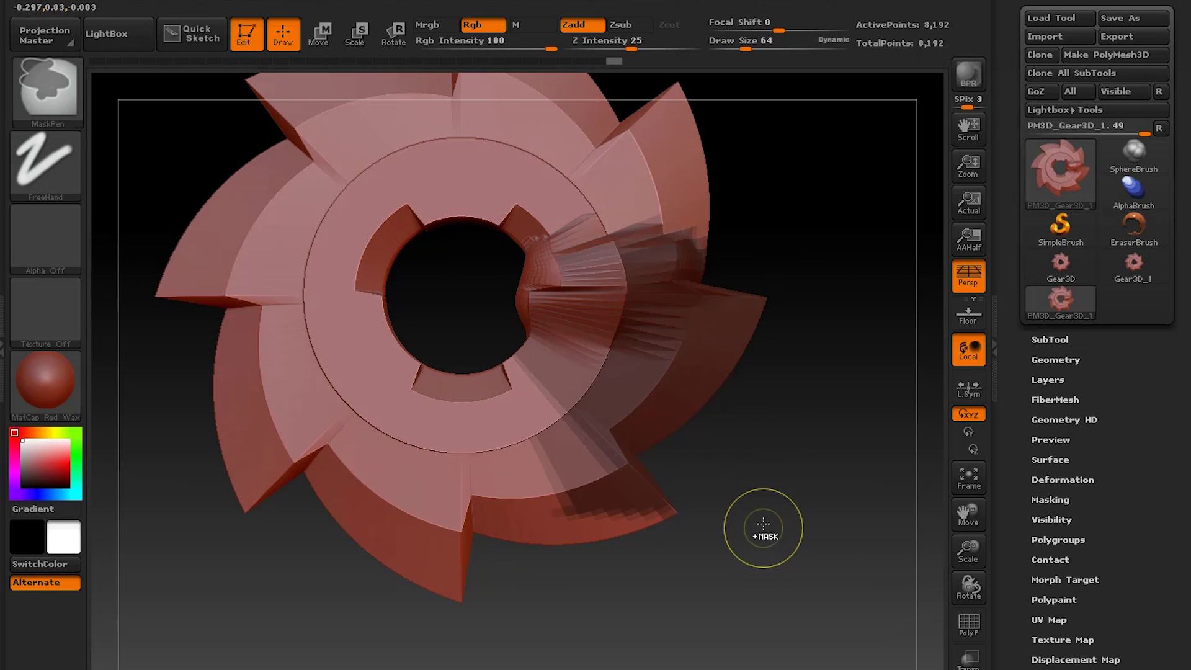
ctrl+drag(748, 400, 798, 577)
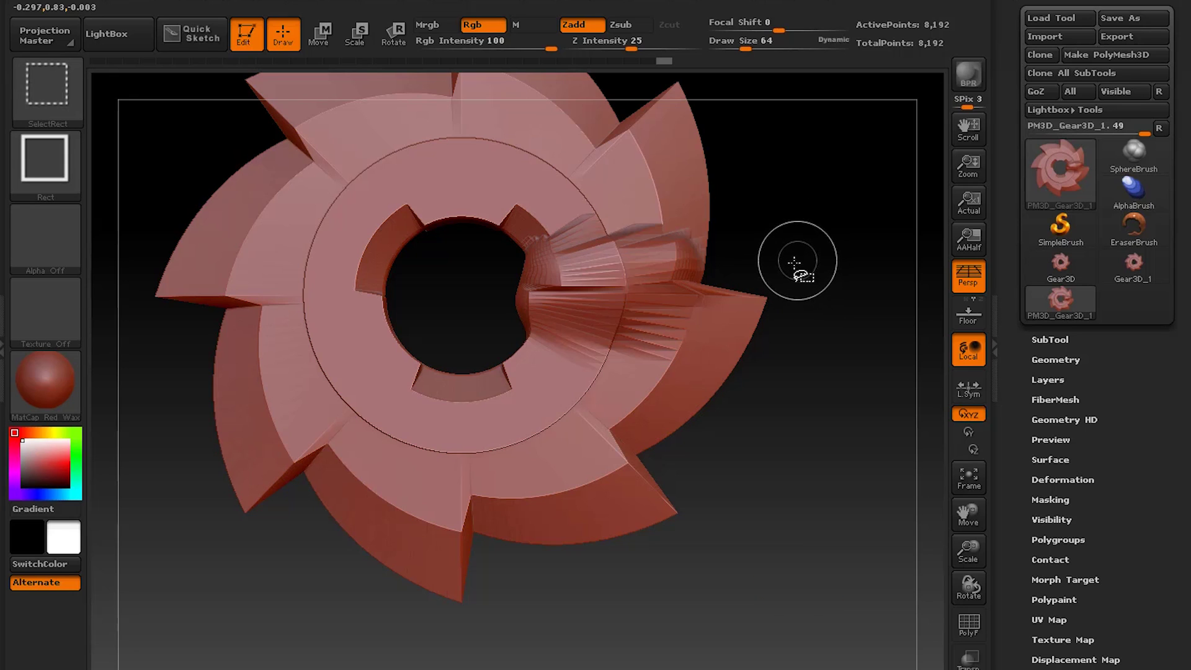
Step: Isolate the gear's lower half with a SelectRect selection and sculpt the distorted right section with the Standard brush
mouse_move(827, 262)
ctrl+shift+mouse_down()
mouse_move(537, 421)
mouse_move(462, 572)
mouse_move(349, 619)
mouse_move(343, 636)
mouse_move(162, 634)
mouse_move(131, 651)
mouse_move(147, 628)
ctrl+shift+mouse_up()
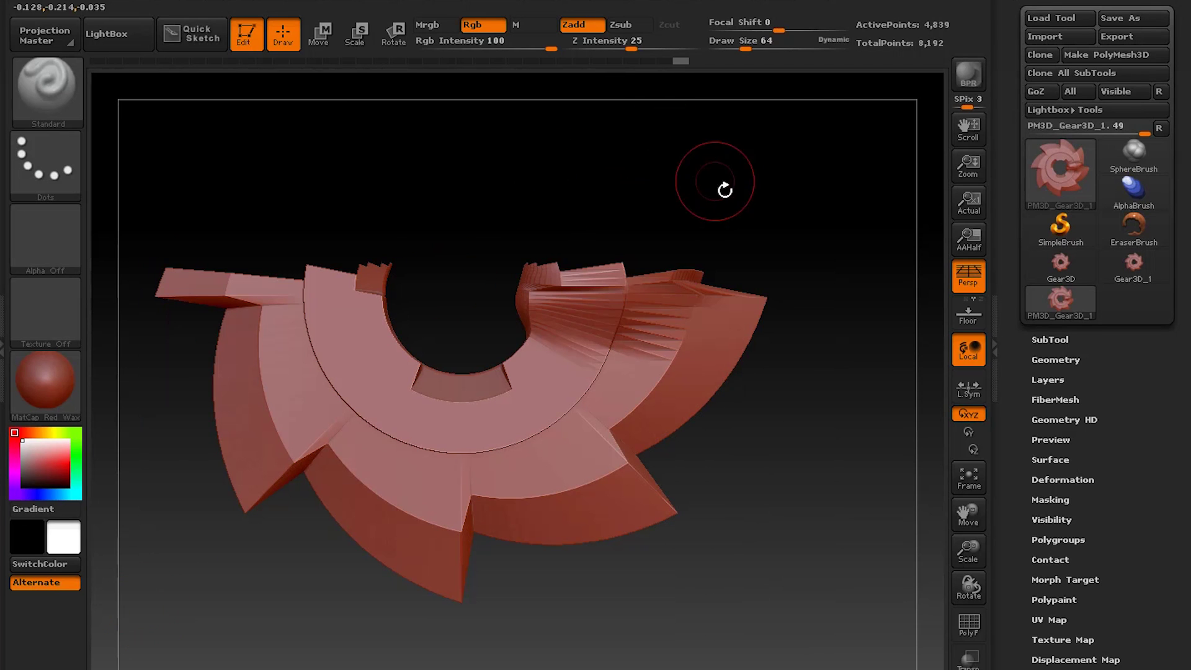
drag(803, 407, 648, 214)
drag(630, 355, 693, 242)
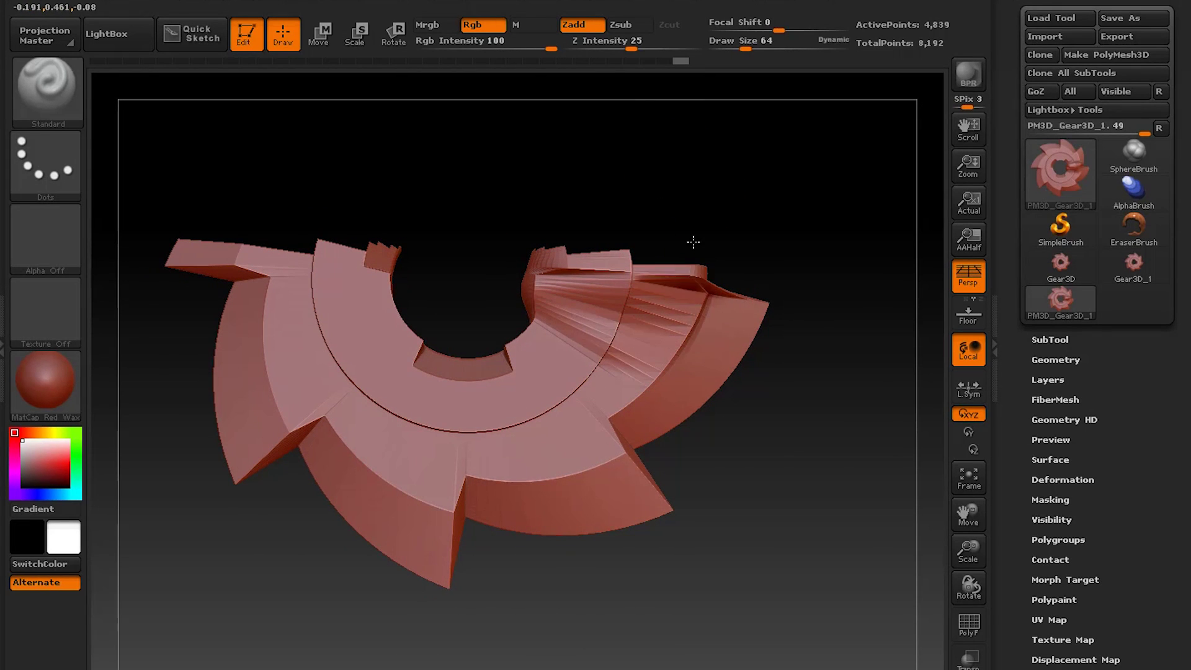
mouse_move(661, 340)
mouse_down()
mouse_move(682, 284)
mouse_move(657, 232)
mouse_move(636, 316)
mouse_move(648, 343)
mouse_up()
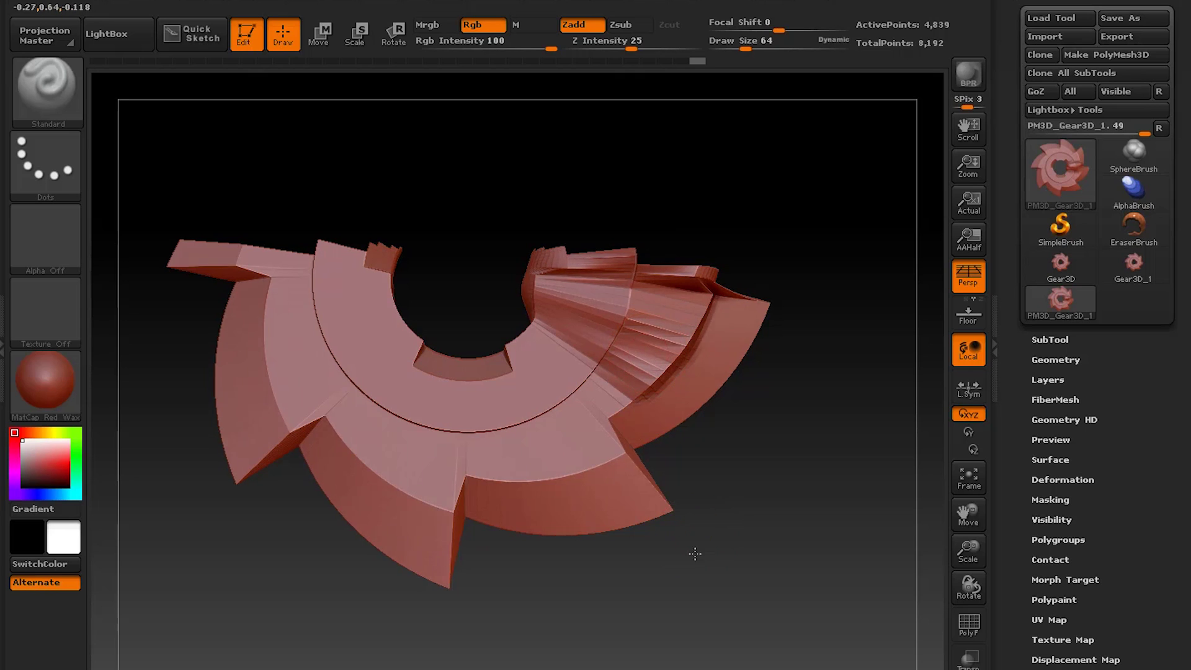
drag(693, 553, 695, 544)
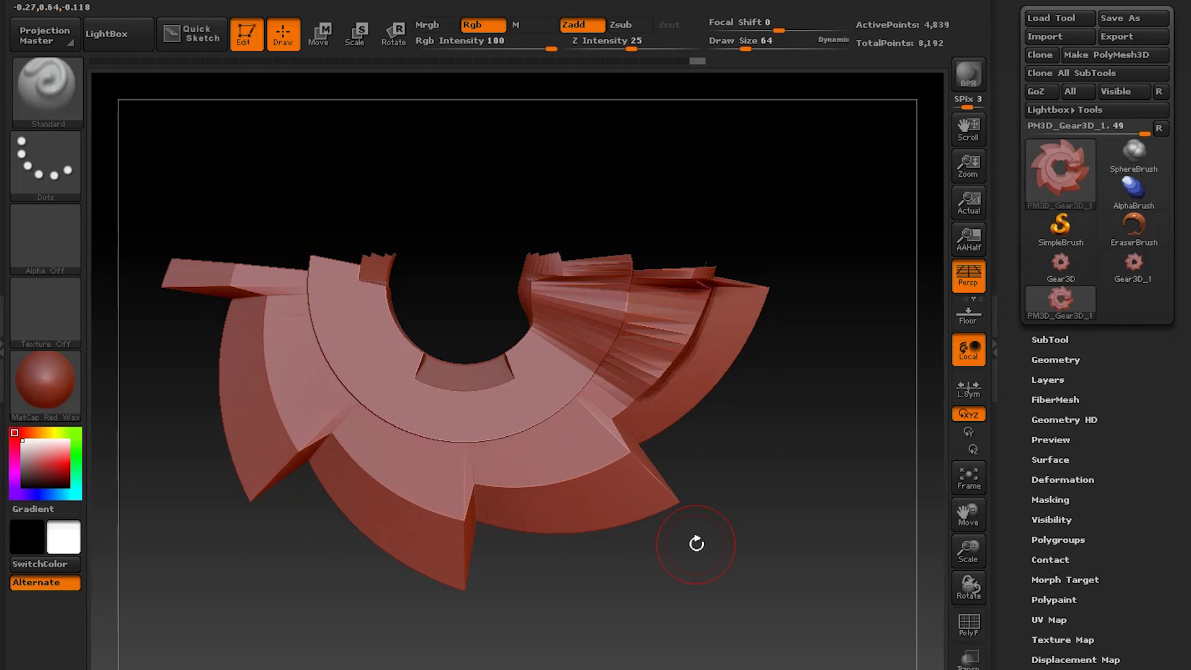
Step: Invert the visibility to show only the gear's upper part, and unhide the whole mesh
key(ctrl)
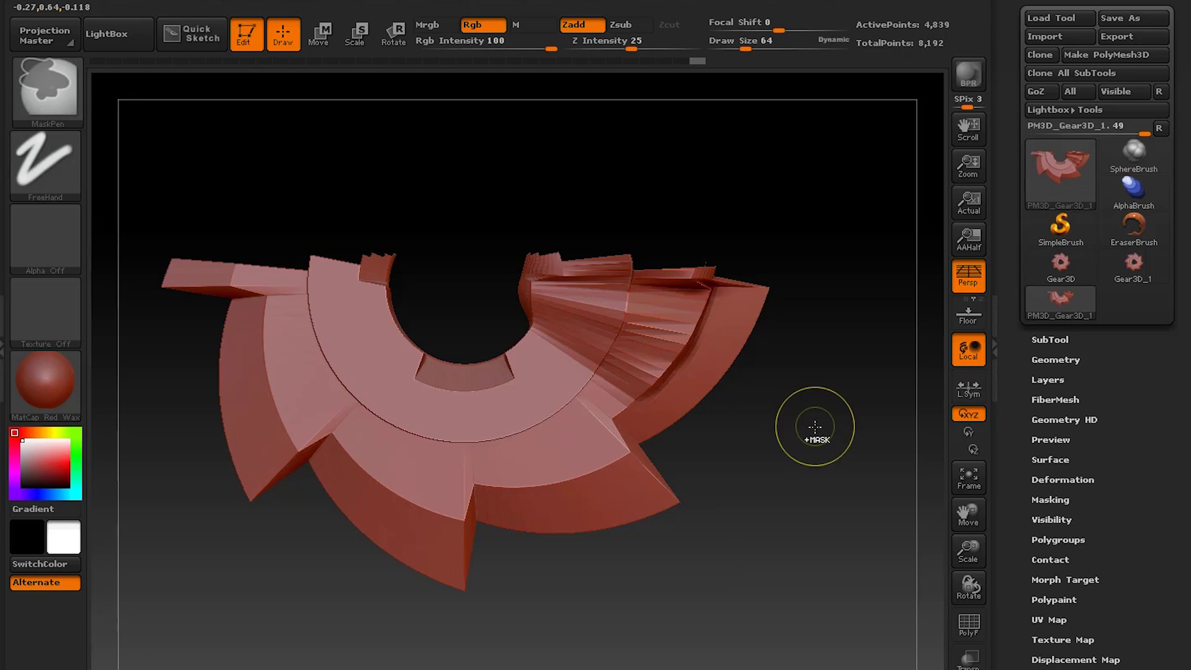
key(ctrl+shift)
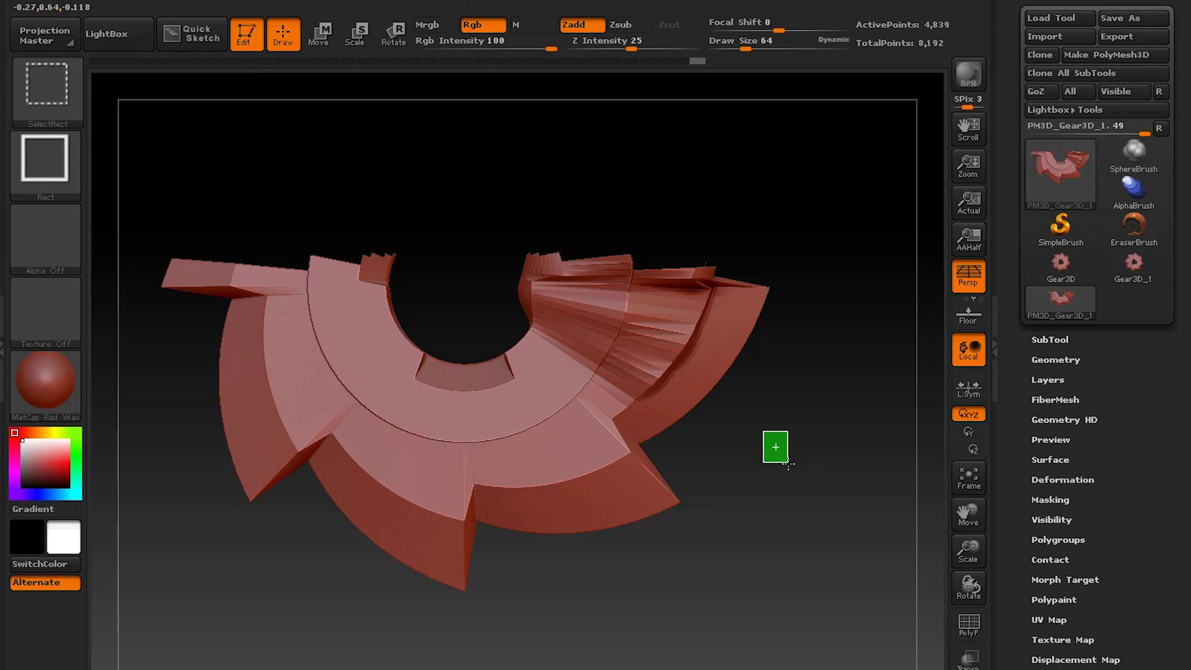
mouse_move(798, 466)
ctrl+shift+mouse_down()
mouse_move(793, 448)
mouse_move(735, 502)
mouse_move(771, 529)
mouse_move(771, 510)
ctrl+shift+mouse_up()
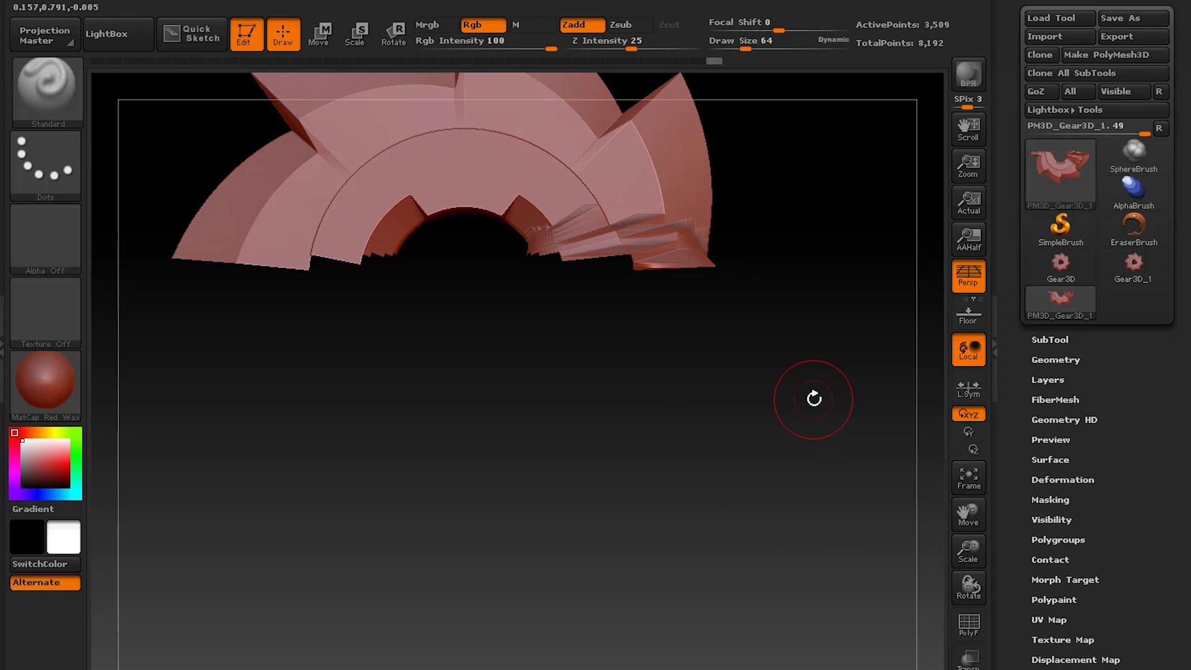
key(ctrl)
key(ctrl+shift)
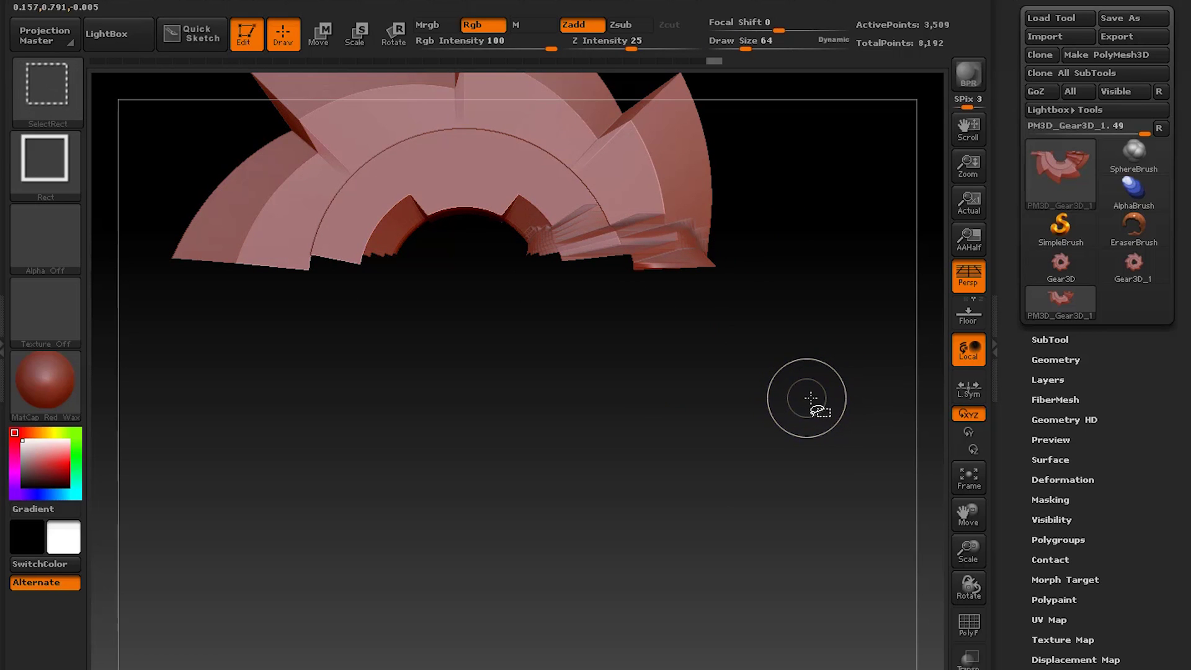
ctrl+shift+click(819, 434)
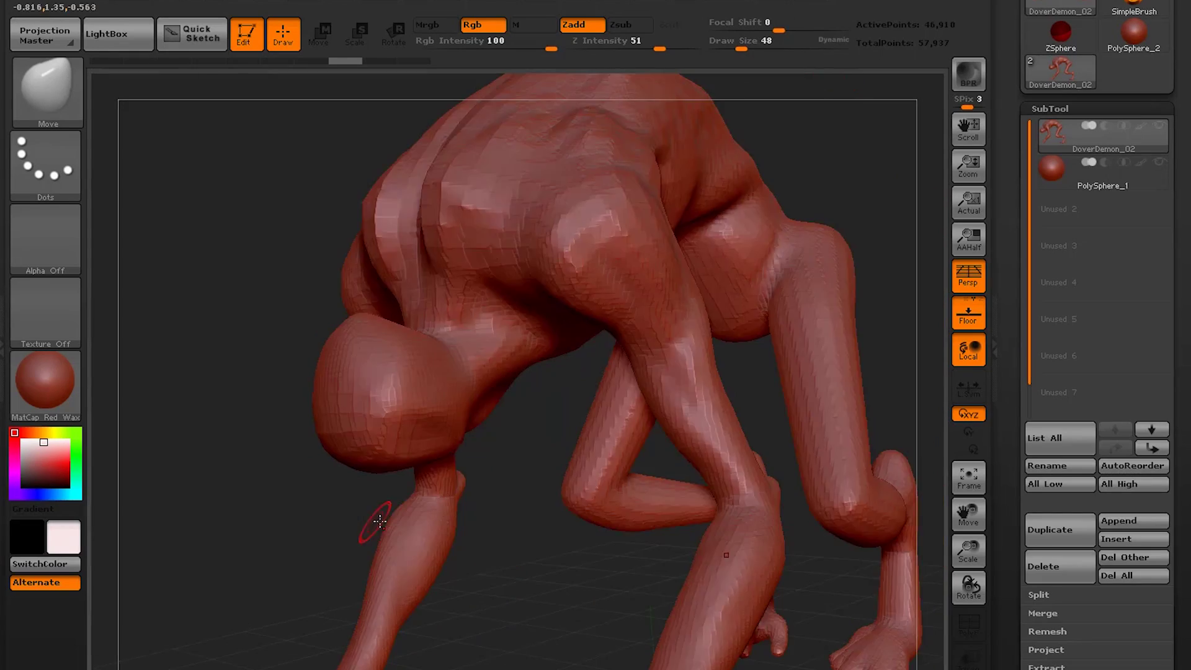
Step: Try a circular cut through the front of the creature's head with the TrimCircle brush
mouse_move(714, 384)
mouse_down()
mouse_move(737, 399)
mouse_move(726, 353)
mouse_move(424, 374)
mouse_move(495, 325)
mouse_move(705, 308)
mouse_move(752, 426)
mouse_move(643, 284)
mouse_move(606, 470)
mouse_move(434, 472)
mouse_up()
ctrl+drag(289, 423, 399, 557)
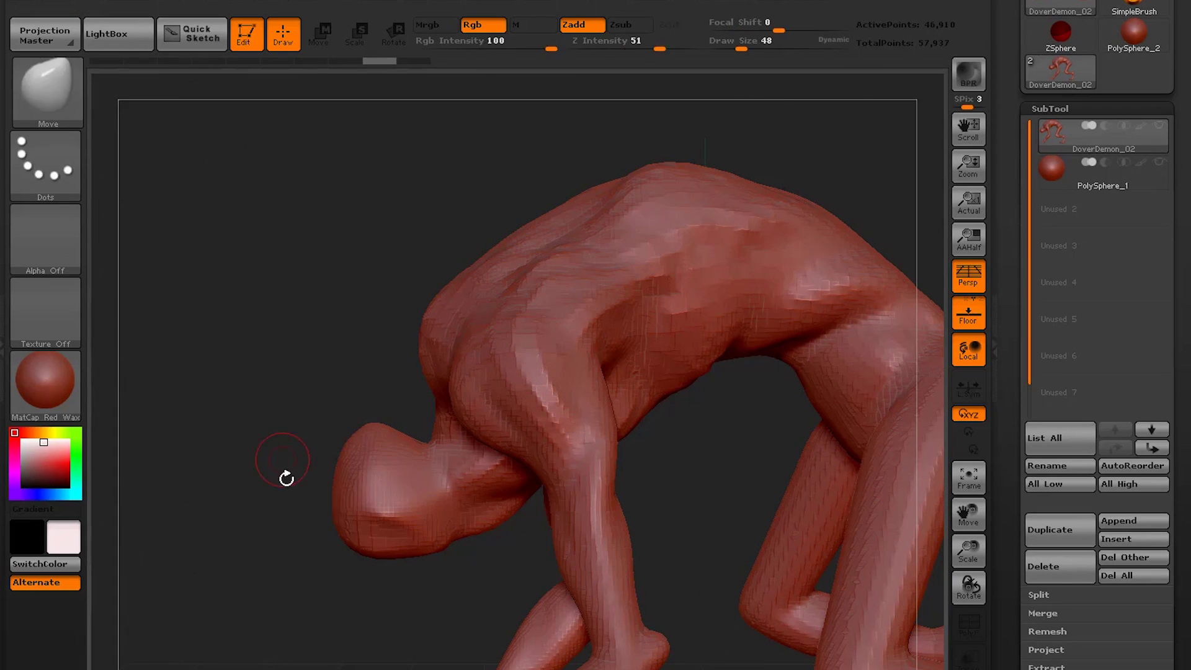
mouse_move(276, 391)
ctrl+mouse_down()
mouse_move(478, 574)
mouse_move(396, 519)
mouse_move(455, 476)
mouse_move(361, 455)
mouse_move(347, 434)
ctrl+mouse_up()
ctrl+click(426, 590)
key(f)
click(47, 90)
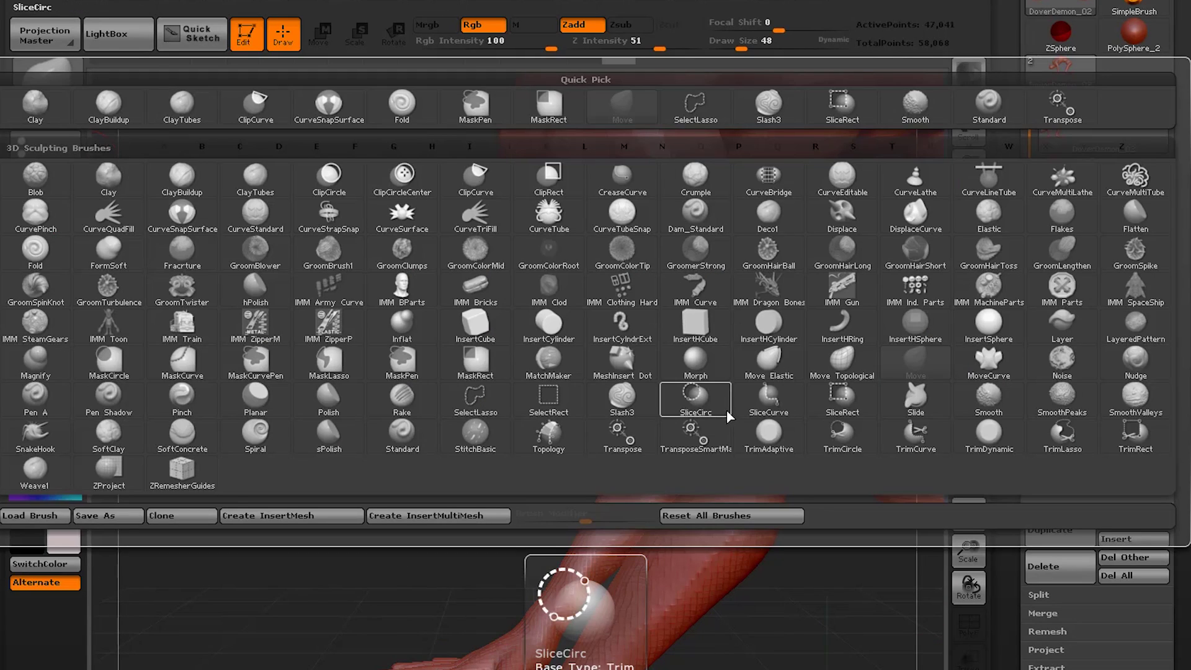
click(837, 437)
click(780, 467)
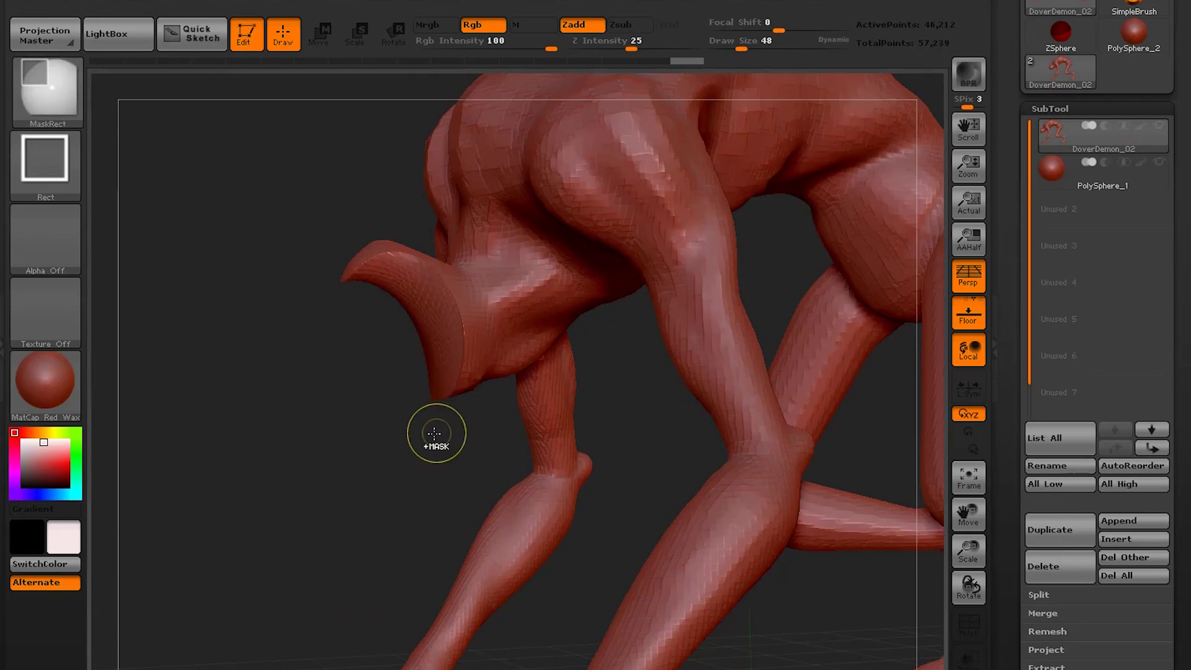
click(47, 90)
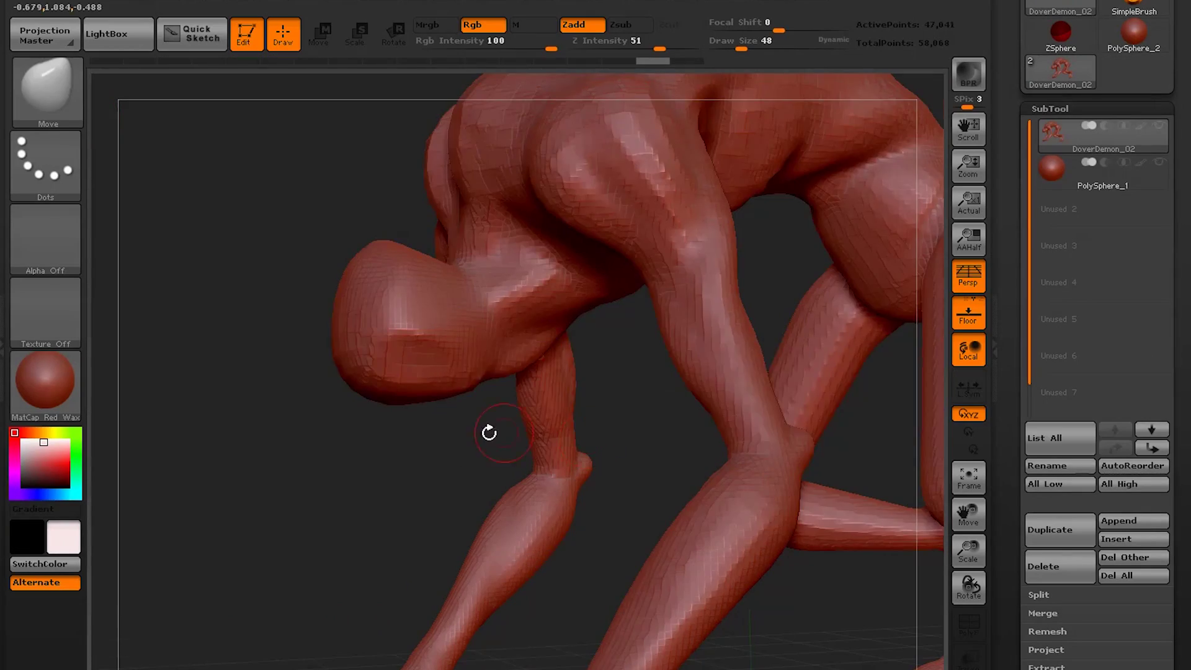
Step: Choose MaskRect as the masking brush and SelectLasso as the selection brush
click(47, 90)
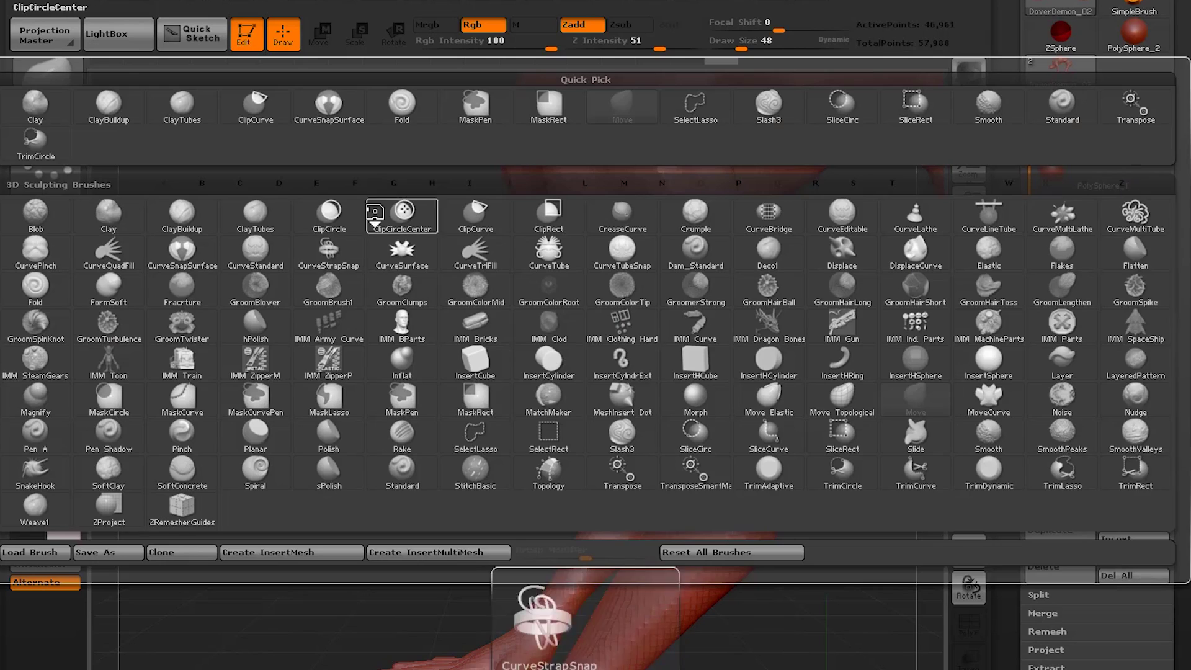
click(551, 122)
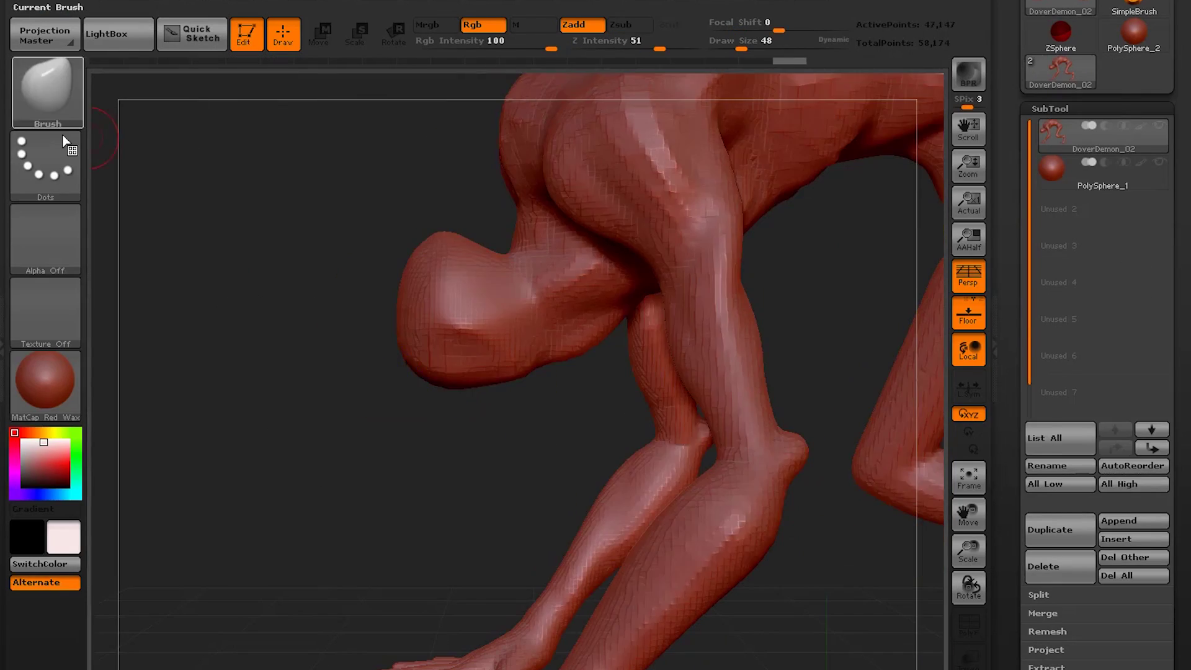
click(47, 90)
click(698, 108)
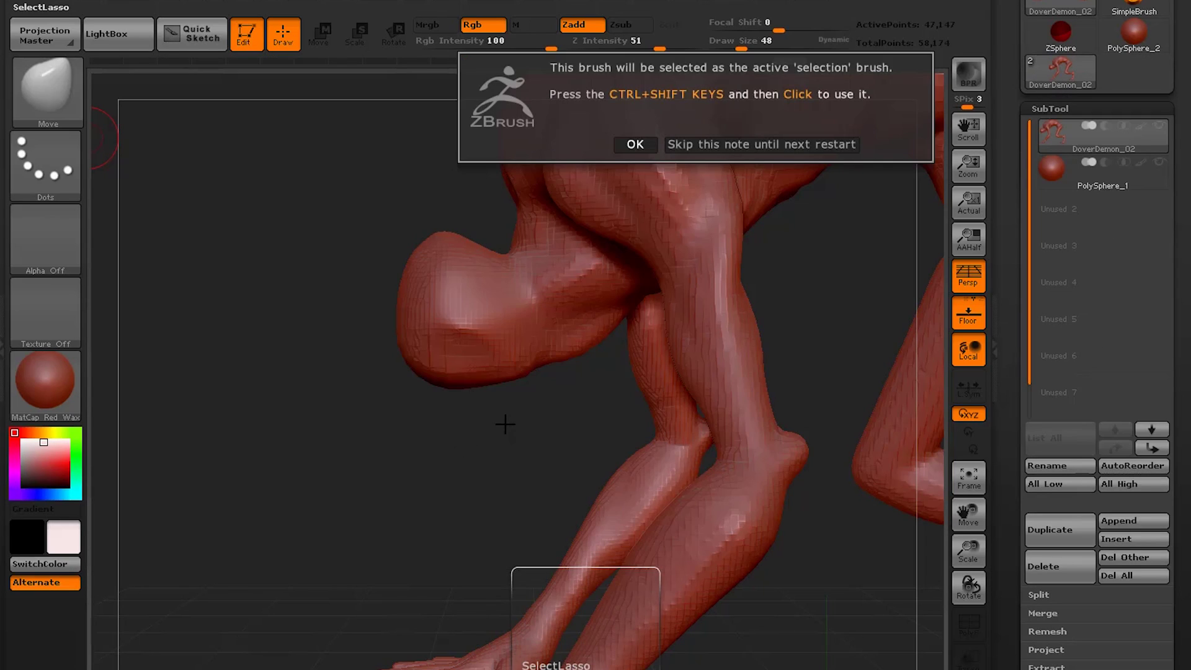
Step: Isolate the creature's head with a lasso selection, hiding the rest of the body
mouse_move(529, 414)
ctrl+shift+mouse_down()
mouse_move(382, 262)
mouse_move(551, 397)
mouse_move(455, 478)
mouse_move(603, 346)
mouse_move(602, 363)
mouse_move(484, 393)
mouse_move(378, 516)
mouse_move(631, 484)
mouse_move(517, 486)
mouse_move(407, 397)
ctrl+shift+mouse_up()
ctrl+shift+click(494, 452)
ctrl+shift+click(552, 422)
mouse_move(424, 447)
alt+mouse_down()
mouse_move(479, 513)
mouse_move(558, 481)
alt+mouse_up()
mouse_move(586, 463)
ctrl+shift+mouse_down()
mouse_move(358, 549)
mouse_move(594, 433)
mouse_move(589, 452)
ctrl+shift+mouse_up()
mouse_move(621, 475)
shift+mouse_down()
mouse_move(564, 463)
mouse_move(377, 337)
shift+mouse_up()
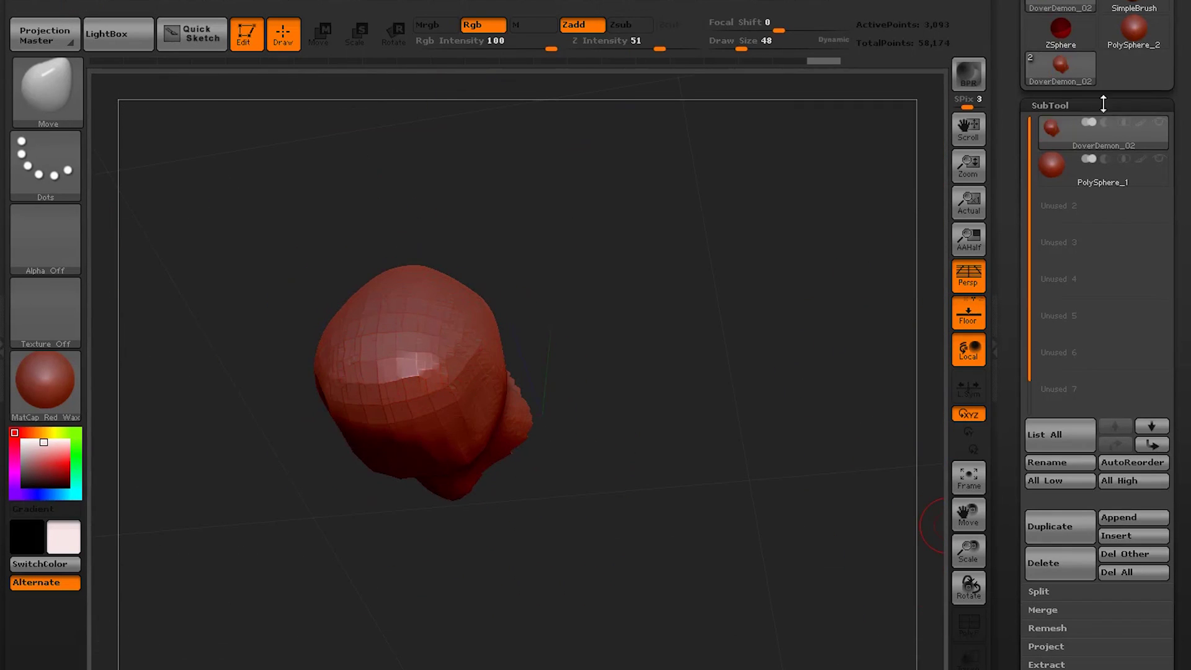
Step: Show the geometry settings in place of the subtools, and set the Move brush to Draw Size 68 and Focal Shift -14
click(1079, 110)
click(1055, 125)
mouse_move(596, 348)
mouse_down()
mouse_move(389, 352)
mouse_move(423, 355)
mouse_move(412, 380)
mouse_move(427, 378)
mouse_up()
key(s)
key(o)
key(s)
Step: Push the front of the head inward with Move brush strokes, forming a deep hollow and crease across the face
drag(402, 367, 380, 355)
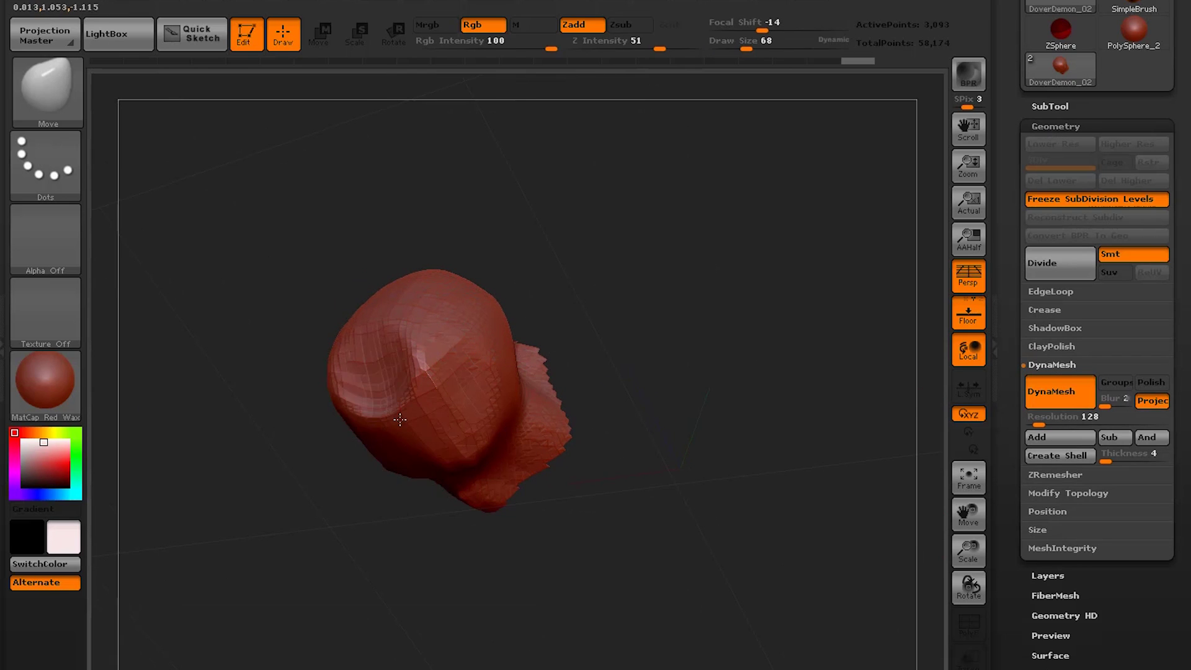
mouse_move(405, 400)
mouse_down()
mouse_move(384, 340)
mouse_move(373, 365)
mouse_up()
drag(397, 372, 383, 385)
drag(594, 424, 584, 354)
drag(435, 462, 406, 400)
drag(577, 372, 586, 434)
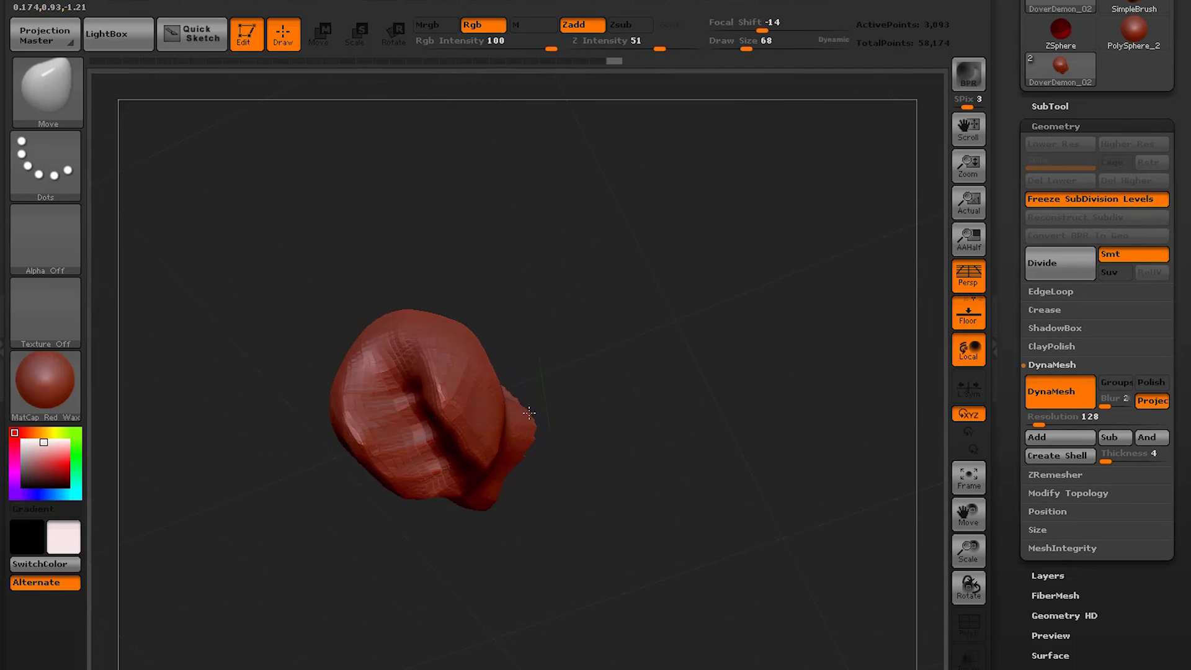
Step: Refine the head's side crease, lower front edge and forehead with short Move brush strokes
drag(456, 422, 448, 406)
drag(534, 357, 608, 348)
drag(347, 496, 345, 478)
drag(577, 379, 503, 394)
drag(347, 490, 351, 468)
drag(456, 428, 441, 415)
drag(348, 497, 354, 481)
drag(496, 385, 577, 310)
drag(373, 329, 384, 343)
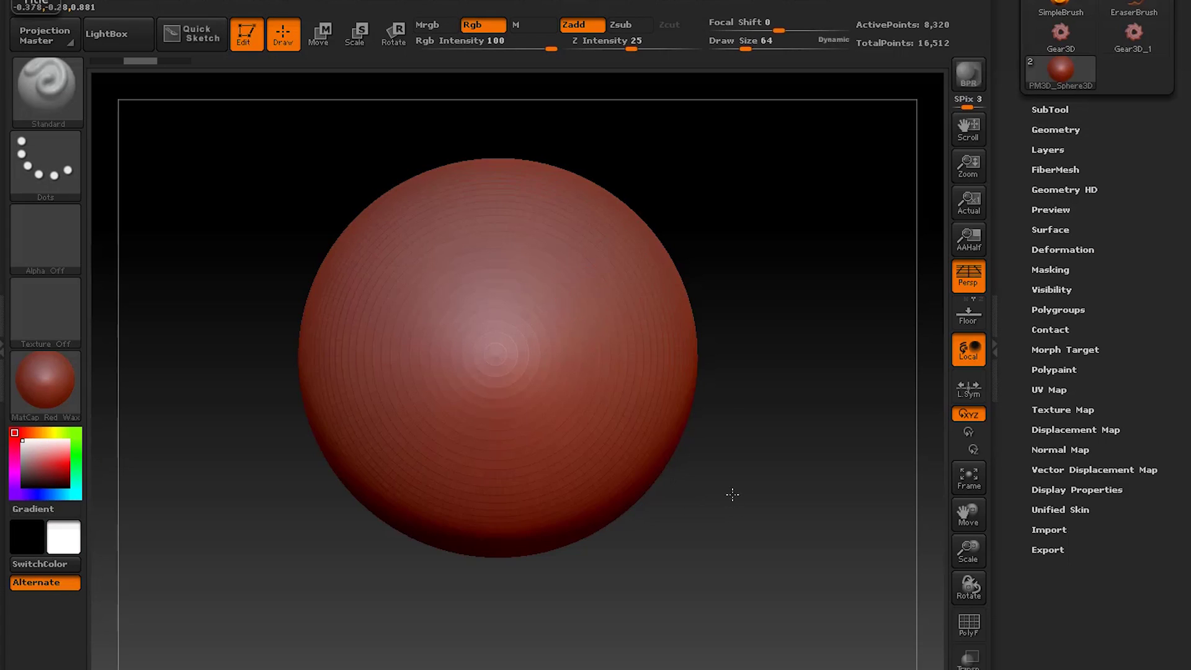
Step: Open the quick menu over the sphere and examine its tool and brush palettes
drag(733, 494, 699, 486)
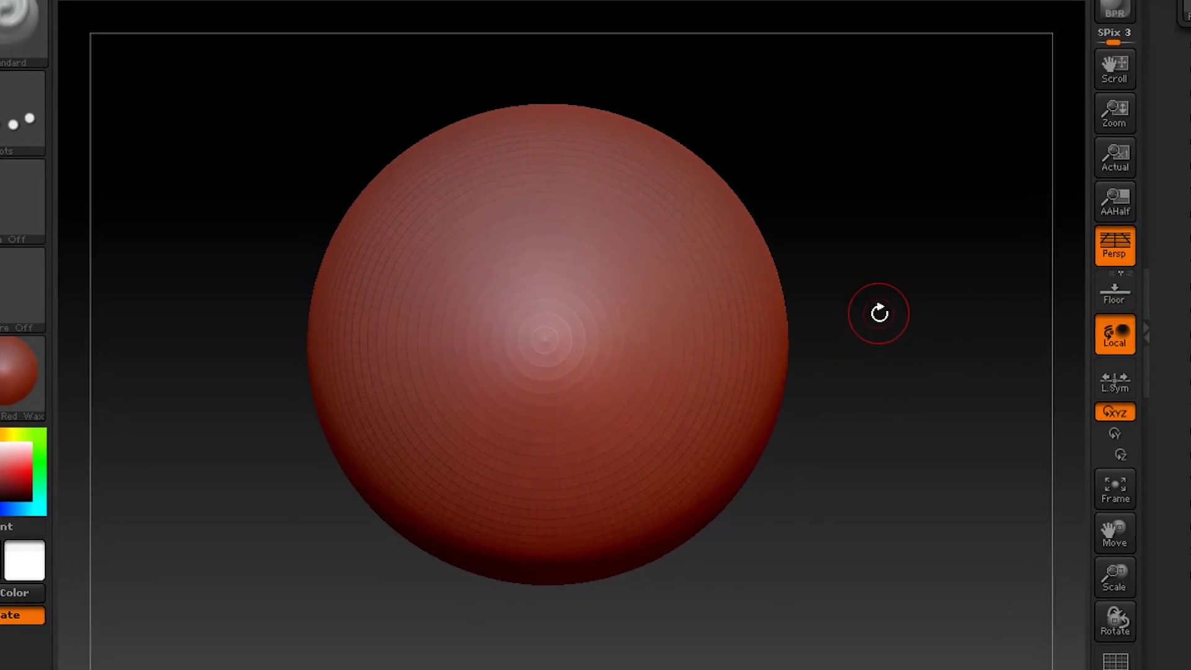
key(space)
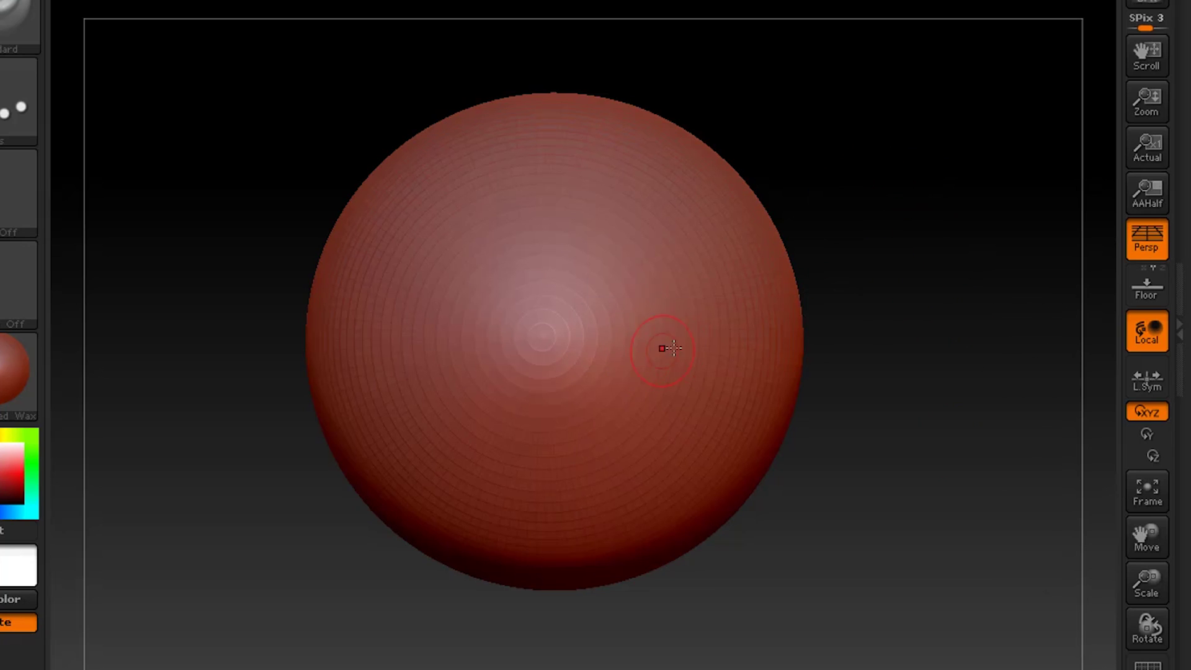
right_drag(662, 372, 624, 376)
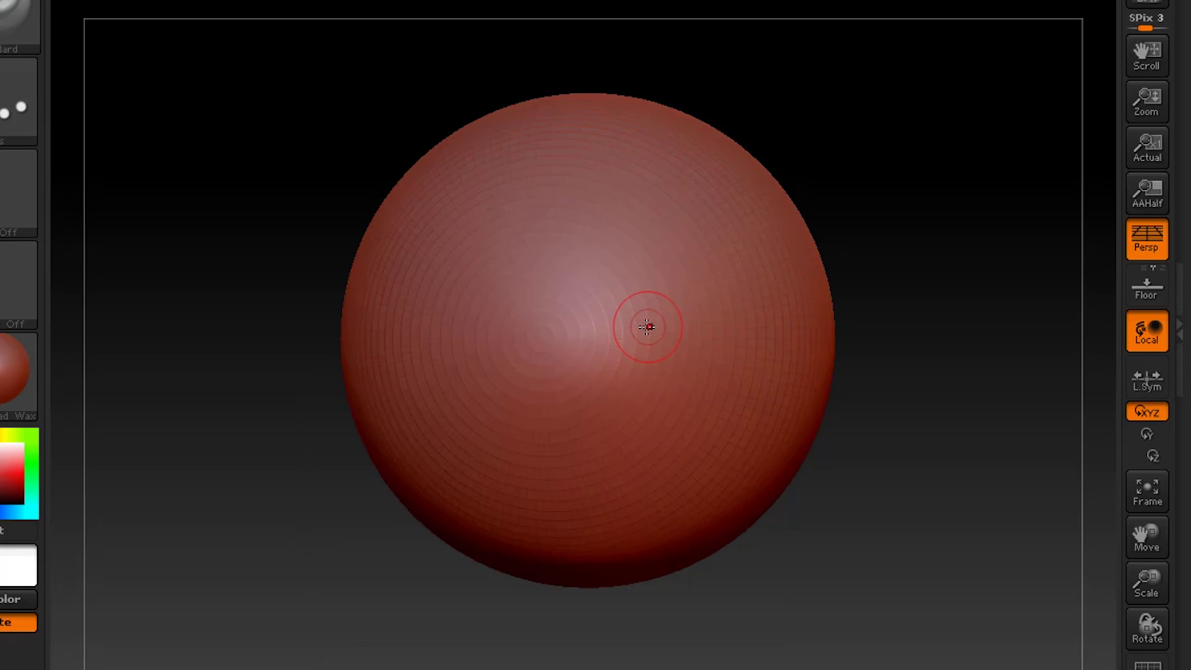
key(space)
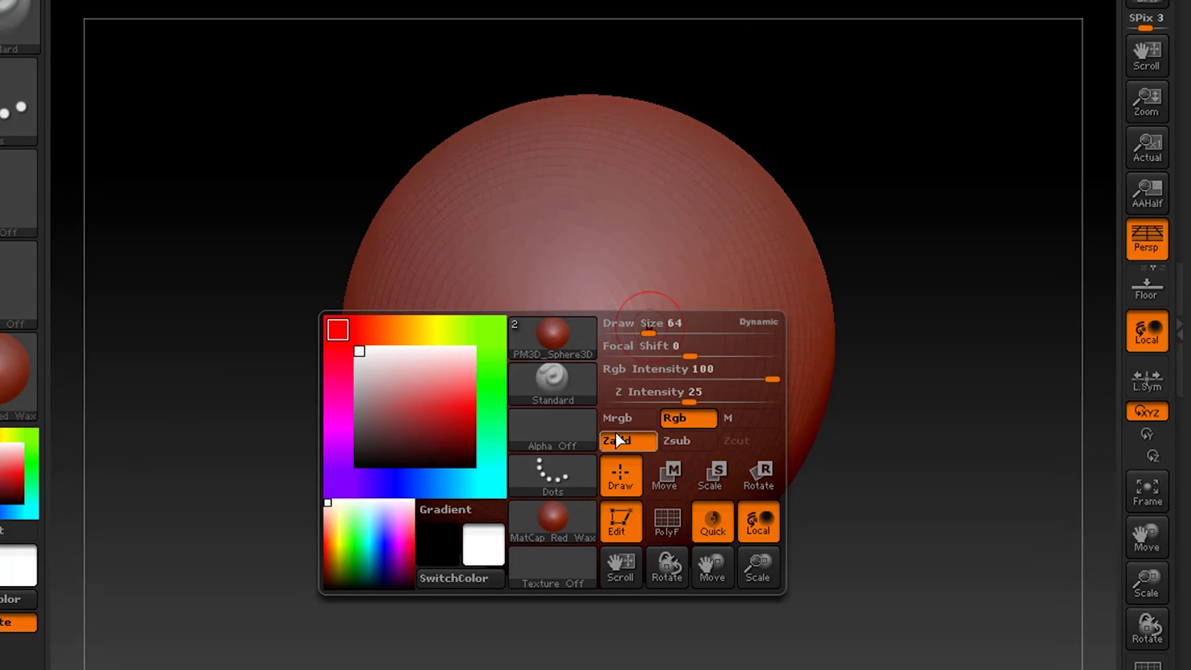
click(582, 346)
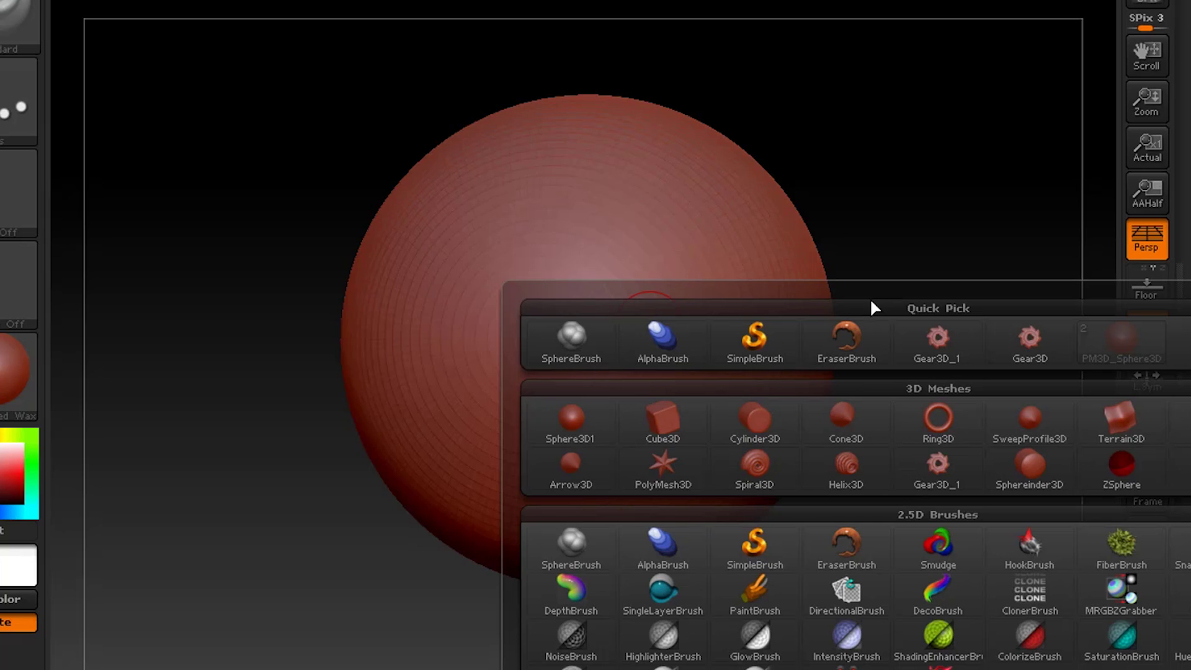
right_drag(645, 301, 625, 318)
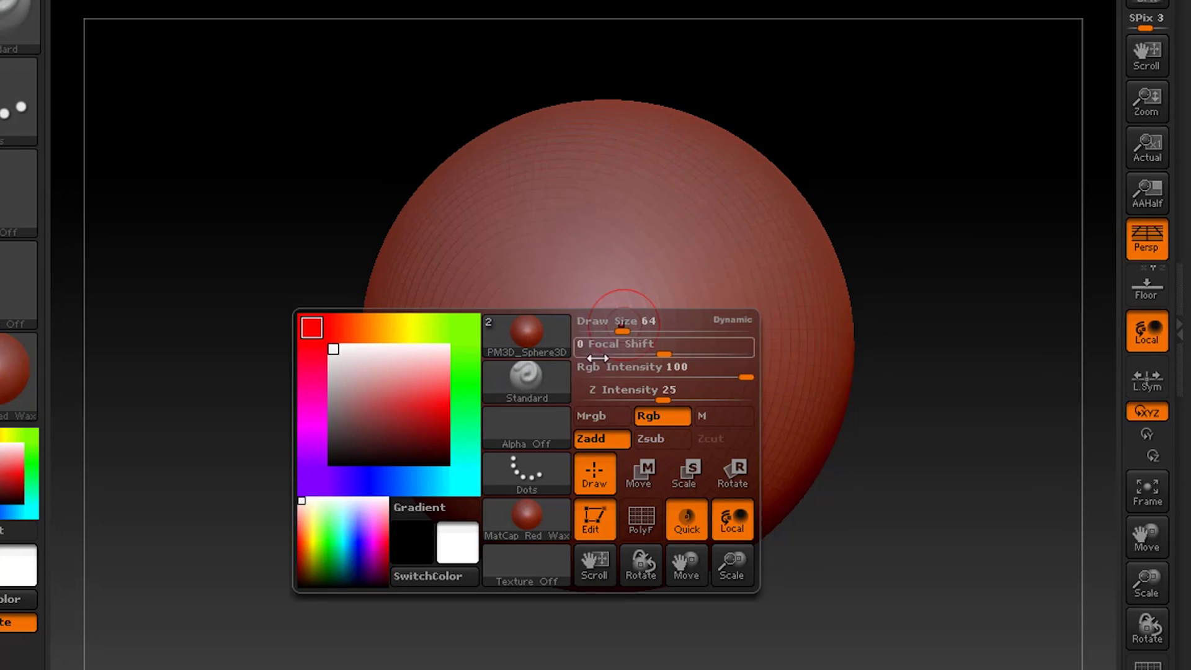
click(516, 393)
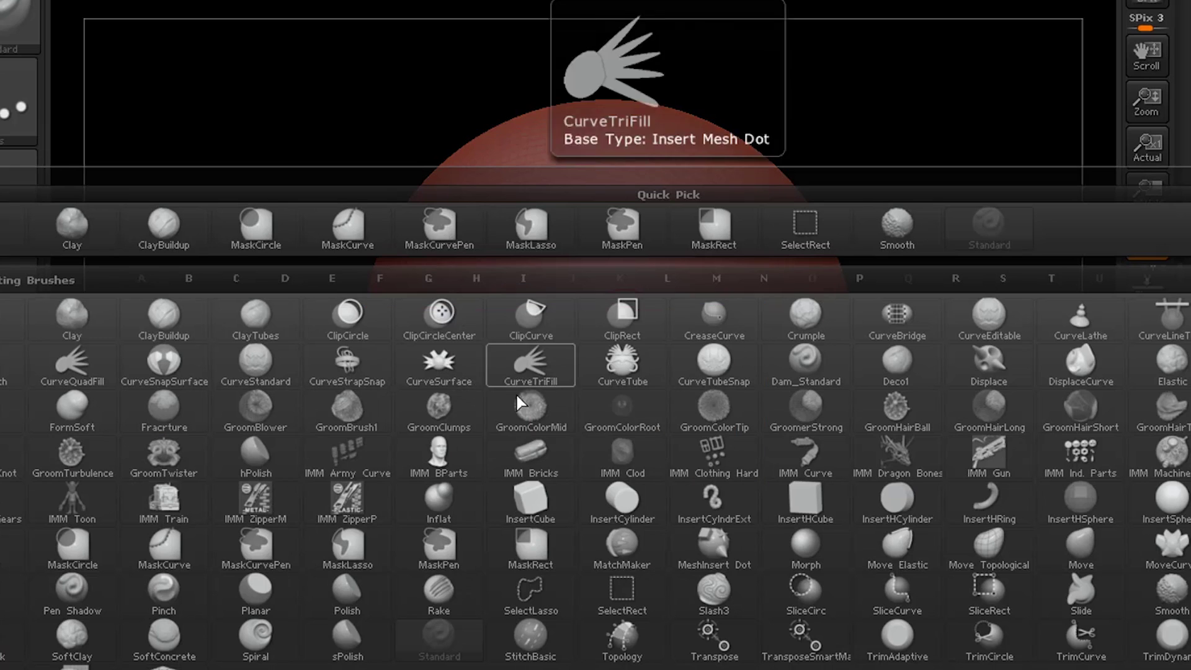
click(597, 238)
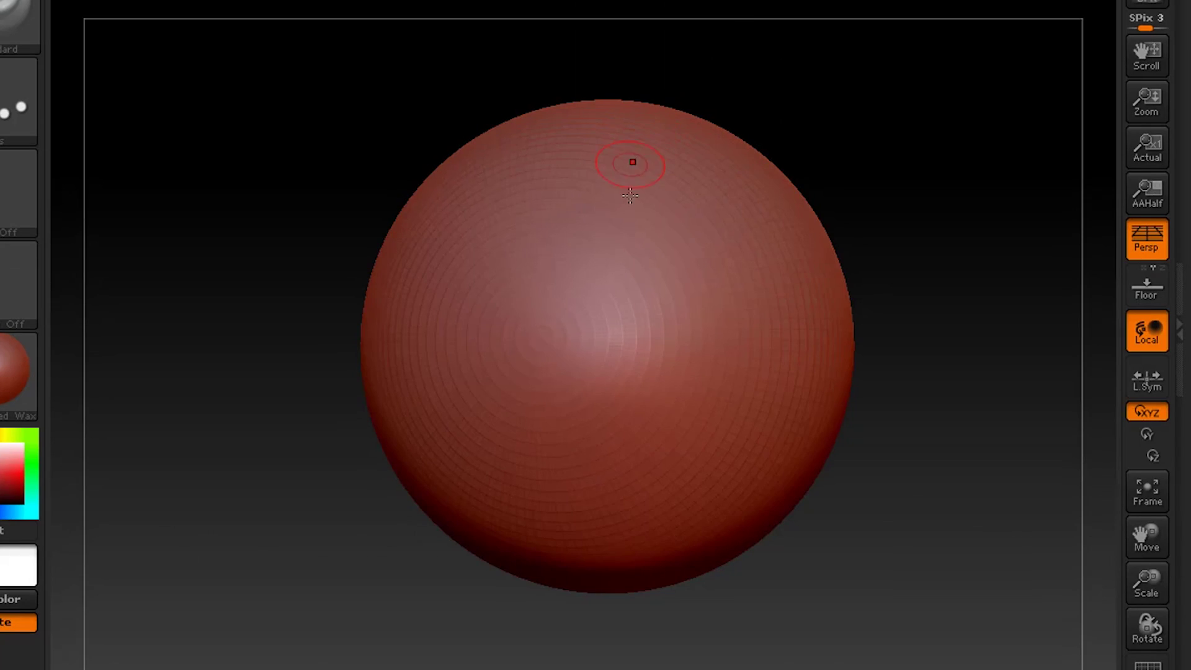
Step: Raise the Draw Size to 186 from the quick menu over the sphere
right_click(656, 370)
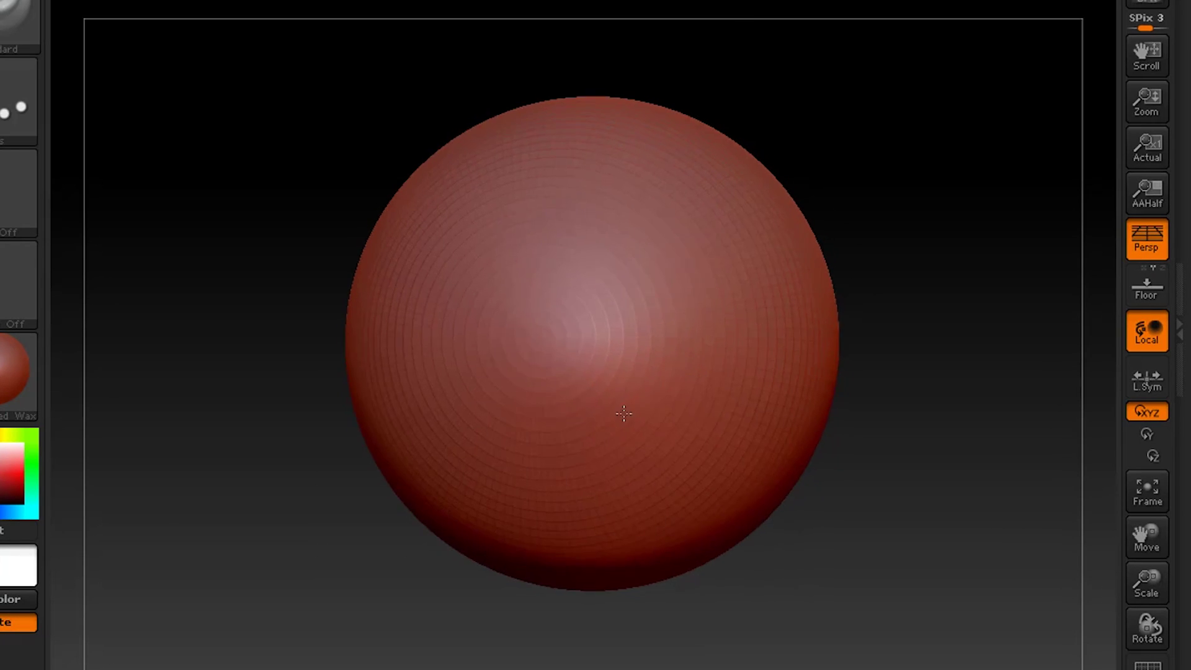
right_click(654, 410)
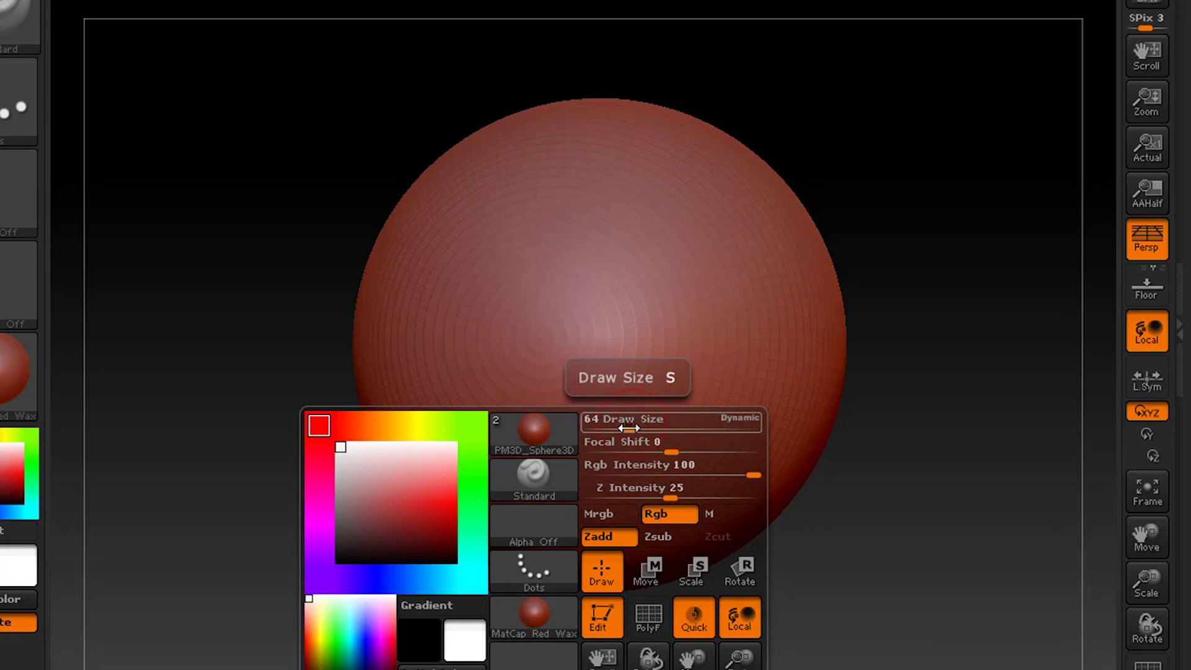
mouse_move(628, 428)
mouse_down()
mouse_move(683, 429)
mouse_move(663, 434)
mouse_up()
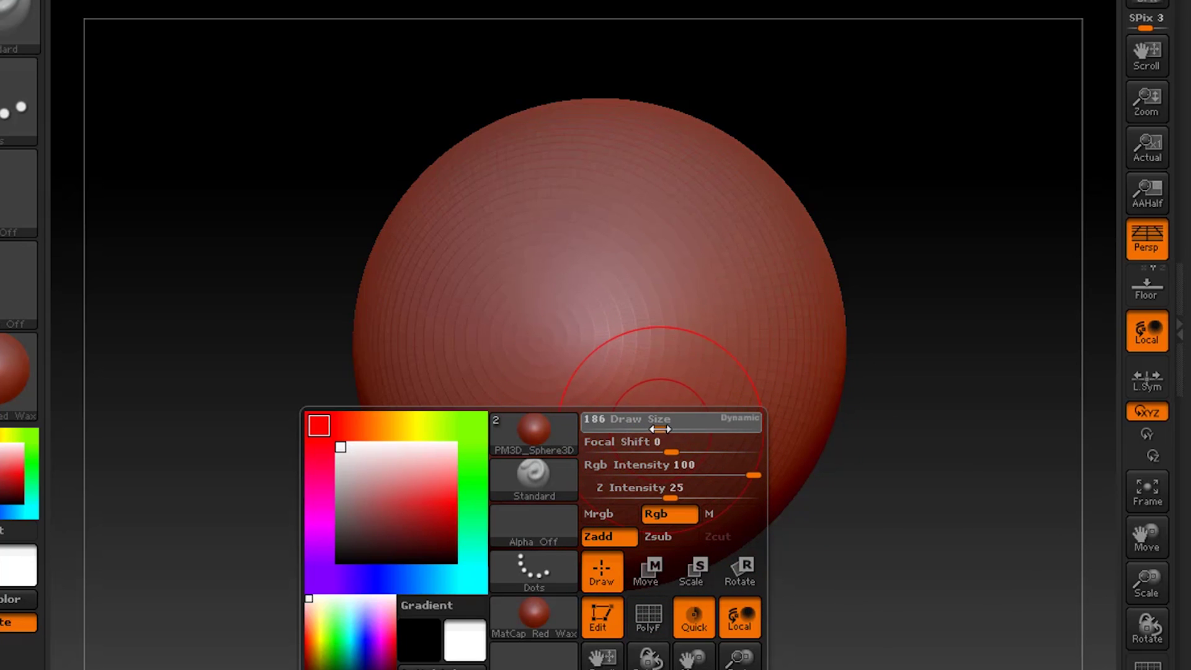
Step: Set the brush's Draw Size to 131 and its Focal Shift to -81 from the quick menu
key(space)
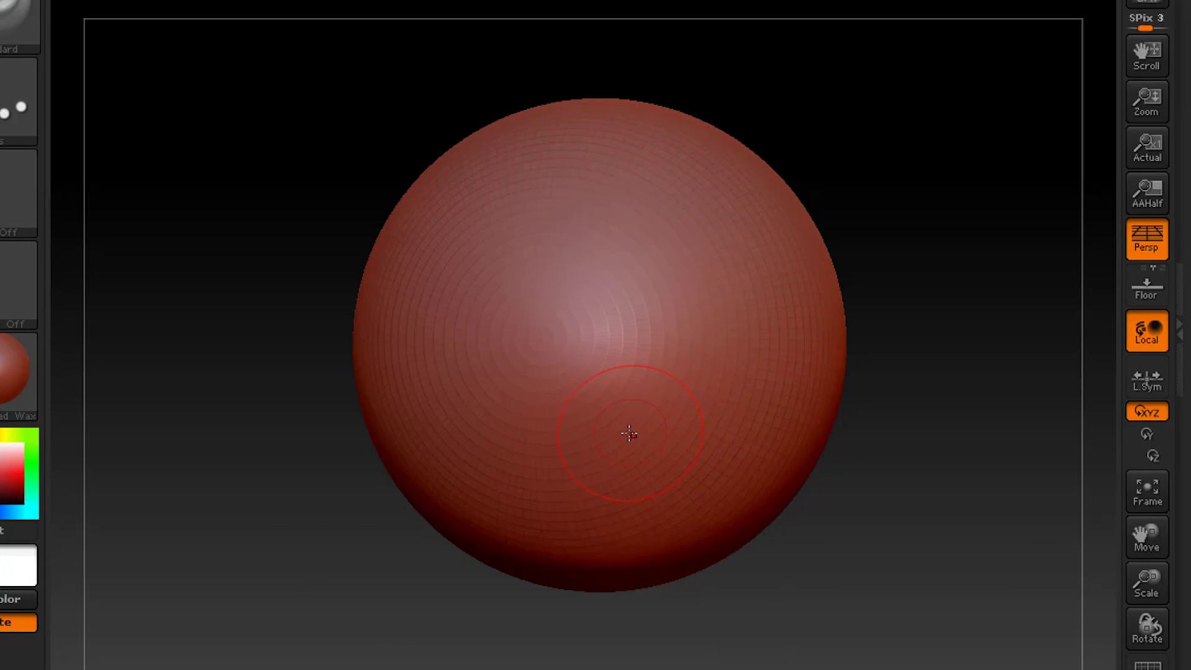
key(space)
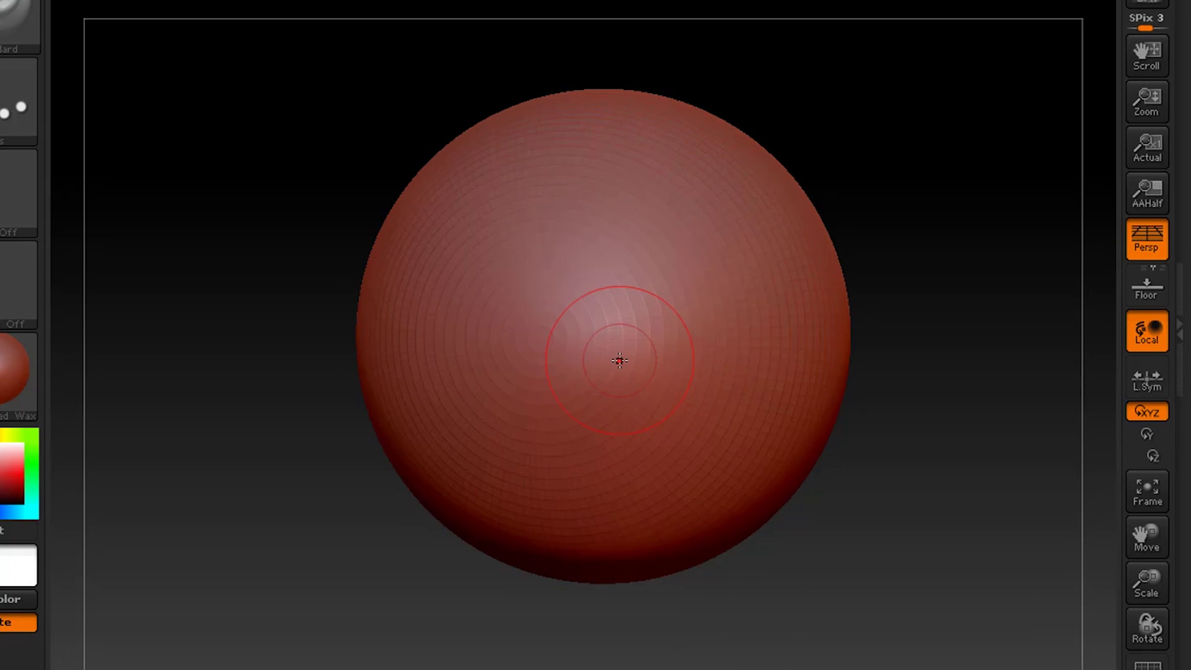
right_click(615, 442)
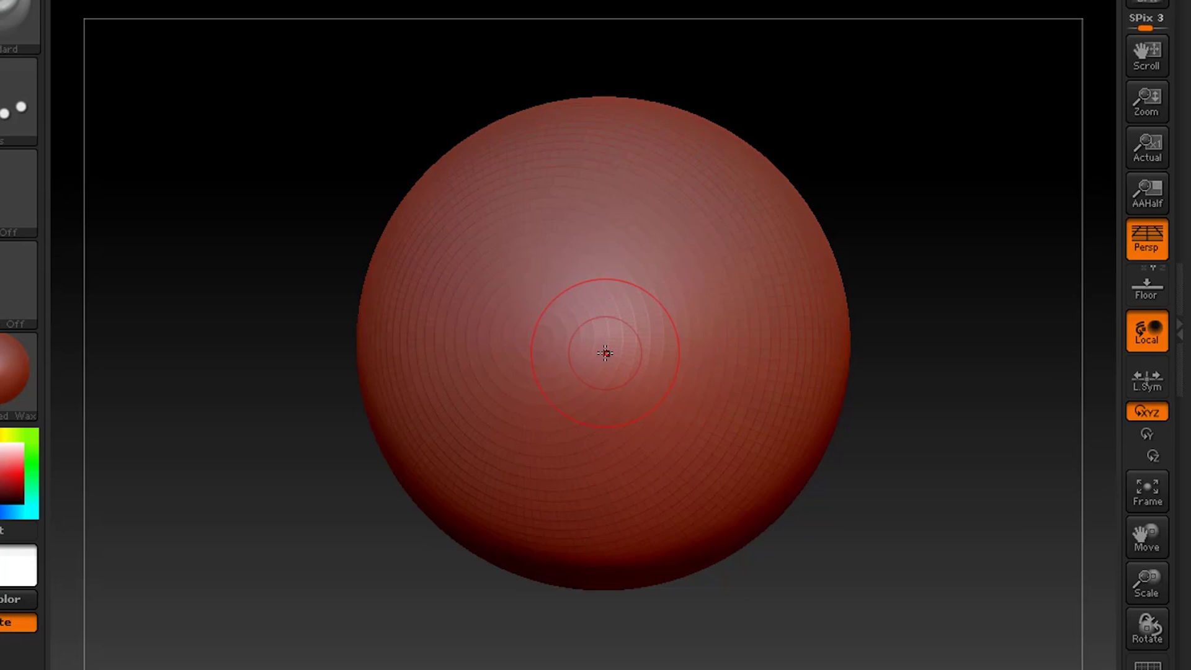
right_click(627, 421)
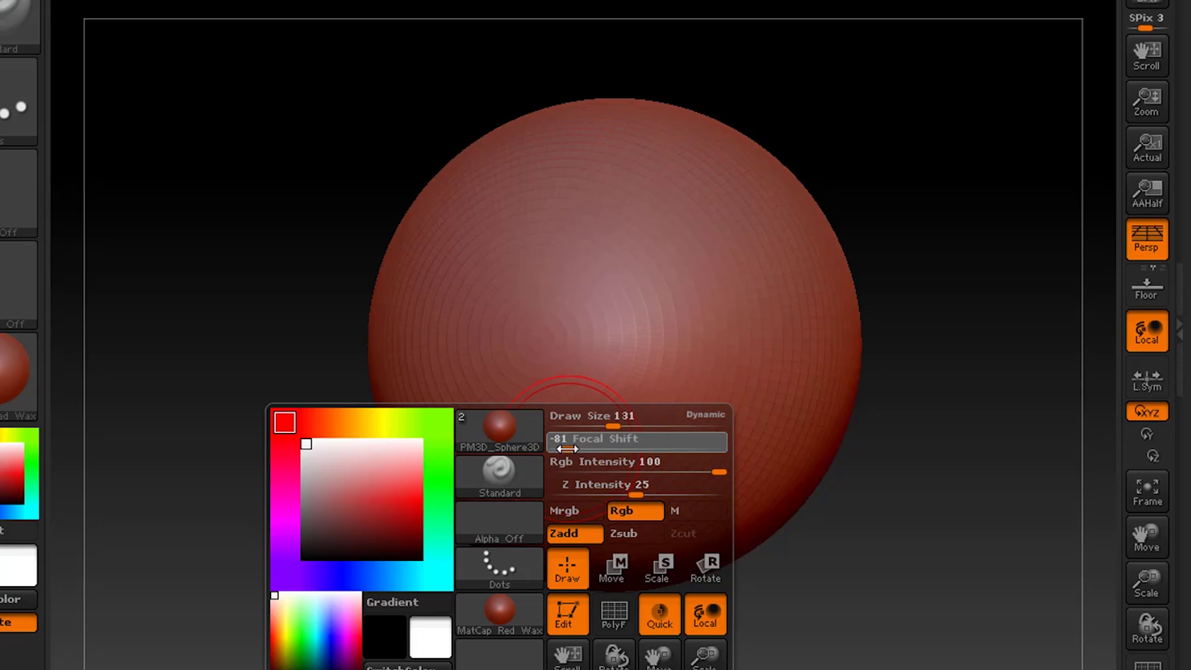
key(space)
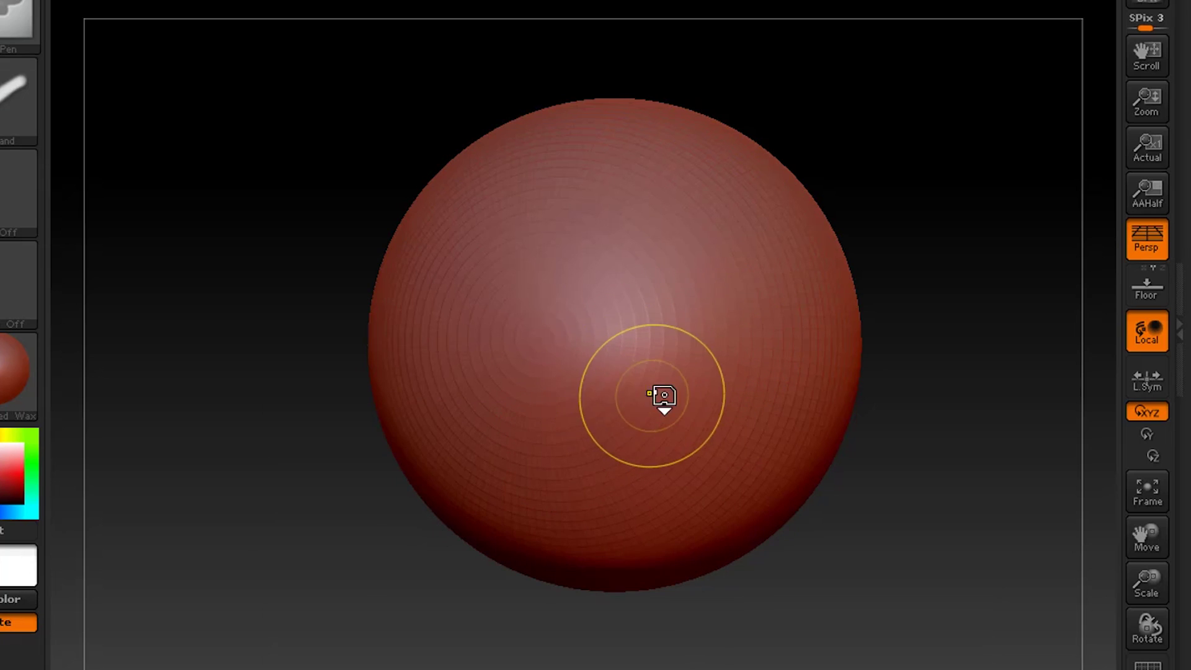
Step: Subdivide the sphere and sculpt one thick curved ridge with a thinner winding ridge above it on the front
key(ctrl+d)
mouse_move(685, 336)
mouse_down()
mouse_move(689, 347)
mouse_move(577, 450)
mouse_move(506, 416)
mouse_up()
mouse_move(524, 373)
mouse_down()
mouse_move(577, 260)
mouse_move(753, 231)
mouse_up()
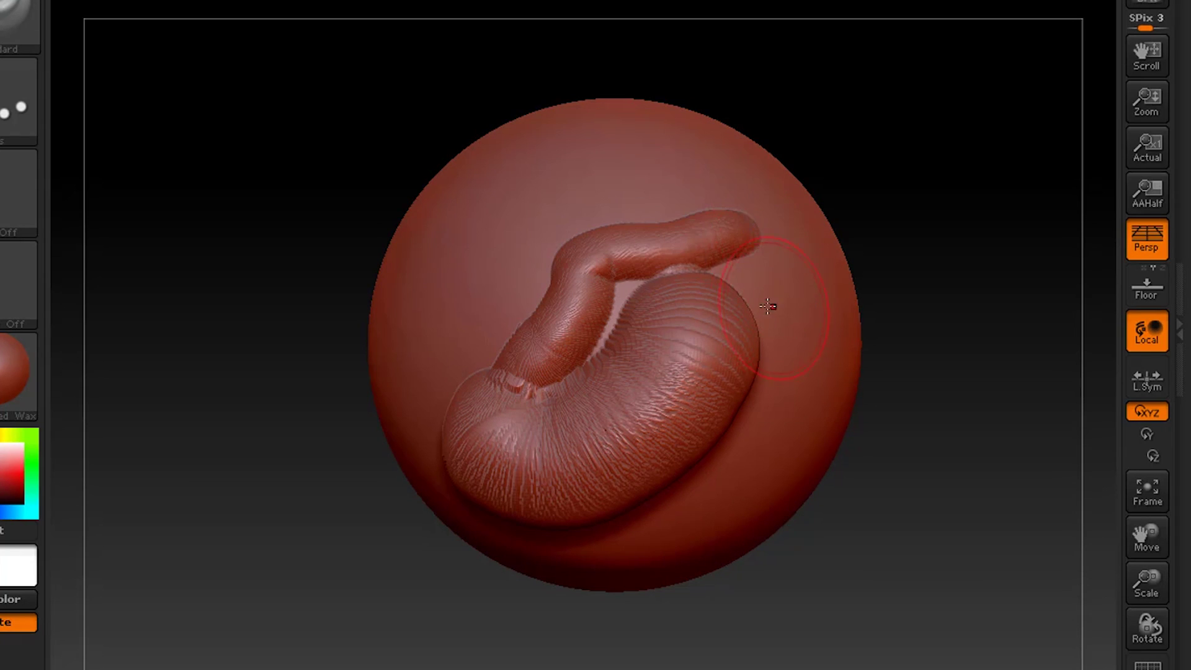
Step: Set the Focal Shift to 28 and sculpt a broad, soft ridge around the existing ridges
right_click(666, 447)
drag(767, 350, 790, 349)
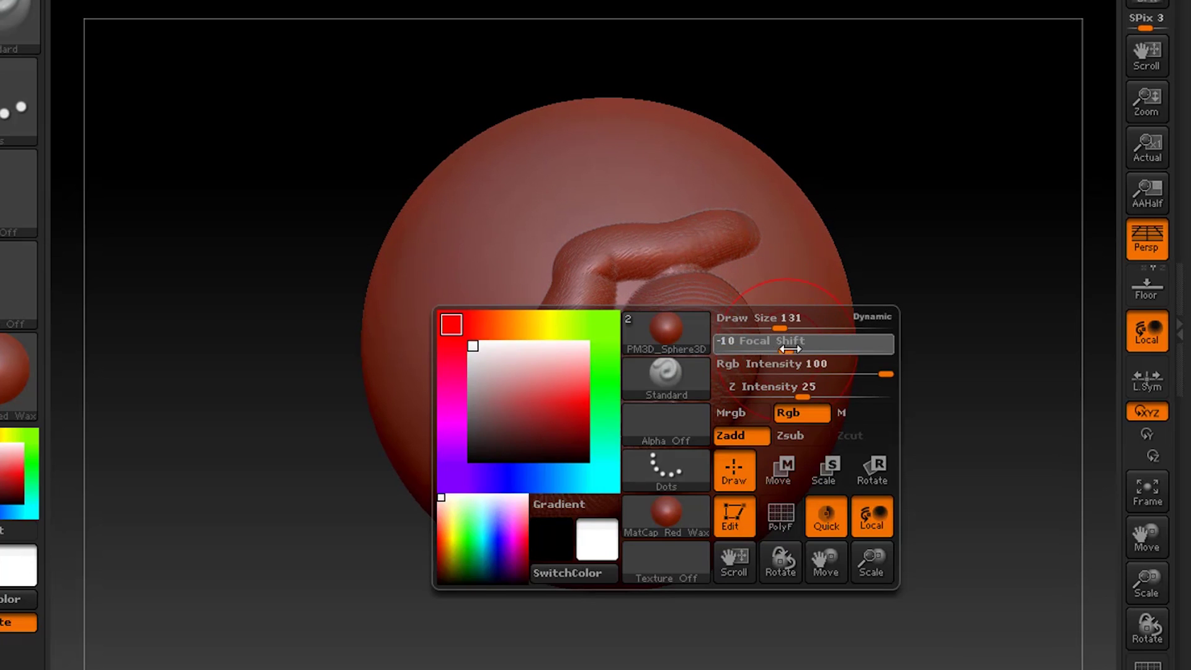
mouse_move(528, 179)
mouse_down()
mouse_move(435, 292)
mouse_move(433, 373)
mouse_up()
mouse_move(472, 205)
mouse_down()
mouse_move(658, 146)
mouse_move(831, 347)
mouse_move(754, 570)
mouse_up()
alt+drag(858, 571, 776, 464)
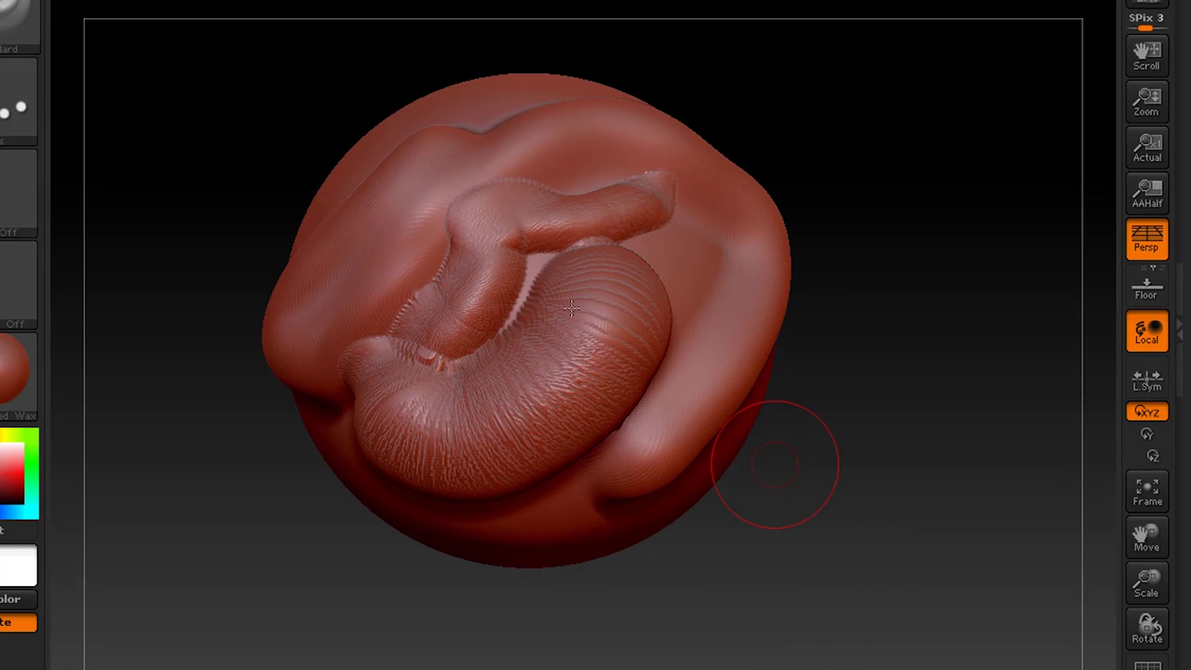
Step: Raise the Z Intensity and sculpt raised loops and overlapping bulges of varying size on the sphere's blank side
right_click(570, 355)
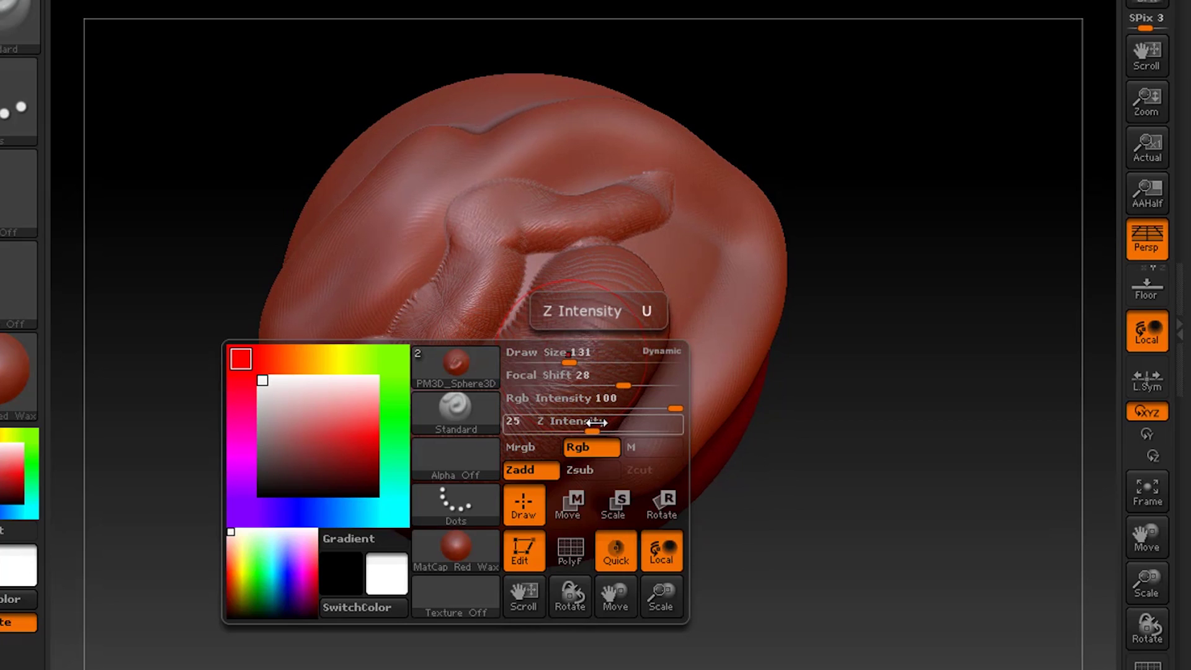
drag(597, 423, 611, 421)
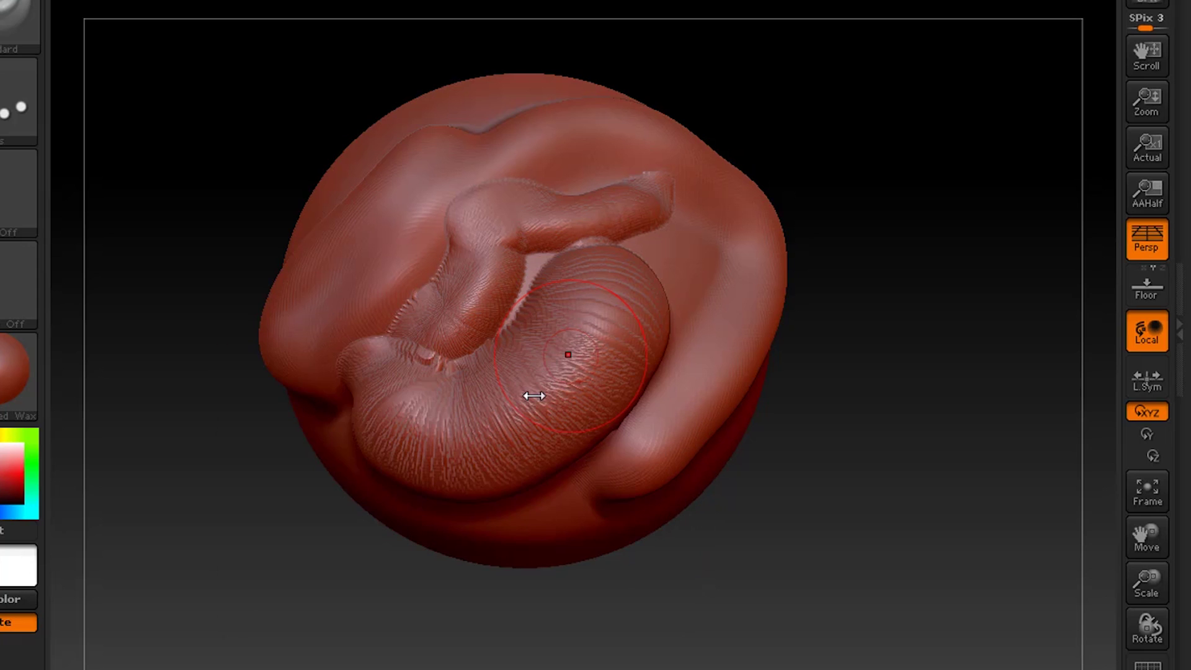
drag(903, 363, 785, 389)
mouse_move(742, 617)
alt+mouse_down()
mouse_move(756, 624)
mouse_move(412, 626)
alt+mouse_up()
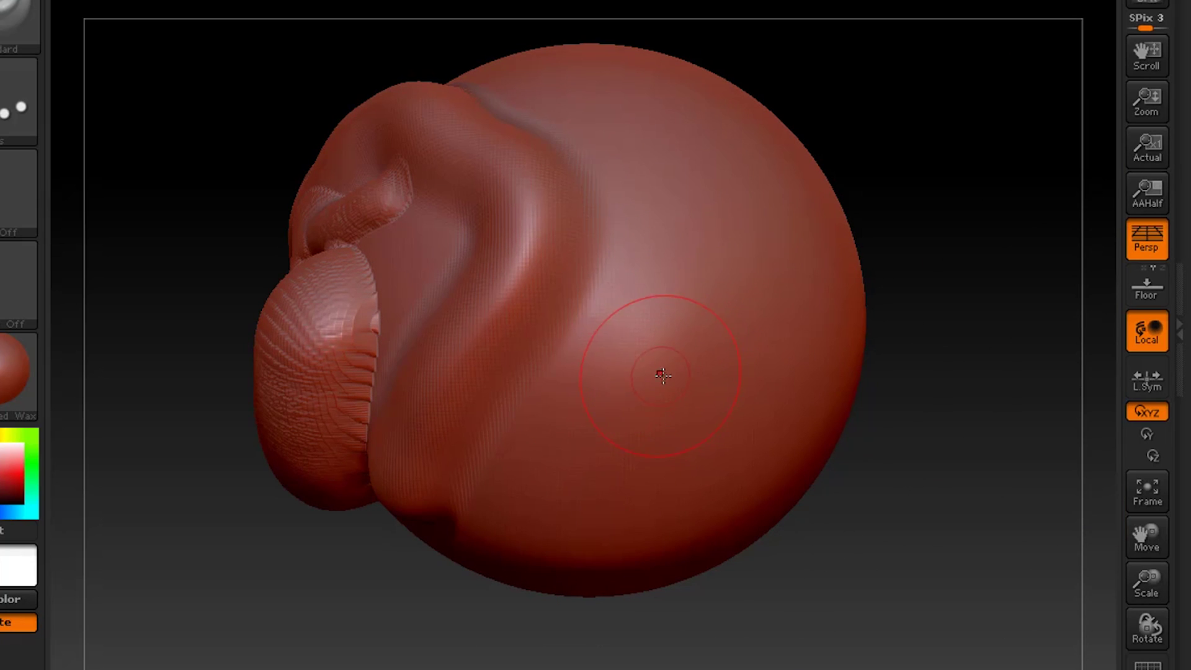
key(space)
drag(706, 442, 712, 442)
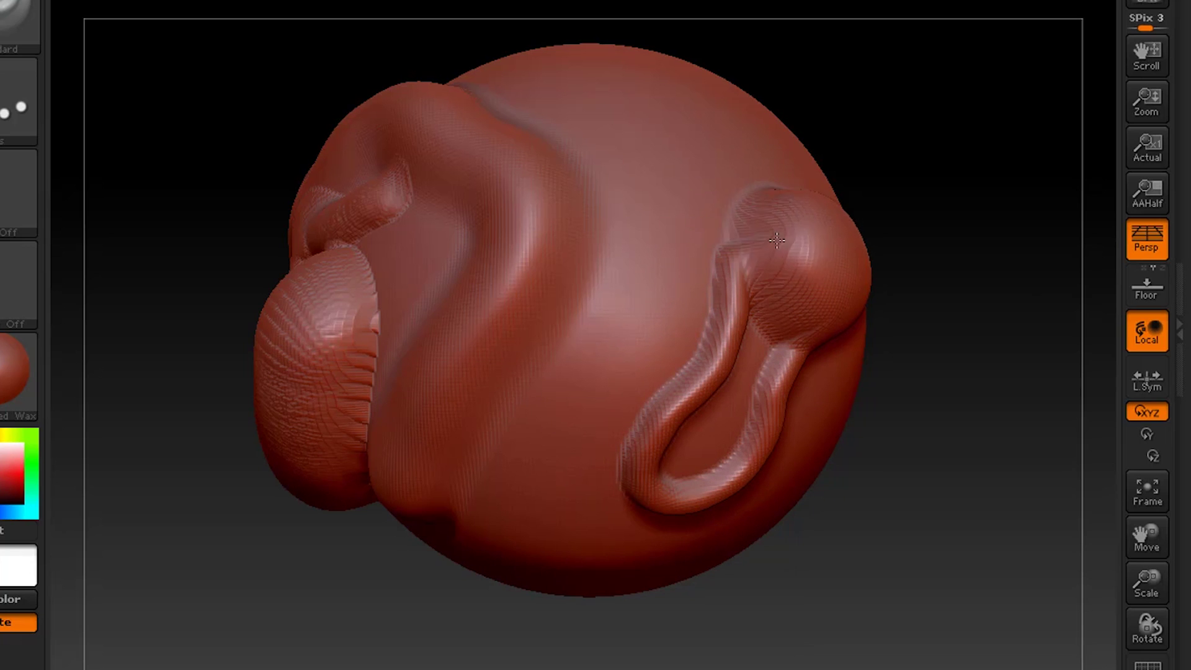
mouse_move(778, 240)
mouse_down()
mouse_move(658, 285)
mouse_move(566, 475)
mouse_up()
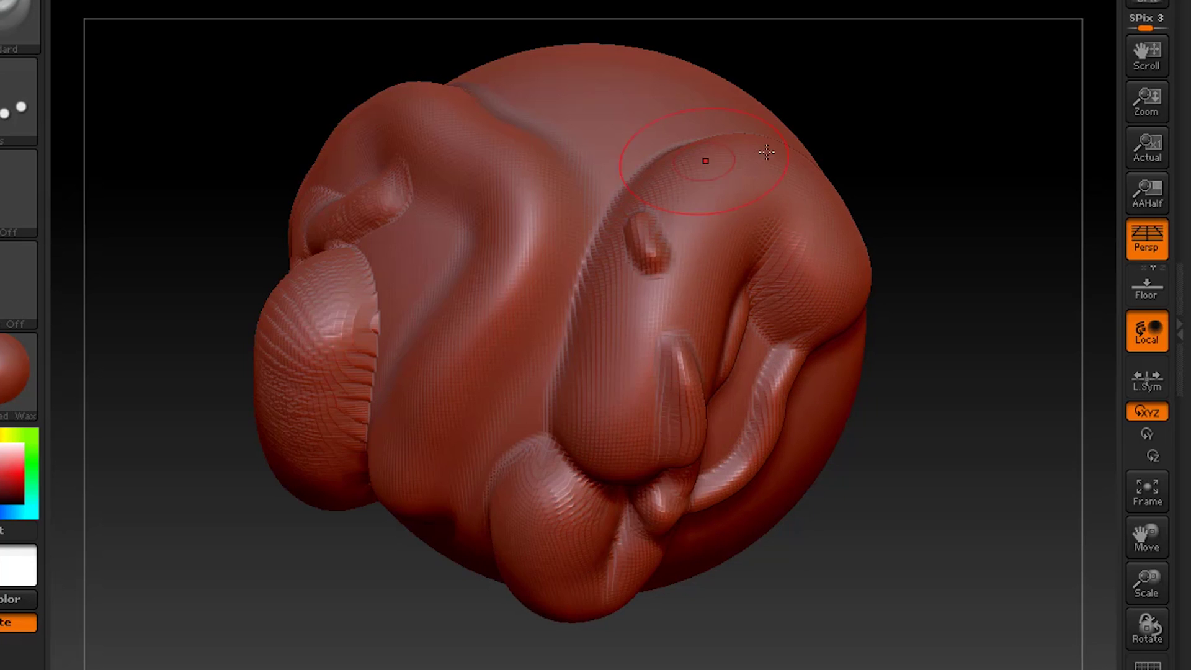
Step: Sculpt a long winding ridge and overlapping folds on the sphere's remaining blank side, adjusting the brush between strokes
drag(973, 208, 769, 249)
mouse_move(732, 633)
mouse_down()
mouse_move(484, 567)
mouse_move(659, 595)
mouse_move(595, 565)
mouse_up()
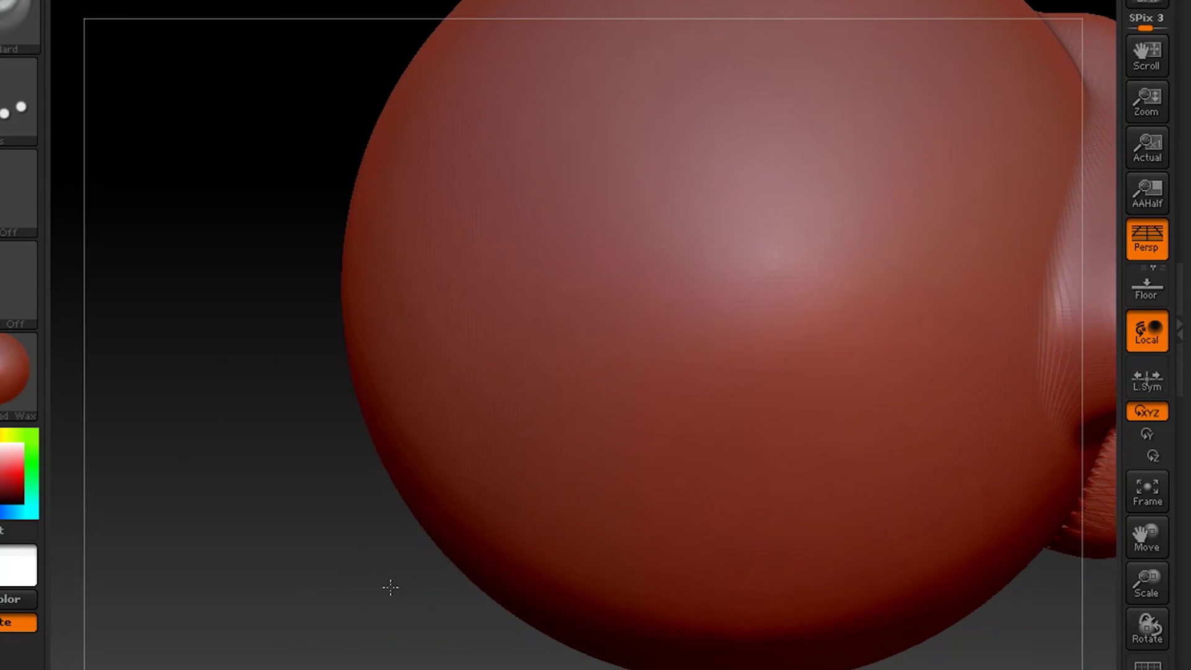
mouse_move(390, 587)
alt+mouse_down()
mouse_move(391, 426)
mouse_move(410, 510)
alt+mouse_up()
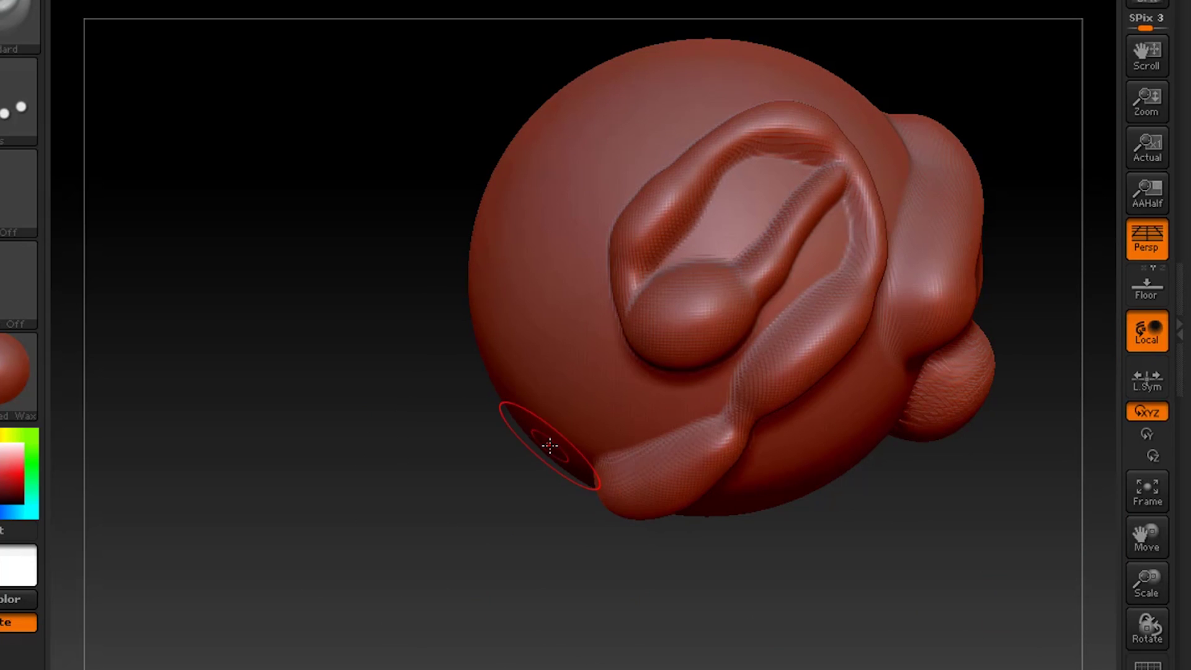
key(space)
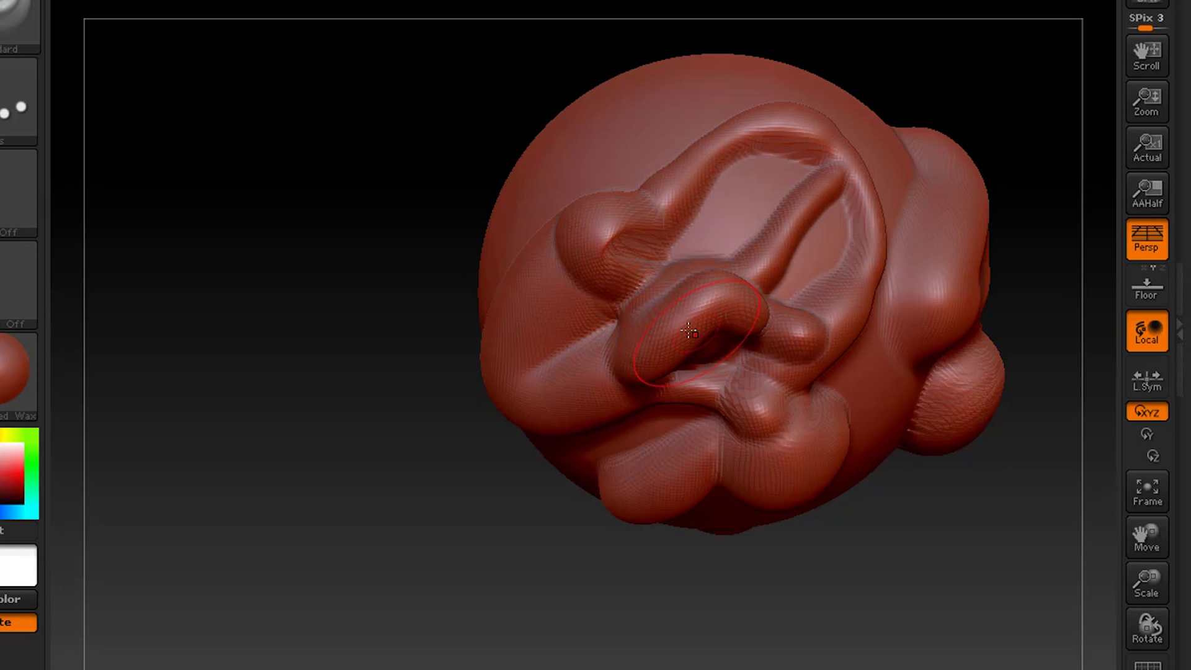
key(space)
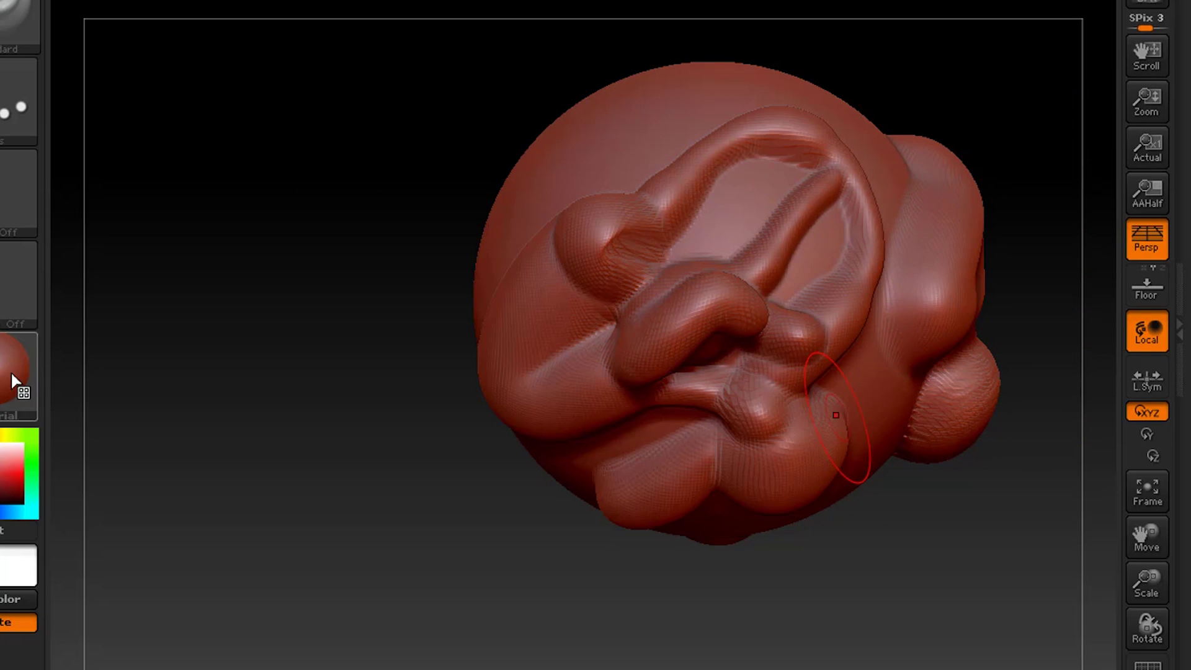
key(ctrl)
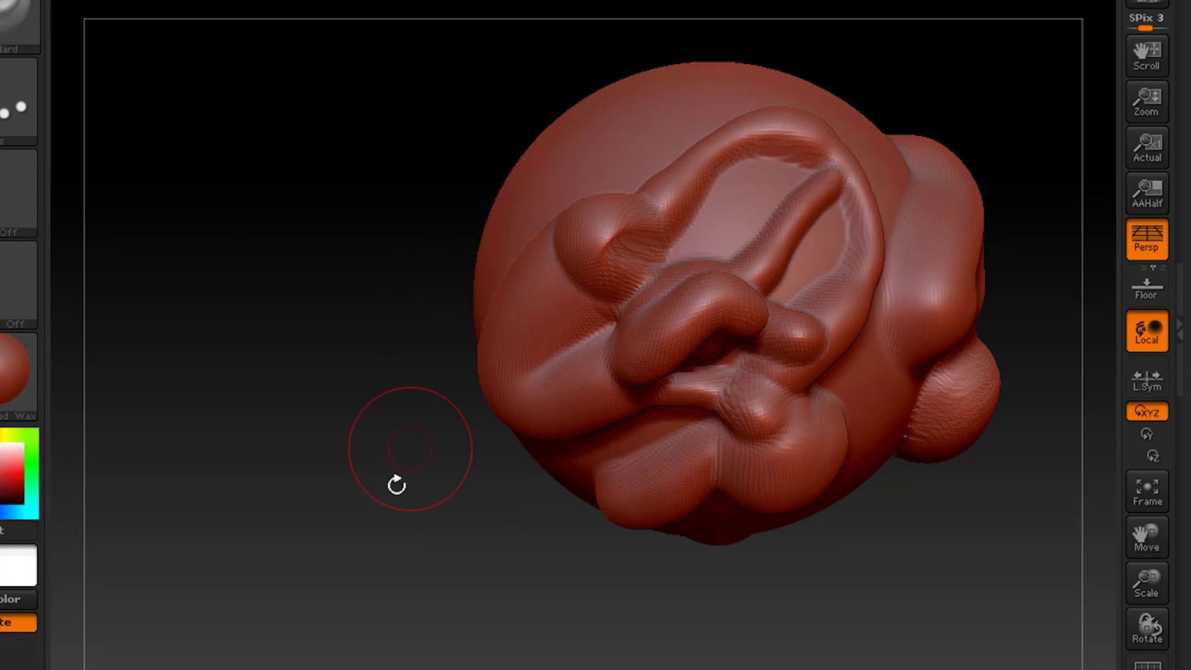
mouse_move(397, 484)
mouse_down()
mouse_move(476, 530)
mouse_move(412, 521)
mouse_move(375, 534)
mouse_move(672, 550)
mouse_move(683, 609)
mouse_move(665, 606)
mouse_up()
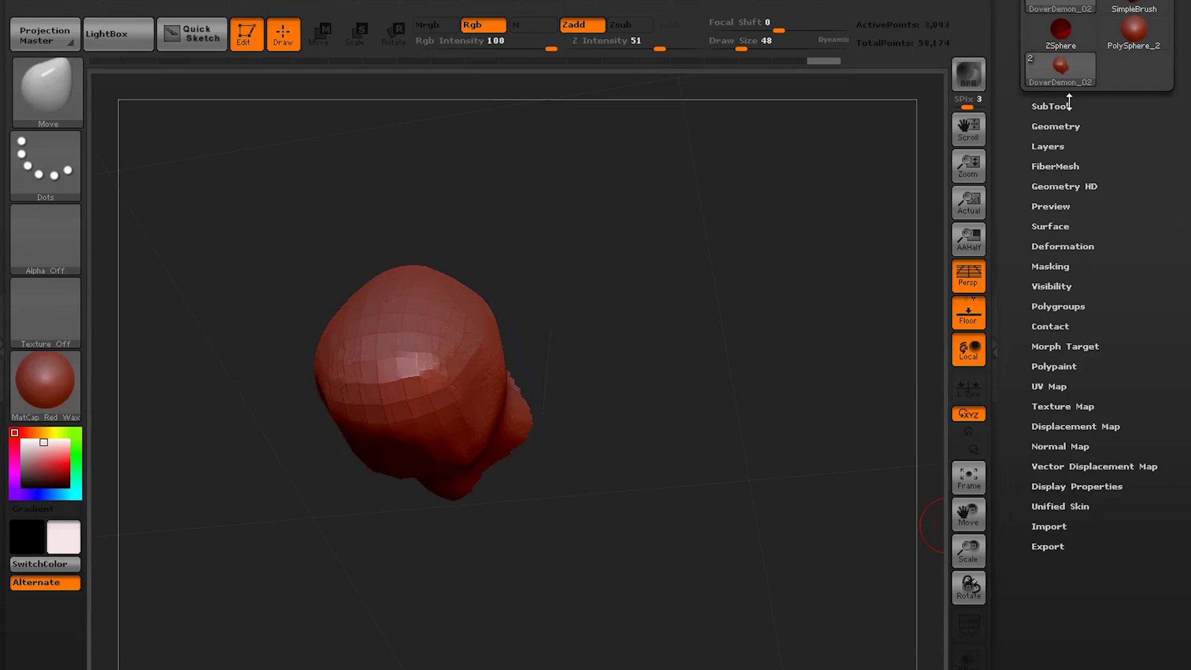
Step: Shape the DoverDemon_02 head with Move brush strokes and remesh it with DynaMesh
mouse_move(412, 387)
mouse_down()
mouse_move(446, 378)
mouse_move(354, 441)
mouse_move(378, 322)
mouse_move(409, 311)
mouse_move(549, 430)
mouse_up()
key(space)
drag(353, 440, 360, 440)
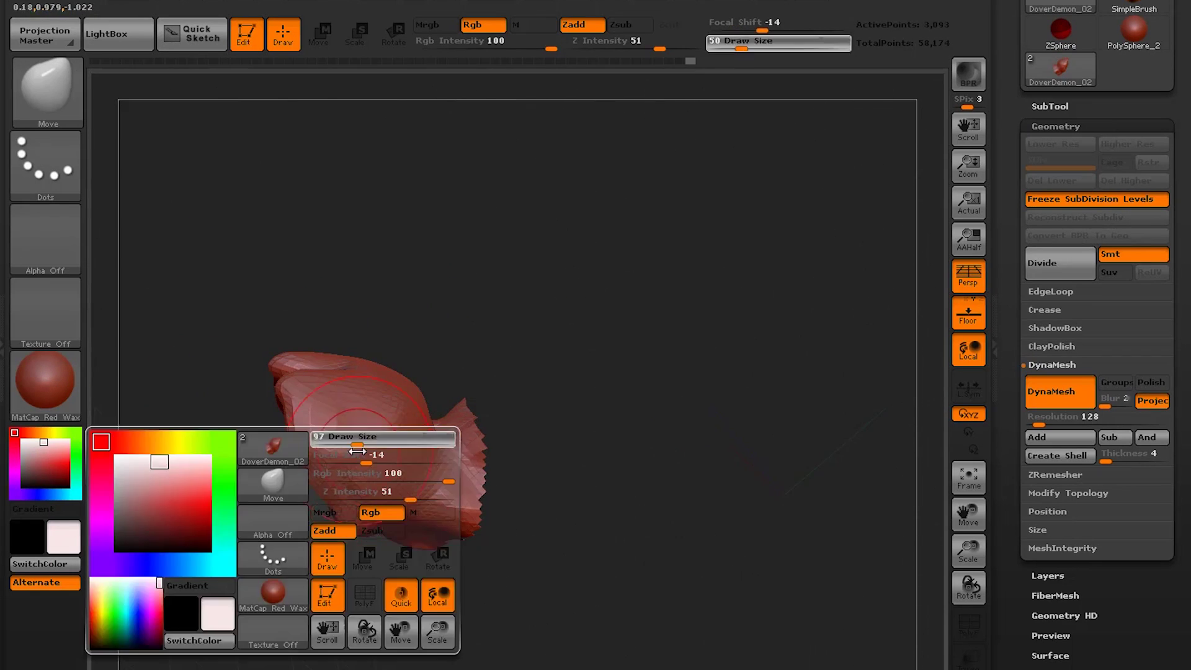
mouse_move(590, 428)
ctrl+mouse_down()
mouse_move(620, 455)
mouse_move(425, 435)
ctrl+mouse_up()
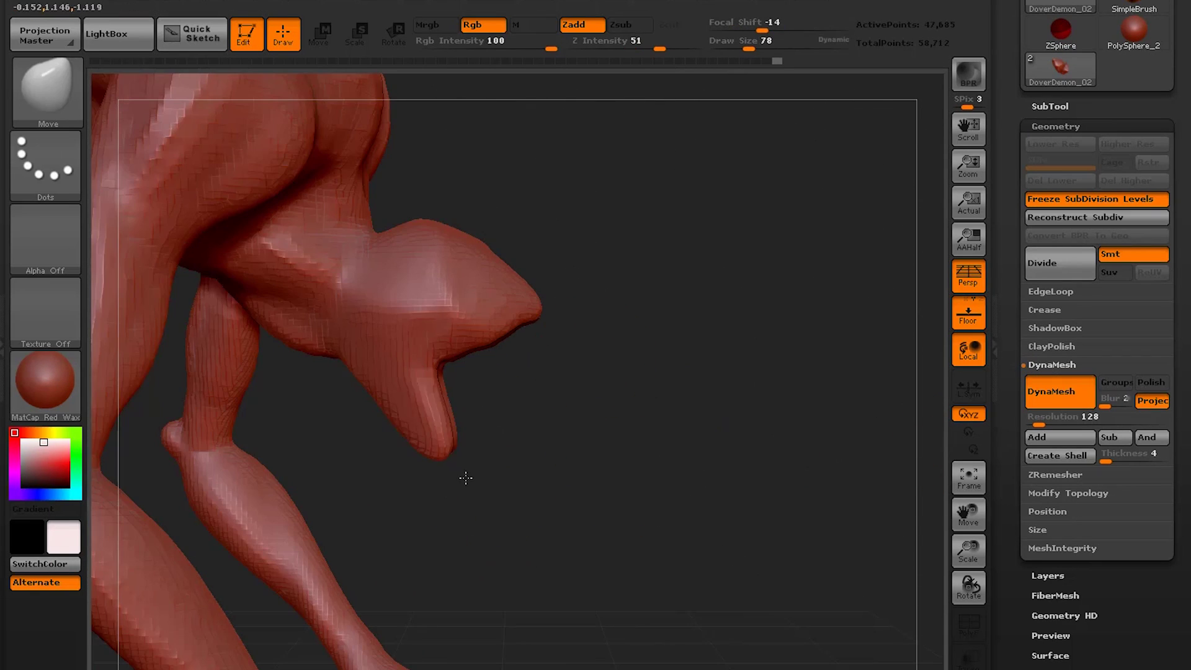
drag(465, 478, 434, 322)
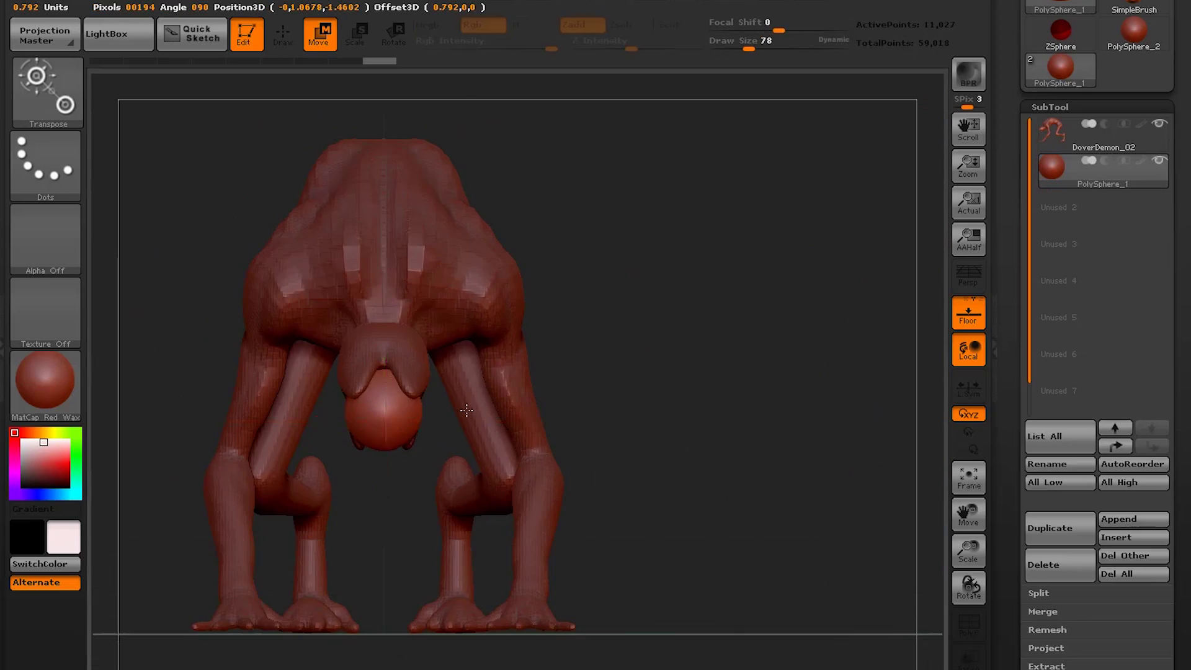
Step: Place the PolySphere_1 subtool inside the demon's head and shape it into a basic skull with eye sockets
key(w)
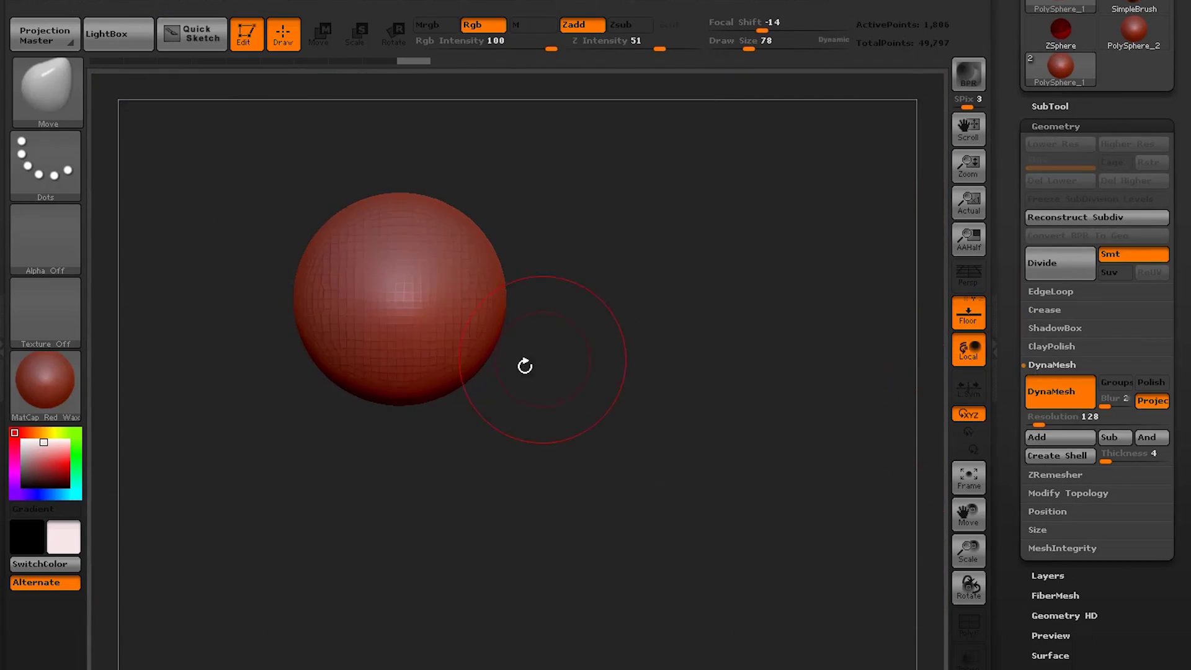
key(space)
drag(481, 539, 429, 211)
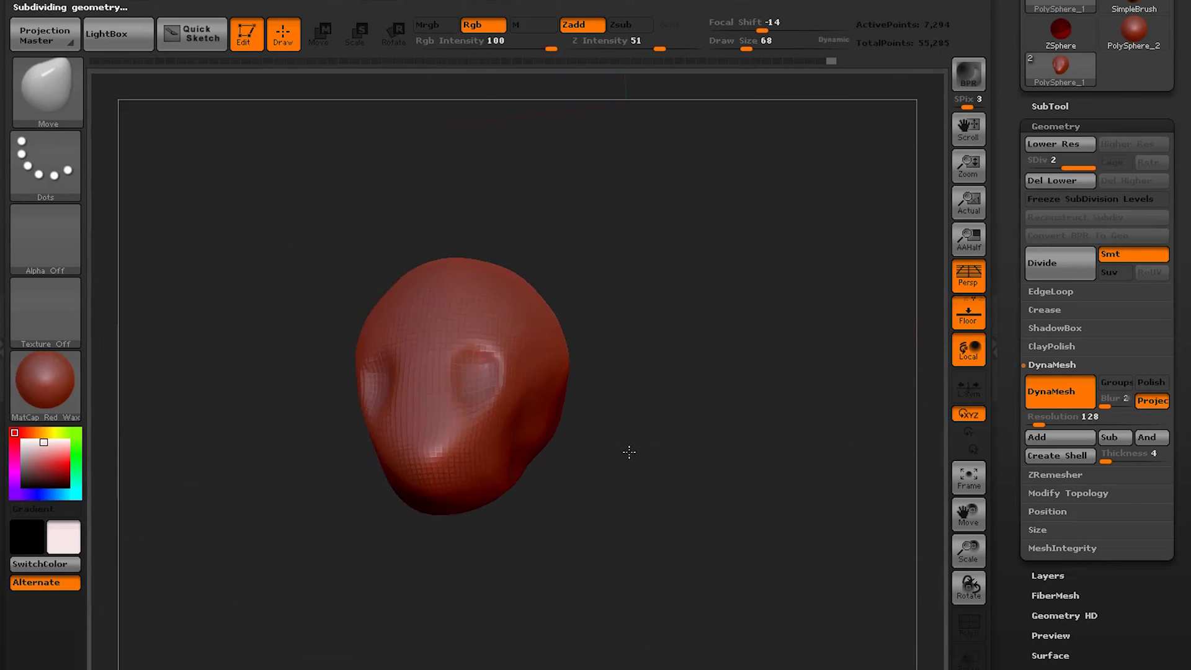
mouse_move(620, 347)
mouse_down()
mouse_move(720, 348)
mouse_move(620, 347)
mouse_up()
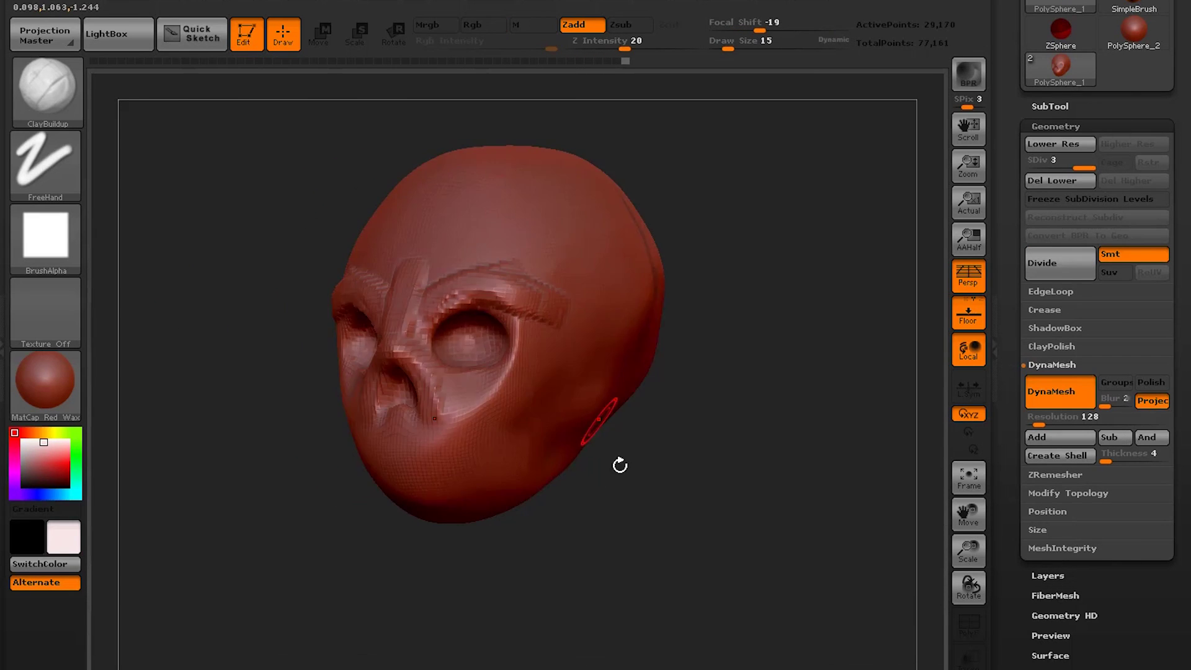
Step: Build up the skull's brows, cheekbones, muzzle and jaw with the ClayBuildup brush
drag(620, 465, 528, 462)
shift+drag(606, 311, 646, 330)
drag(652, 410, 497, 419)
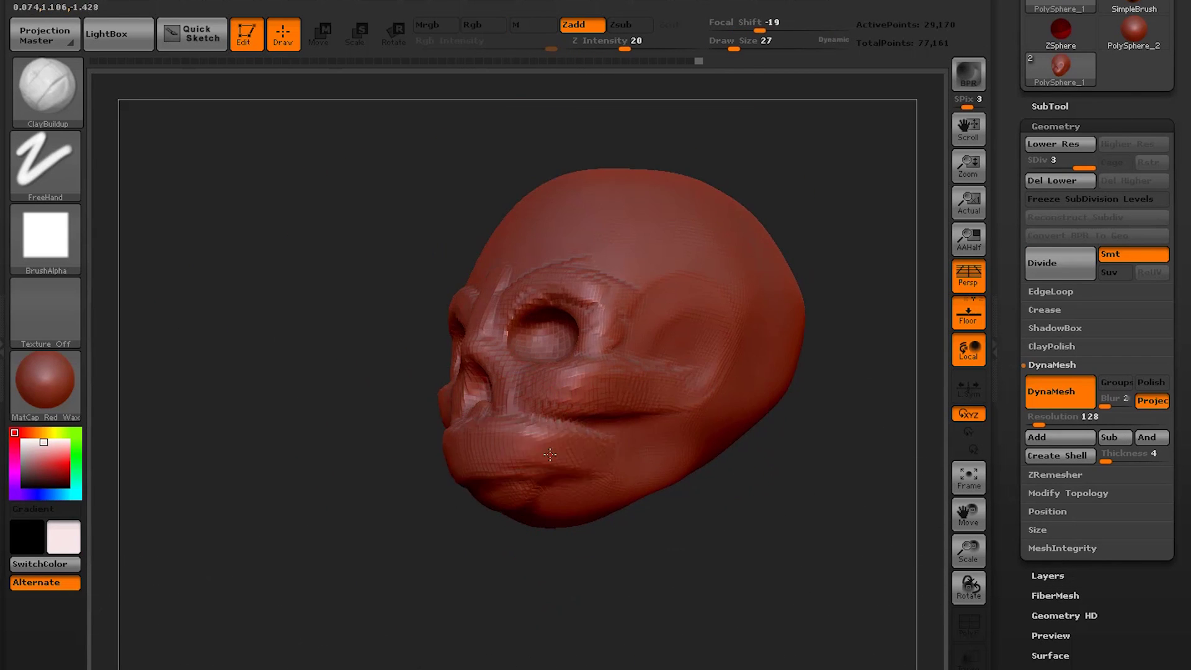
drag(713, 559, 695, 397)
alt+drag(527, 509, 559, 571)
drag(683, 385, 603, 519)
mouse_move(510, 484)
mouse_down()
mouse_move(558, 509)
mouse_move(577, 540)
mouse_up()
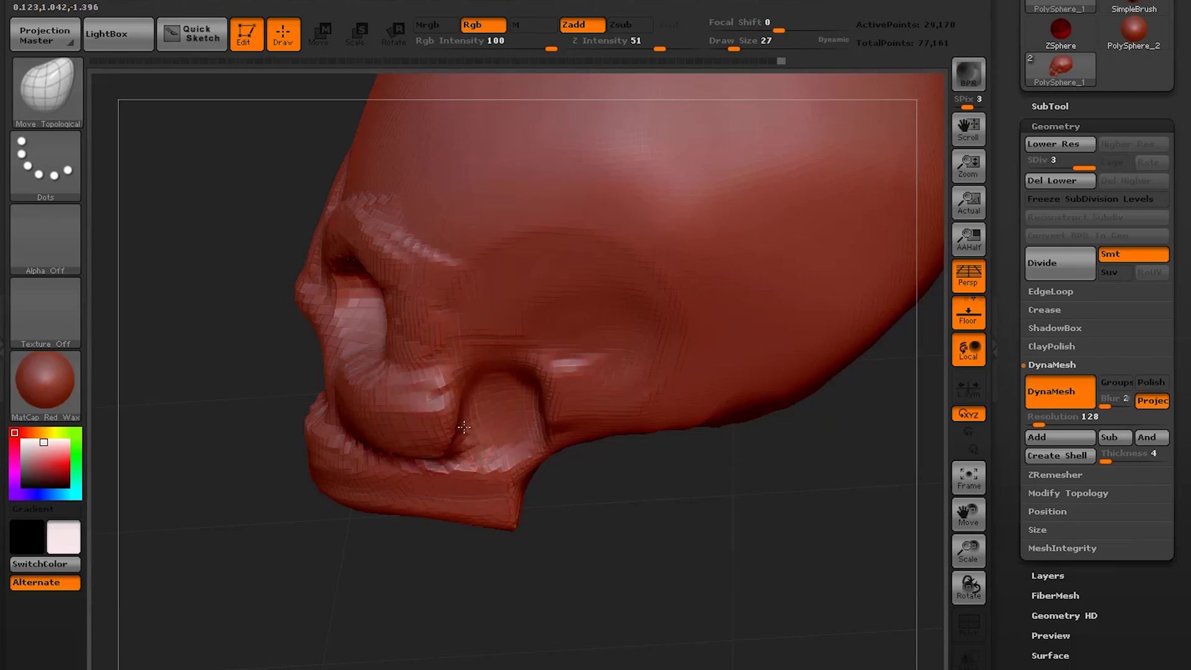
Step: Reshape the skull's jaw area with the Move Topological brush and step through the lower subdivision levels
mouse_move(466, 426)
mouse_down()
mouse_move(511, 425)
mouse_move(556, 356)
mouse_move(594, 504)
mouse_move(620, 435)
mouse_move(654, 242)
mouse_move(566, 503)
mouse_move(652, 304)
mouse_up()
key(shift+d)
key(shift+d)
key(d)
Step: Sculpt heavy slanted brows, narrowed eye sockets and a nose bridge on the skull with the ClayBuildup and Move brushes
click(47, 93)
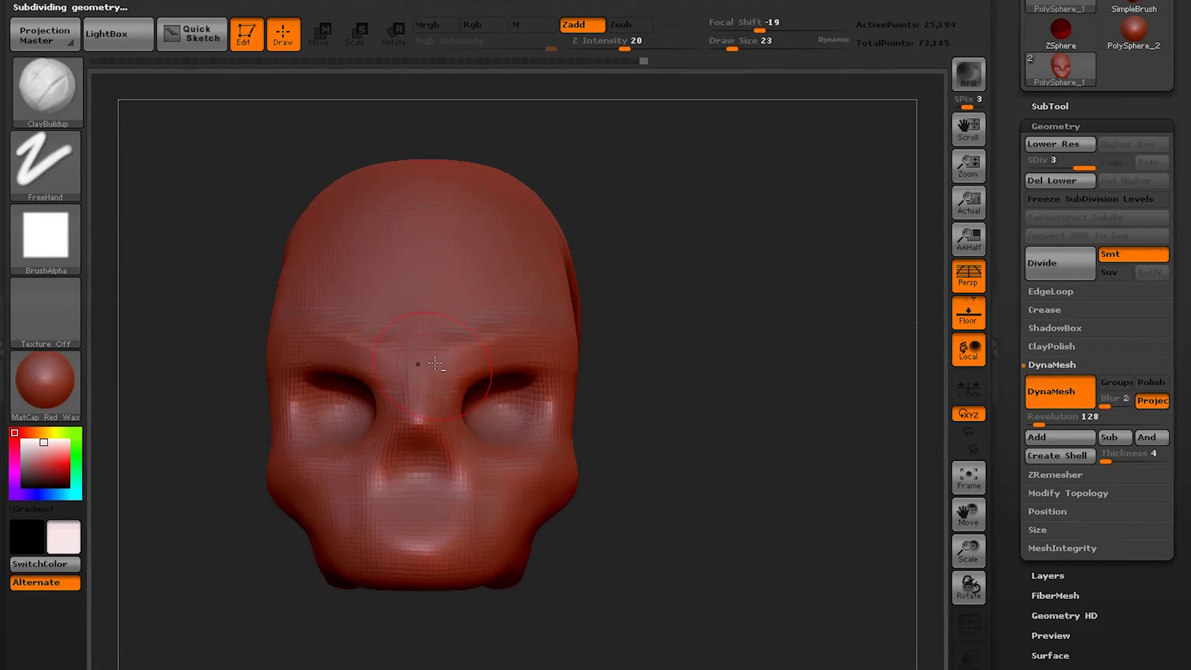
drag(574, 359, 670, 493)
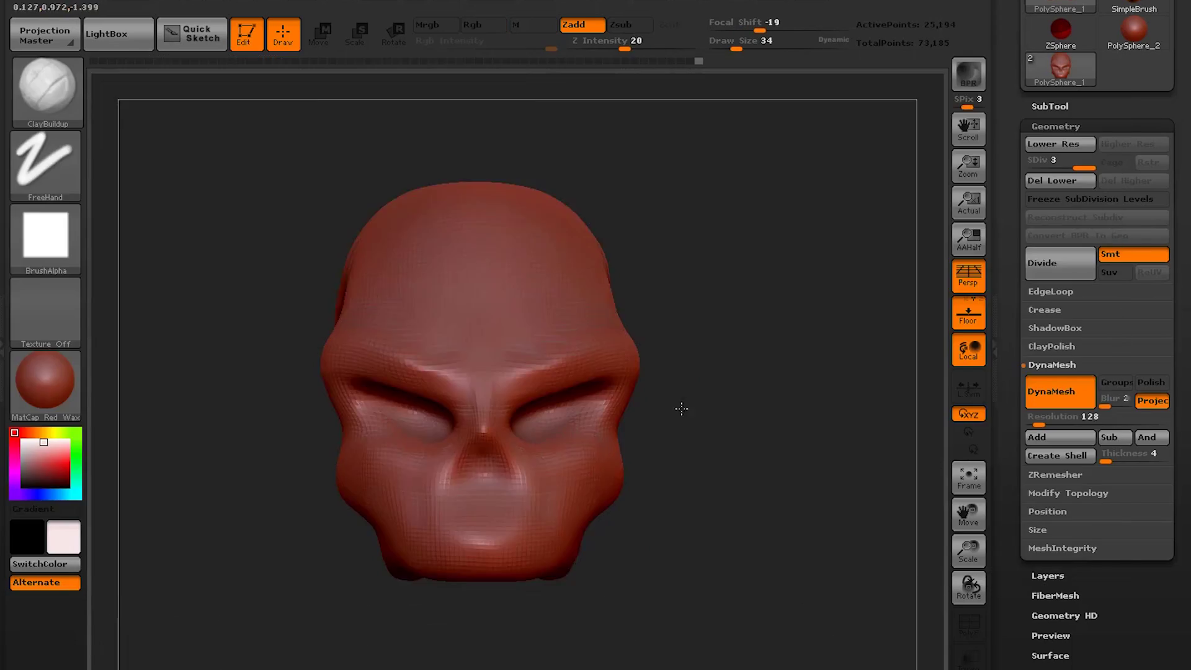
drag(450, 302, 395, 410)
drag(577, 527, 359, 540)
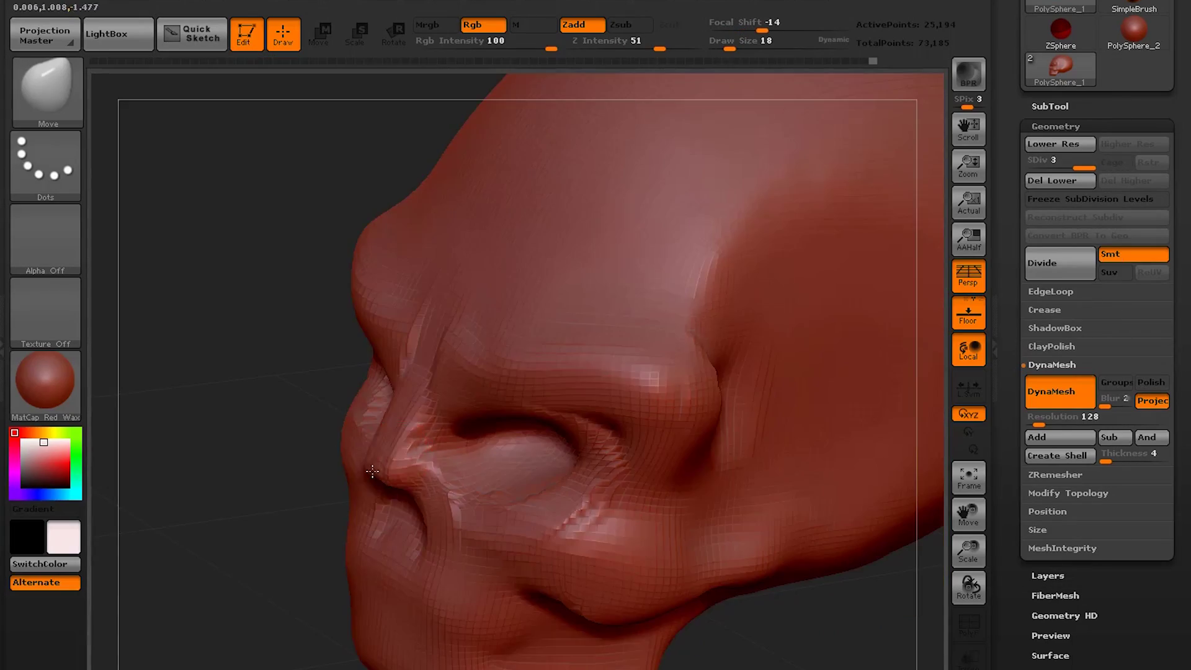
drag(372, 515, 540, 379)
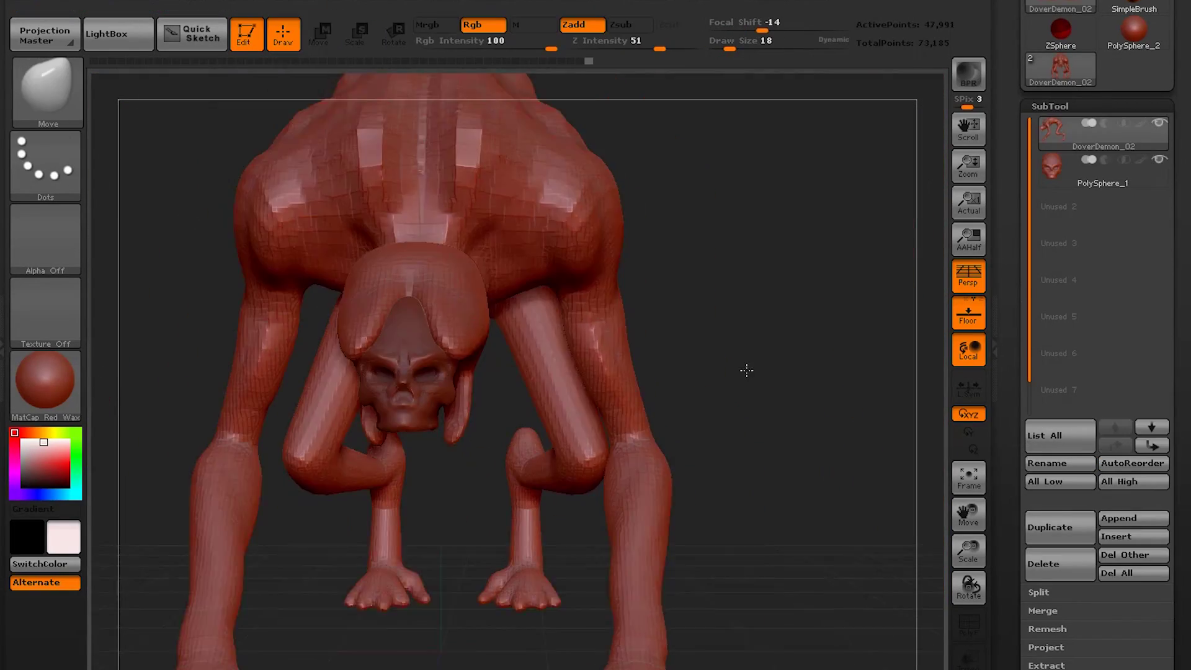
Step: Hide the PolySphere_1 skull, smooth the front of the DoverDemon_02 hood, and show the skull again
mouse_move(744, 387)
mouse_down()
mouse_move(683, 360)
mouse_move(807, 211)
mouse_up()
click(1159, 159)
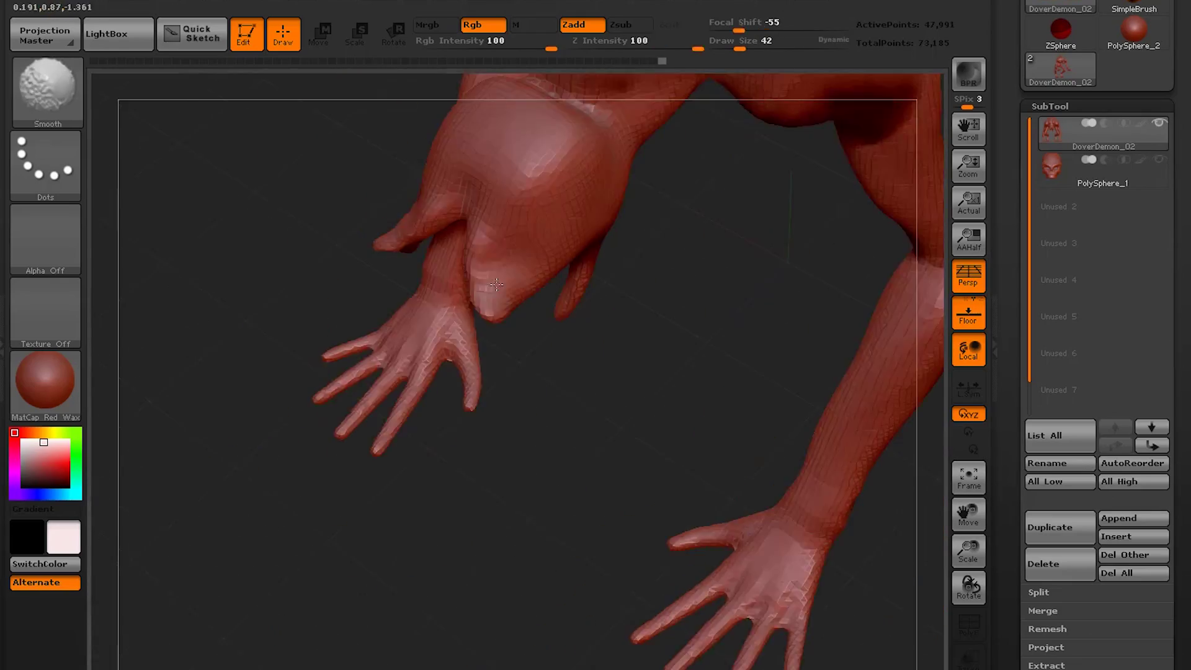
drag(460, 422, 594, 360)
click(1159, 158)
Step: Remesh DoverDemon_02 with DynaMesh at resolution 128 and reshape the hood around the skull with the Move brush
drag(856, 366, 549, 367)
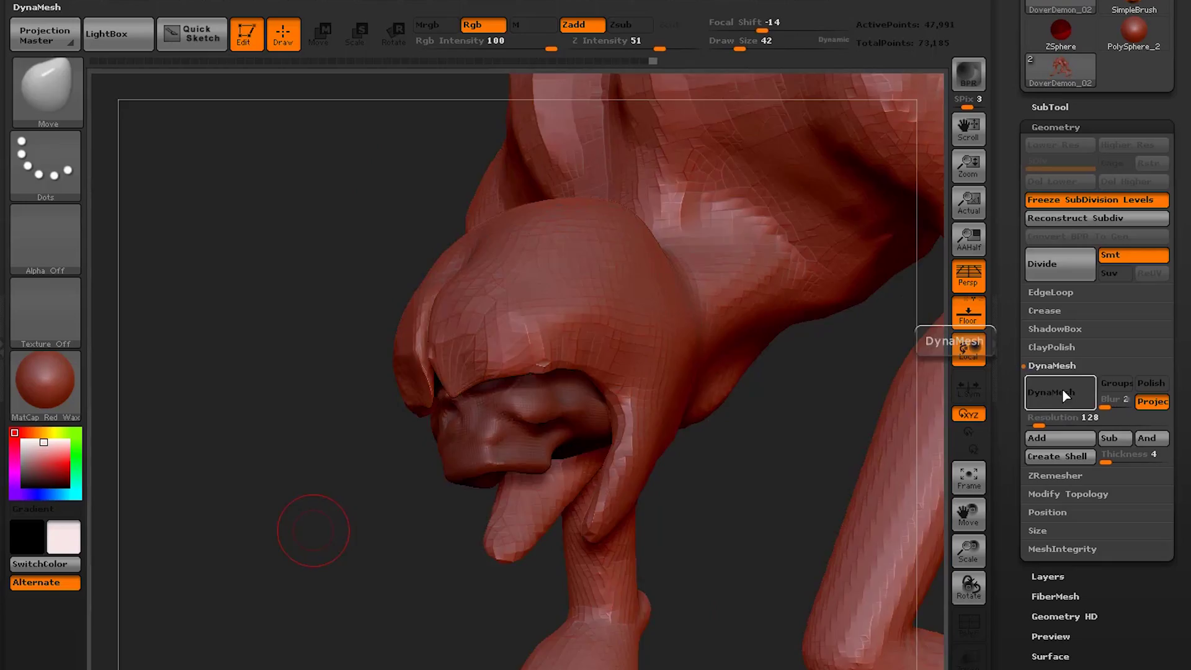
drag(311, 524, 1048, 399)
drag(869, 372, 582, 304)
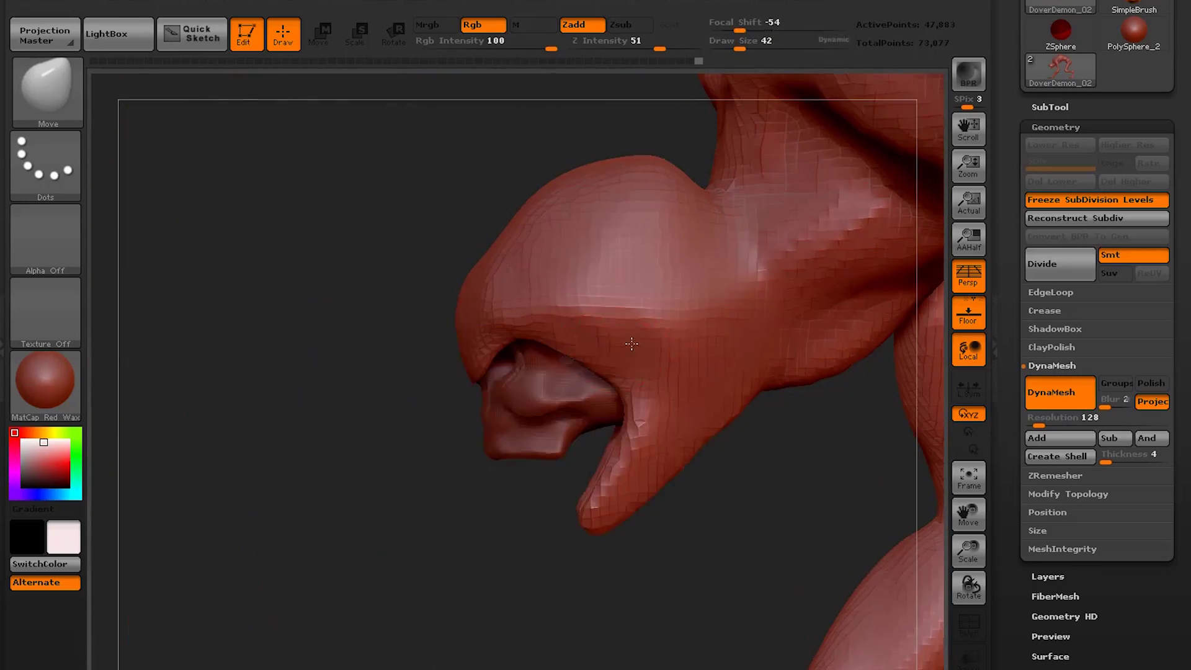
Step: Cut away the pointed lower part of the hood with the TrimCurve brush
mouse_move(437, 456)
mouse_down()
mouse_move(569, 438)
mouse_move(546, 452)
mouse_up()
ctrl+shift+click(47, 93)
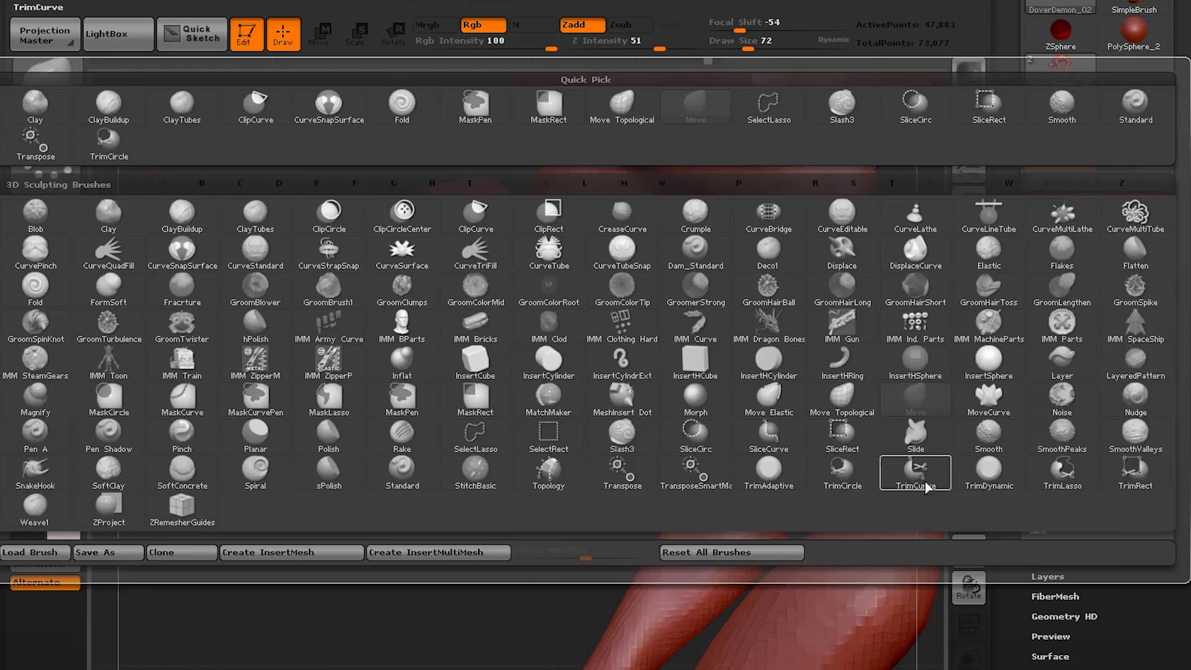
ctrl+shift+click(925, 484)
ctrl+shift+drag(462, 347, 571, 379)
drag(544, 447, 677, 440)
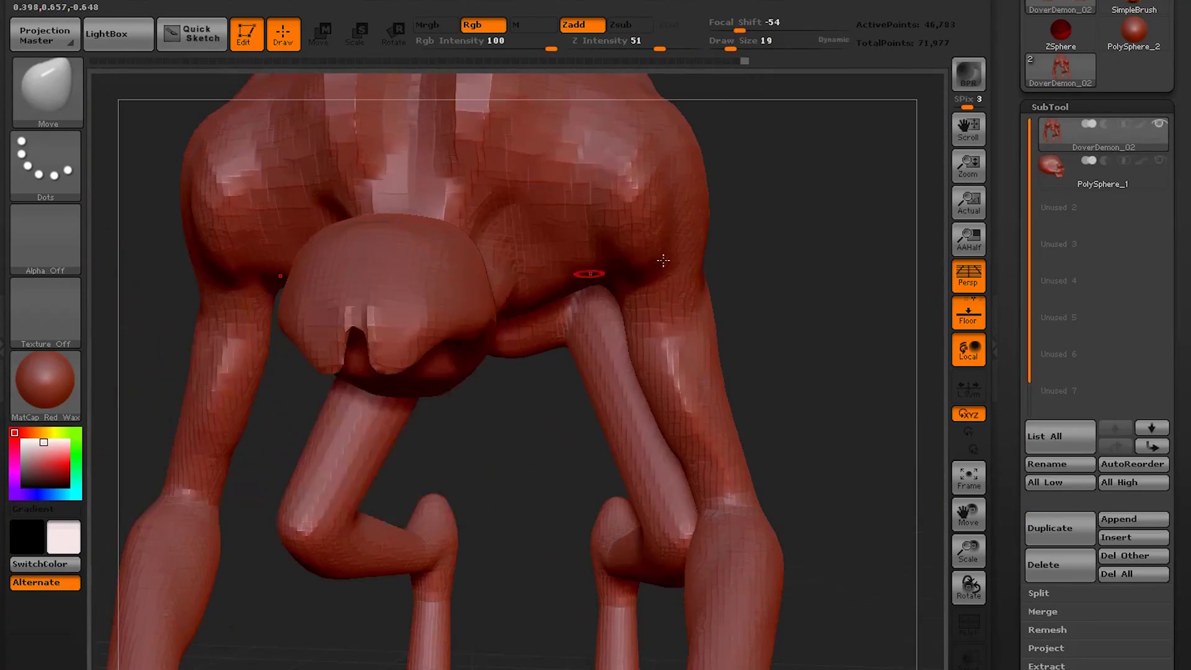
Step: Reshape the hood's front edge above the face with the Move brush and check the PolySphere_1 skull on its own
drag(776, 267, 738, 254)
drag(388, 434, 478, 268)
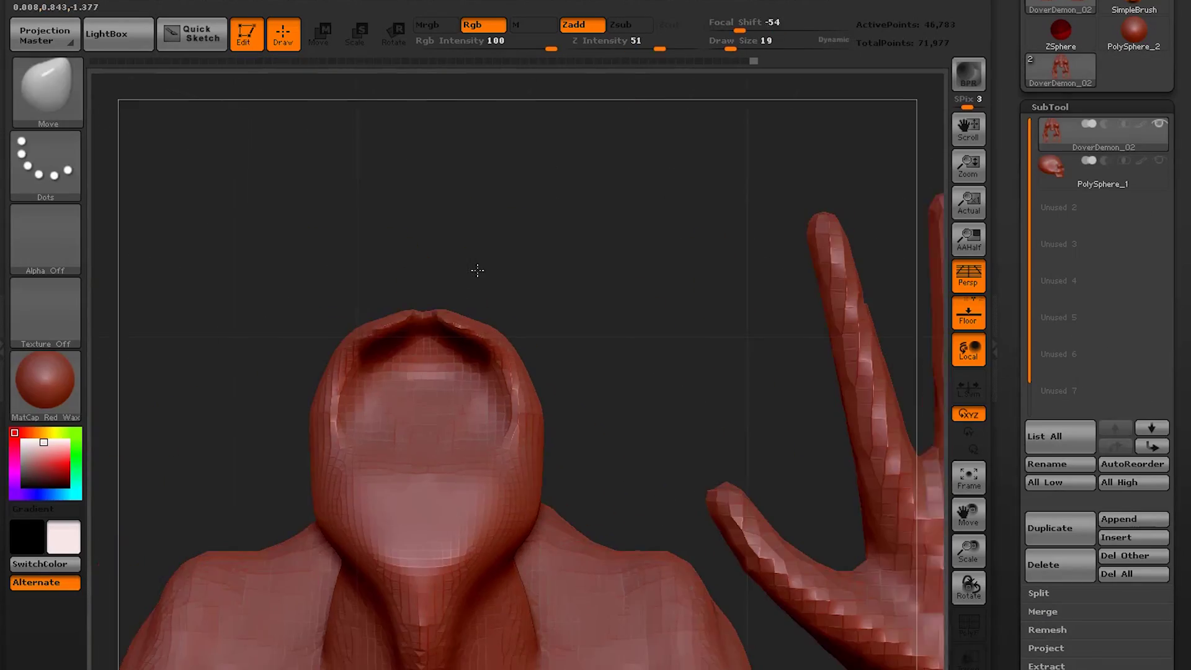
drag(436, 317, 432, 331)
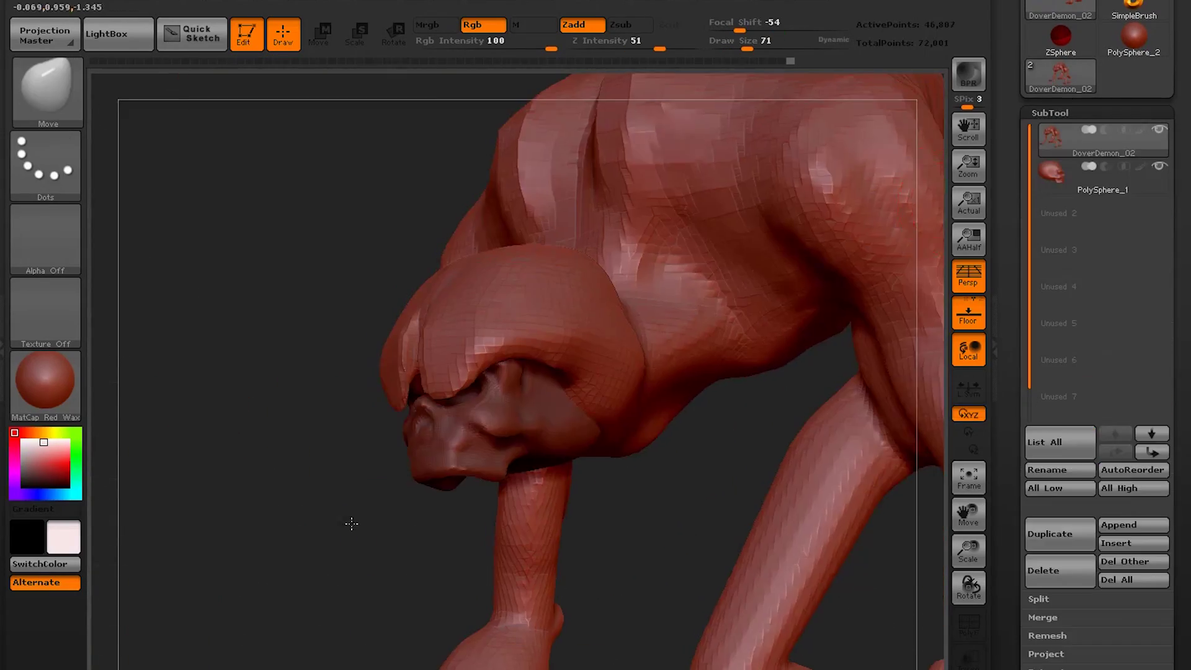
click(1154, 165)
shift+click(1158, 167)
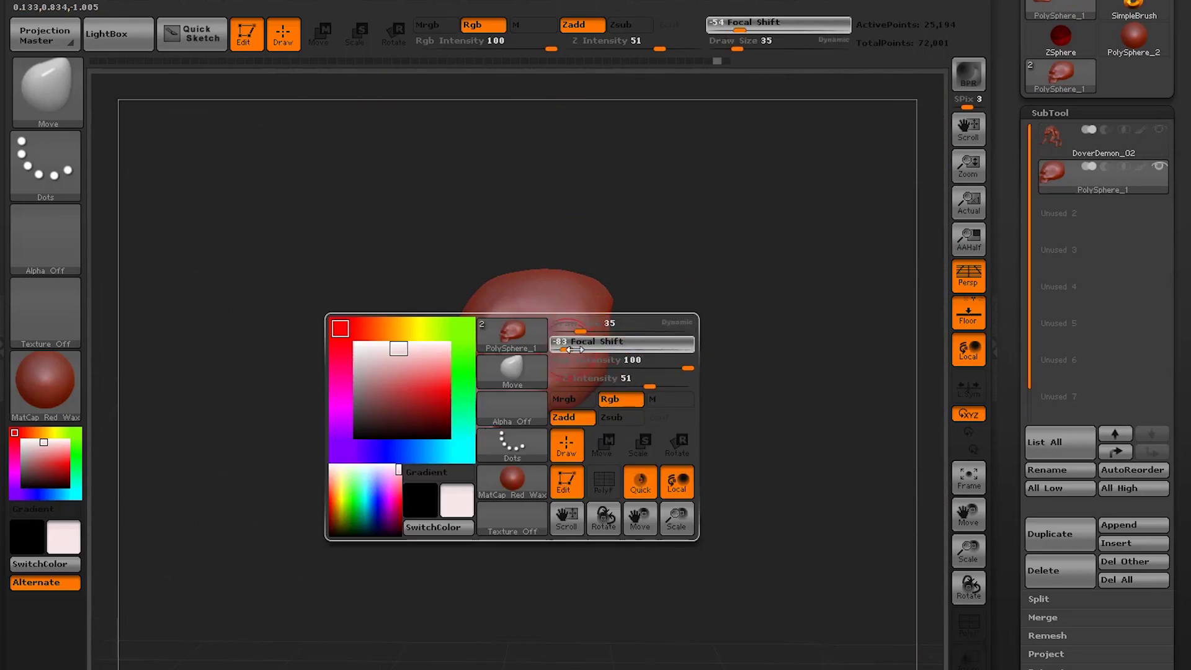
click(1144, 146)
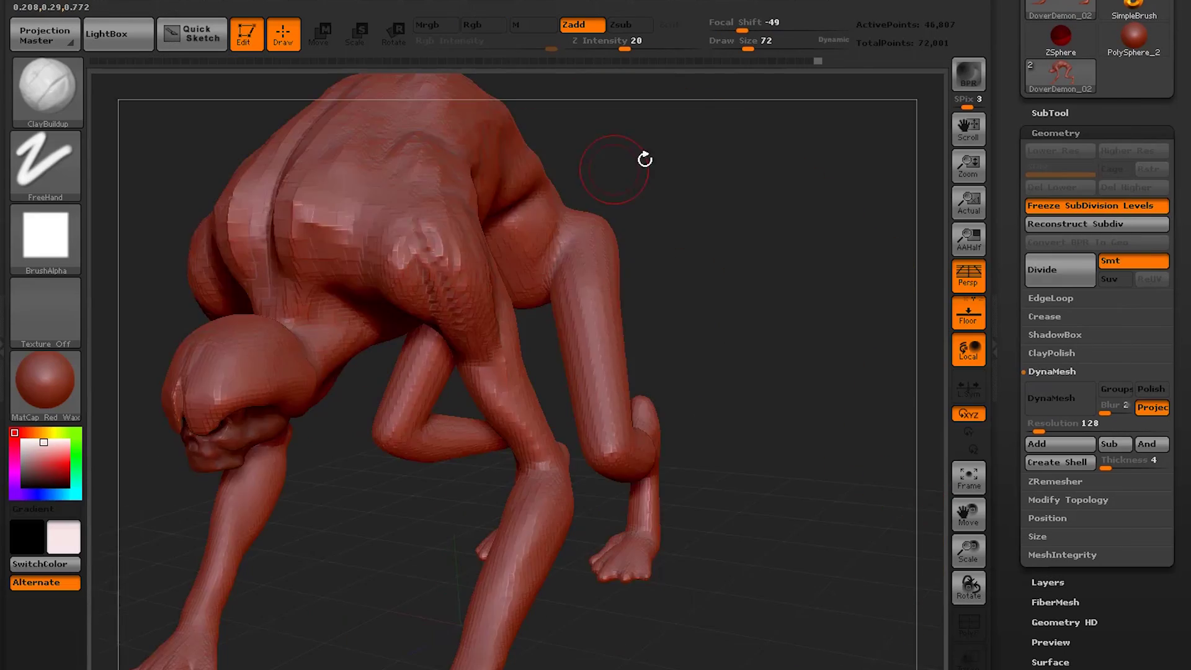
Step: Build up the shoulder, chest and rib muscles of DoverDemon_02 with the ClayBuildup and Move brushes and remesh it at resolution 128
drag(645, 159, 460, 276)
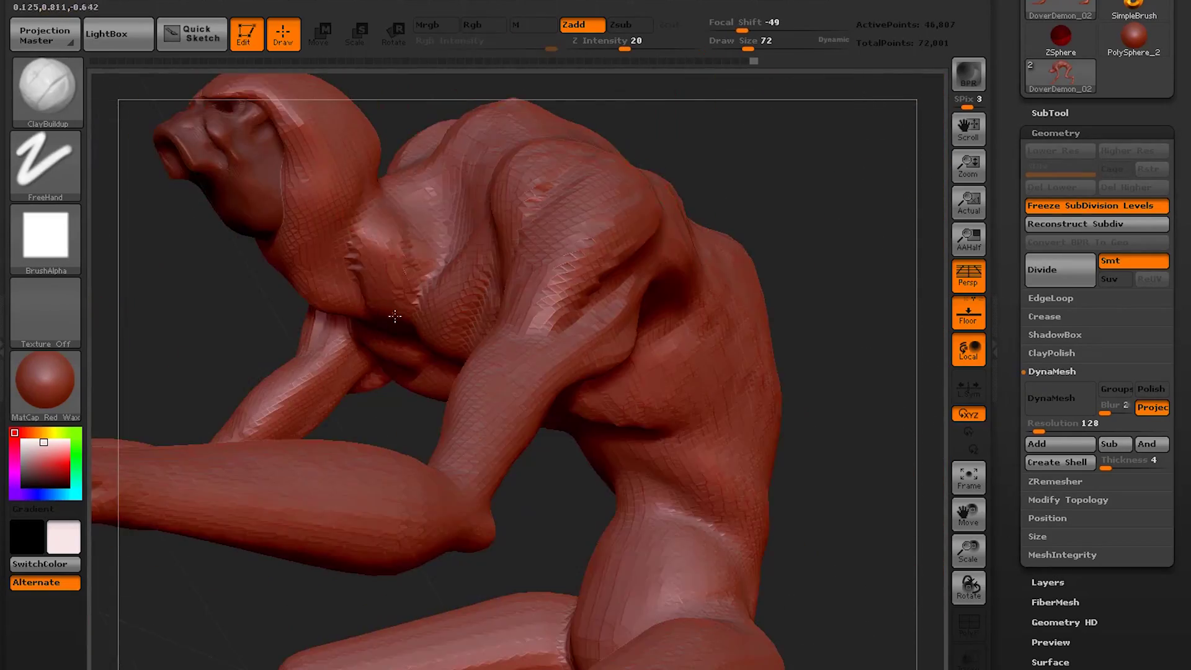
drag(394, 314, 434, 298)
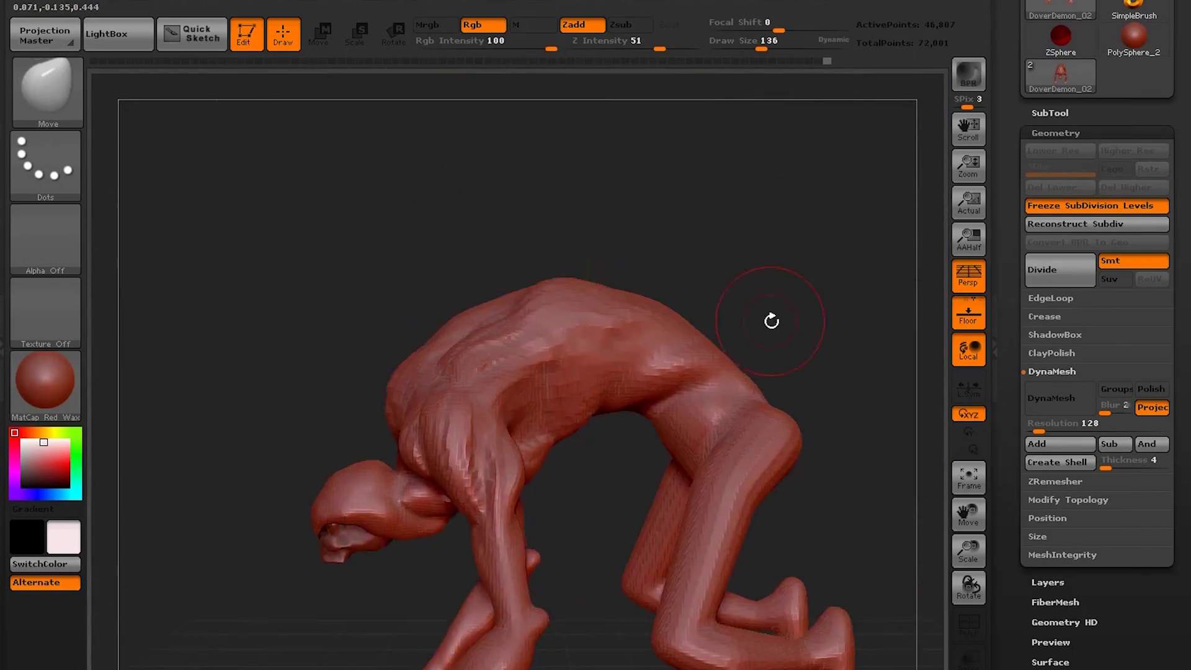
key(b)
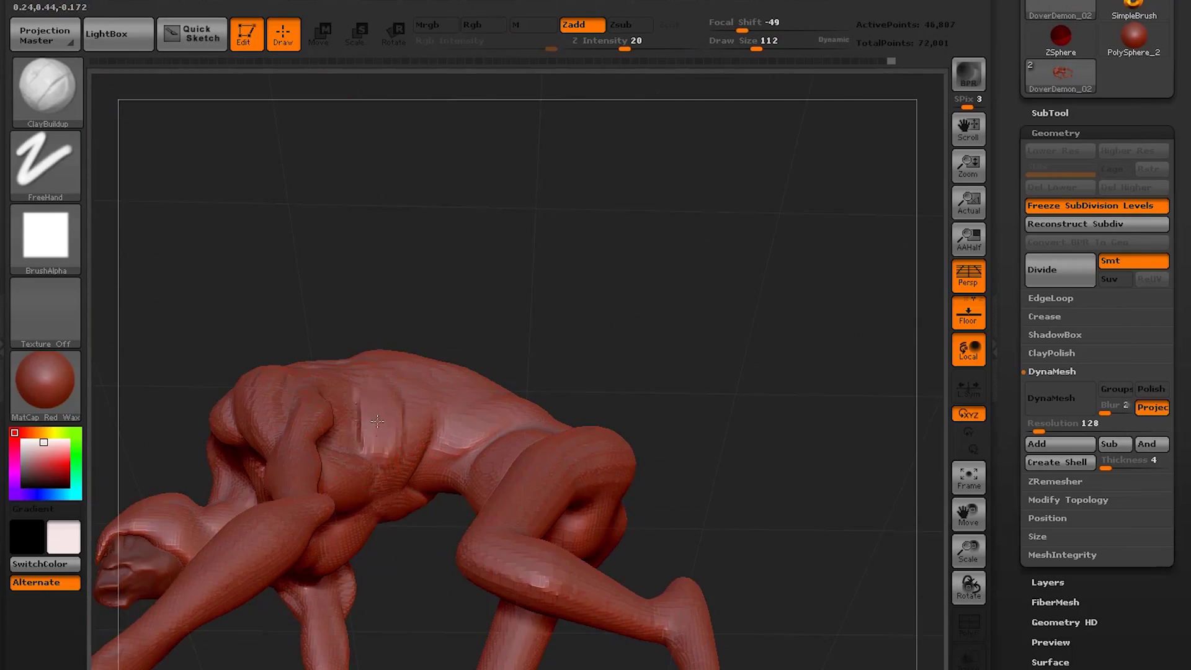
drag(611, 298, 621, 394)
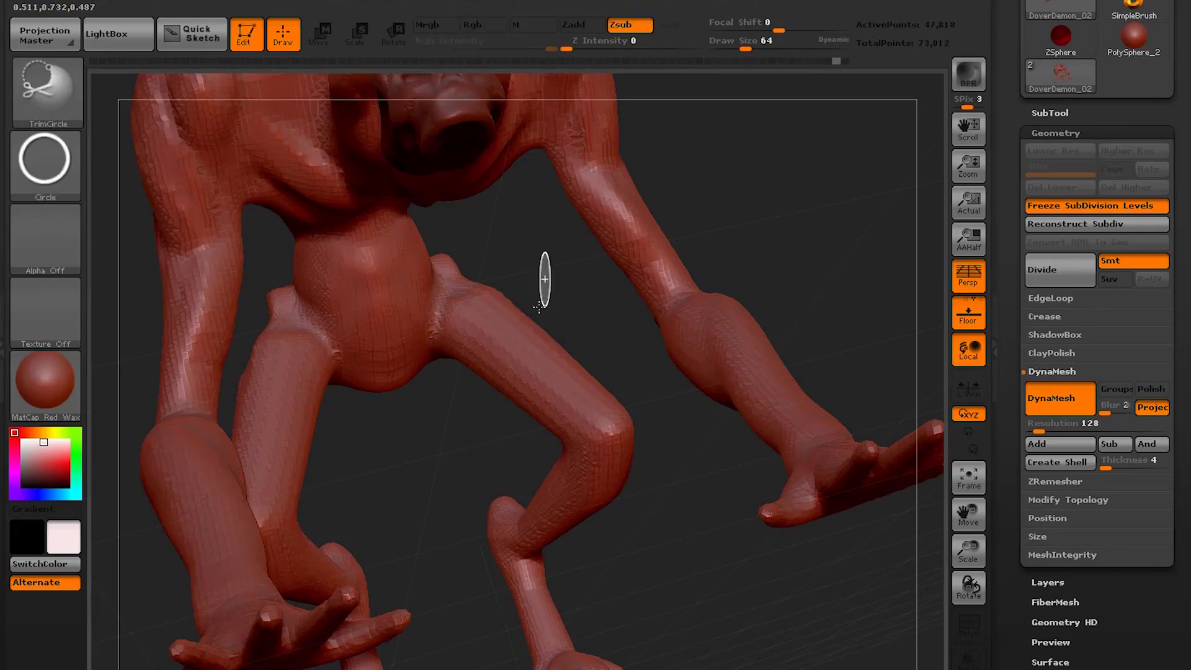
key(b)
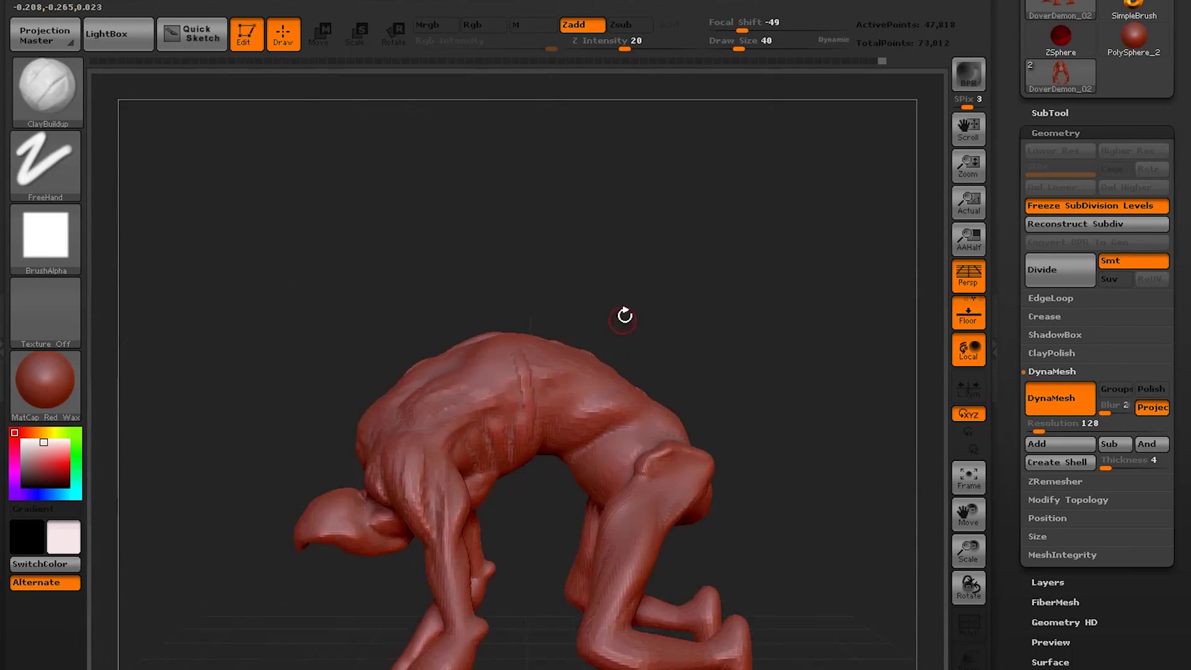
Step: Isolate the hind legs of DoverDemon_02 and reshape them with the Move brush
drag(625, 316, 549, 461)
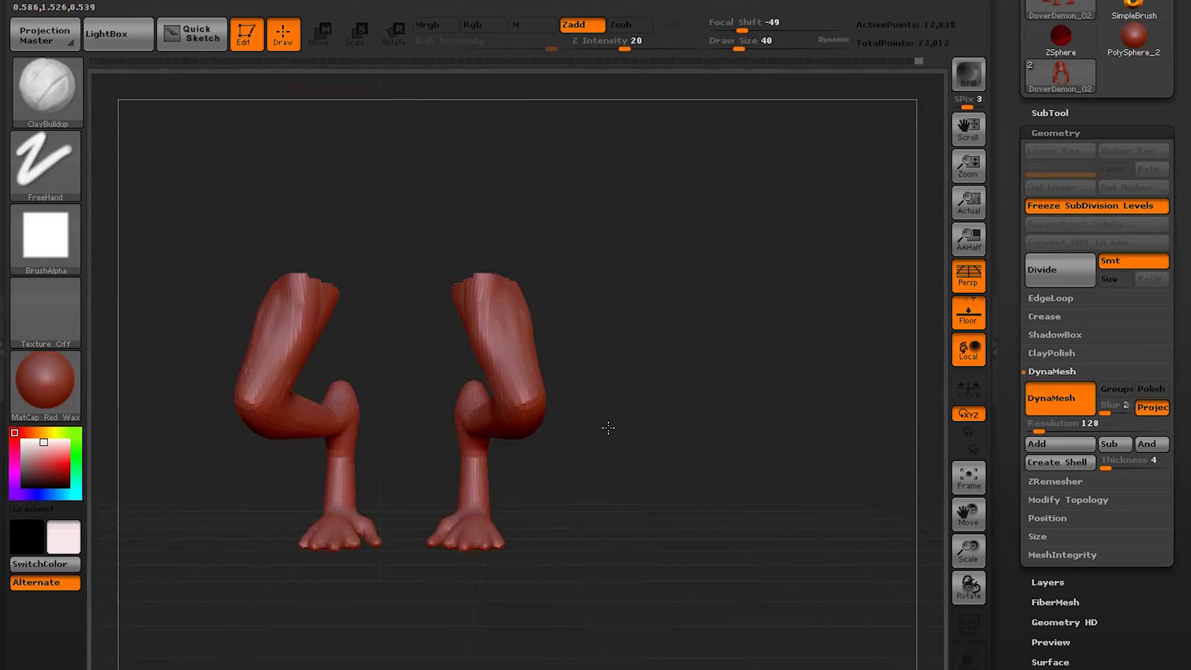
mouse_move(608, 428)
mouse_down()
mouse_move(692, 301)
mouse_move(561, 502)
mouse_move(505, 273)
mouse_move(608, 330)
mouse_move(532, 226)
mouse_move(400, 385)
mouse_move(631, 498)
mouse_up()
key(b)
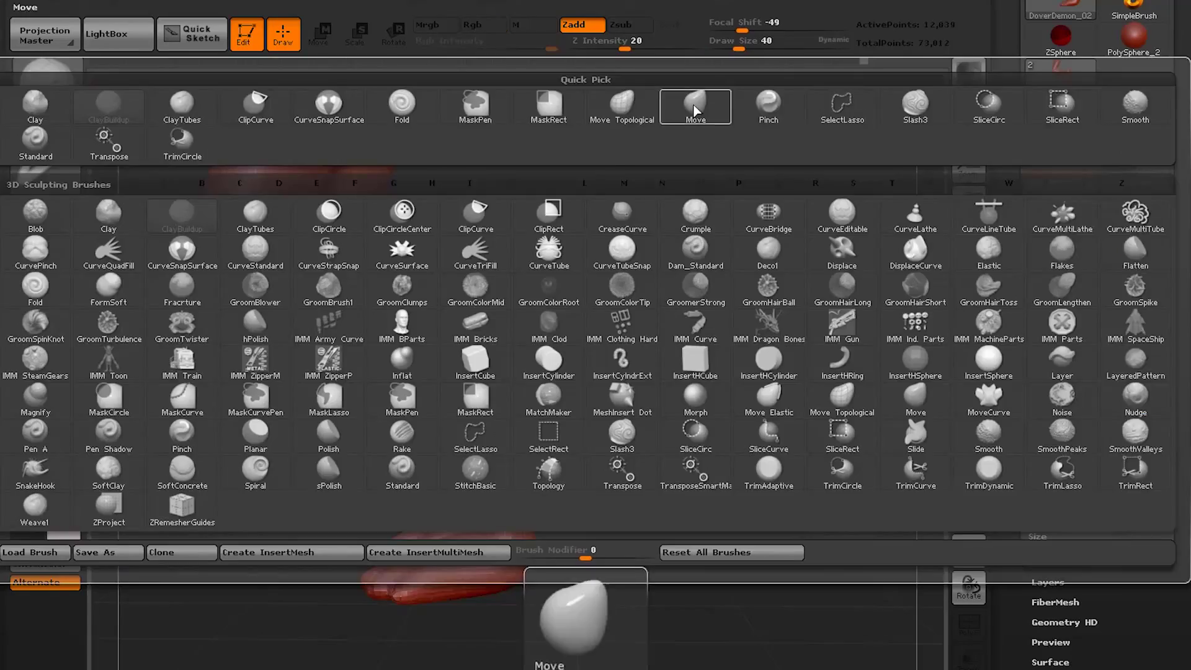
click(695, 112)
mouse_move(577, 407)
mouse_down()
mouse_move(673, 351)
mouse_move(606, 465)
mouse_move(566, 506)
mouse_move(378, 559)
mouse_move(501, 410)
mouse_up()
Step: Isolate the lower torso and legs with perspective off, build up the abdomen with ClayBuildup and smooth it
key(b)
ctrl+shift+click(606, 426)
shift+drag(607, 425, 755, 438)
key(p)
mouse_move(654, 261)
ctrl+shift+mouse_down()
mouse_move(667, 507)
mouse_move(723, 481)
mouse_move(479, 374)
mouse_move(486, 259)
ctrl+shift+mouse_up()
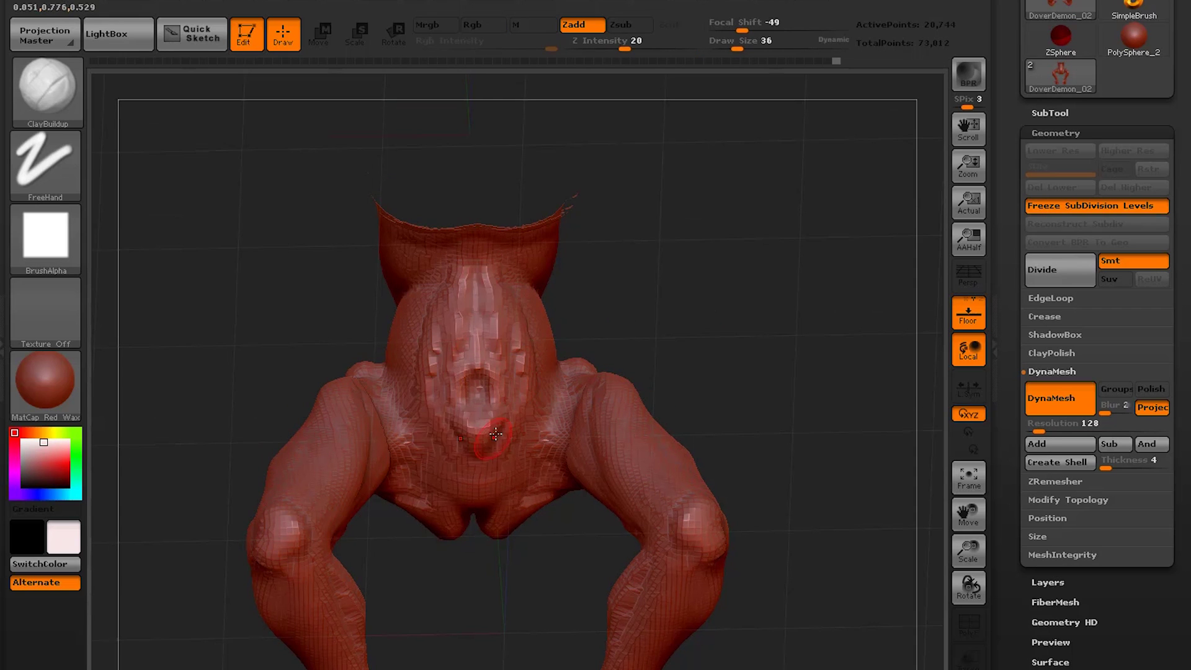
shift+drag(520, 302, 478, 348)
mouse_move(713, 347)
mouse_down()
mouse_move(670, 354)
mouse_move(645, 410)
mouse_move(737, 377)
mouse_move(748, 450)
mouse_up()
Step: Isolate the forearms and hands and build up the forearm with the ClayBuildup brush at Draw Size 48
ctrl+shift+click(737, 377)
drag(687, 377, 627, 410)
mouse_move(426, 479)
ctrl+shift+mouse_down()
mouse_move(523, 447)
mouse_move(434, 347)
ctrl+shift+mouse_up()
drag(596, 471, 485, 548)
drag(552, 442, 501, 238)
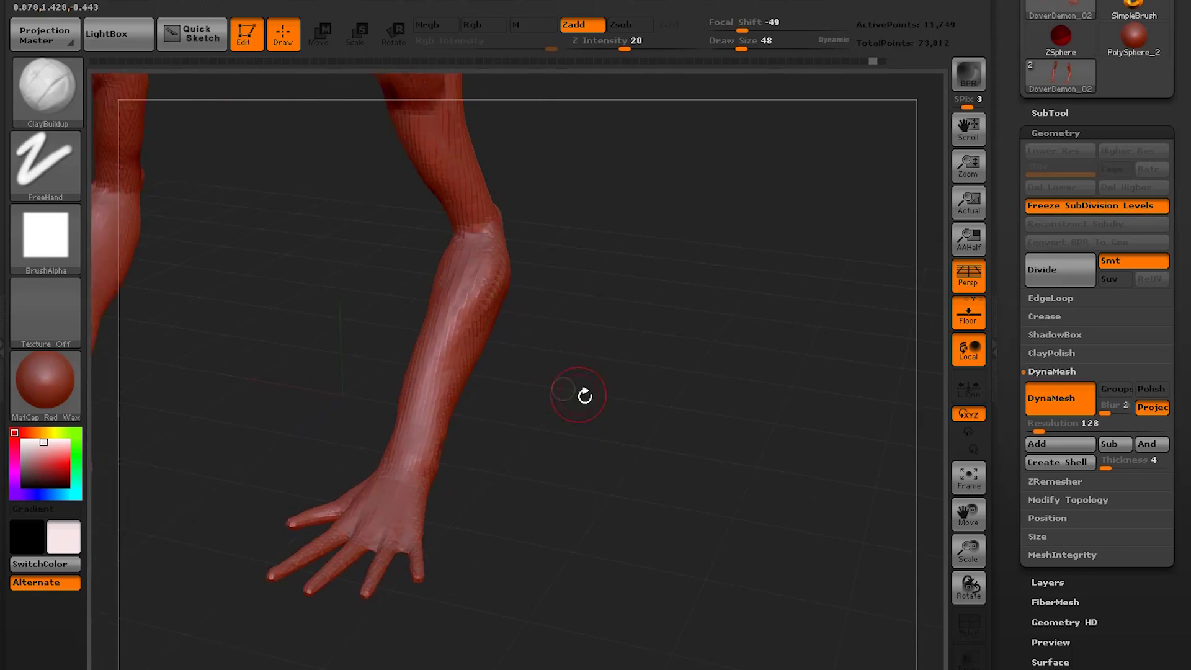
drag(586, 395, 556, 392)
drag(490, 273, 450, 372)
Step: Smooth the back of the forearm and add long raised muscle strands towards the wrist with ClayBuildup
drag(670, 397, 497, 391)
drag(714, 397, 596, 385)
drag(695, 372, 608, 347)
shift+drag(539, 292, 545, 342)
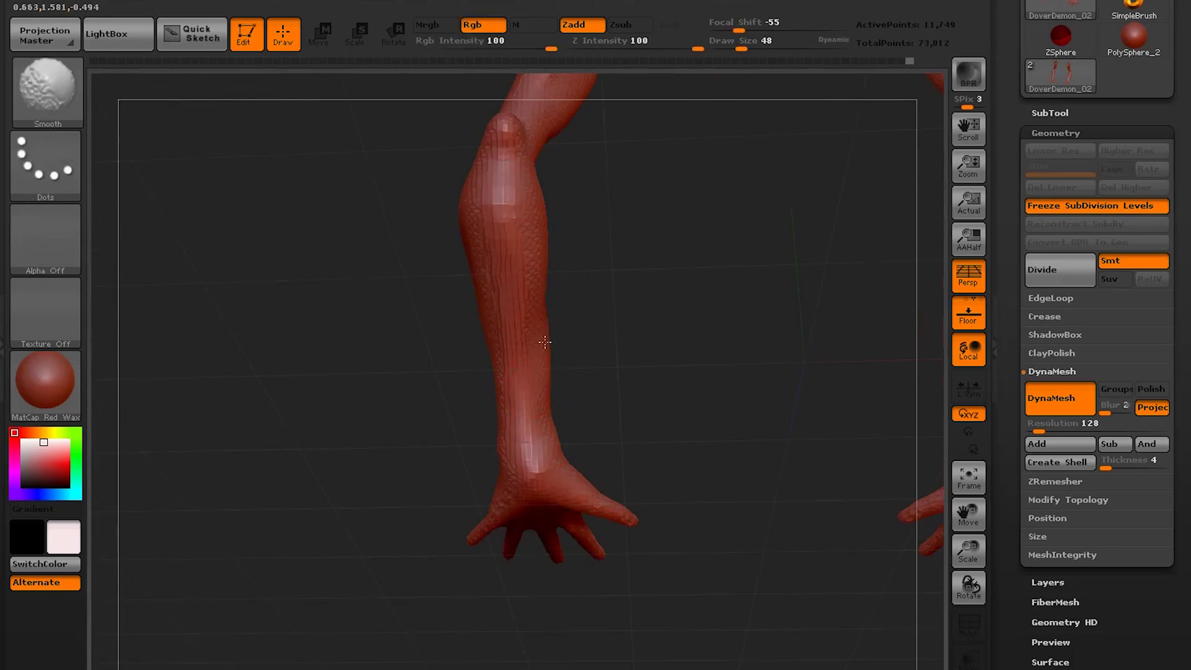
mouse_move(670, 385)
mouse_down()
mouse_move(587, 407)
mouse_move(676, 372)
mouse_up()
drag(536, 323, 566, 296)
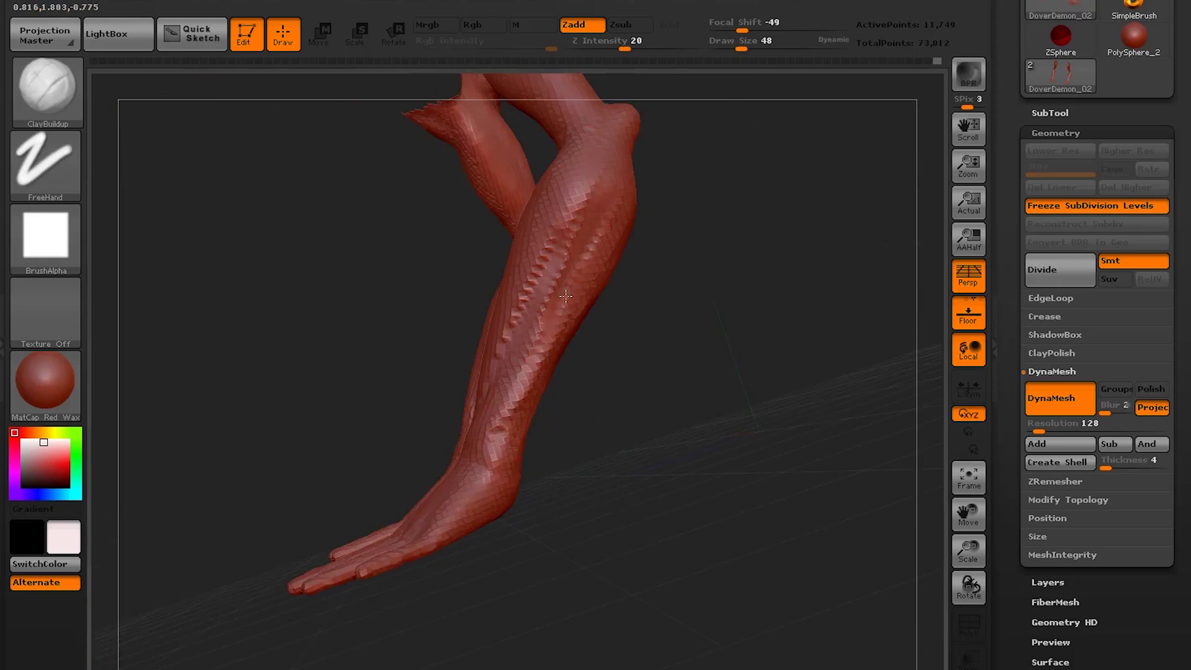
Step: Sculpt tendon ridges across the backs of the hands with ClayBuildup at Draw Size 24, and unhide the whole body
drag(479, 366, 692, 357)
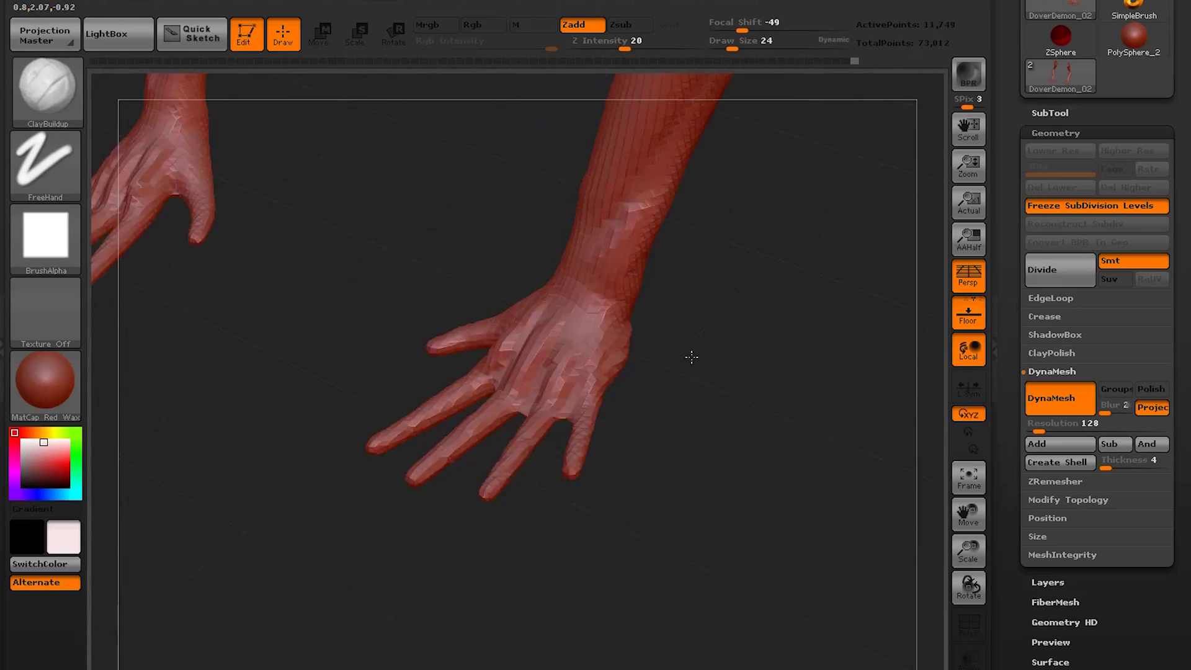
drag(421, 418, 558, 428)
ctrl+shift+click(638, 442)
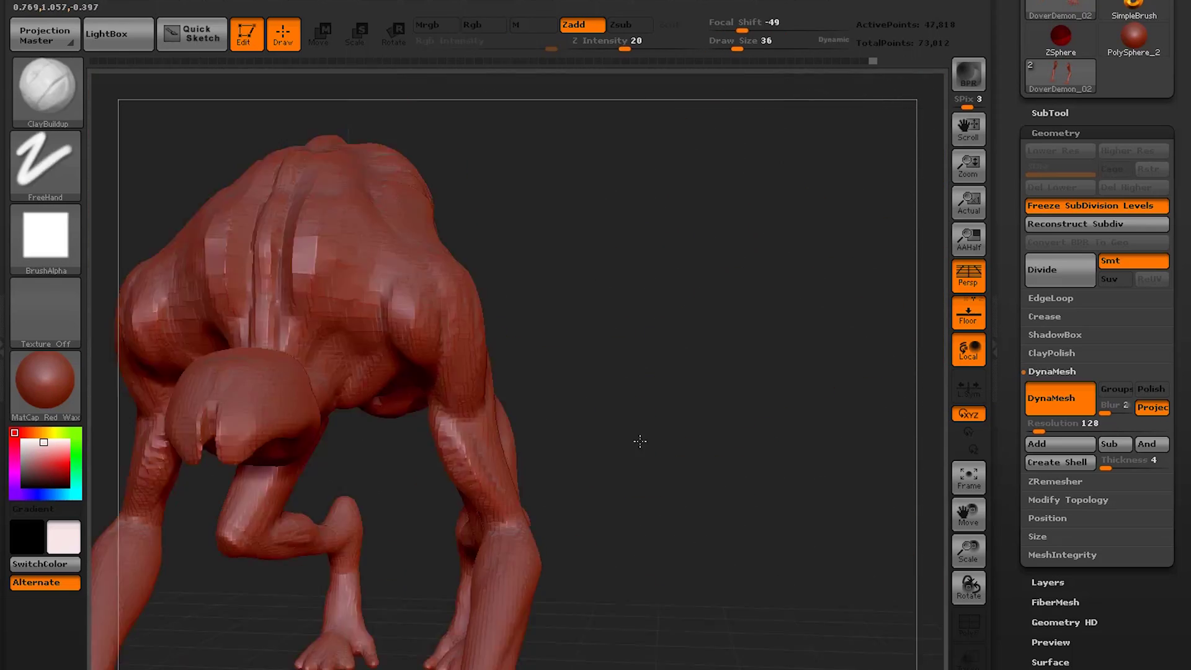
mouse_move(637, 441)
mouse_down()
mouse_move(649, 333)
mouse_move(392, 335)
mouse_move(646, 590)
mouse_move(590, 422)
mouse_move(570, 461)
mouse_move(483, 359)
mouse_move(646, 393)
mouse_up()
Step: Select the DoverDemon_03 body in the subtool list and show the PolySphere_1 skull with it
drag(1179, 249, 1178, 436)
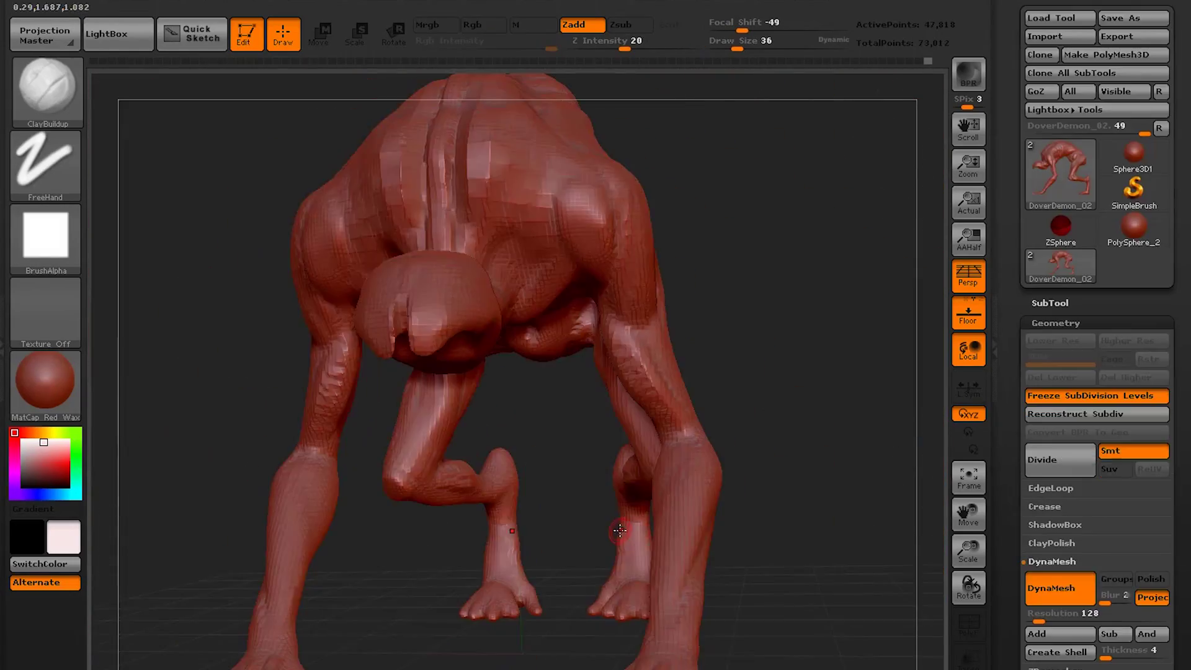
click(1050, 300)
click(1104, 173)
mouse_move(807, 397)
mouse_down()
mouse_move(408, 415)
mouse_move(452, 467)
mouse_up()
click(1103, 138)
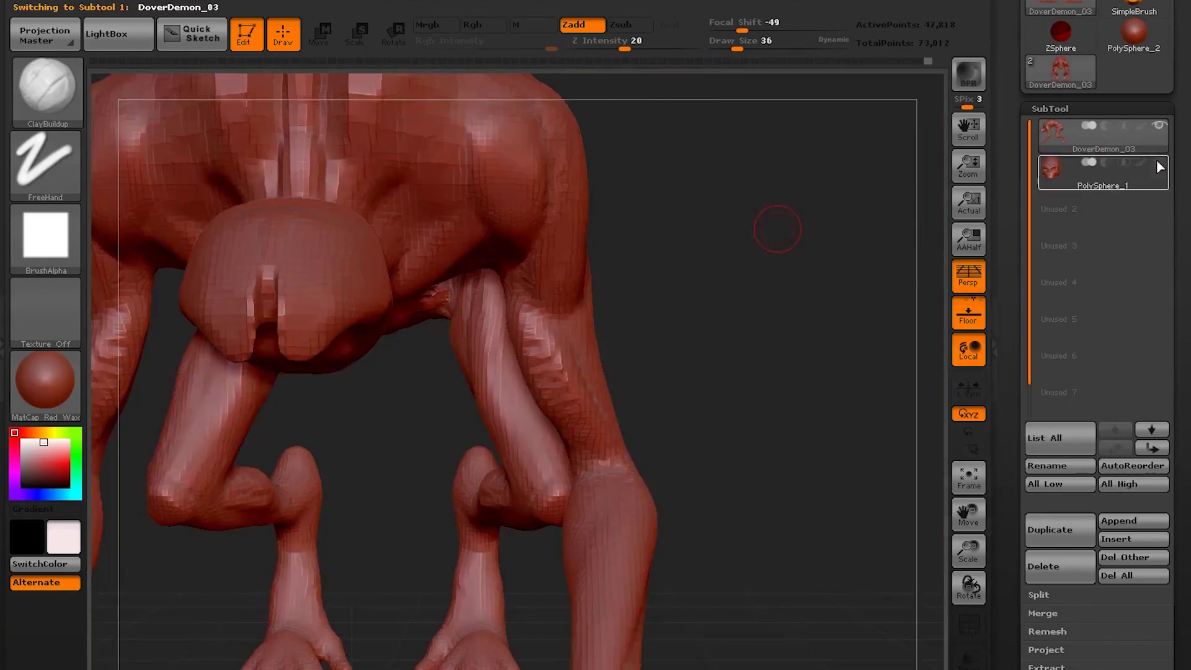
click(1159, 163)
Step: Smooth the hood's brim and push it back off the skull's face with the Move brush at Draw Size 72
shift+drag(347, 379, 329, 397)
key(b)
click(696, 105)
mouse_move(338, 340)
mouse_down()
mouse_move(273, 335)
mouse_move(436, 348)
mouse_move(684, 315)
mouse_move(427, 355)
mouse_up()
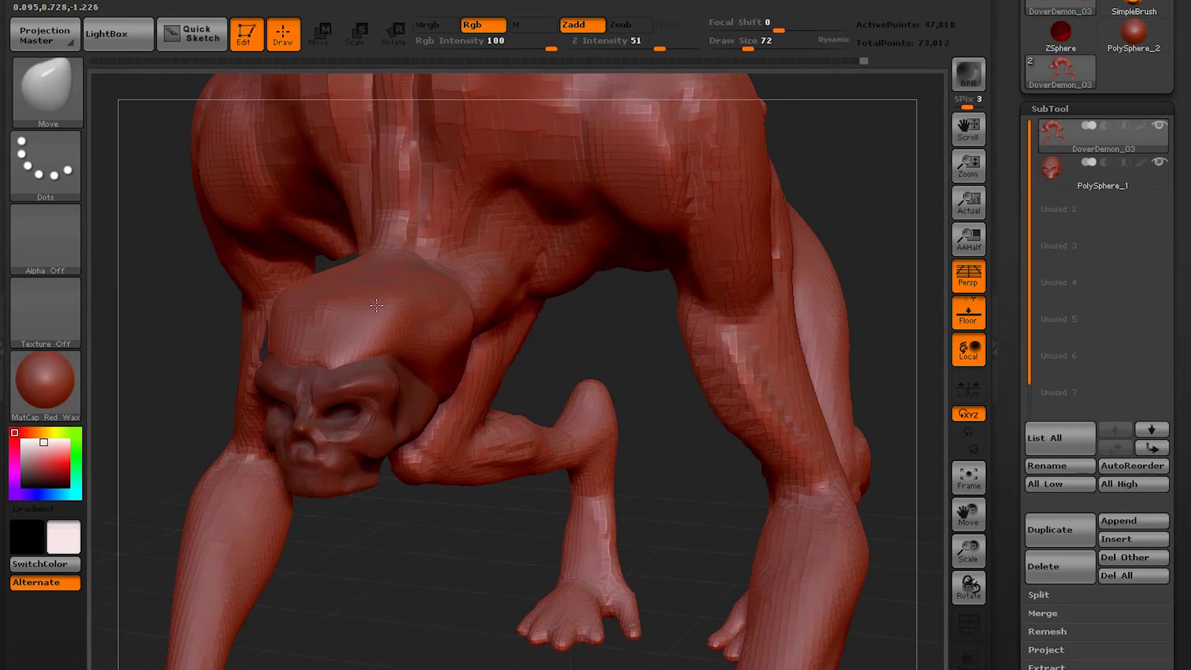
mouse_move(539, 385)
mouse_down()
mouse_move(420, 463)
mouse_move(271, 457)
mouse_move(575, 348)
mouse_move(325, 466)
mouse_up()
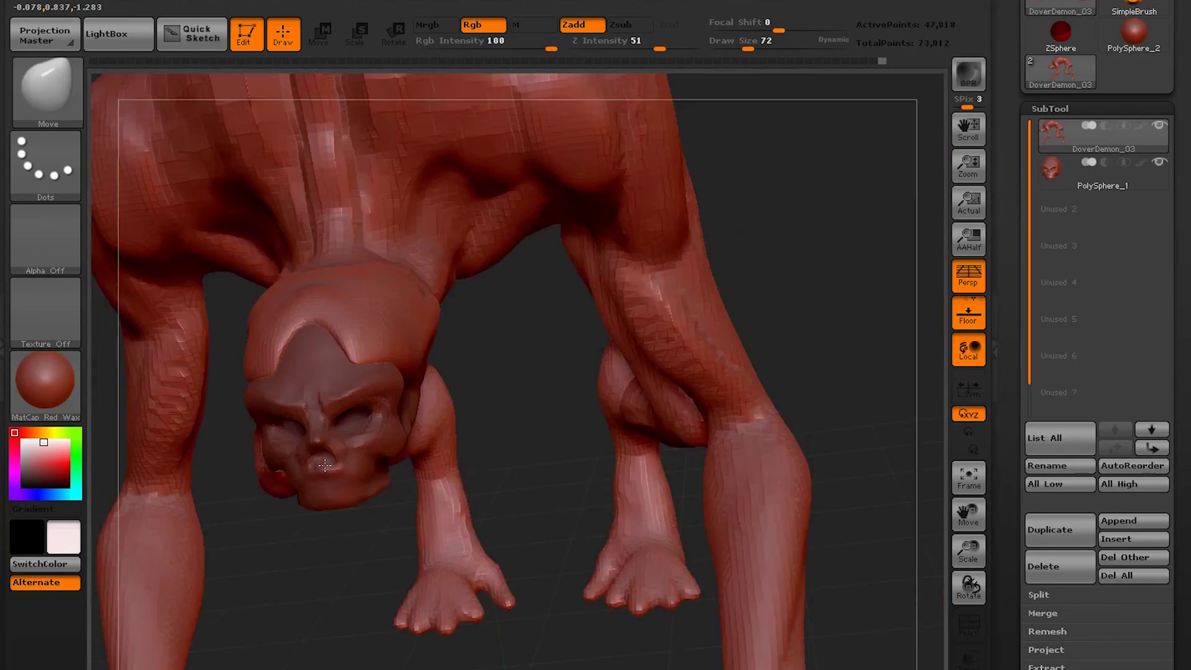
drag(527, 459, 325, 466)
Step: Isolate the head, select the PolySphere_1 skull and refine its brows and eye sockets with the Move brush
ctrl+shift+drag(298, 235, 650, 515)
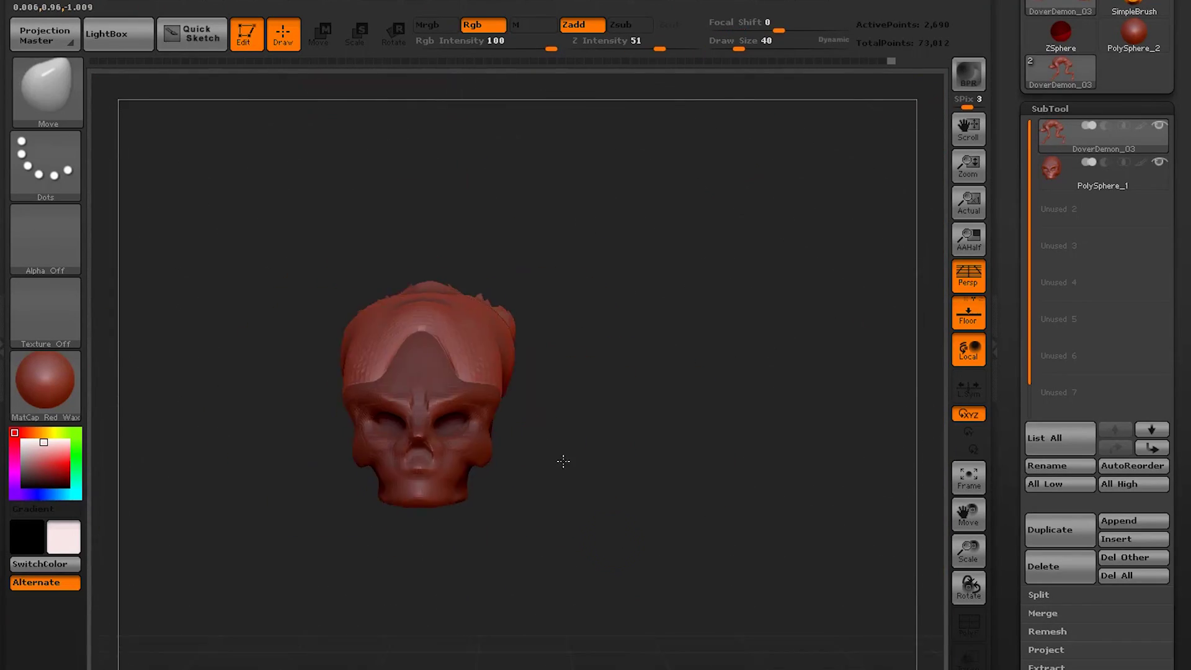
alt+drag(563, 461, 611, 551)
alt+click(403, 397)
mouse_move(651, 496)
mouse_down()
mouse_move(612, 551)
mouse_move(415, 466)
mouse_up()
drag(415, 323, 620, 347)
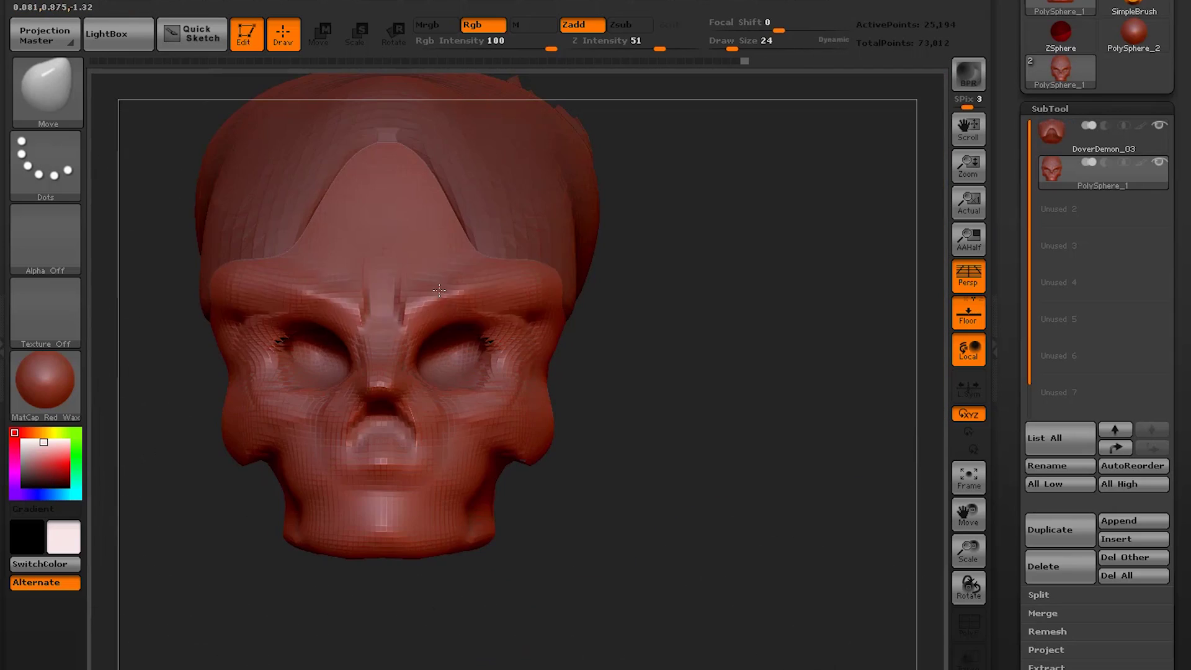
drag(446, 338, 426, 324)
mouse_move(622, 373)
mouse_down()
mouse_move(623, 500)
mouse_move(683, 484)
mouse_move(650, 456)
mouse_up()
Step: Reshape the skull's face and cheek area with the SnakeHook brush
key(bracketright)
key(v)
key(v)
alt+click(527, 248)
key(b)
click(38, 463)
mouse_move(404, 403)
mouse_down()
mouse_move(404, 519)
mouse_move(497, 434)
mouse_up()
alt+click(643, 465)
drag(683, 533, 620, 521)
drag(683, 497, 775, 472)
Step: Append a PolySphere as subtool PolySphere_2, select it and scale it down to a small ball below the skull's mouth
click(1134, 521)
click(776, 434)
click(1077, 211)
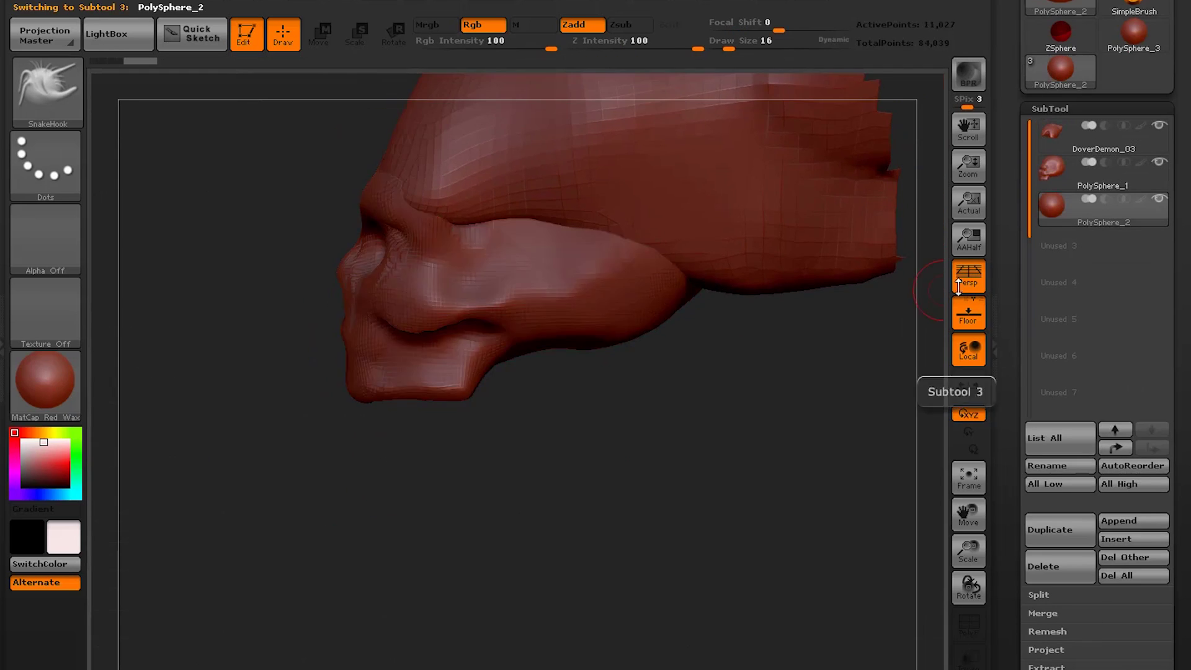
click(962, 283)
key(e)
mouse_move(644, 340)
mouse_down()
mouse_move(578, 340)
mouse_move(603, 348)
mouse_up()
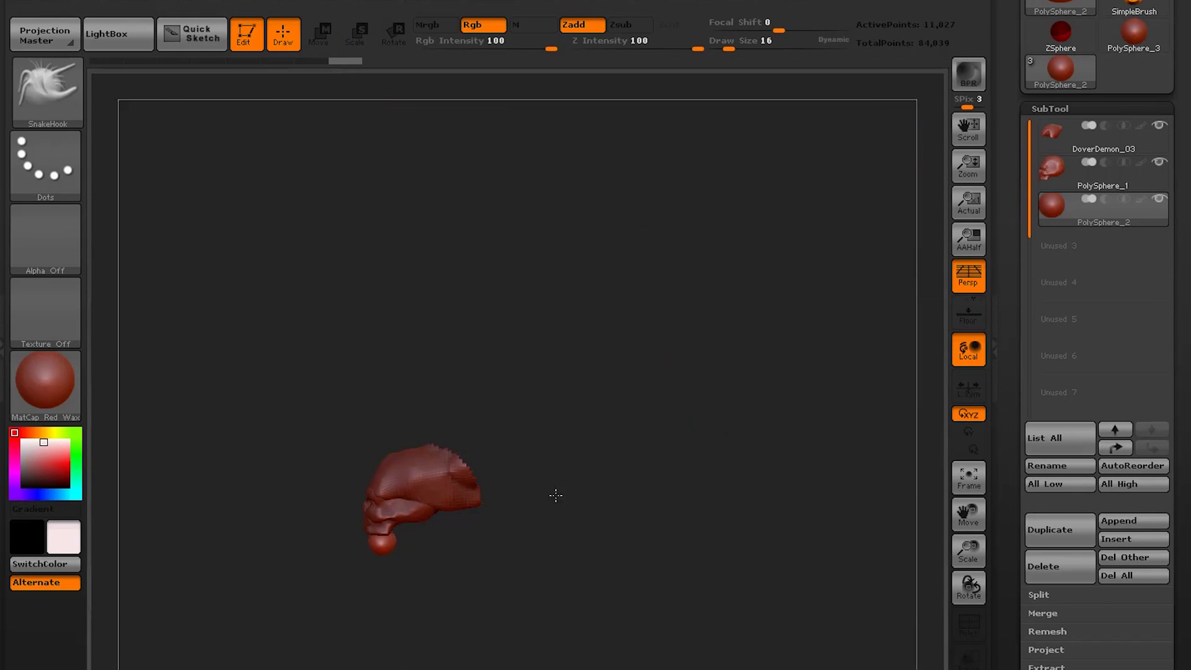
alt+drag(556, 495, 583, 584)
Step: Place the small sphere under the skull's mouth and switch to the Move brush with Focal Shift about -30
click(48, 93)
click(123, 152)
click(320, 35)
click(283, 34)
drag(621, 521, 745, 522)
key(space)
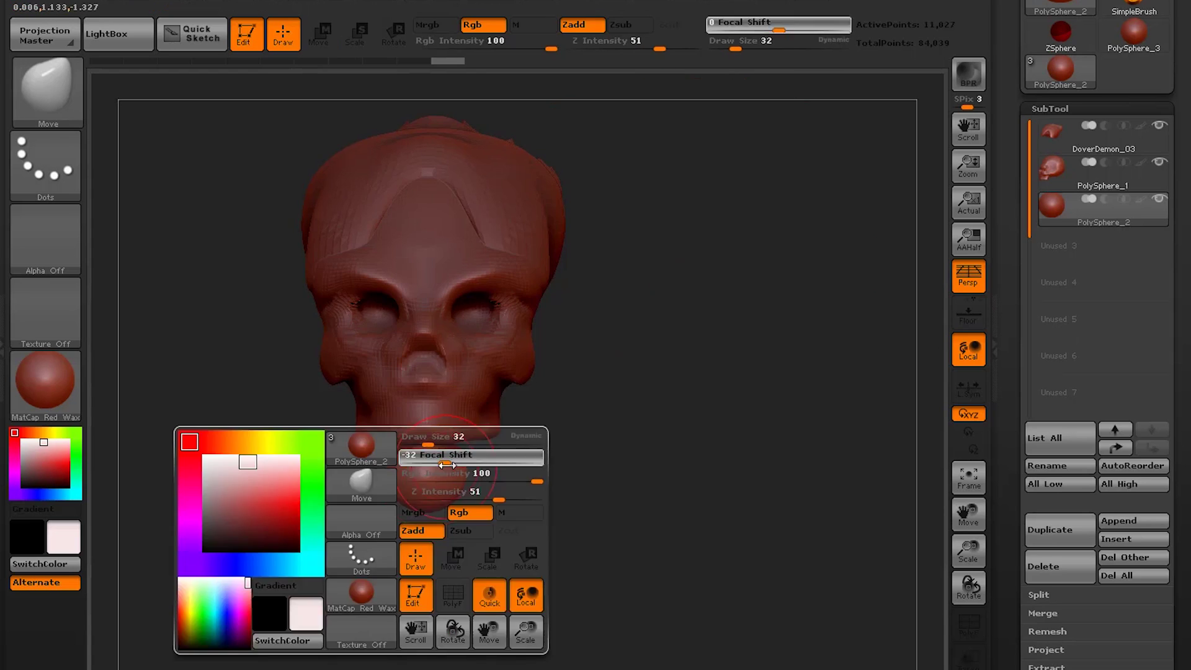
Step: Drop the PolySphere_2 sphere to its lowest subdivision level and flatten it into a jaw block with the Move brush
click(1055, 125)
click(1060, 390)
drag(462, 475, 487, 475)
drag(625, 463, 672, 513)
key(ctrl)
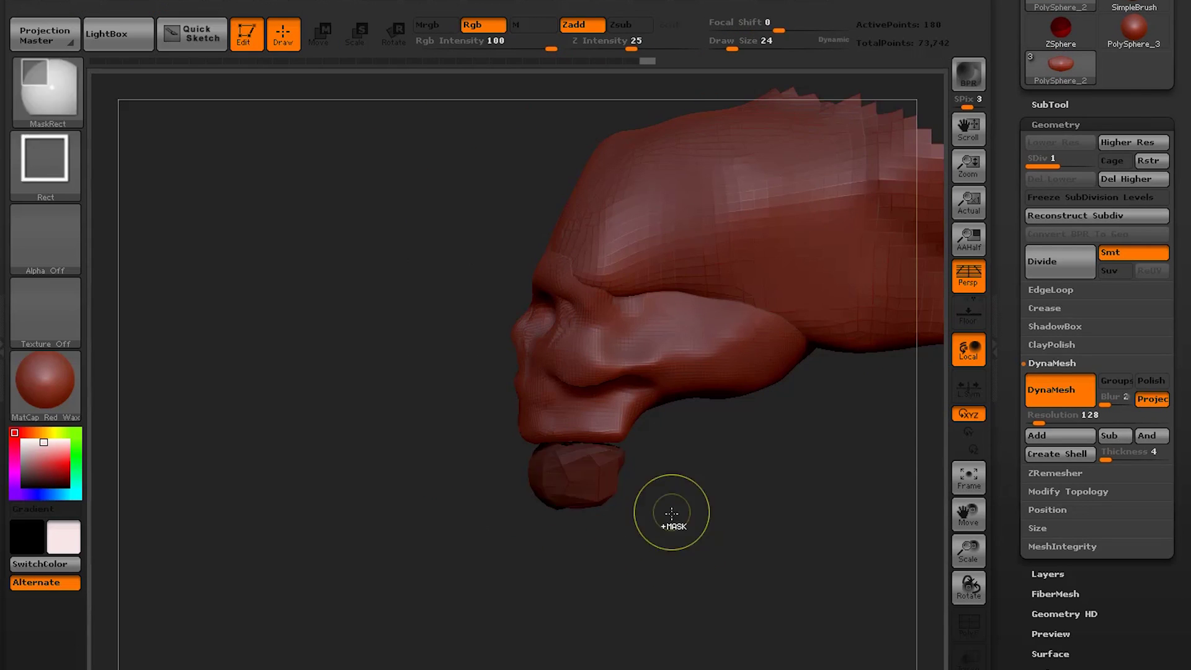
Step: Show the full body around the PolySphere_2 jaw block and subdivide the block once
click(1049, 105)
click(1060, 208)
alt+drag(879, 455, 718, 457)
click(1050, 105)
click(1055, 125)
key(ctrl+d)
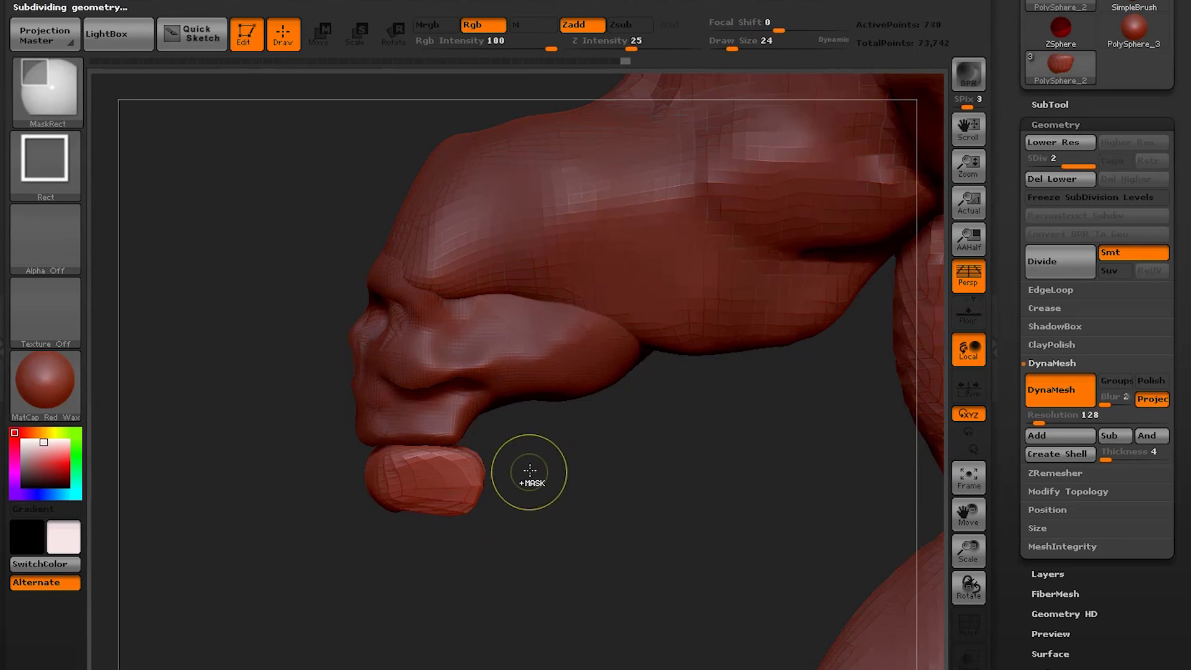
Step: Use masking and the Move brush to pull the block into a lower jaw that rises at the back
ctrl+drag(530, 472, 606, 500)
drag(472, 458, 504, 426)
drag(606, 500, 671, 447)
drag(559, 546, 658, 496)
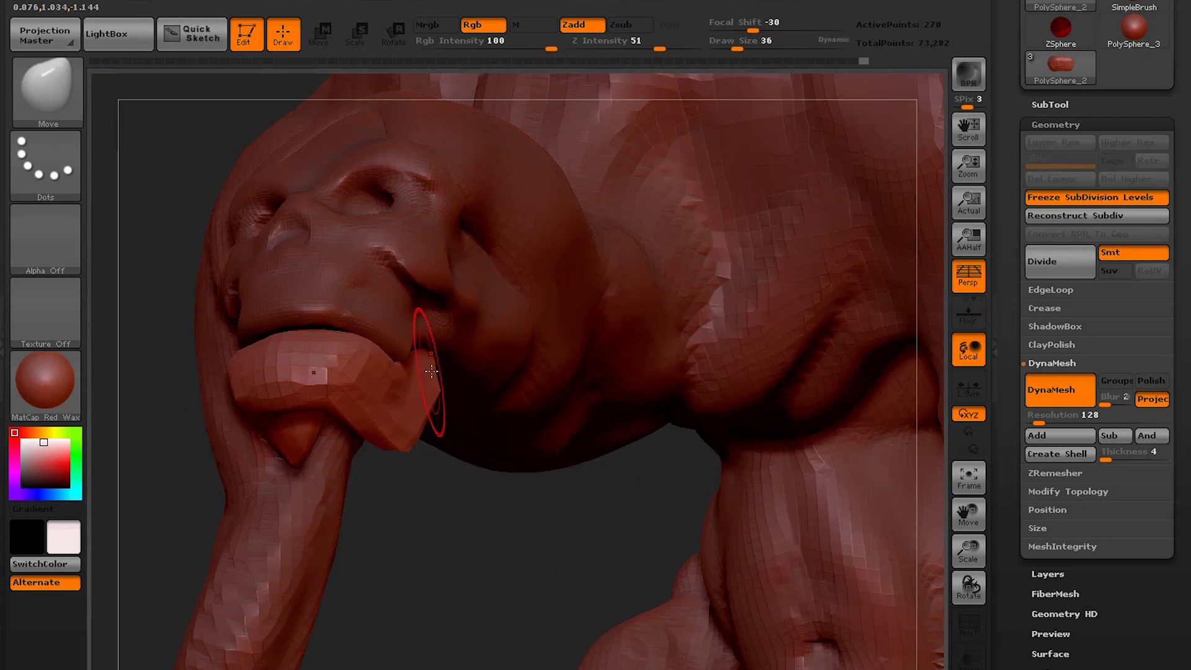
key(bracketright)
drag(546, 497, 695, 459)
Step: Enter DynaMesh mode for the lower jaw without freezing its subdivision levels, and divide the mesh
click(1060, 390)
click(1079, 216)
click(1052, 390)
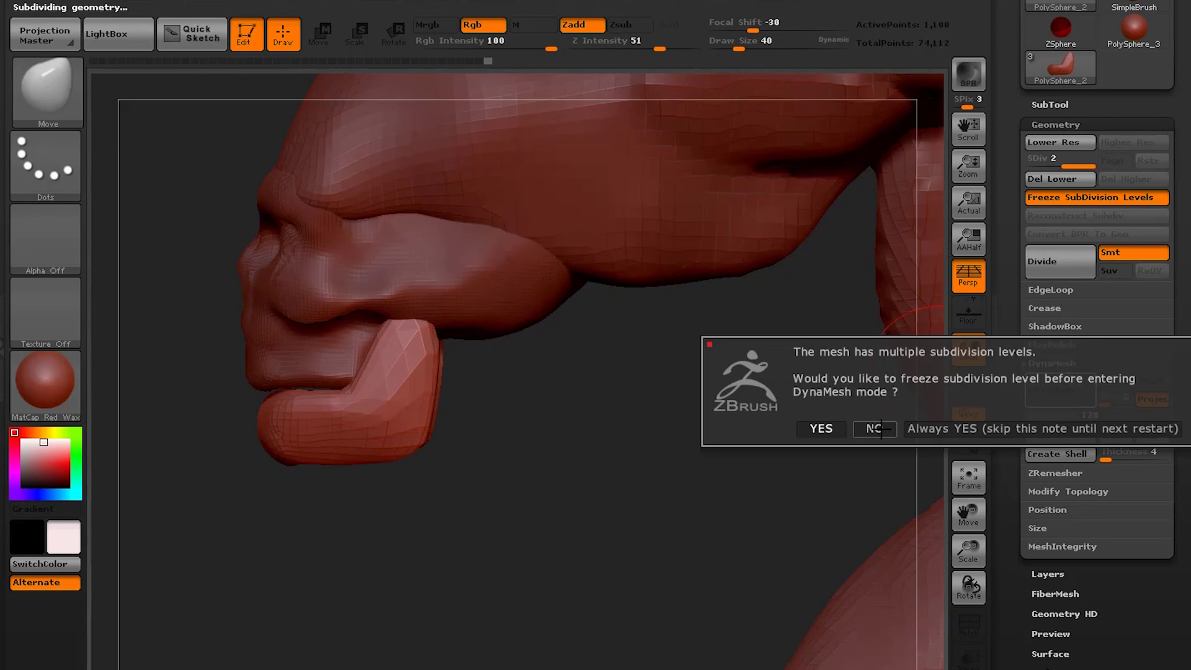
click(747, 423)
click(1059, 261)
mouse_move(595, 471)
mouse_down()
mouse_move(719, 434)
mouse_move(670, 459)
mouse_move(550, 422)
mouse_move(595, 459)
mouse_up()
Step: Shape the PolySphere_2 lower jaw with the Move brush, fitting its chin and rear branch to the skull
click(1079, 105)
click(1104, 207)
drag(278, 434, 269, 399)
mouse_move(559, 471)
mouse_down()
mouse_move(683, 434)
mouse_move(558, 484)
mouse_move(596, 434)
mouse_move(683, 434)
mouse_up()
drag(620, 471, 534, 459)
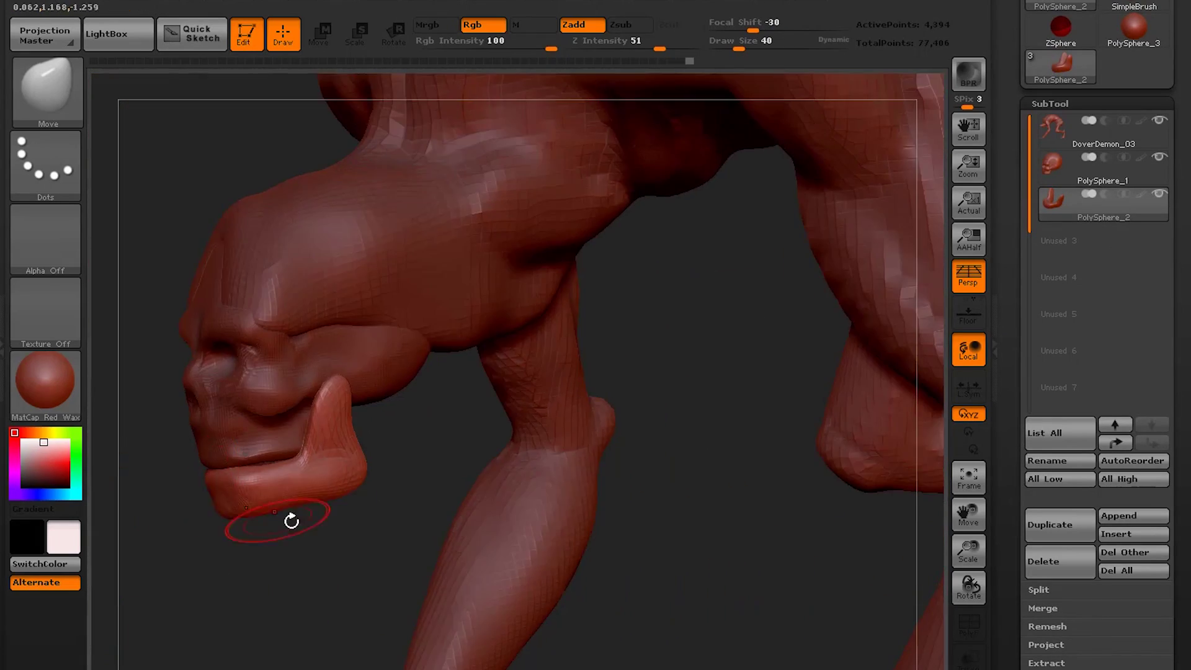
click(1050, 525)
mouse_move(472, 491)
mouse_down()
mouse_move(434, 472)
mouse_move(496, 478)
mouse_up()
Step: Remesh the PolySphere_2 lower jaw with DynaMesh at resolution 136
click(1104, 248)
click(1050, 104)
click(1056, 124)
click(1060, 178)
click(1055, 473)
click(1052, 363)
click(1051, 390)
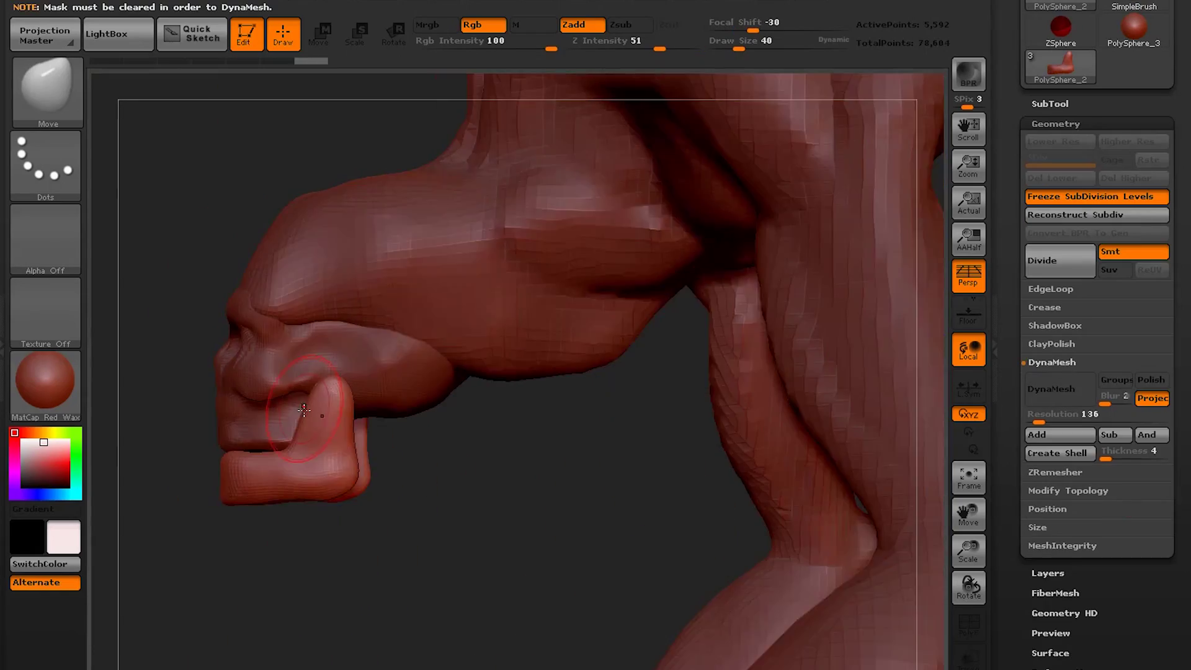
Step: Select the DoverDemon_03 body subtool and set the Move brush's Draw Size to 112
click(1050, 104)
click(1104, 132)
mouse_move(620, 463)
mouse_down()
mouse_move(669, 470)
mouse_move(870, 314)
mouse_up()
drag(739, 49, 758, 49)
drag(683, 397, 770, 384)
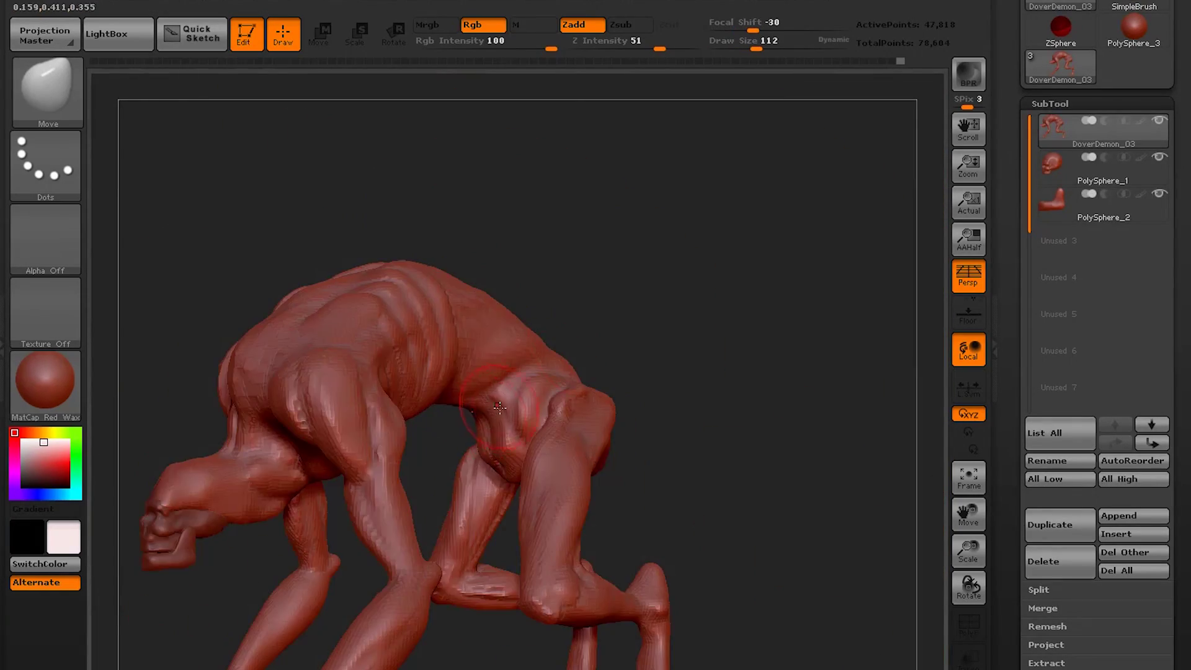
Step: Reshape the DoverDemon_03 head around the skull's cheek and jaw hinge using the Move brush at Draw Size 36
mouse_move(708, 435)
mouse_down()
mouse_move(682, 298)
mouse_move(707, 434)
mouse_up()
drag(758, 48, 750, 48)
mouse_move(683, 323)
mouse_down()
mouse_move(747, 253)
mouse_move(688, 351)
mouse_move(641, 396)
mouse_move(468, 476)
mouse_move(683, 434)
mouse_move(468, 527)
mouse_up()
drag(751, 49, 737, 49)
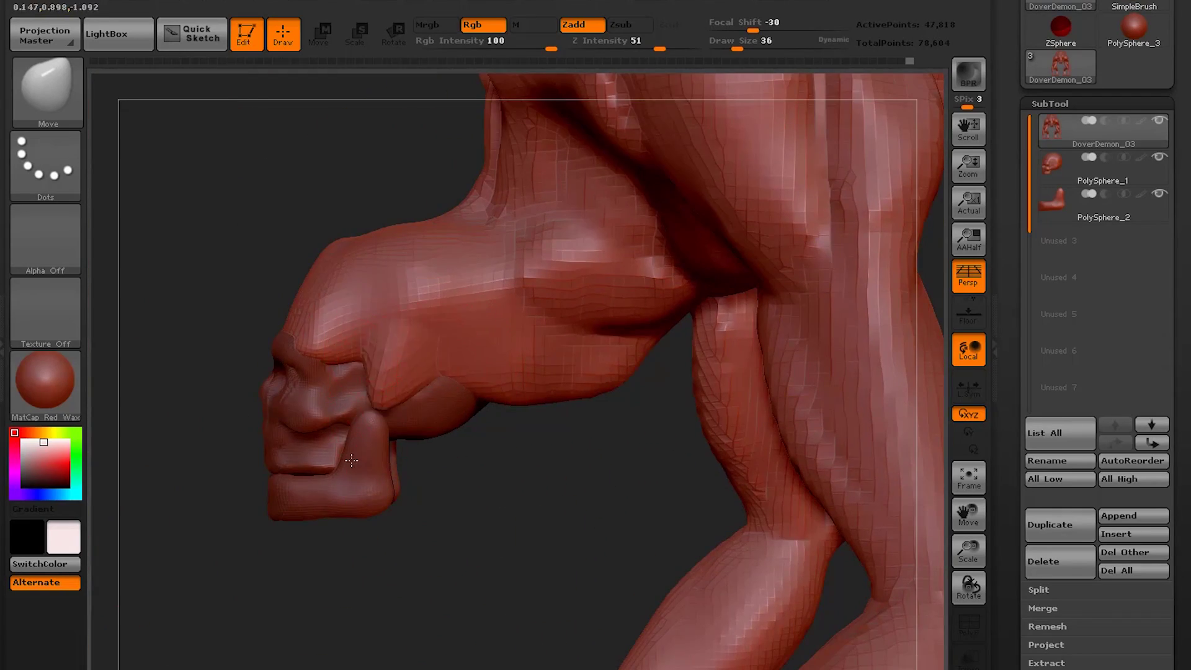
drag(347, 398, 343, 412)
mouse_move(466, 546)
mouse_down()
mouse_move(546, 527)
mouse_move(460, 546)
mouse_up()
drag(346, 422, 338, 435)
drag(496, 546, 577, 534)
click(1050, 104)
click(1057, 124)
Step: Examine the crouching demon's body, limbs and skull face from the front, side and three-quarter views
drag(720, 515, 637, 518)
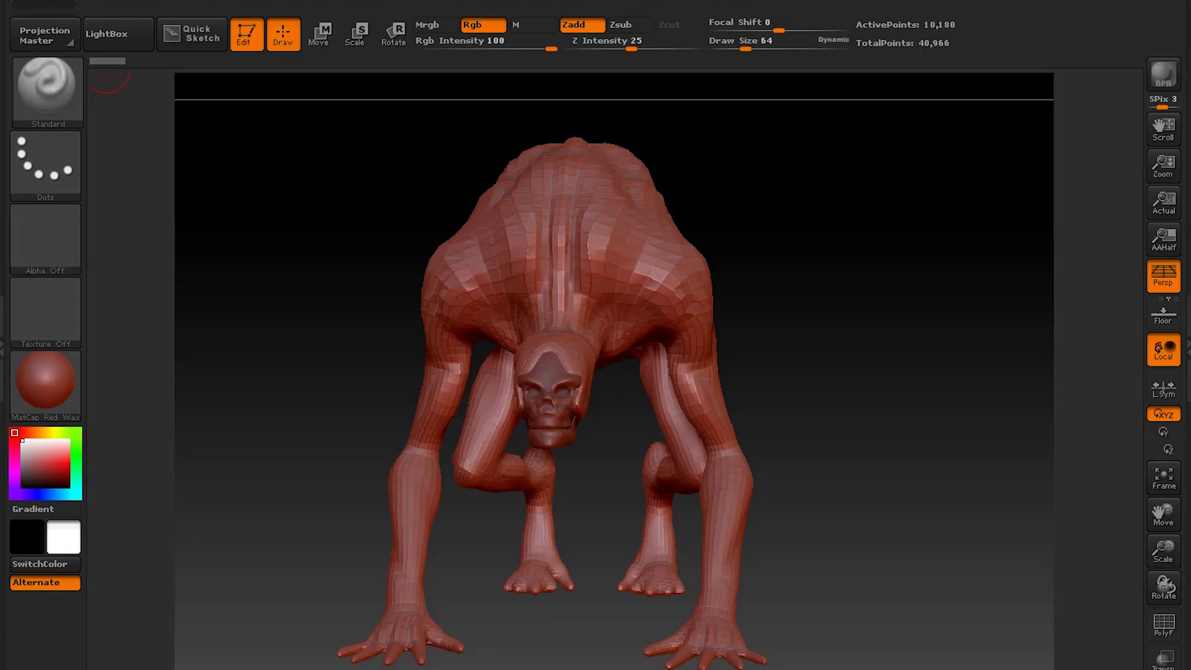
drag(810, 427, 806, 425)
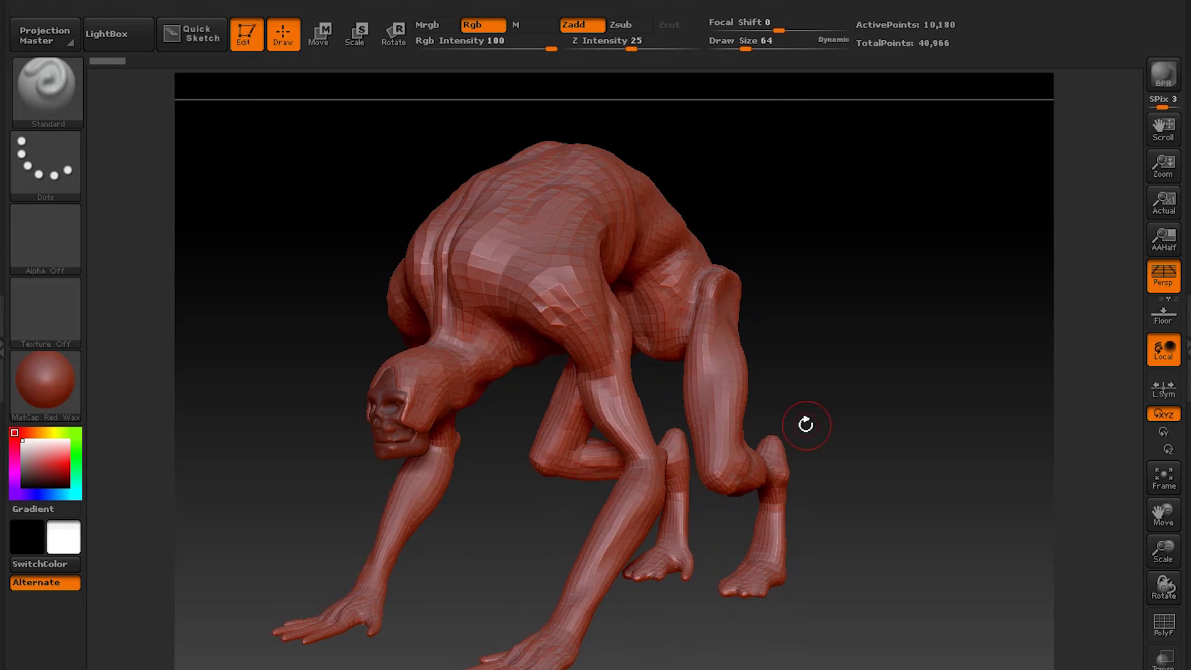
drag(890, 508, 867, 533)
mouse_move(880, 578)
shift+mouse_down()
mouse_move(907, 566)
mouse_move(885, 497)
shift+mouse_up()
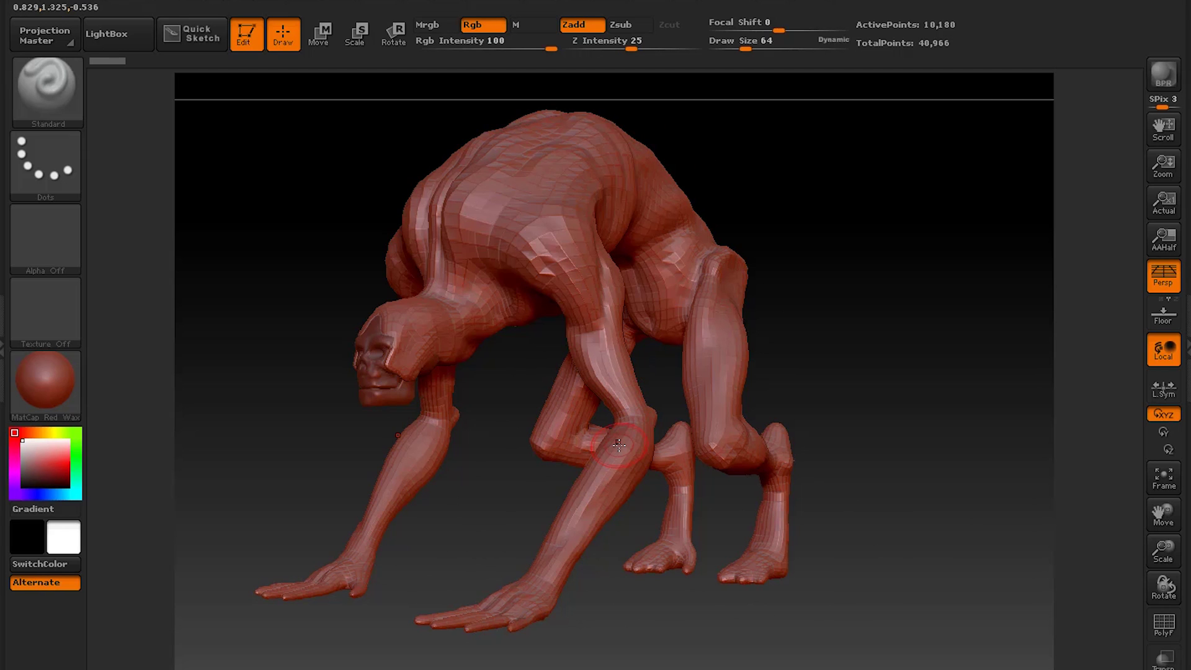
mouse_move(853, 426)
mouse_down()
mouse_move(865, 519)
mouse_move(902, 332)
mouse_move(891, 431)
mouse_move(810, 455)
mouse_up()
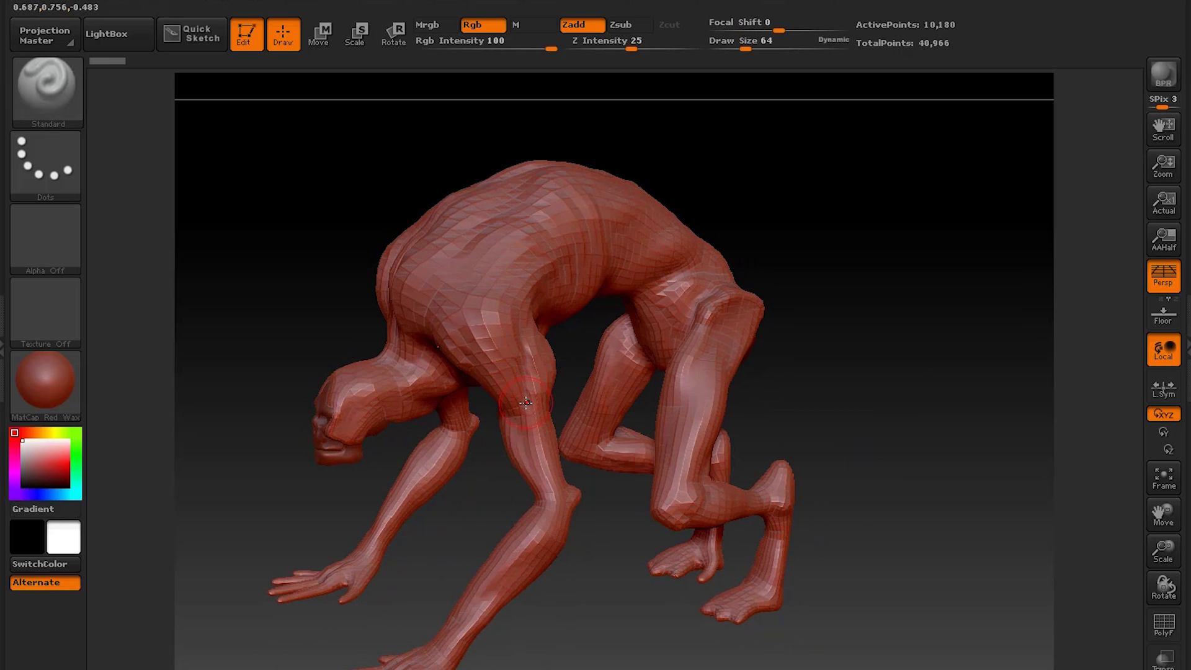
mouse_move(800, 366)
mouse_down()
mouse_move(825, 341)
mouse_move(854, 337)
mouse_move(854, 252)
mouse_move(881, 223)
mouse_move(660, 343)
mouse_up()
mouse_move(838, 422)
mouse_down()
mouse_move(846, 412)
mouse_move(821, 413)
mouse_up()
drag(884, 497, 736, 552)
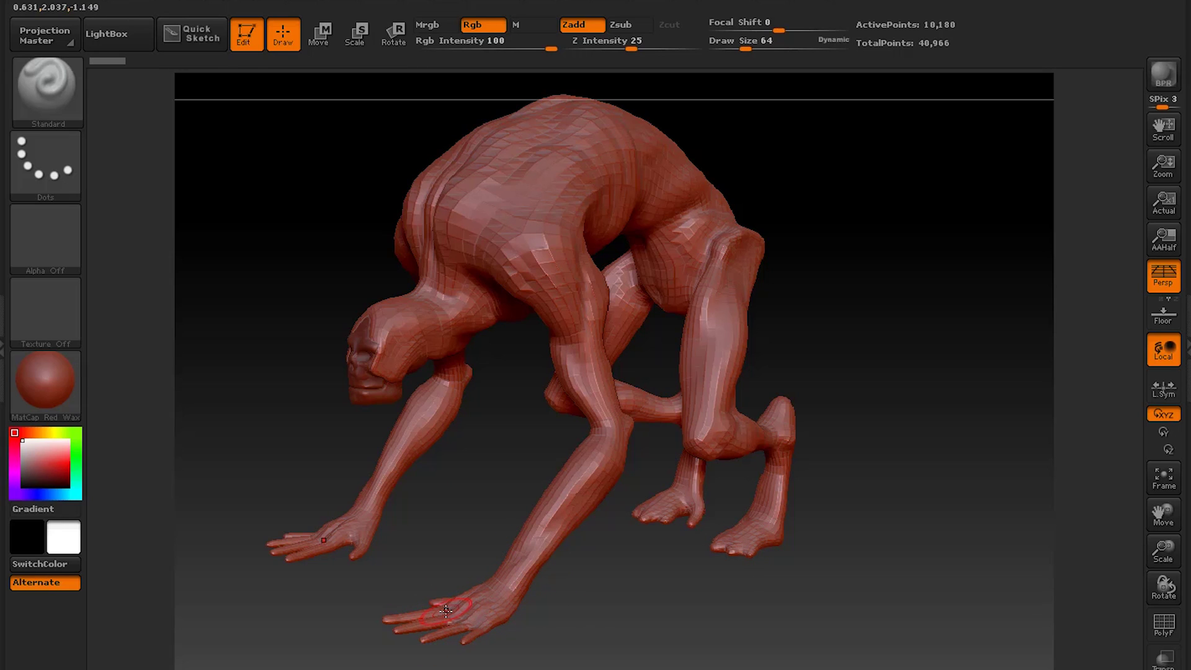
drag(602, 608, 639, 595)
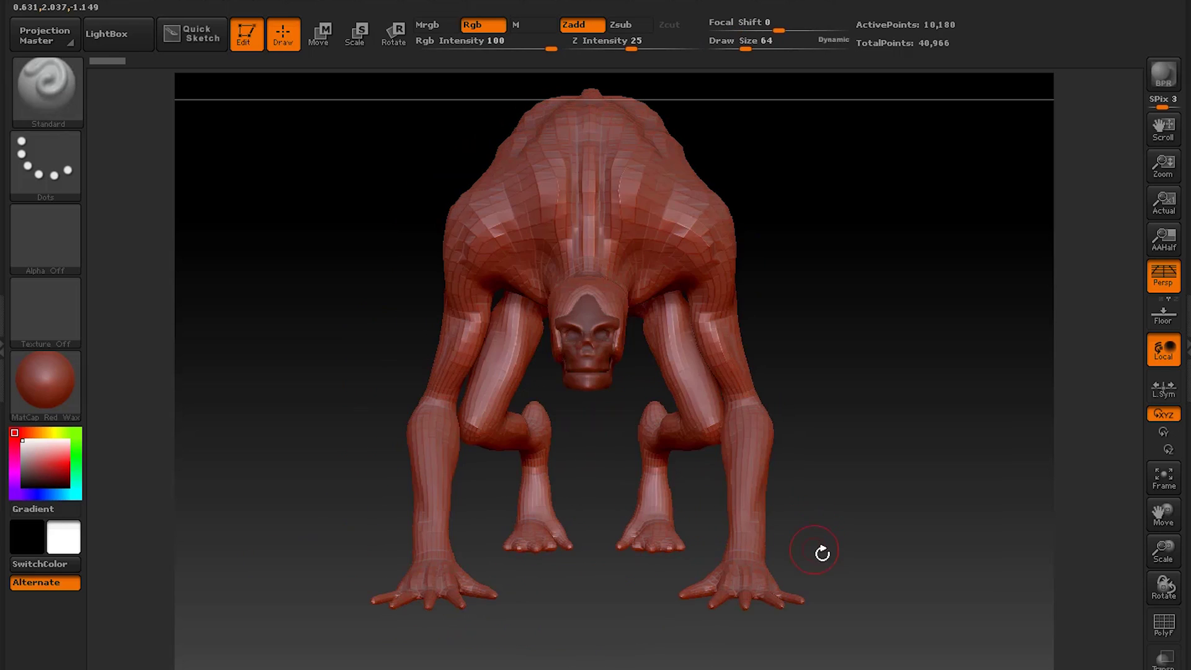
drag(822, 553, 766, 569)
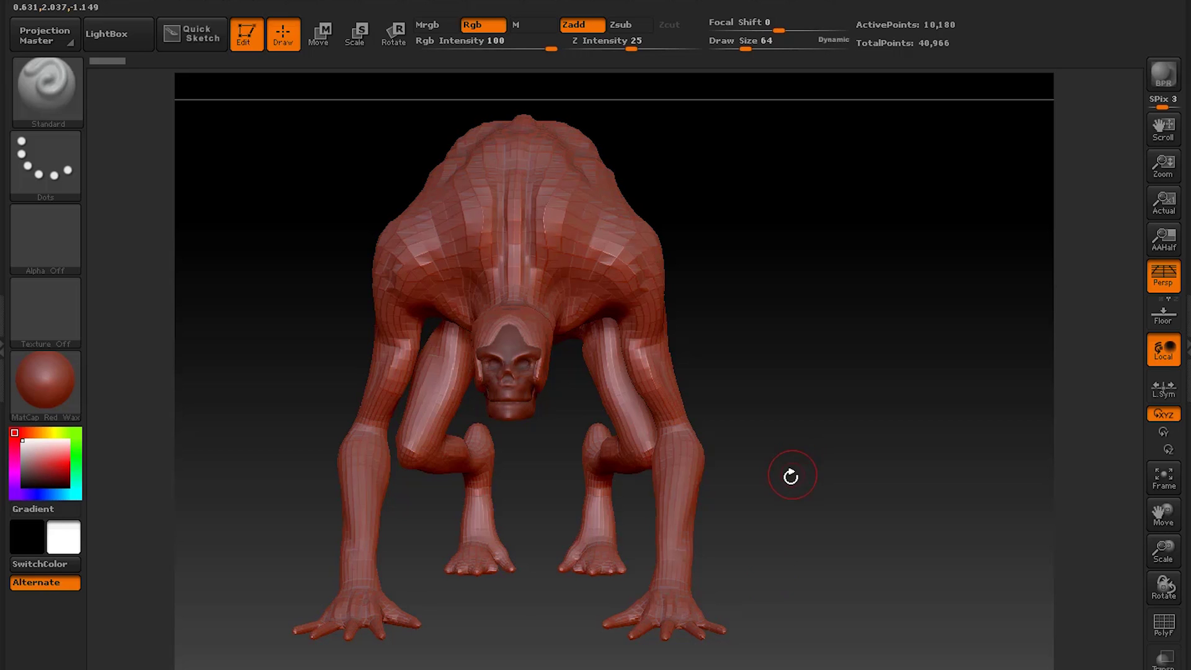
drag(791, 477, 738, 459)
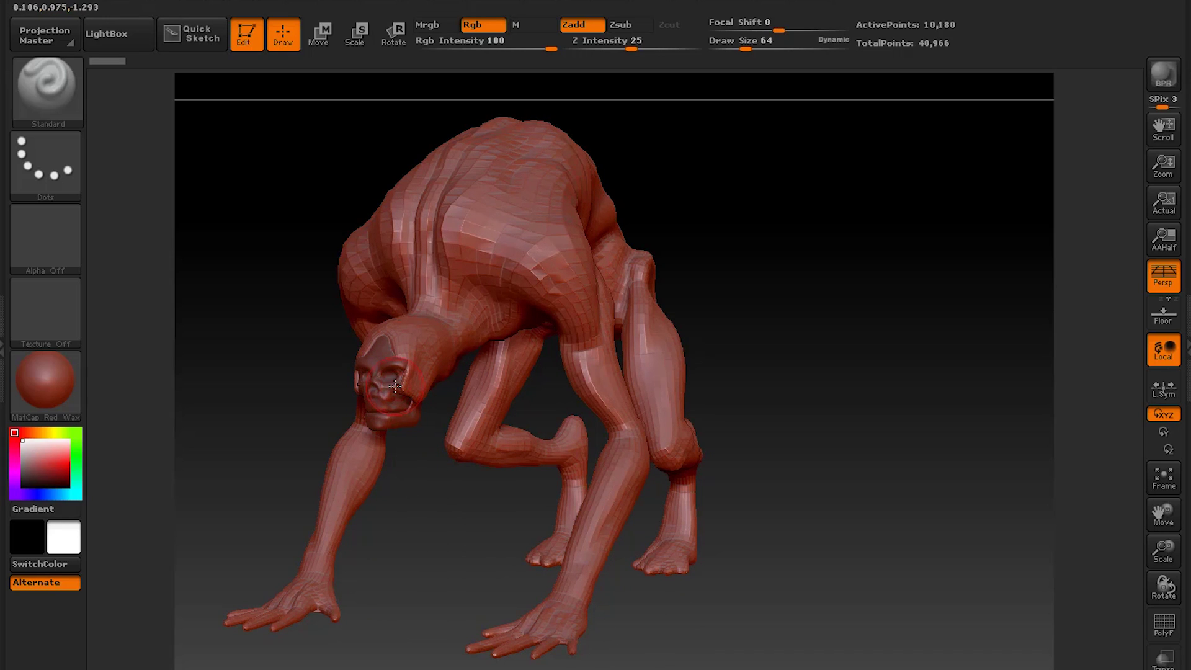
drag(428, 478, 457, 501)
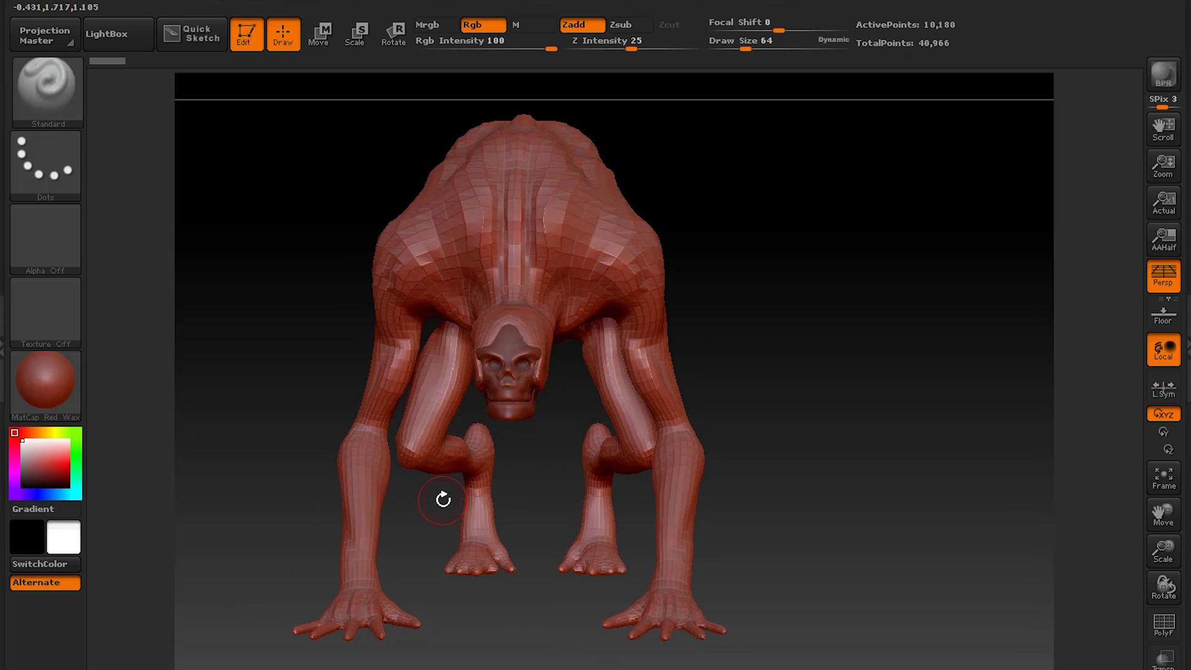